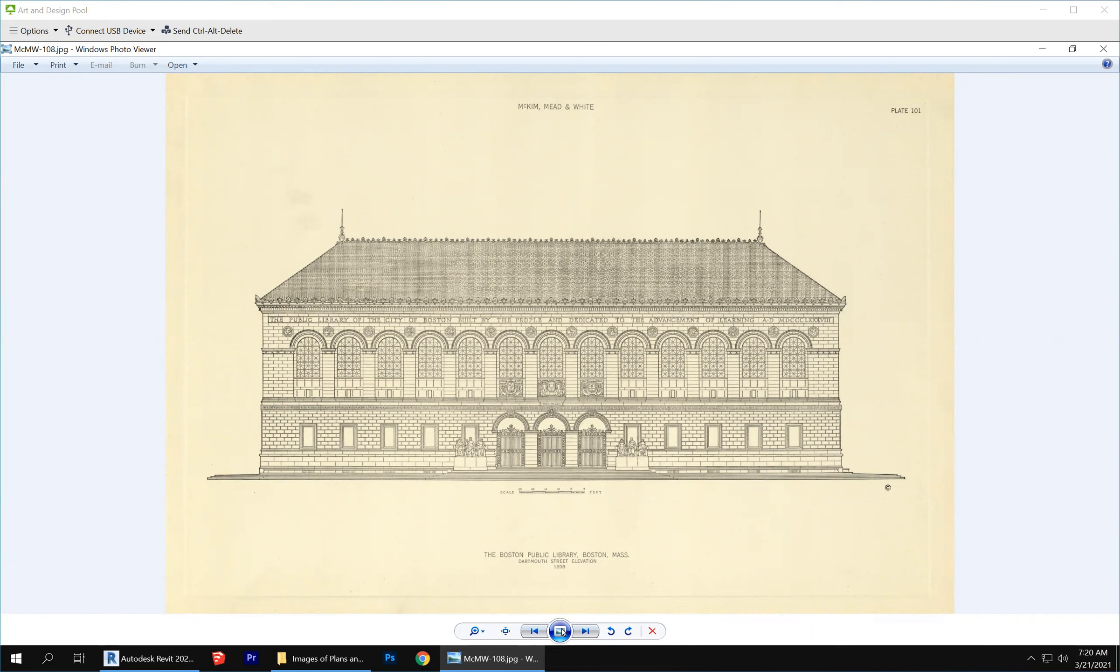
View the floor plans in McMW-109.jpg and return to the elevation in McMW-108.jpg.
left_click(586, 632)
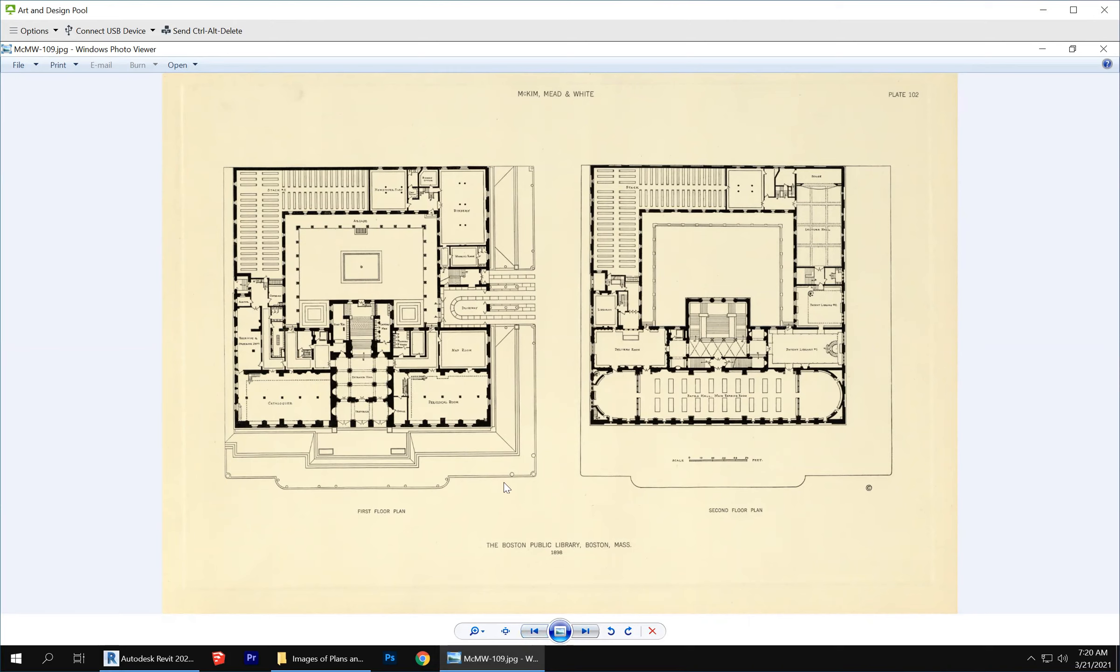
left_click(541, 635)
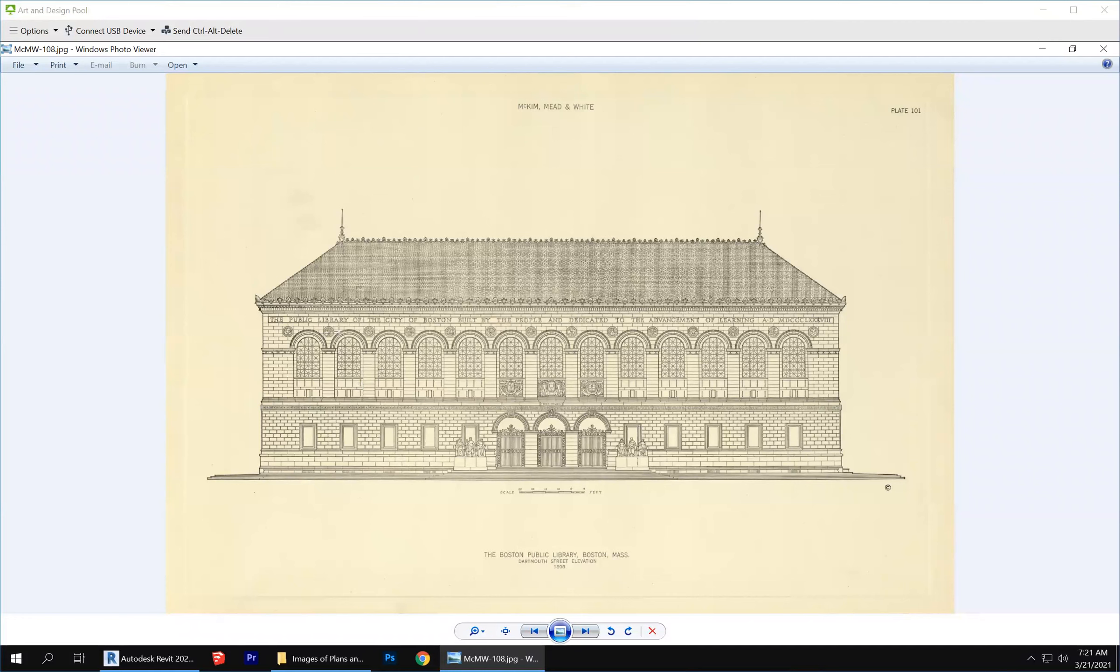
Mark the piers between the window bays and at both ends of the facade elevation with 14 blue vertical annotation lines.
mouse_move(328, 303)
left_mouse_down()
mouse_move(326, 504)
mouse_move(364, 500)
mouse_move(345, 506)
left_mouse_up()
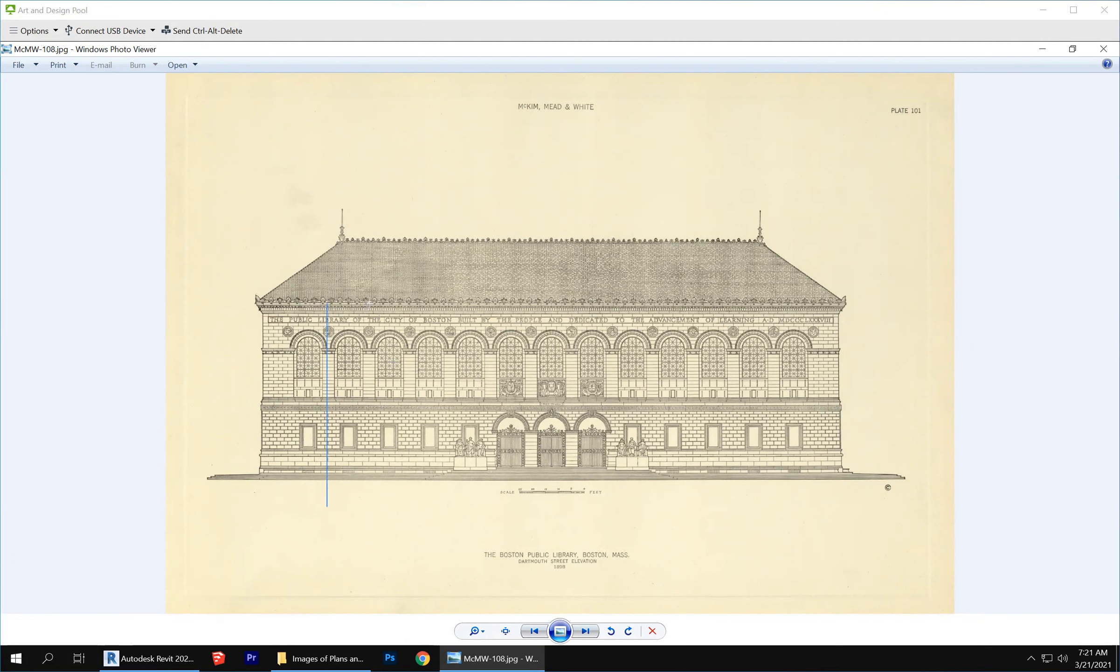
left_click_drag(370, 303, 376, 504)
left_click_drag(410, 304, 410, 500)
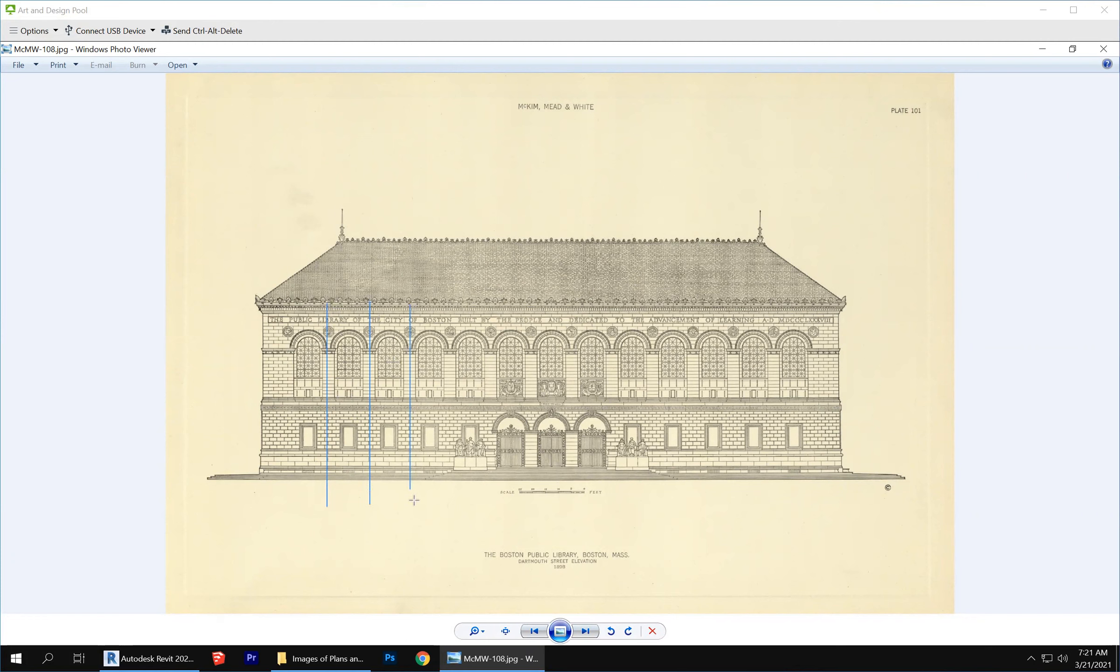
left_click_drag(449, 307, 450, 513)
left_click_drag(494, 300, 493, 500)
left_click_drag(531, 300, 528, 500)
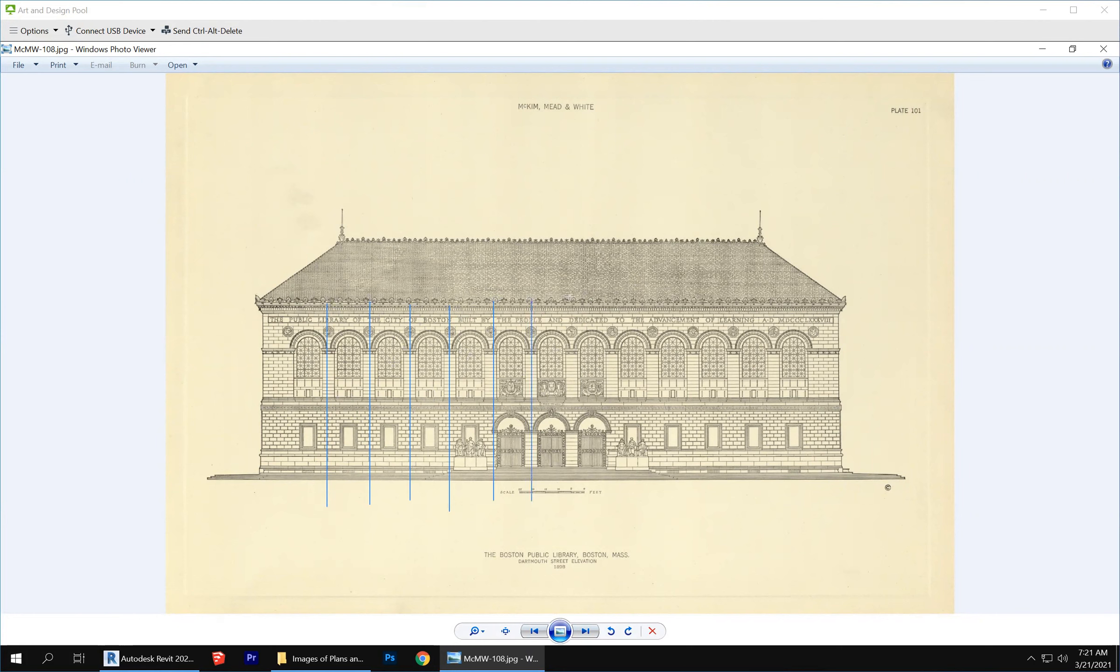
left_click_drag(571, 298, 572, 512)
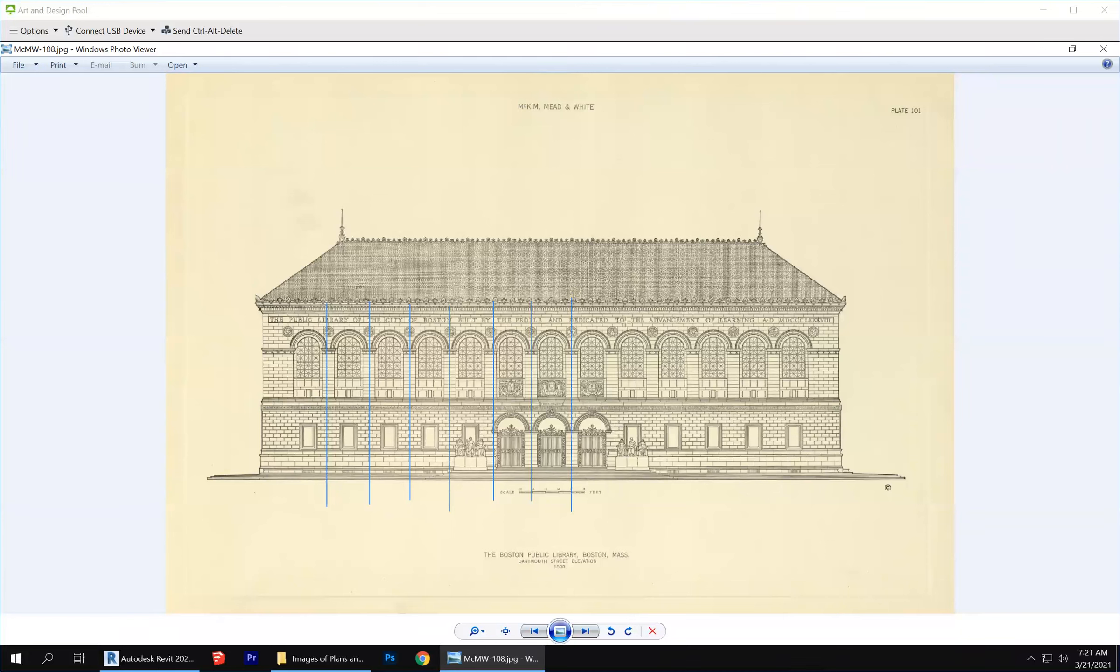
left_click_drag(612, 298, 616, 527)
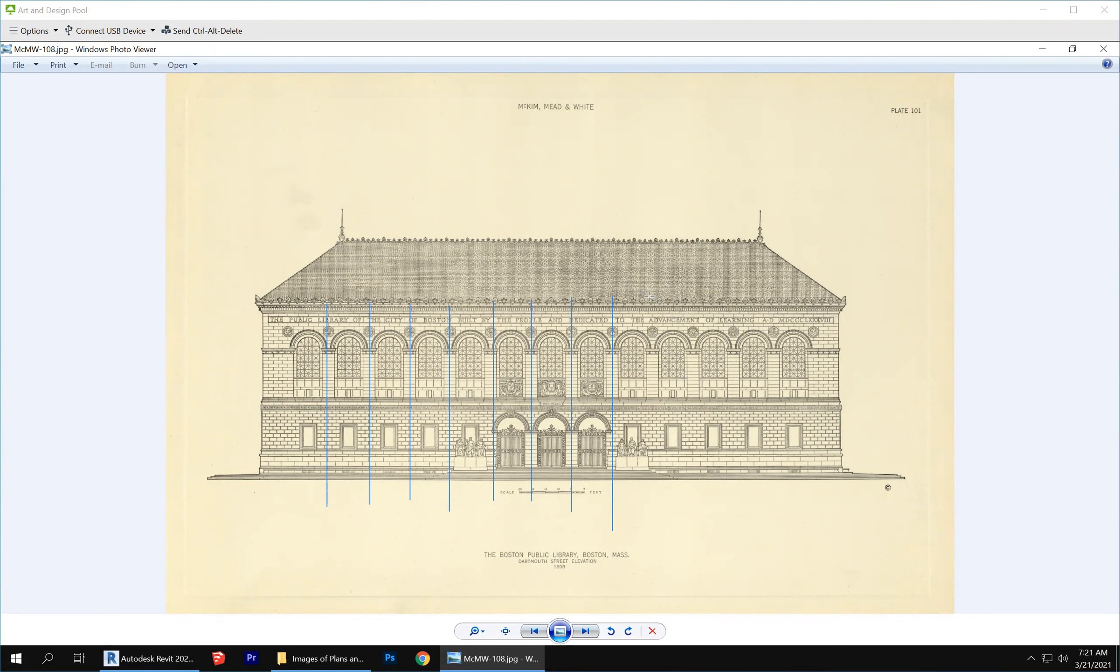
left_click_drag(649, 298, 650, 512)
left_click_drag(693, 299, 693, 515)
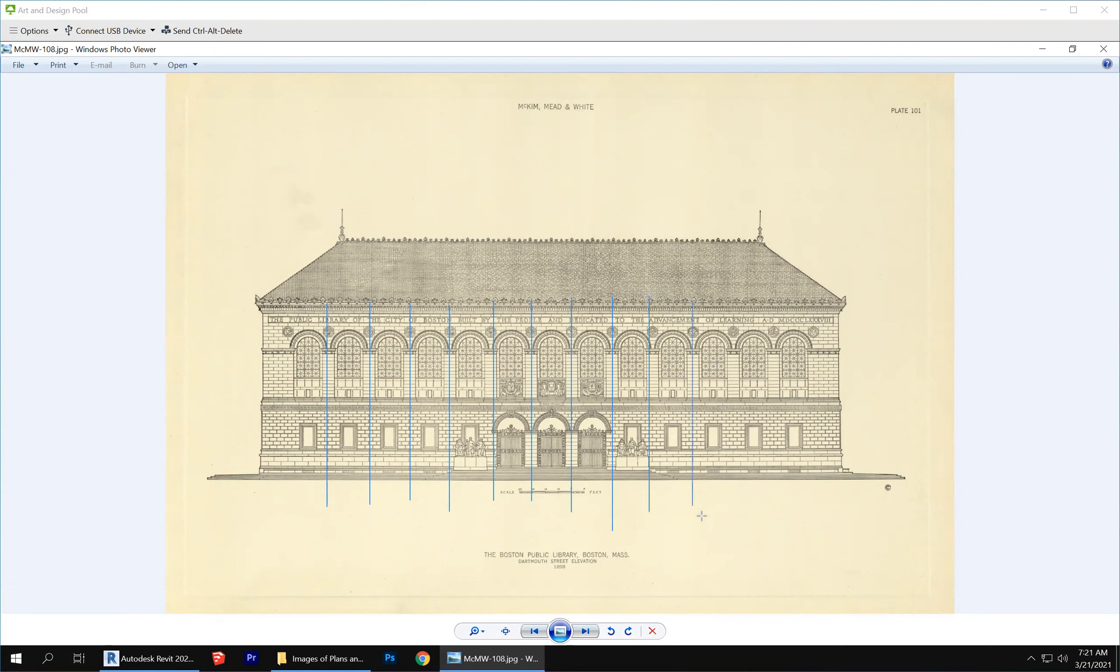
left_click_drag(734, 298, 734, 493)
left_click_drag(769, 299, 769, 481)
left_click_drag(823, 290, 823, 538)
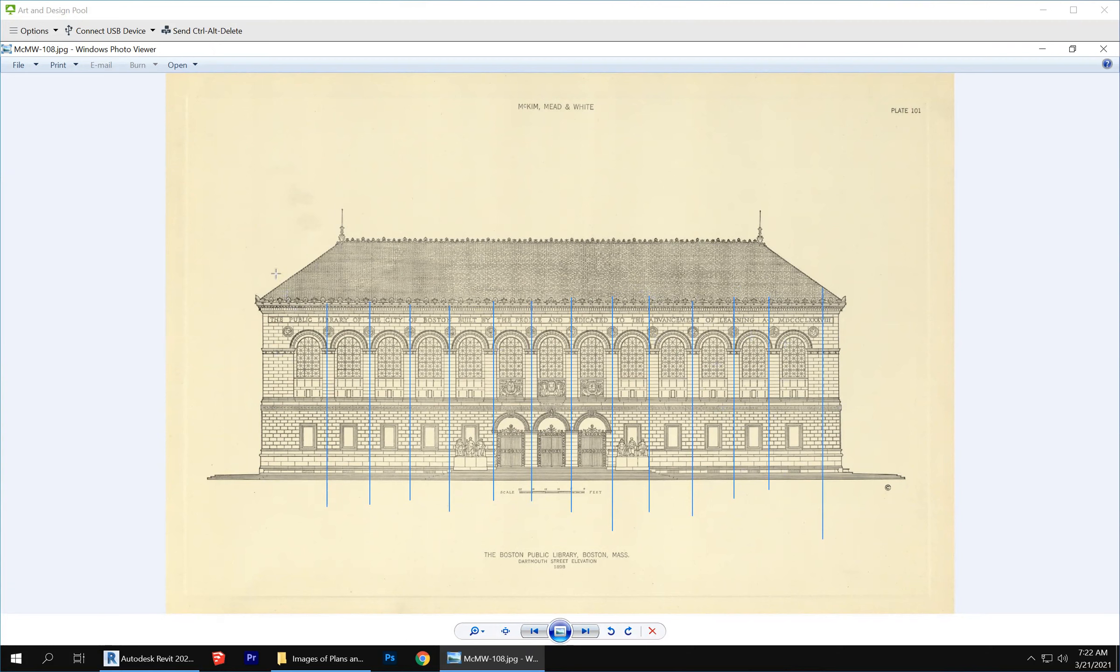
left_click_drag(276, 282, 277, 504)
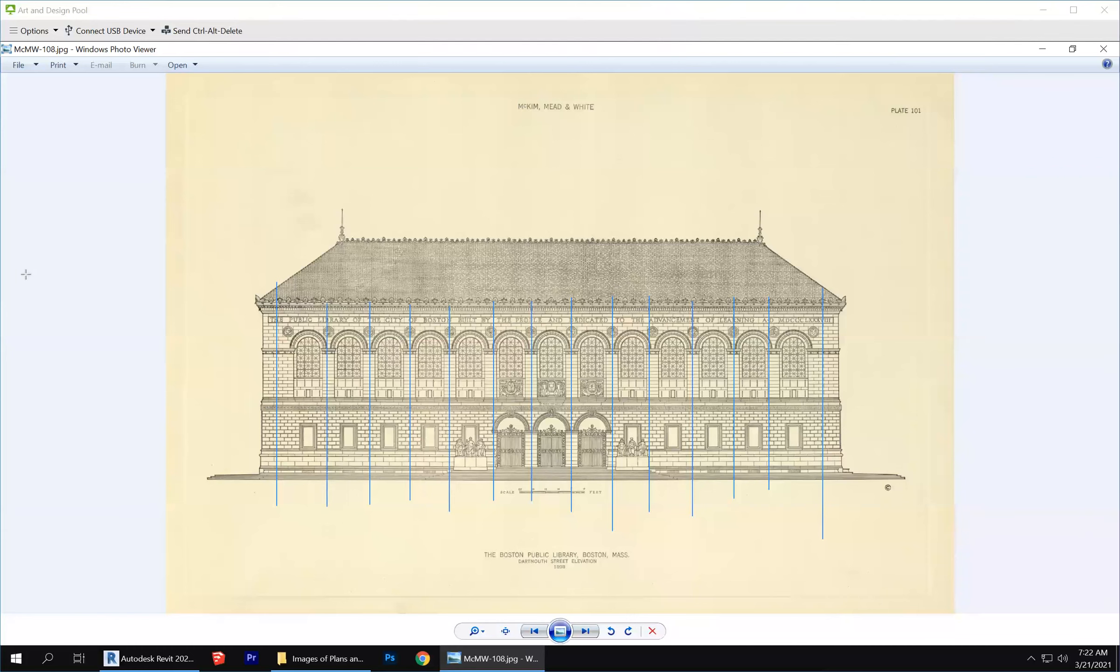
Outline the first three stacked window bays at the left end of the facade with blue annotation rectangles.
left_click_drag(295, 332, 321, 453)
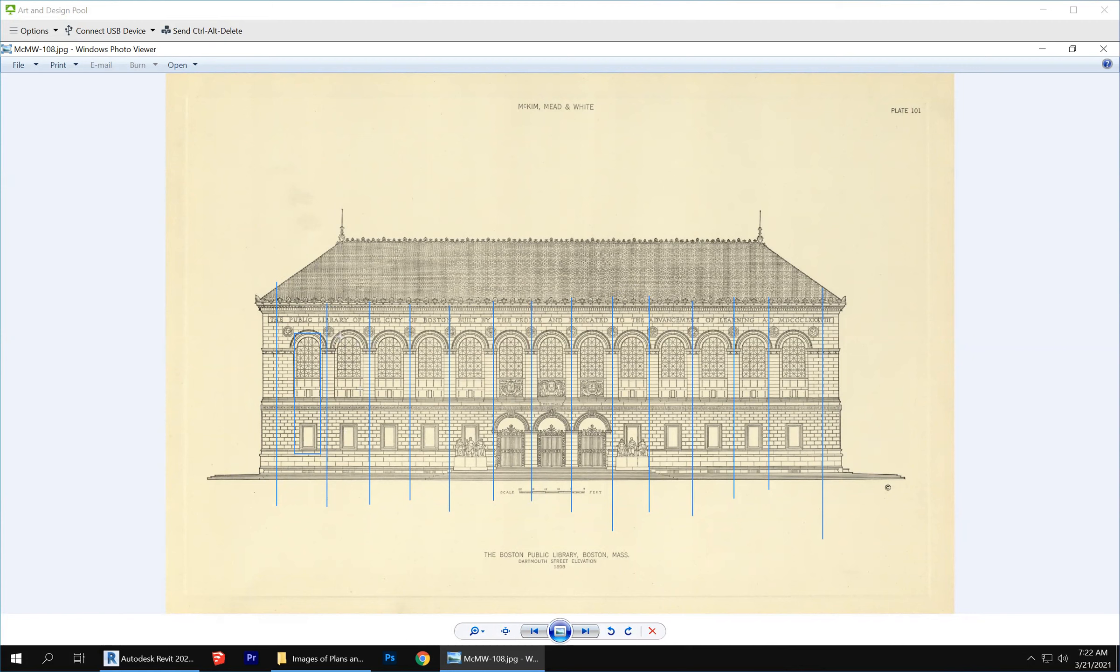
left_click_drag(338, 334, 358, 458)
left_click_drag(379, 337, 401, 457)
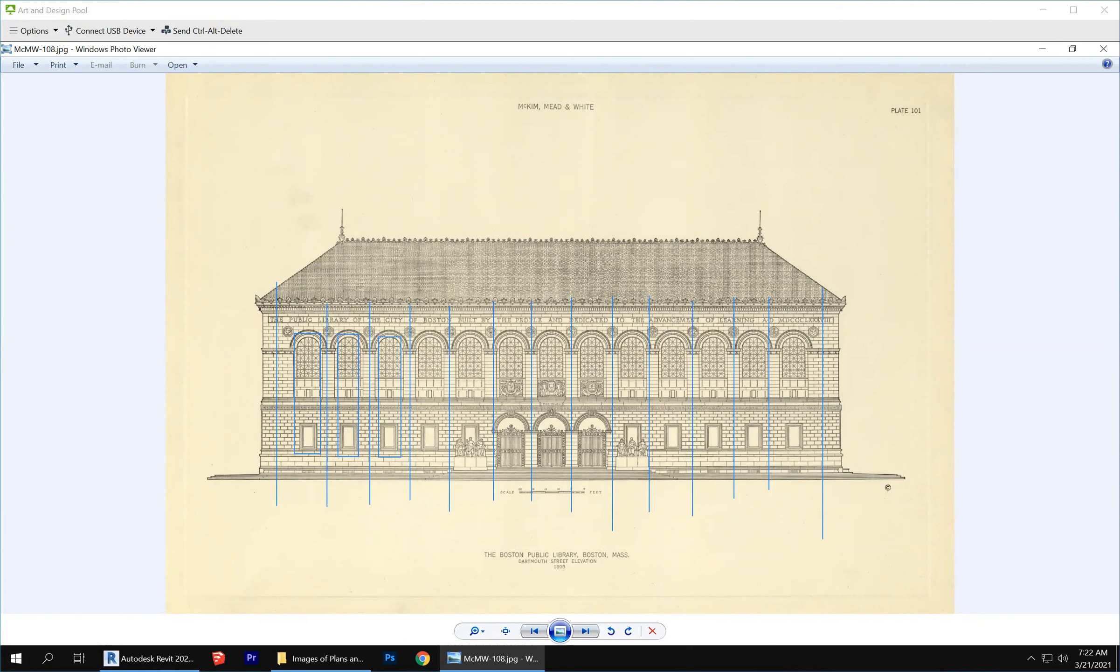
Outline the stacked upper and lower openings of the first nine facade bays from the left with red annotation rectangles.
left_click_drag(296, 333, 322, 454)
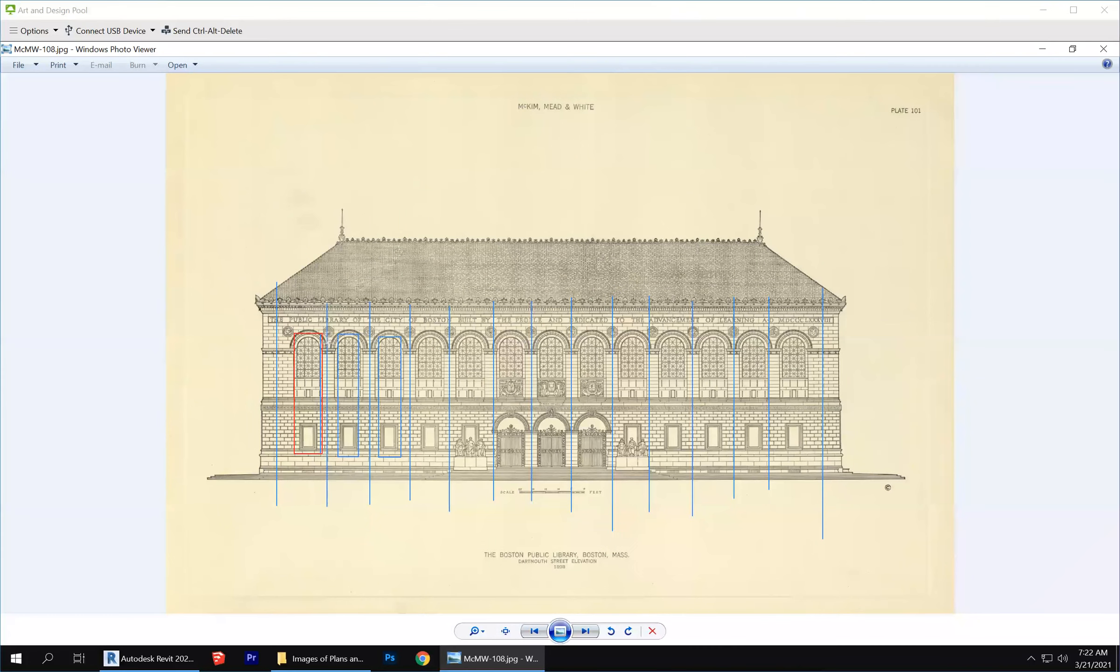
left_click_drag(336, 333, 361, 459)
left_click_drag(379, 333, 404, 458)
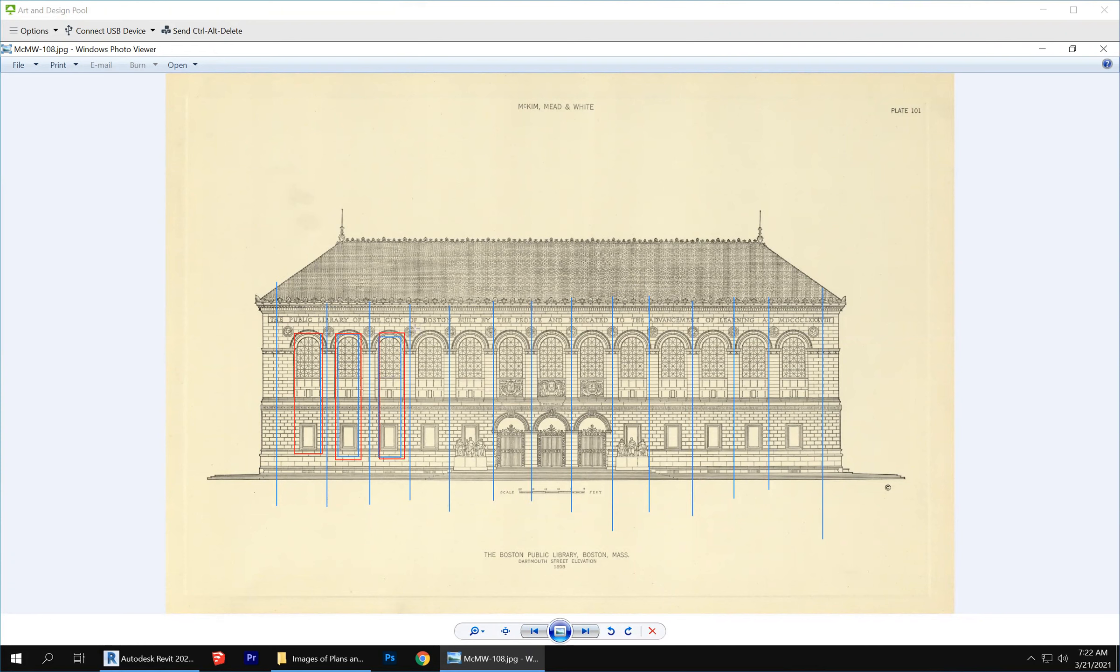
left_click_drag(415, 329, 442, 461)
left_click_drag(460, 331, 483, 472)
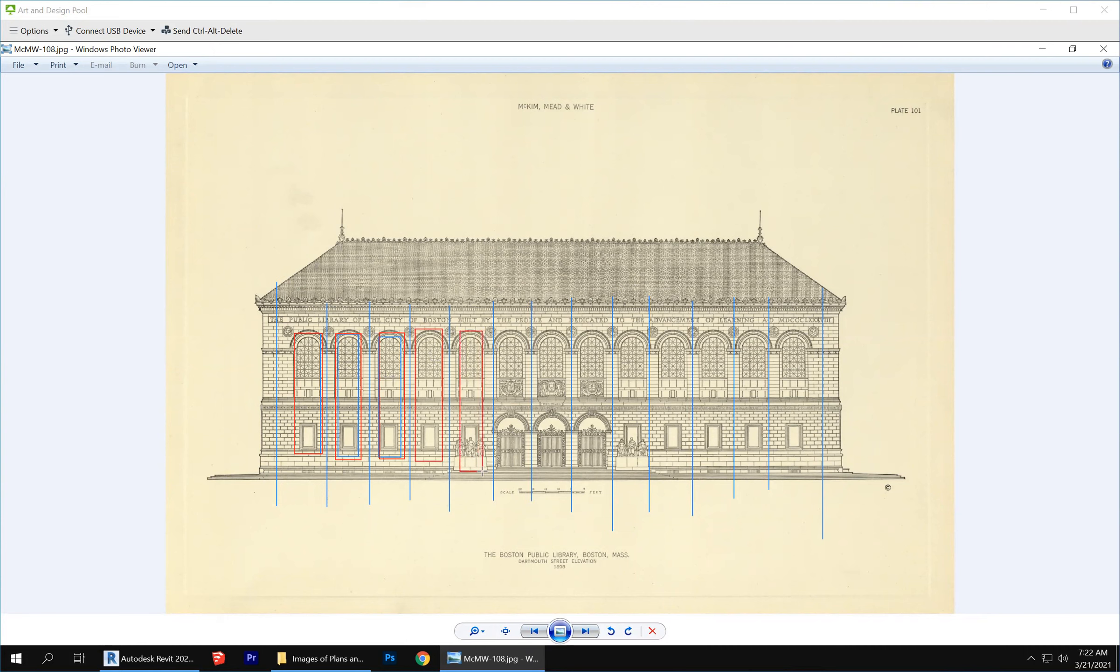
left_click_drag(495, 329, 520, 468)
left_click_drag(539, 328, 562, 469)
left_click_drag(575, 327, 605, 474)
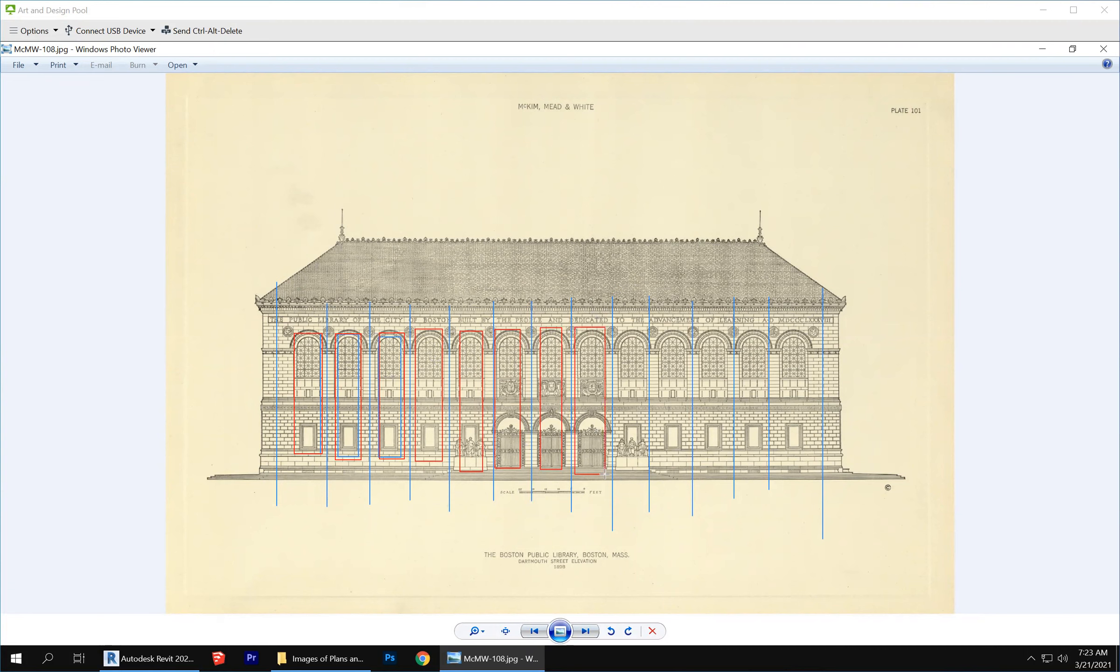
left_click_drag(624, 326, 644, 465)
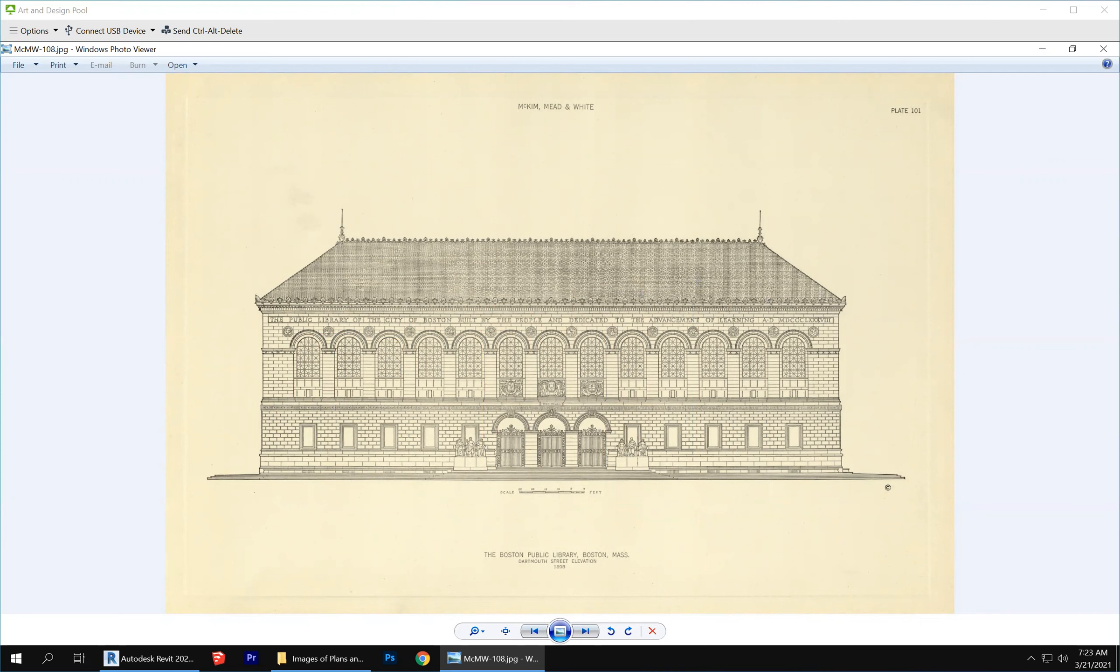
Show the McMW-109.jpg floor plans in a narrowed viewer window and bring up the McMW images in the Images of Plans and elevations folder.
left_click(585, 632)
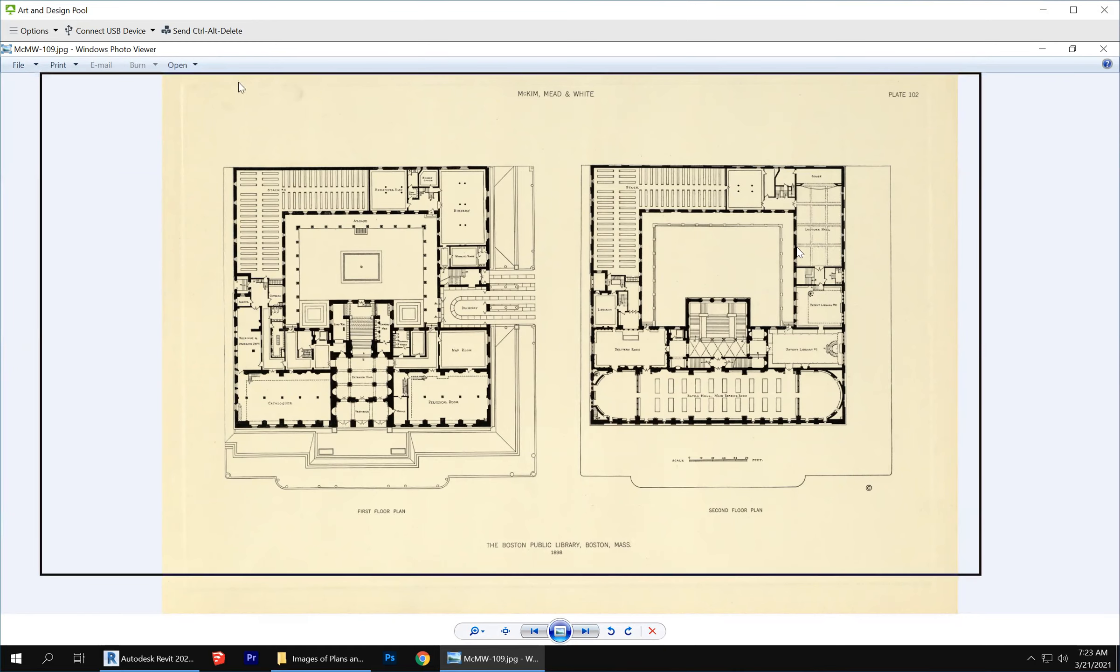
left_click_drag(239, 82, 238, 82)
left_click_drag(983, 254, 562, 254)
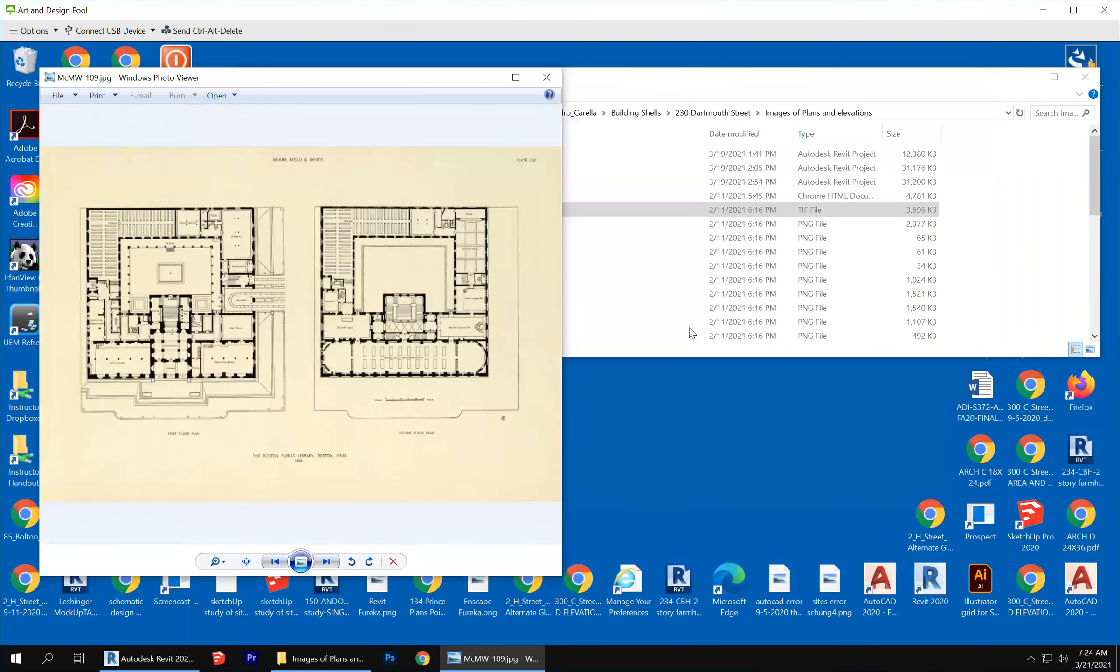
left_click(670, 293)
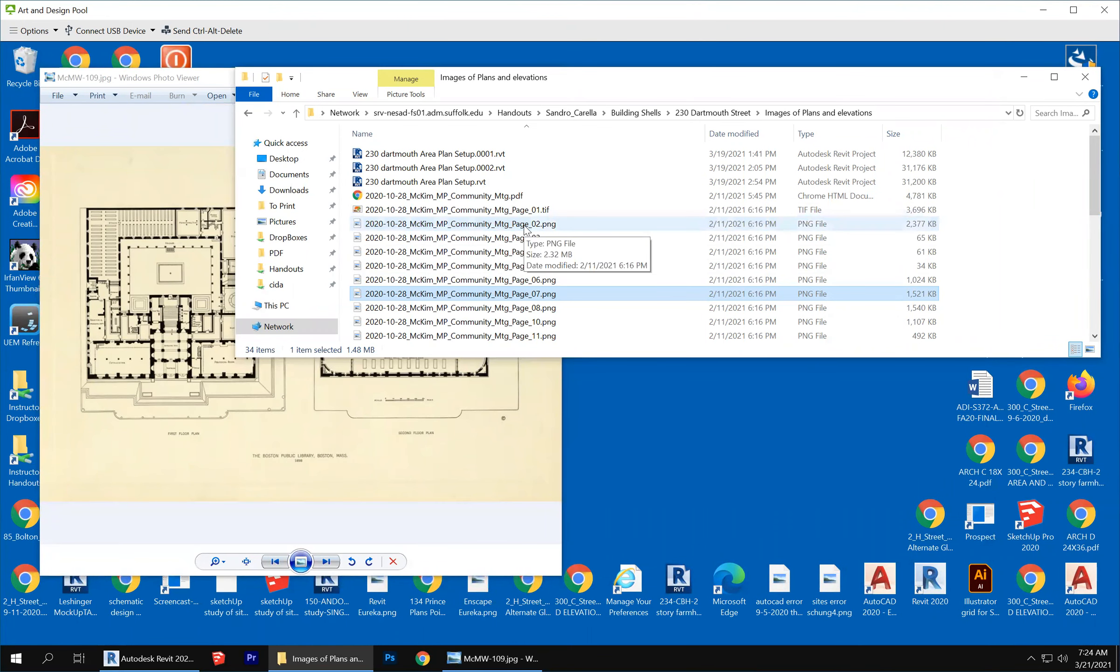
scroll(611, 289, "down", 7)
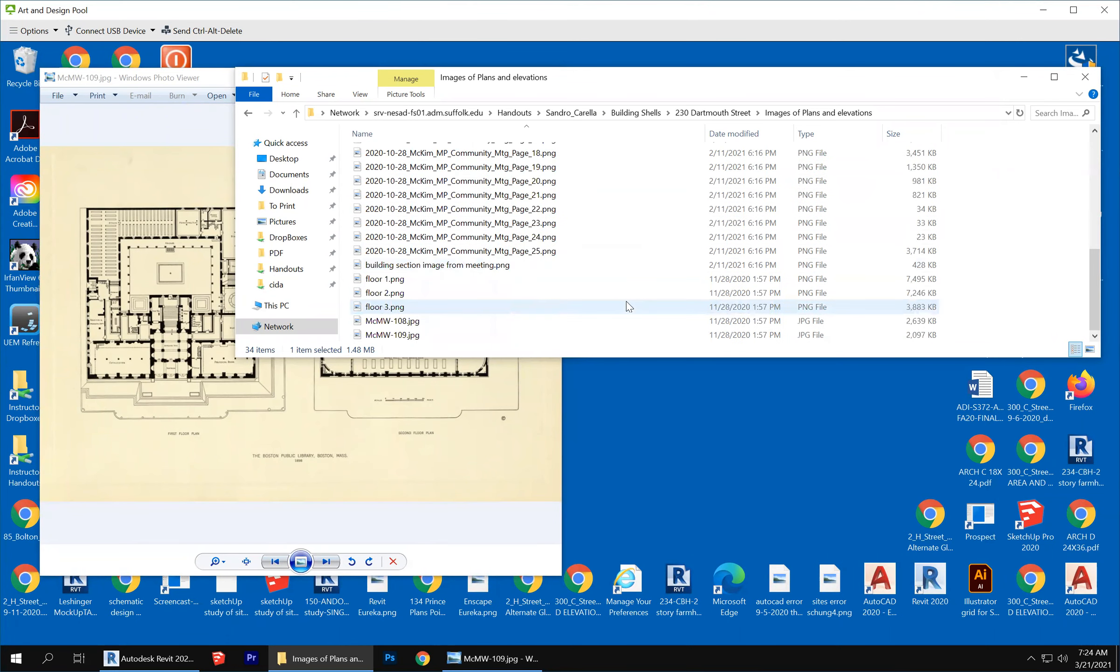
left_click(408, 334)
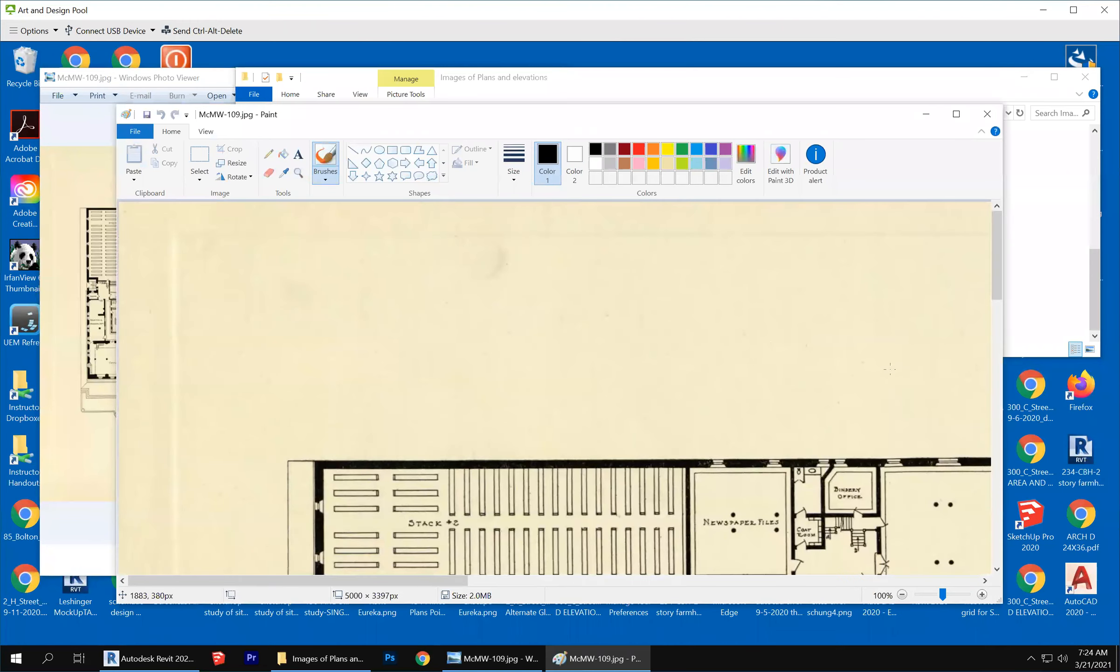
scroll(969, 292, "down", 12)
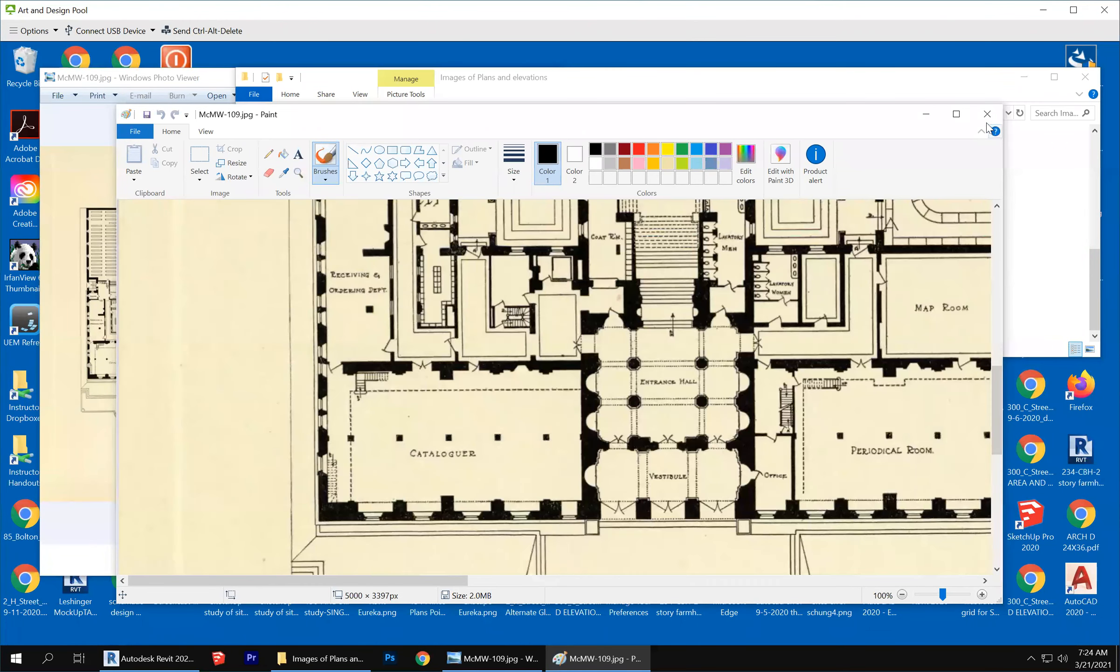
left_click(988, 114)
Open the McMW-108.jpg elevation in Paint and bring the facade's arched windows into view.
left_click(429, 321)
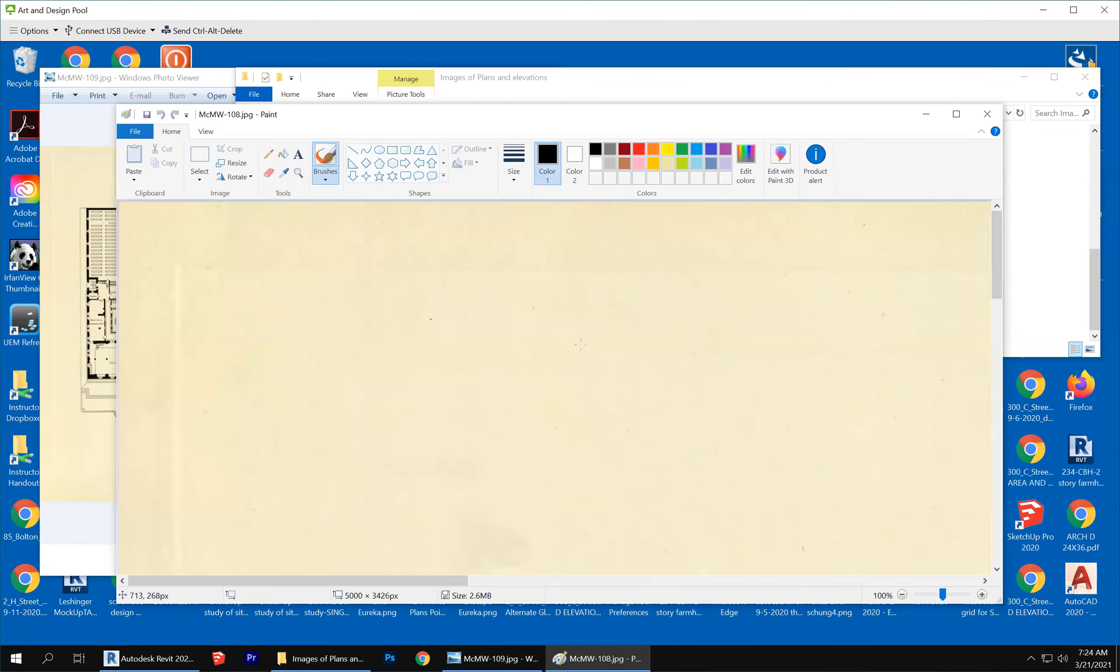
scroll(696, 339, "down", 3)
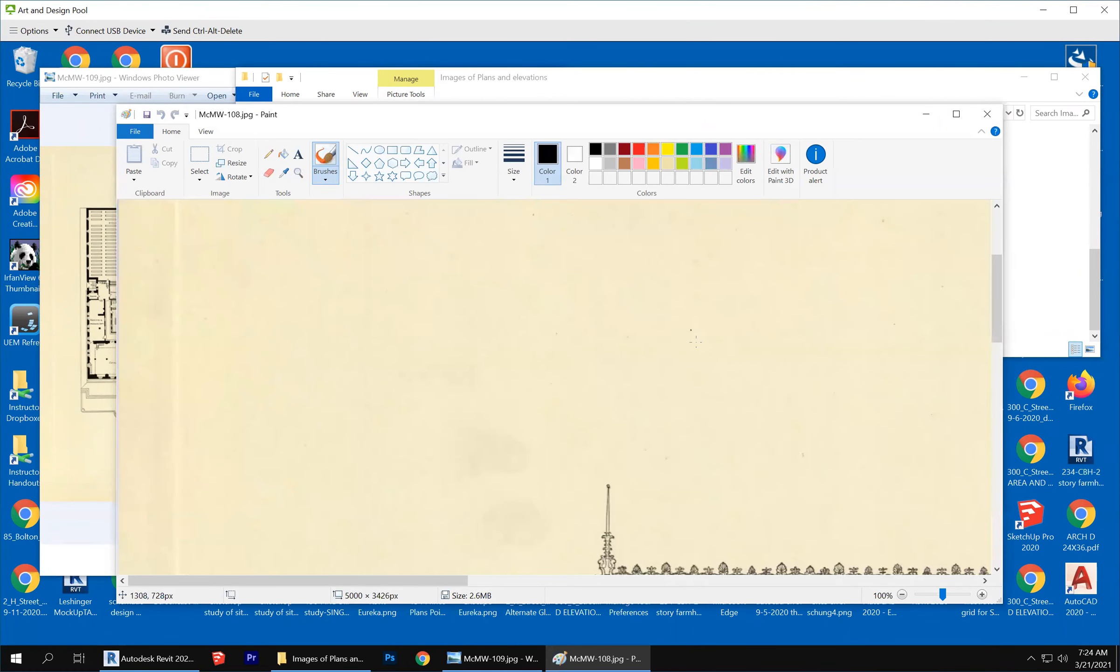
scroll(695, 339, "down", 20)
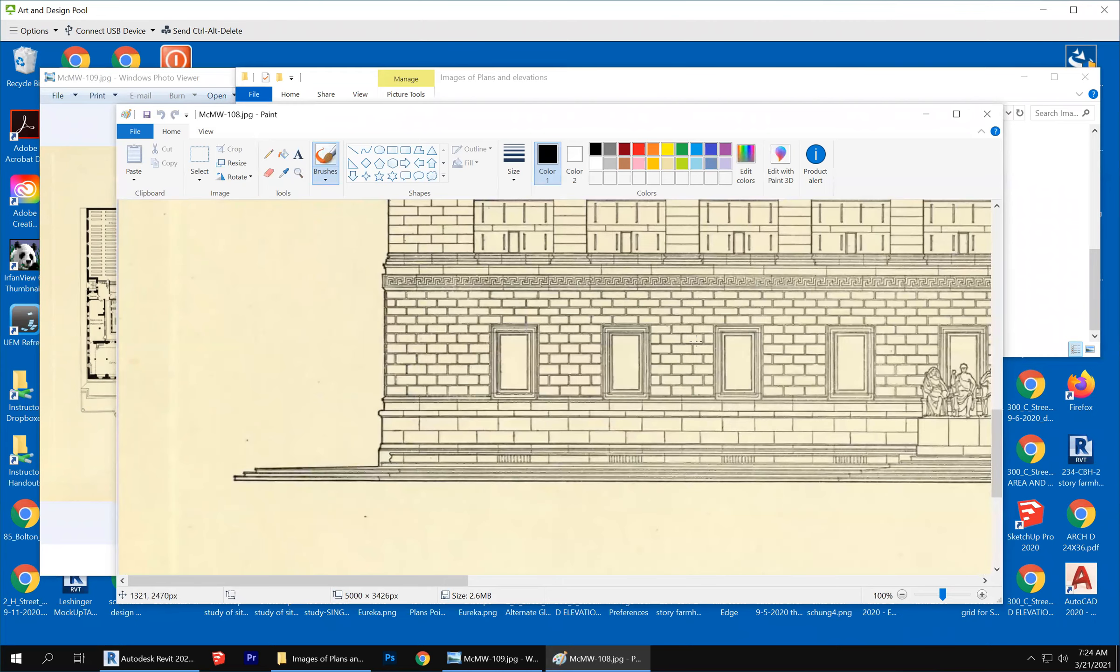
scroll(695, 339, "up", 6)
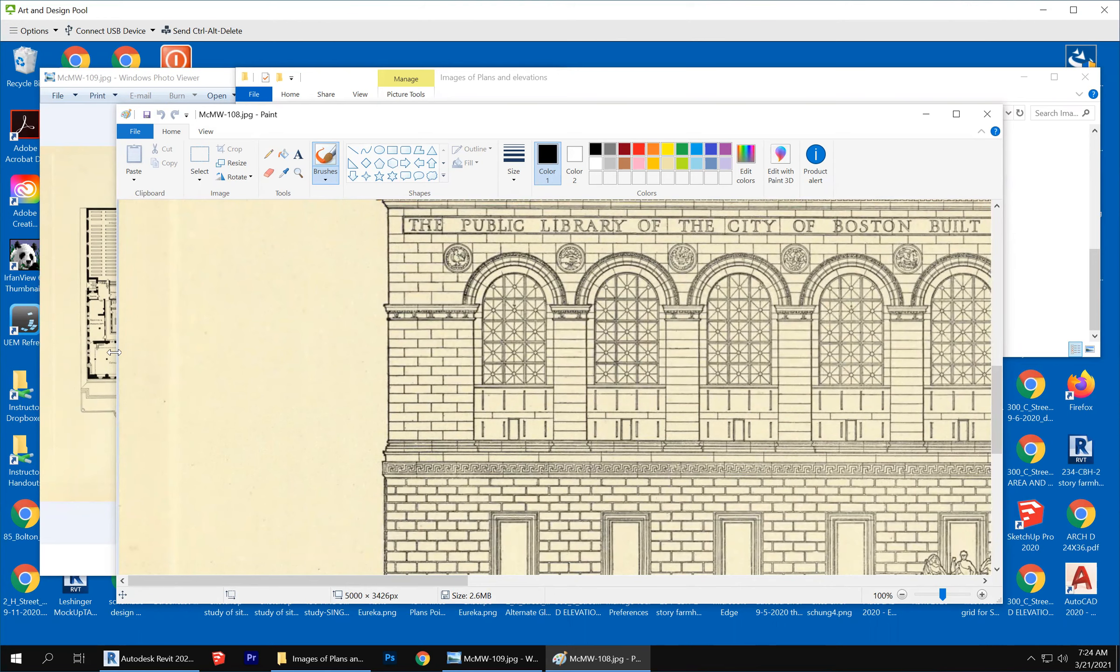
Narrow the Paint window so it sits beside the floor plans, and display the elevation at 50%.
left_click_drag(114, 352, 380, 366)
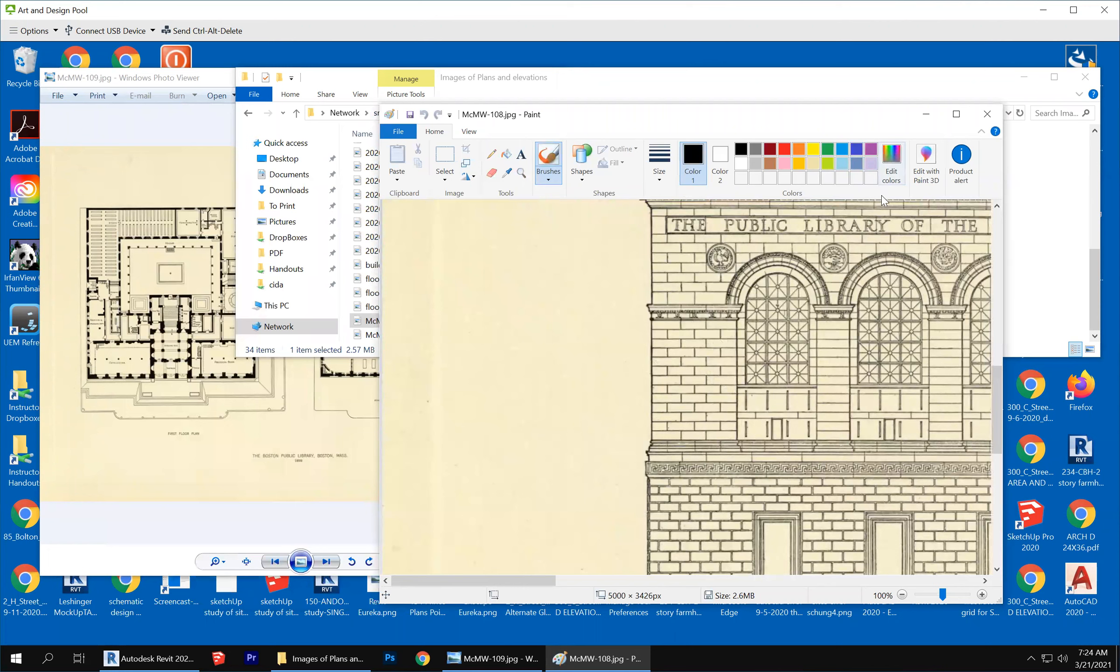
left_click(468, 131)
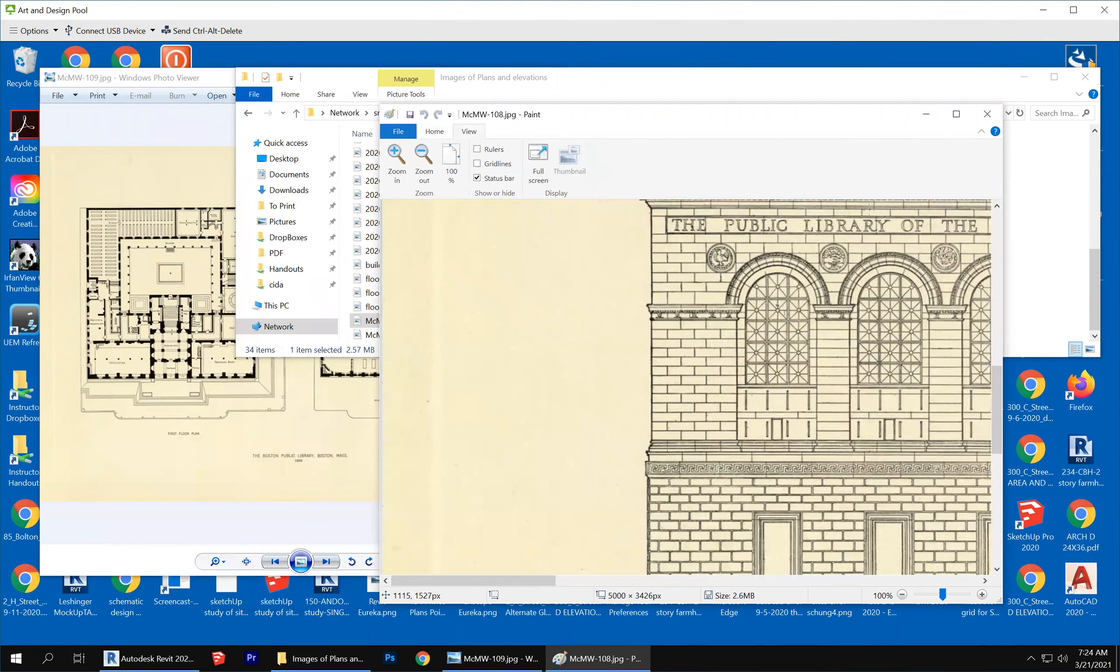
left_click(455, 161)
left_click(422, 159)
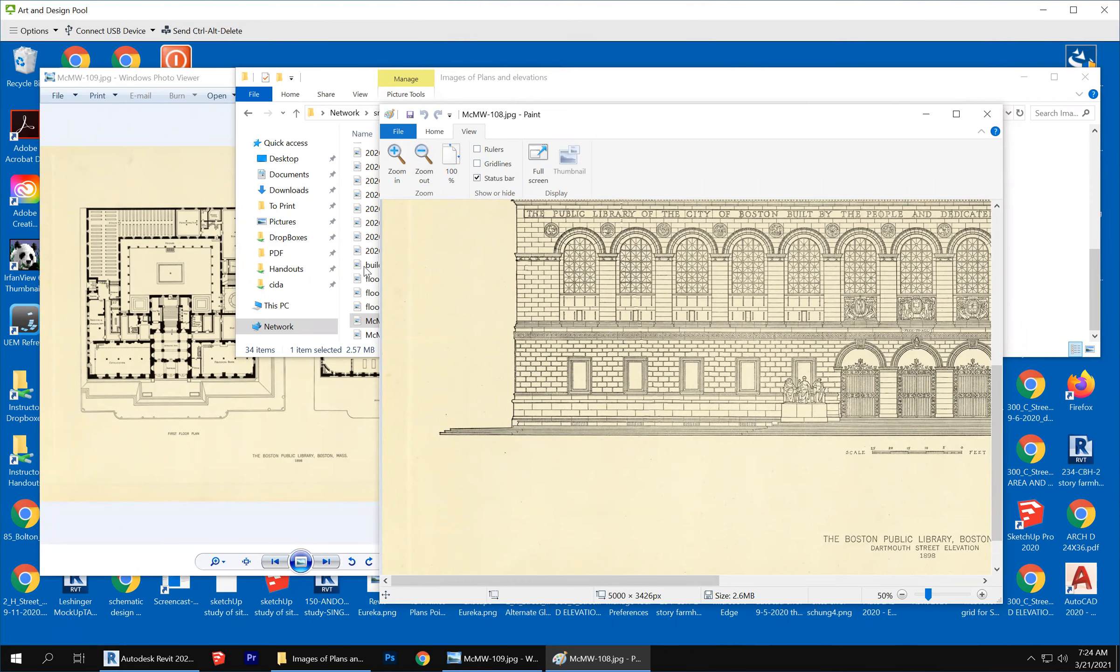
left_click_drag(380, 271, 517, 271)
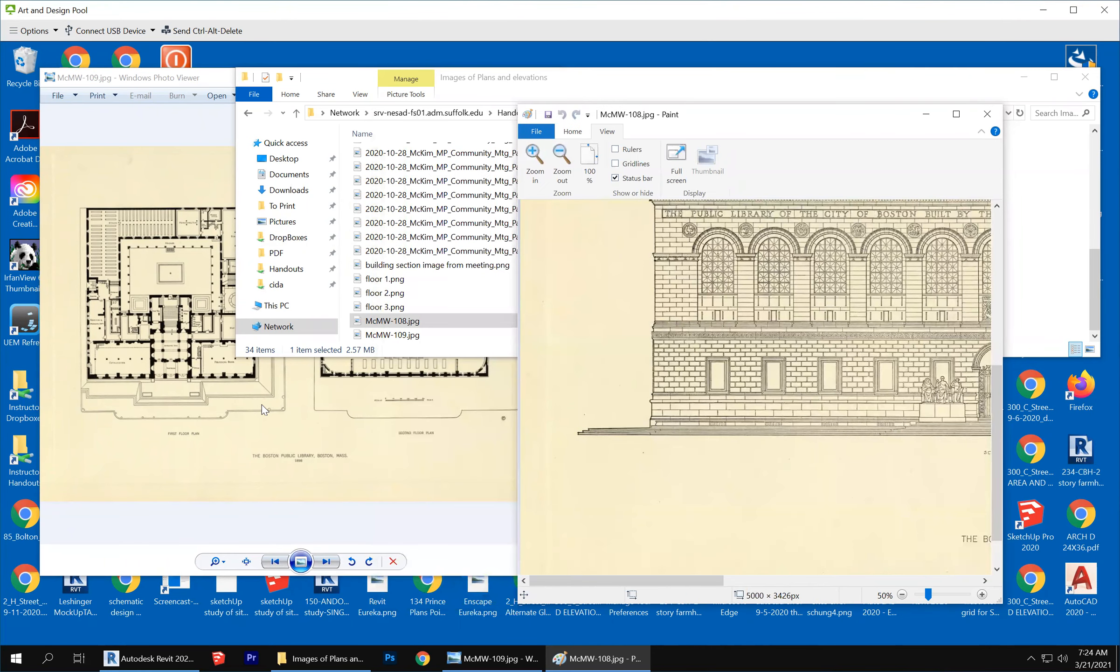
Enlarge the first floor plan in the photo viewer and center it on the Cataloguer room, vestibule and front wall.
left_click(264, 409)
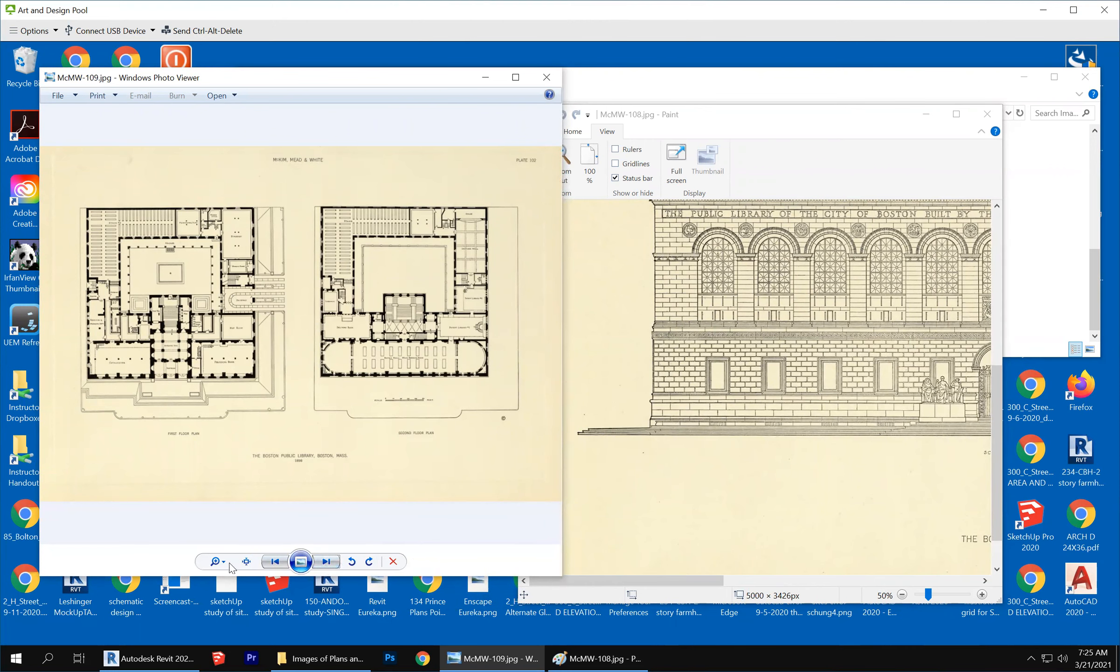
left_click(213, 561)
mouse_move(212, 563)
left_mouse_down()
mouse_move(216, 524)
mouse_move(207, 571)
mouse_move(209, 548)
left_mouse_up()
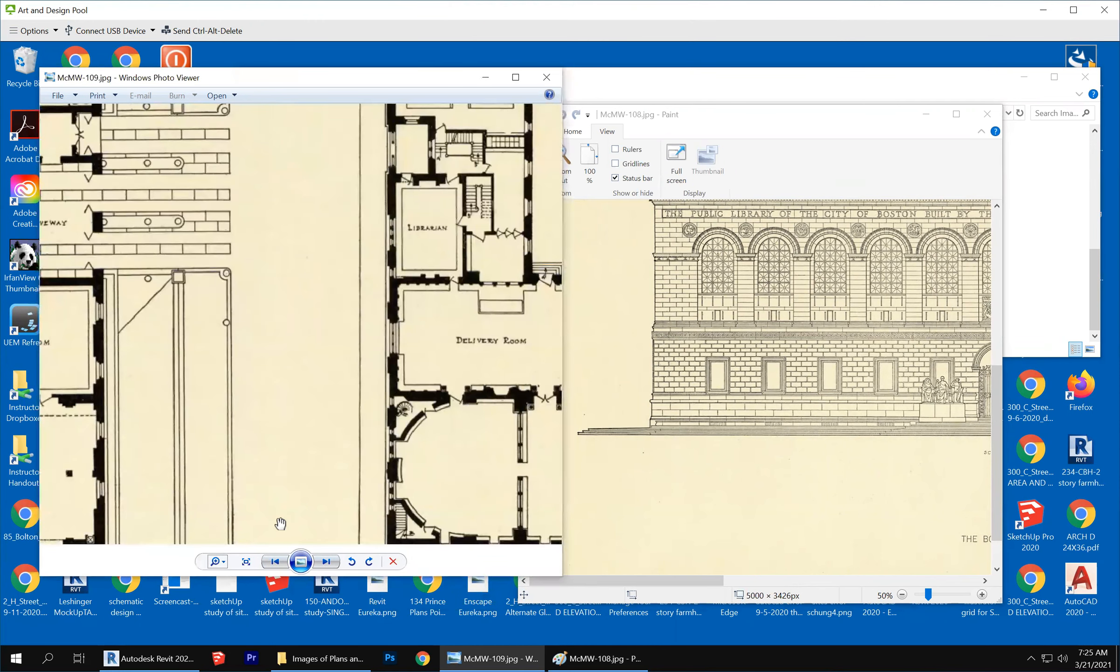
left_click_drag(544, 241, 544, 240)
left_click_drag(248, 427, 589, 224)
left_click_drag(294, 352, 468, 385)
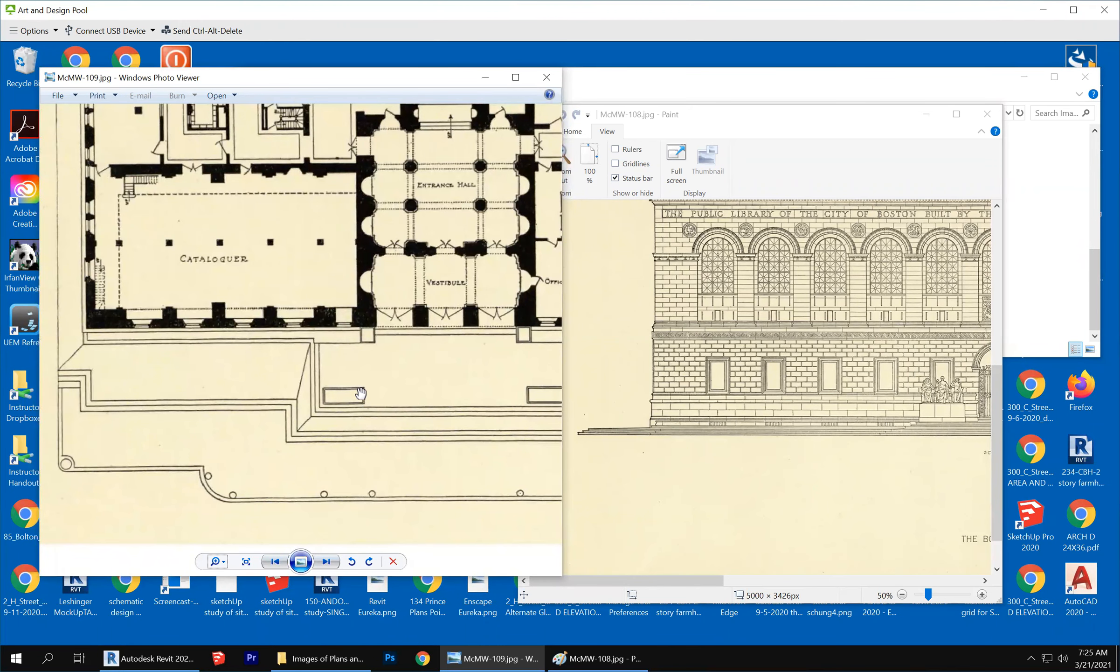
left_click_drag(358, 397, 355, 393)
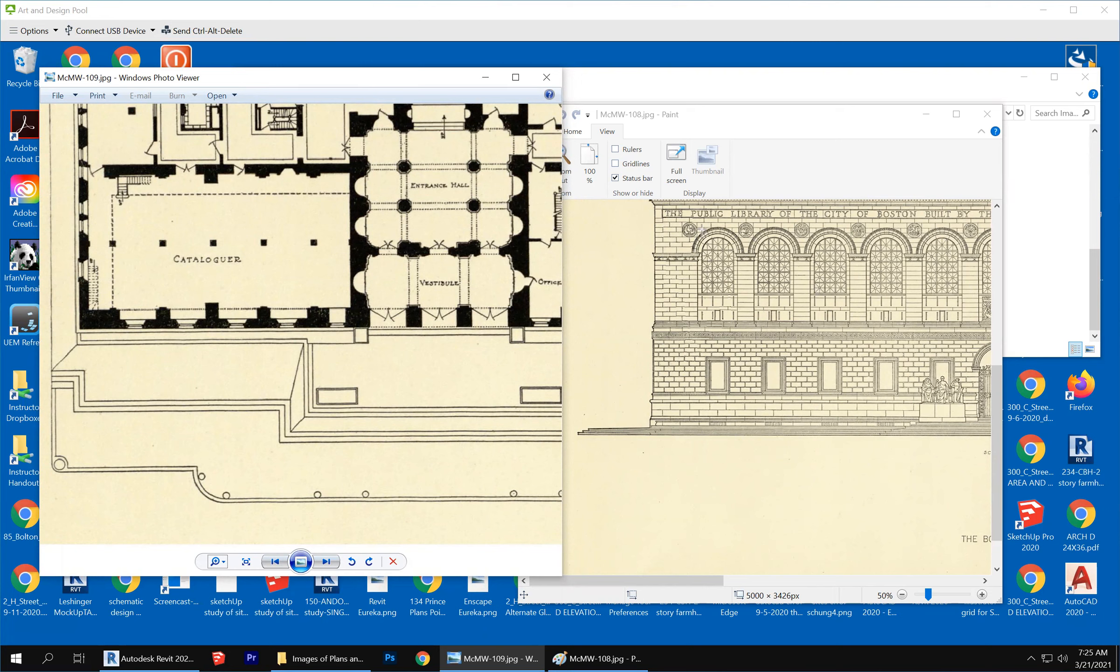
Compare the elevation's window bays and the piers between them with the front wall, columns and interior piers on the first floor plan.
mouse_move(702, 228)
left_mouse_down()
mouse_move(738, 285)
mouse_move(738, 355)
mouse_move(736, 320)
left_mouse_up()
left_click_drag(736, 320, 738, 414)
left_click_drag(118, 301, 156, 340)
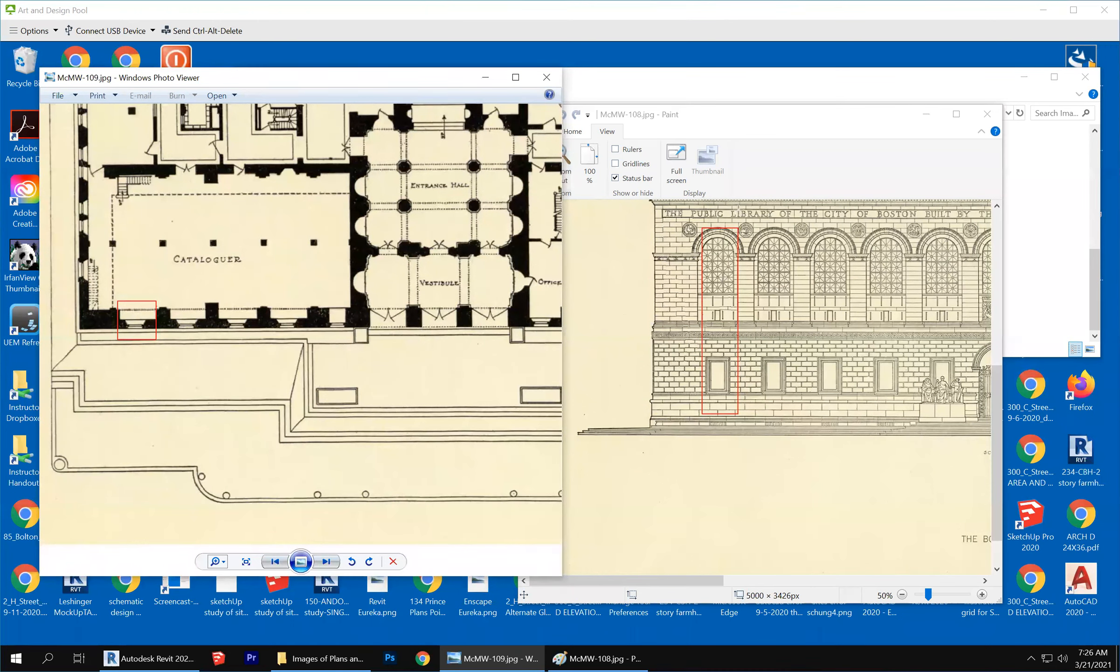
mouse_move(739, 210)
left_mouse_down()
mouse_move(760, 372)
mouse_move(754, 481)
left_mouse_up()
left_click_drag(793, 212, 810, 482)
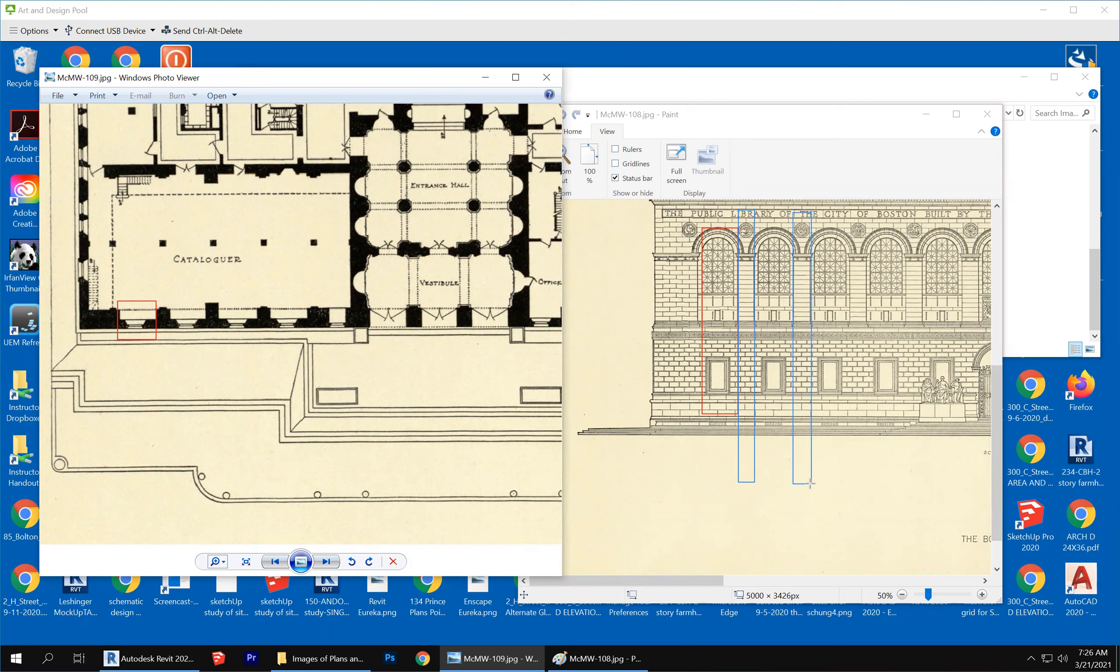
left_click_drag(853, 212, 867, 465)
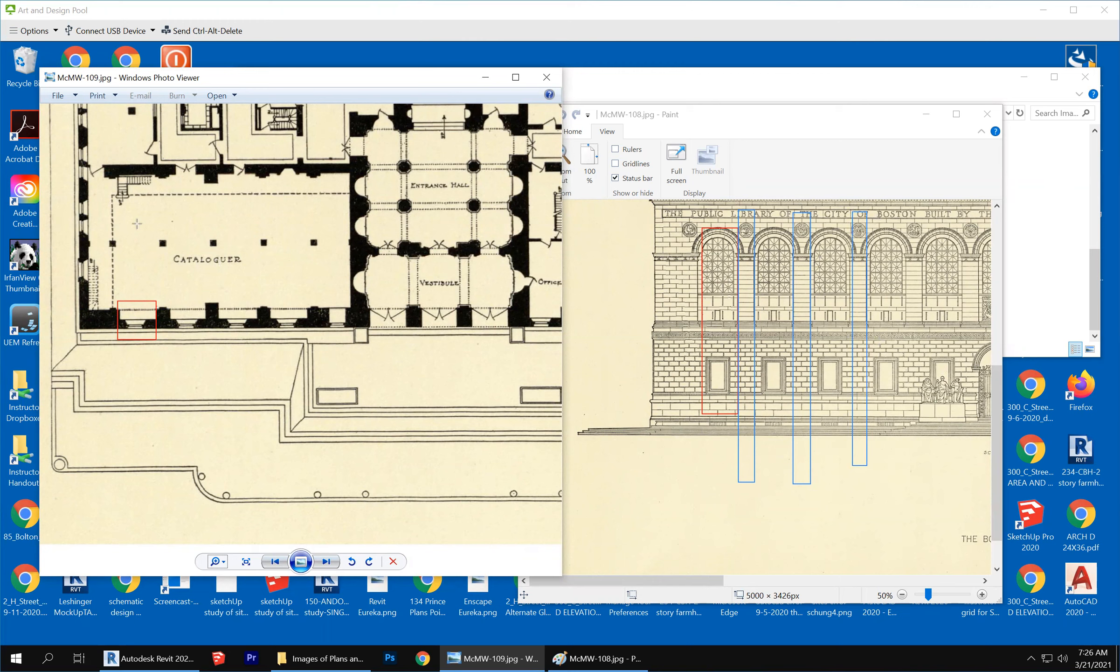
left_click_drag(154, 161, 172, 369)
left_click_drag(202, 162, 221, 366)
left_click_drag(253, 159, 274, 367)
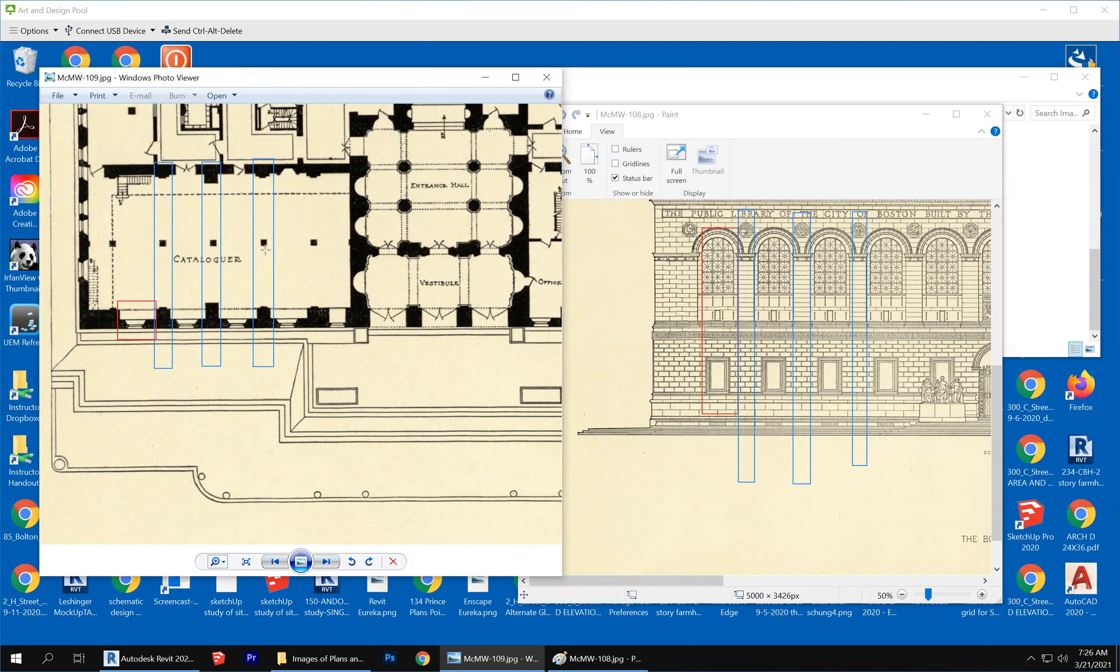
left_click_drag(261, 228, 273, 248)
left_click_drag(259, 161, 272, 181)
left_click_drag(202, 163, 220, 181)
mouse_move(353, 162)
left_mouse_down()
mouse_move(368, 177)
mouse_move(371, 257)
left_mouse_up()
mouse_move(353, 307)
left_mouse_down()
mouse_move(381, 336)
mouse_move(373, 332)
left_mouse_up()
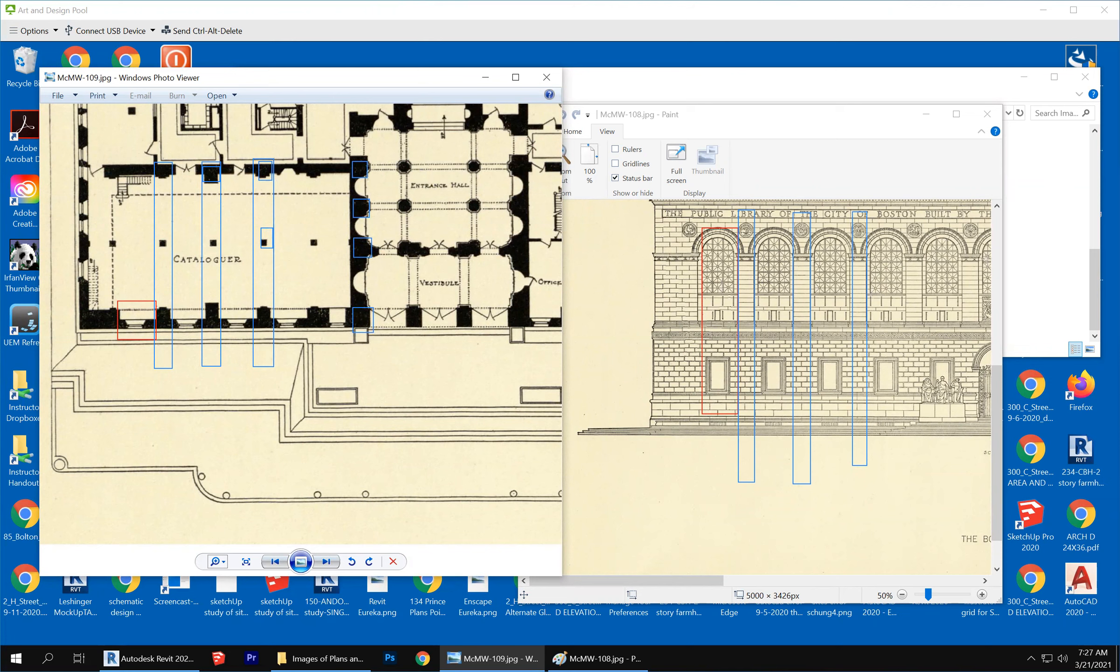
left_click_drag(962, 212, 983, 484)
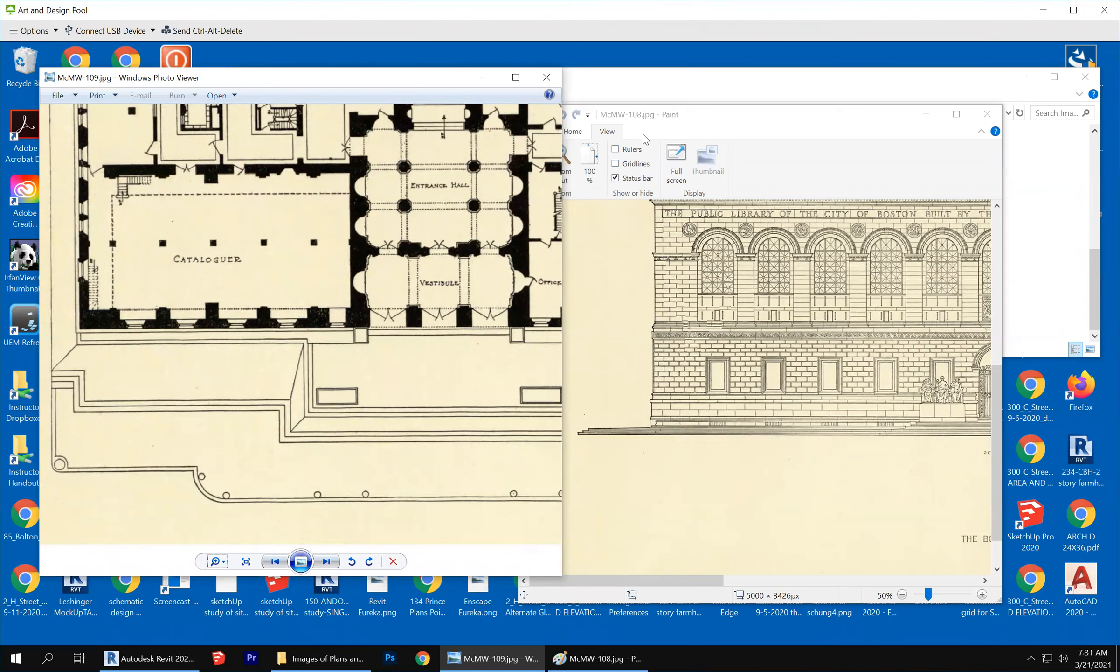
Rename McMW-108.jpg in the Images of Plans and elevations folder as "elevation at dartmouth street.jpg".
left_click(1078, 248)
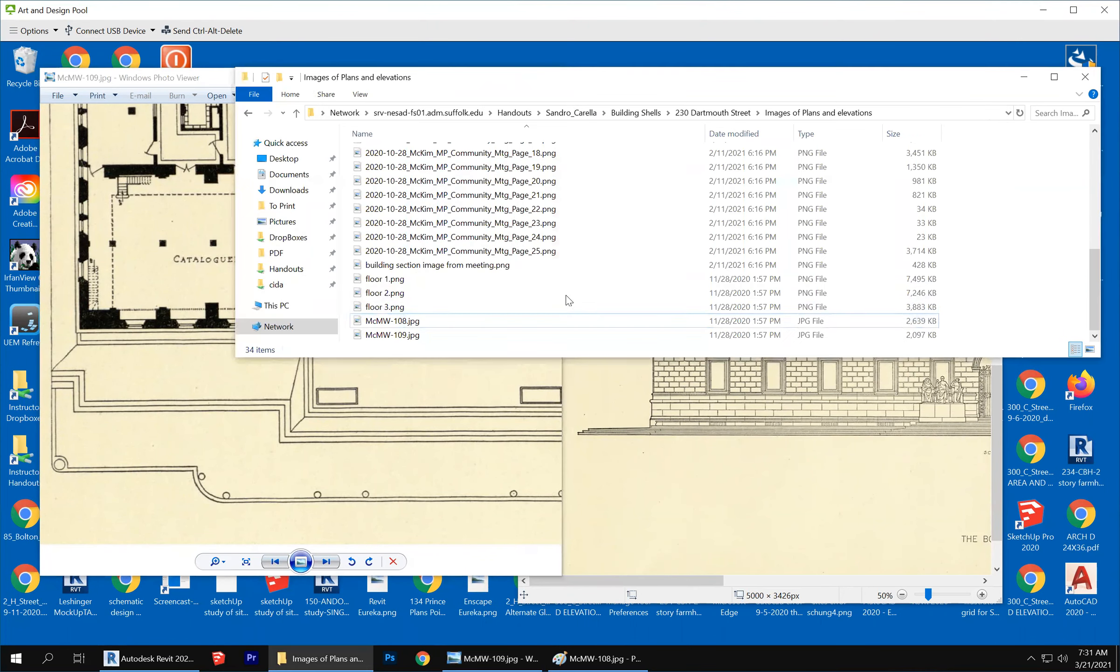
left_click(392, 321)
right_click(393, 324)
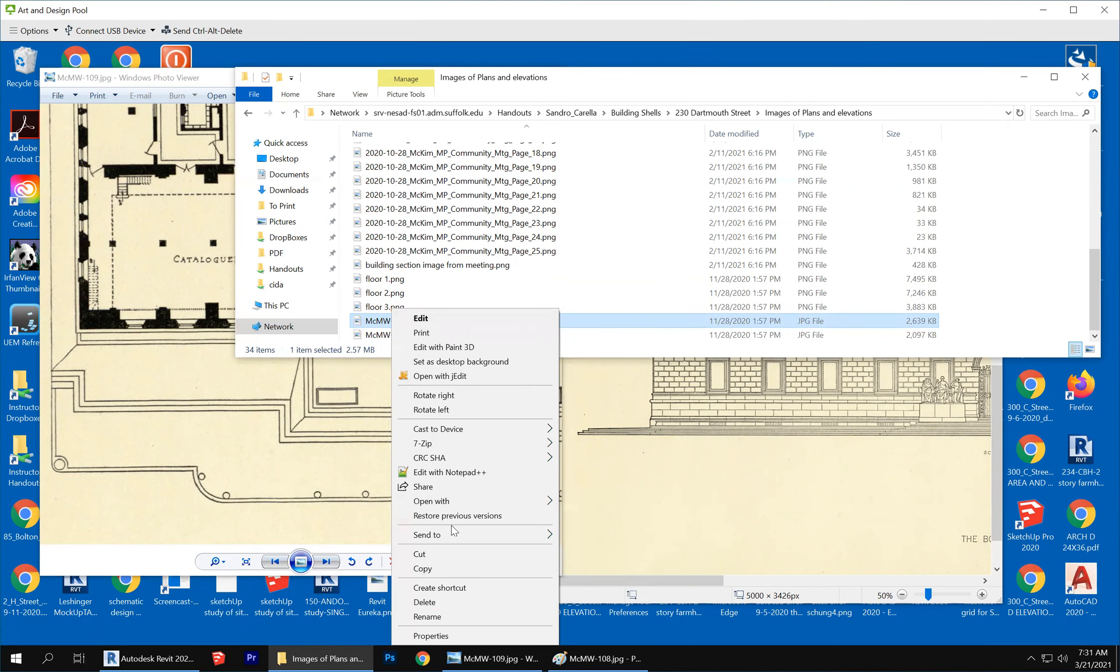
left_click(478, 617)
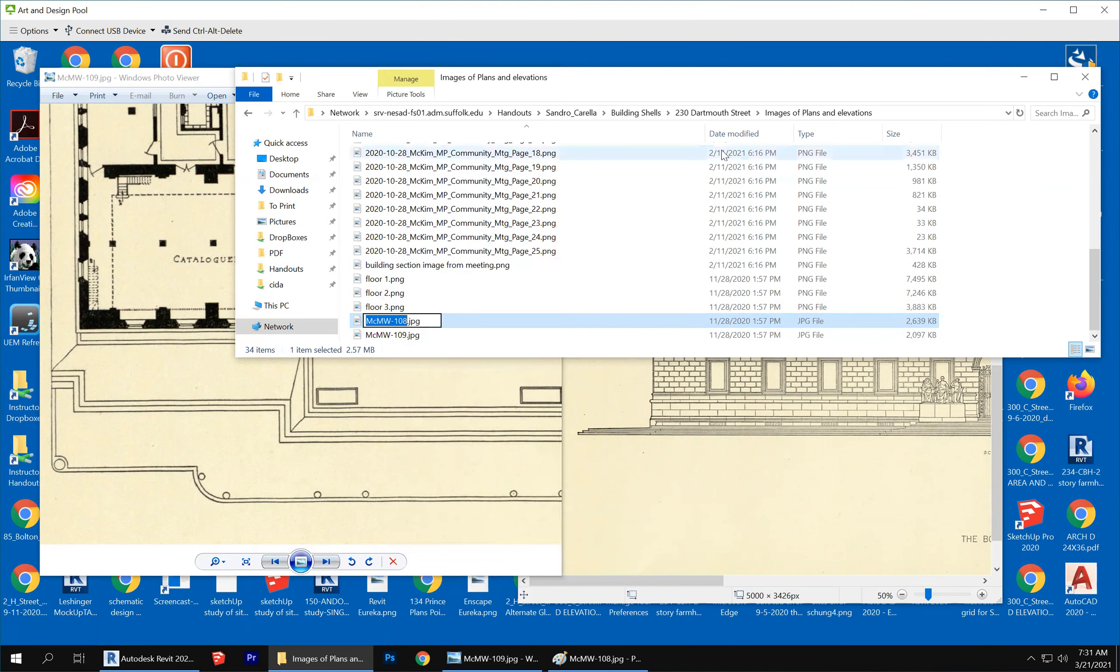
type("elev")
key("BackSpace")
type("ation at ")
type("dart")
type("mou")
type("th street")
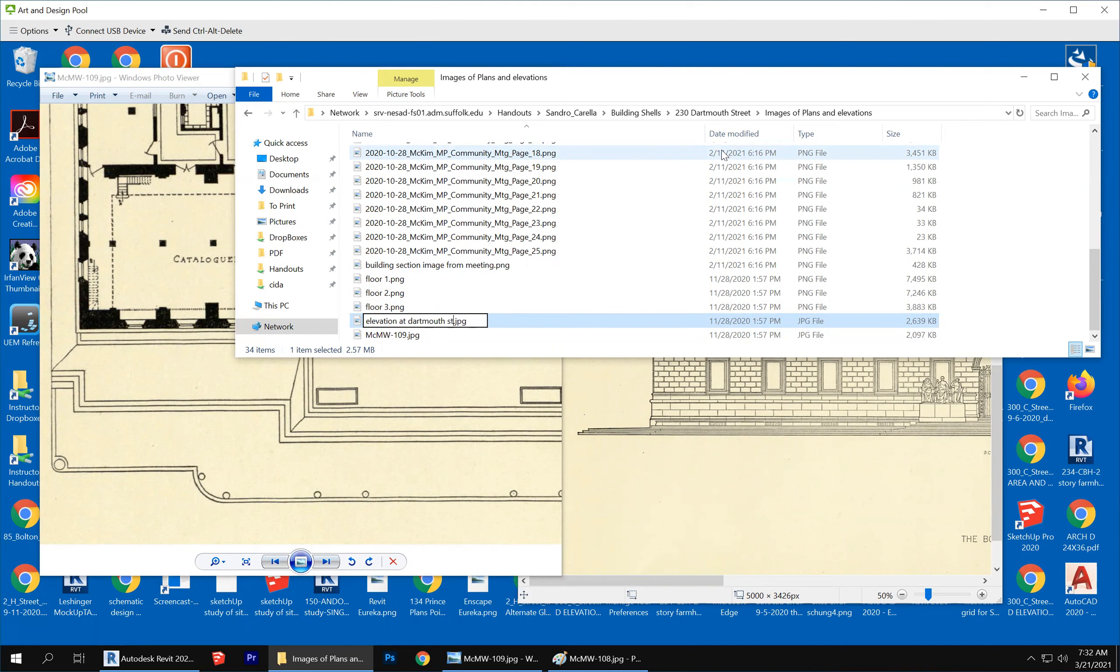
key("Return")
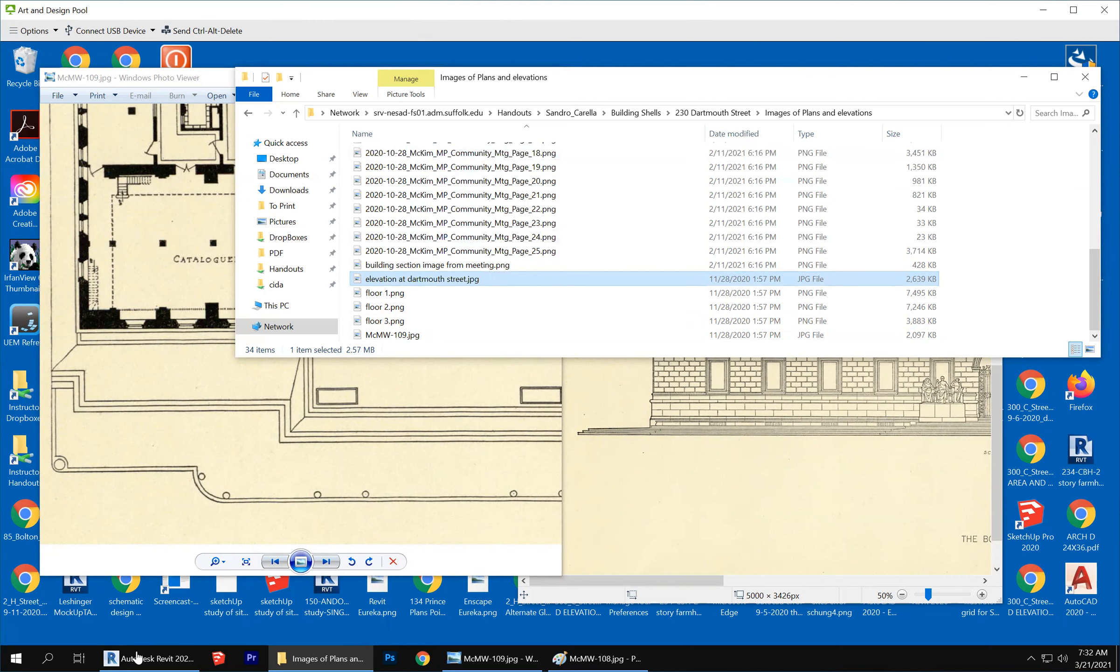
Switch to Revit and open the Level 1 floor plan of the 230 dartmouth model.
mouse_move(584, 664)
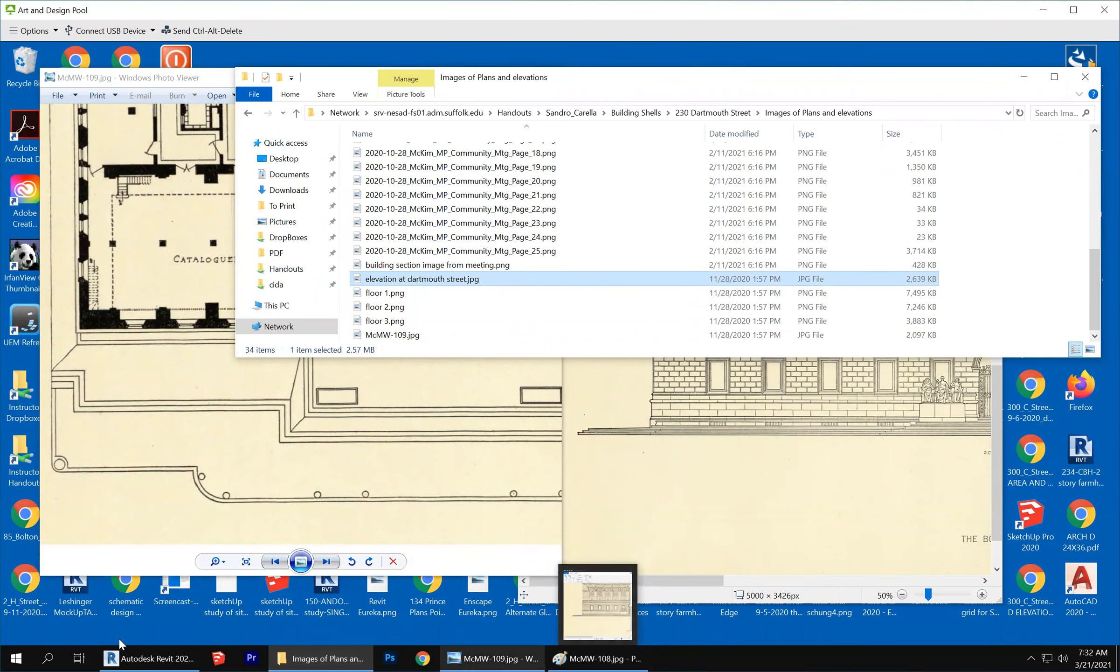
left_click(147, 660)
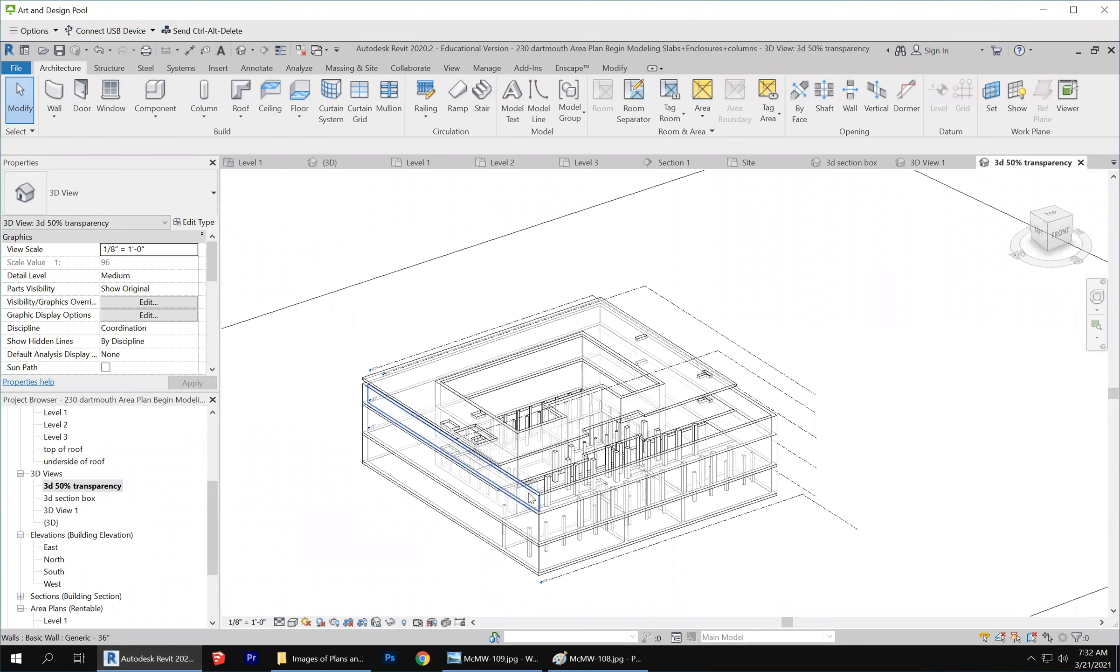
left_click_drag(216, 543, 202, 439)
double_click(54, 461)
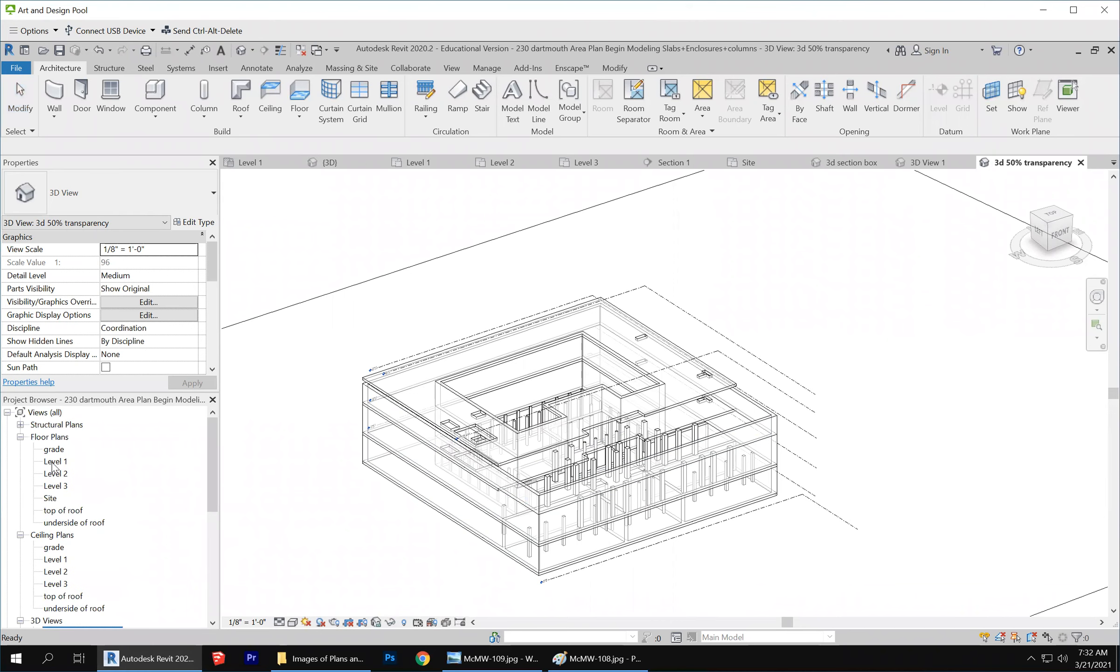
scroll(703, 359, "down", 2)
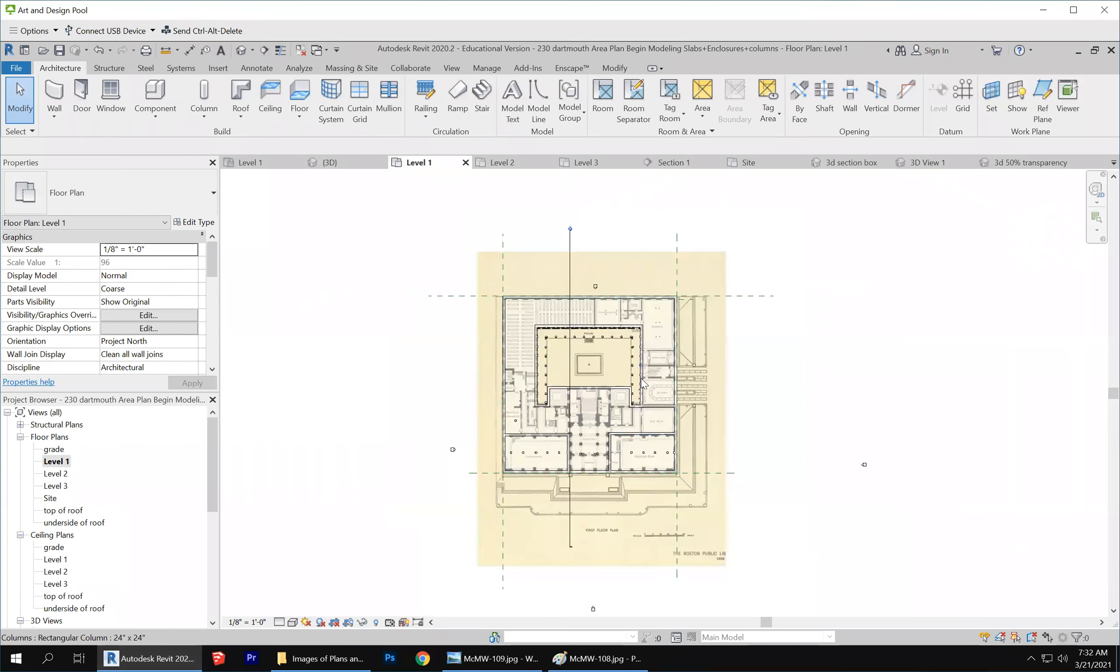
Open the South elevation view from its elevation marker below the first floor plan.
scroll(608, 597, "down", 1)
scroll(608, 564, "up", 4)
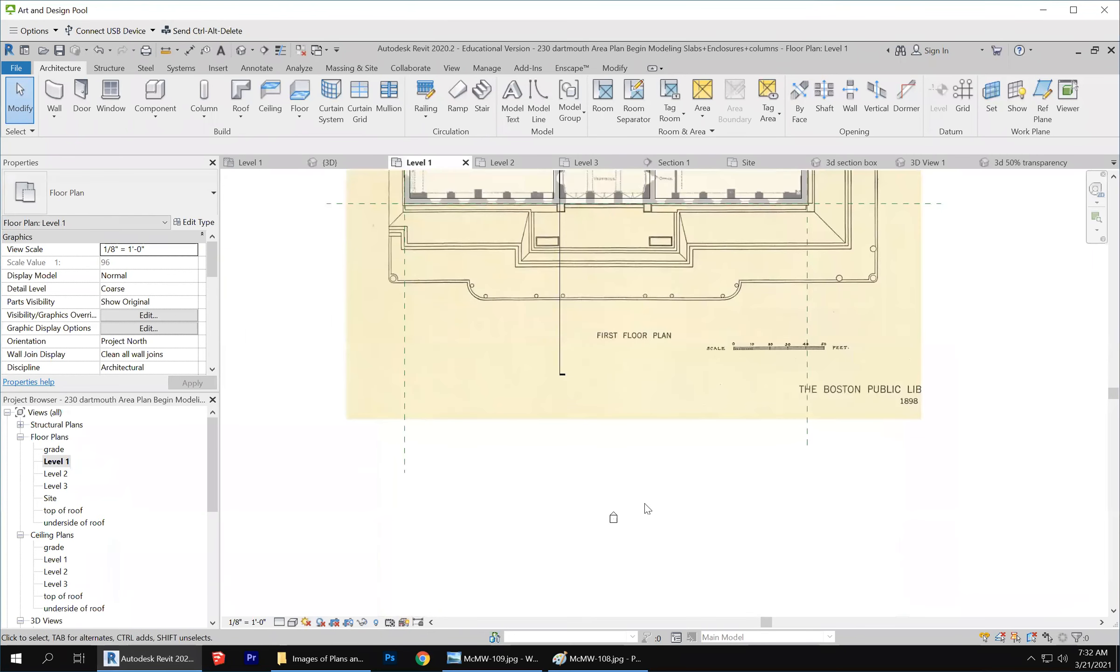
left_click(614, 516)
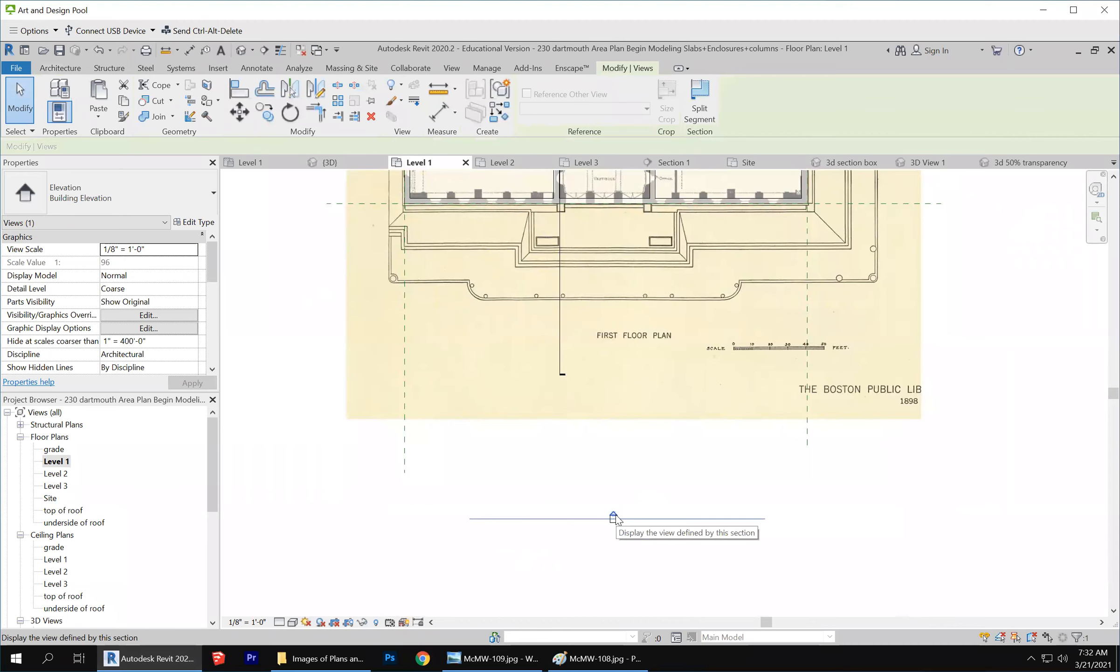
right_click(615, 517)
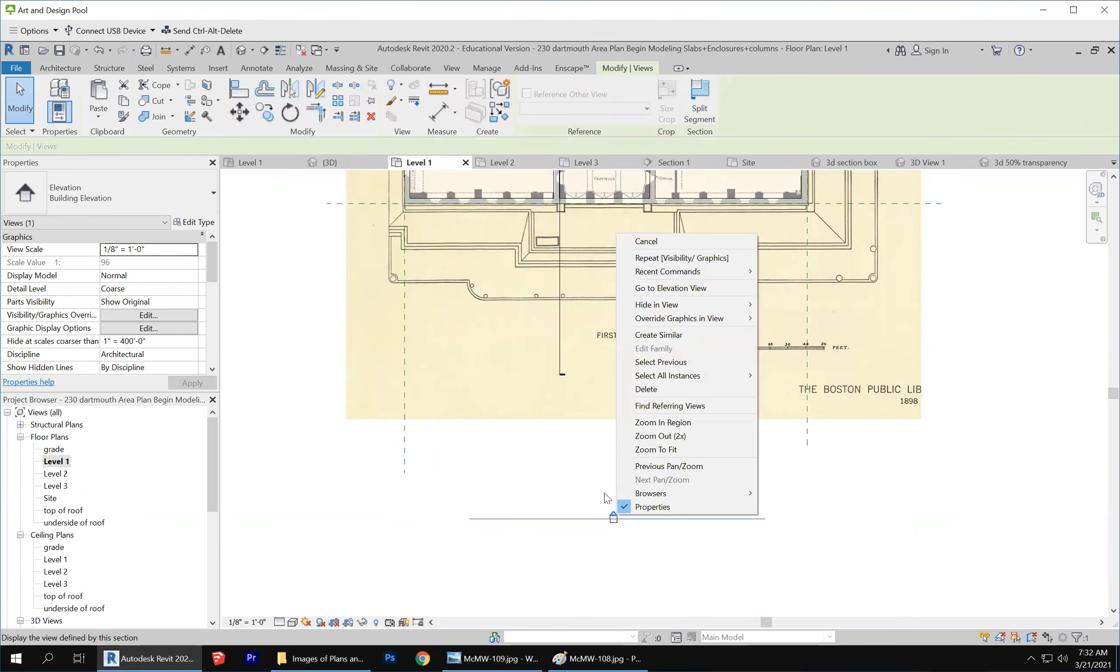
left_click(714, 288)
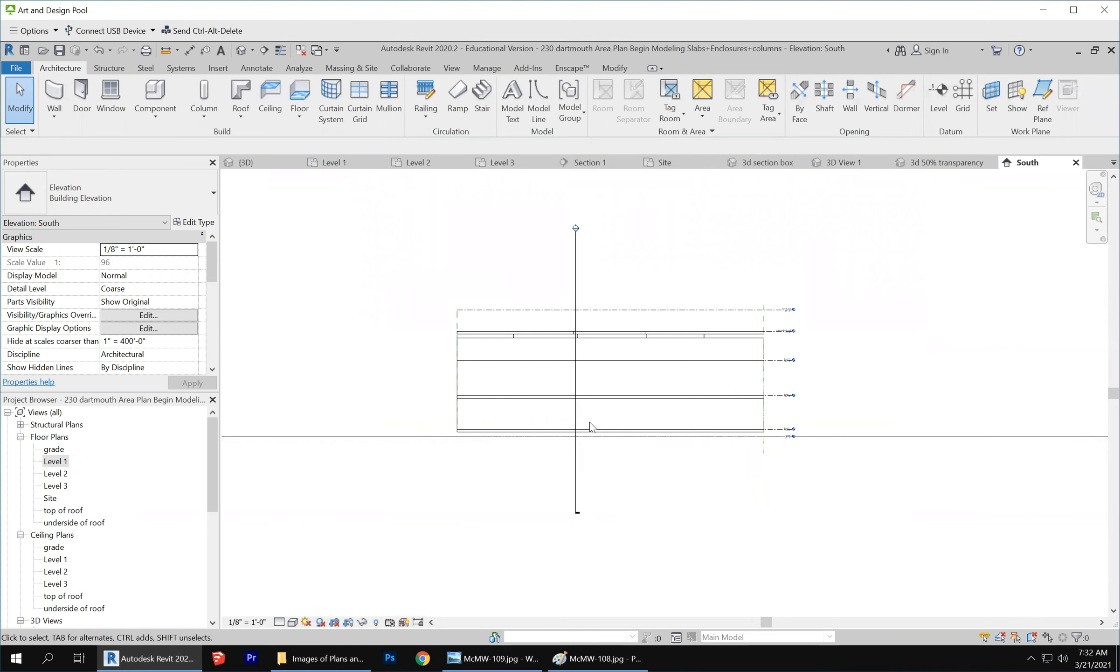
Select the whole chain of four Level 1 exterior walls in the South elevation and set their base constraint to grade.
scroll(590, 427, "up", 2)
scroll(590, 426, "down", 2)
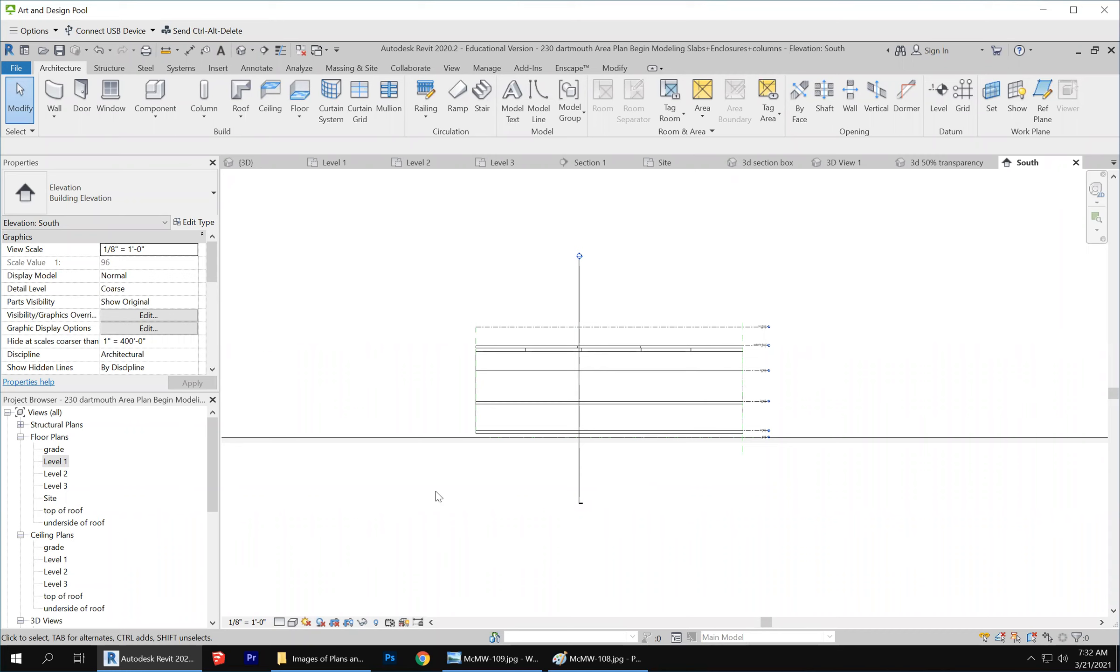
key("Tab")
left_click(477, 422)
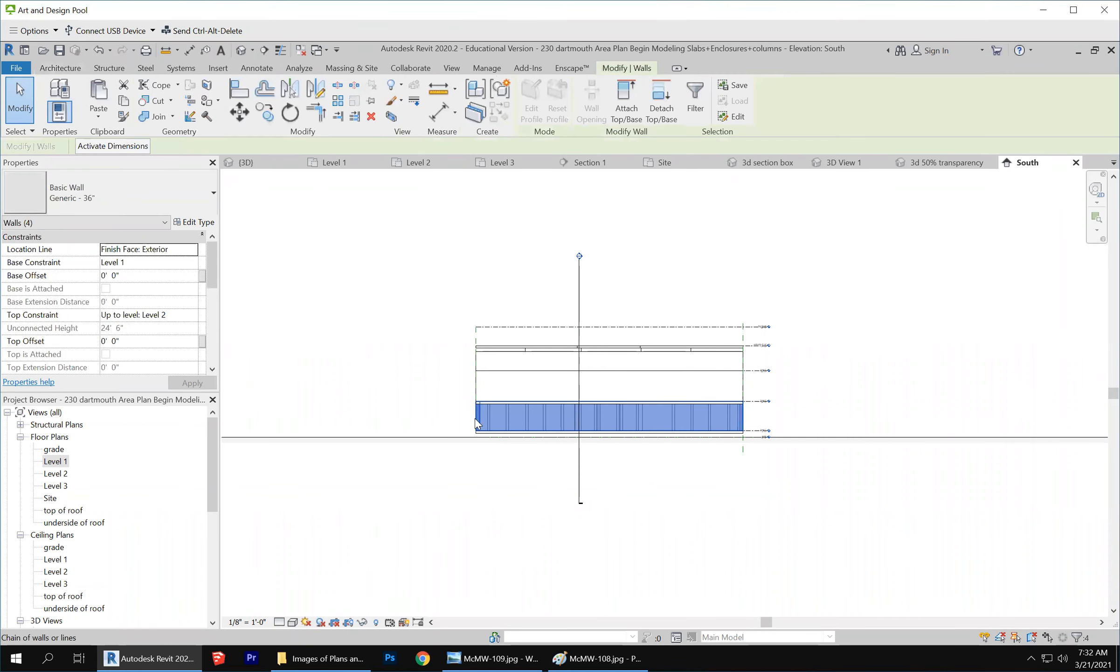
scroll(485, 429, "up", 5)
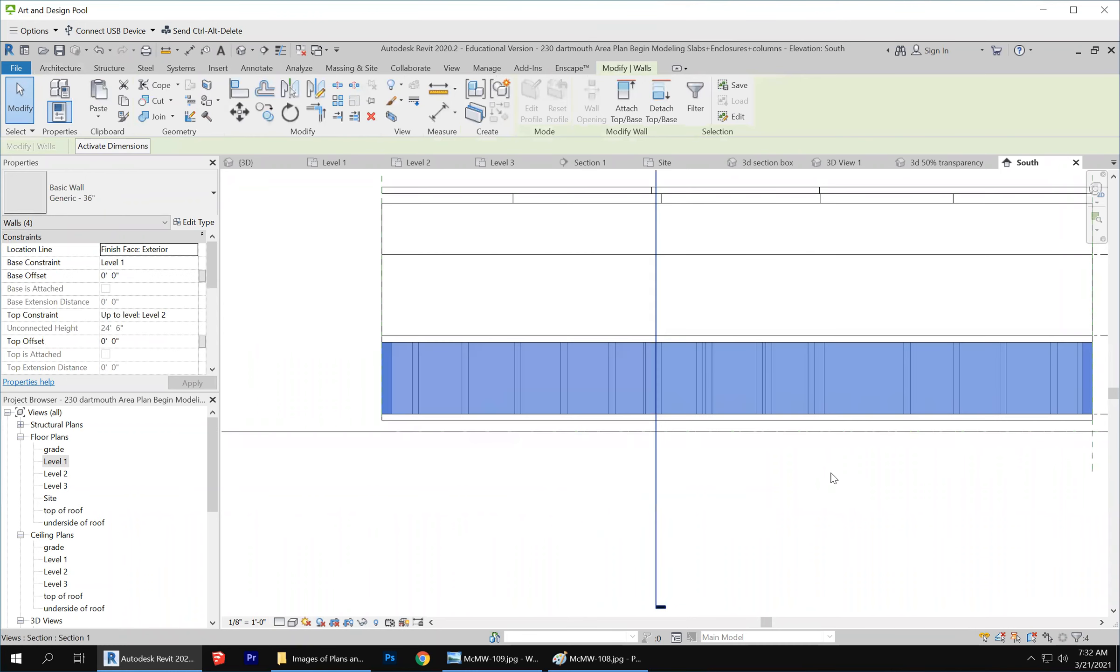
scroll(358, 482, "down", 3)
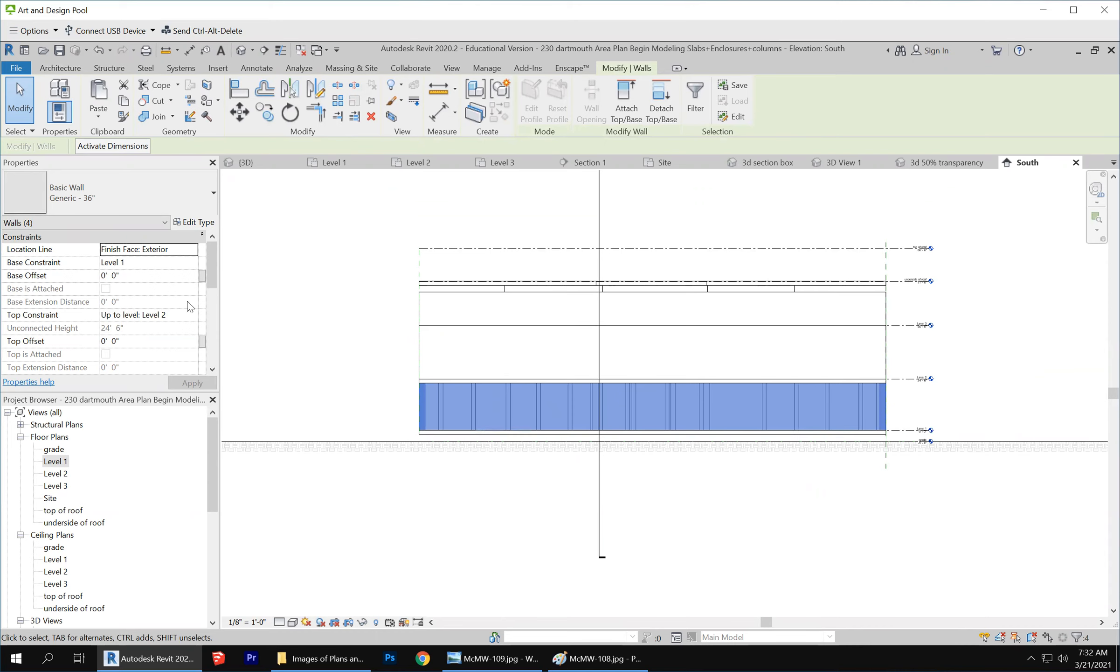
left_click(186, 261)
left_click(192, 264)
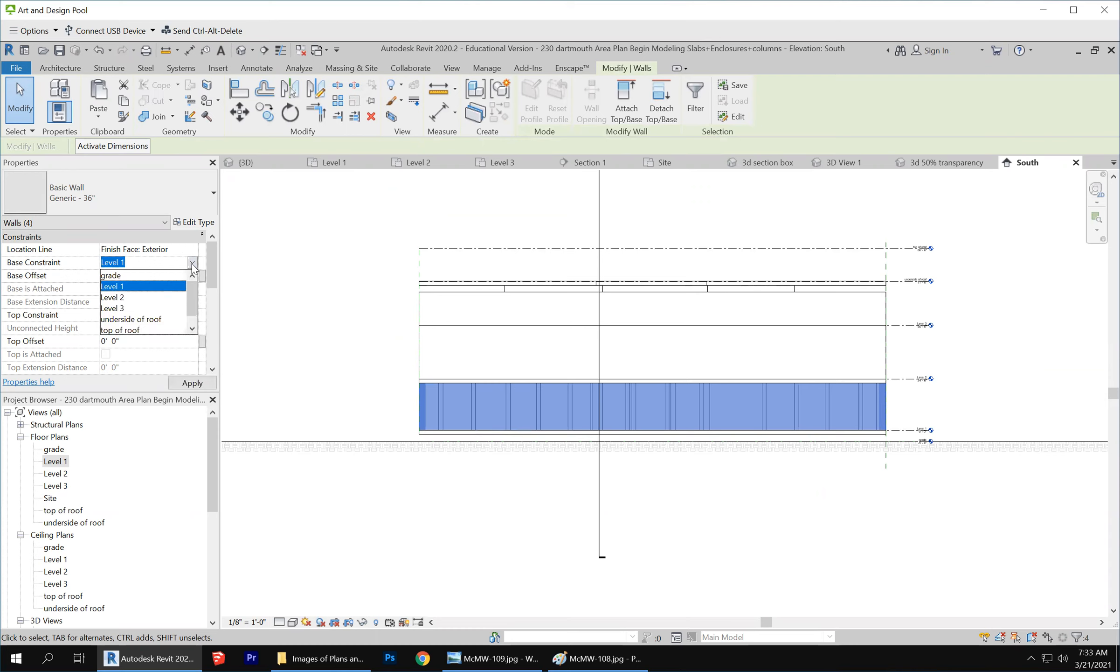
left_click(135, 275)
left_click(485, 595)
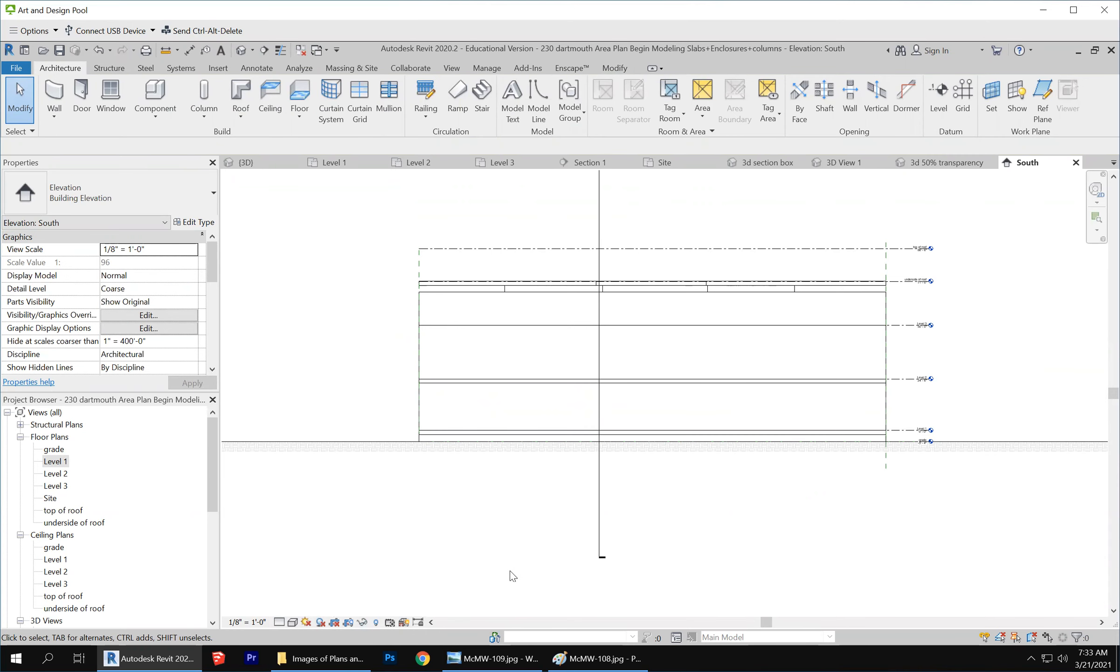
Import "elevation at dartmouth street.jpg" from the Images of Plans and elevations folder and place it over the building in the South elevation.
scroll(601, 445, "up", 5)
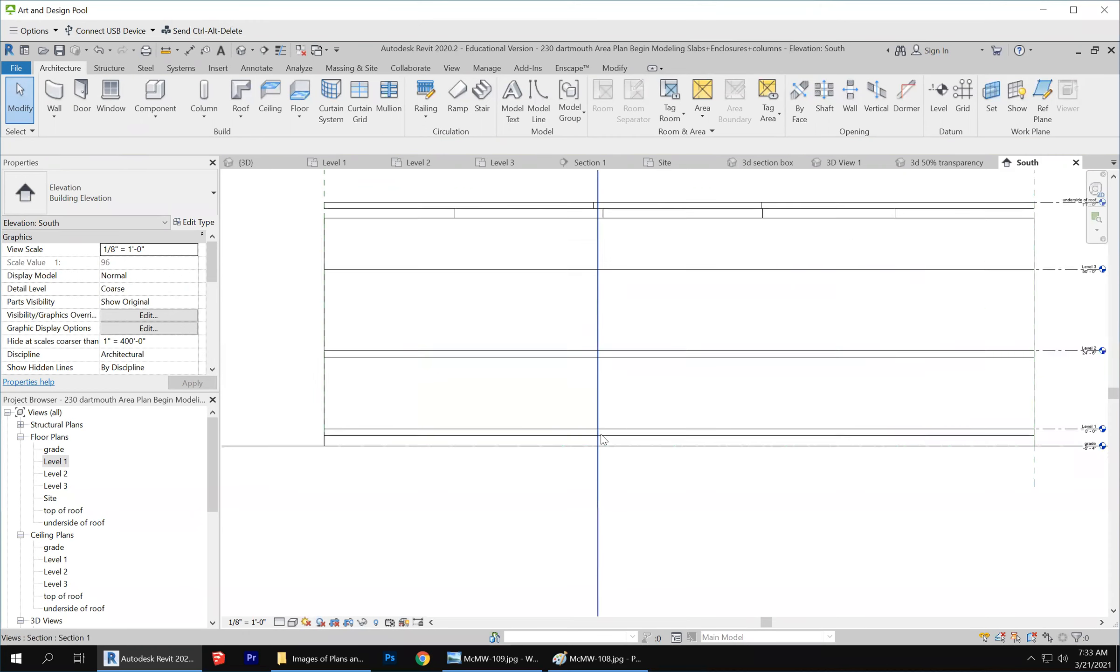
scroll(600, 446, "down", 5)
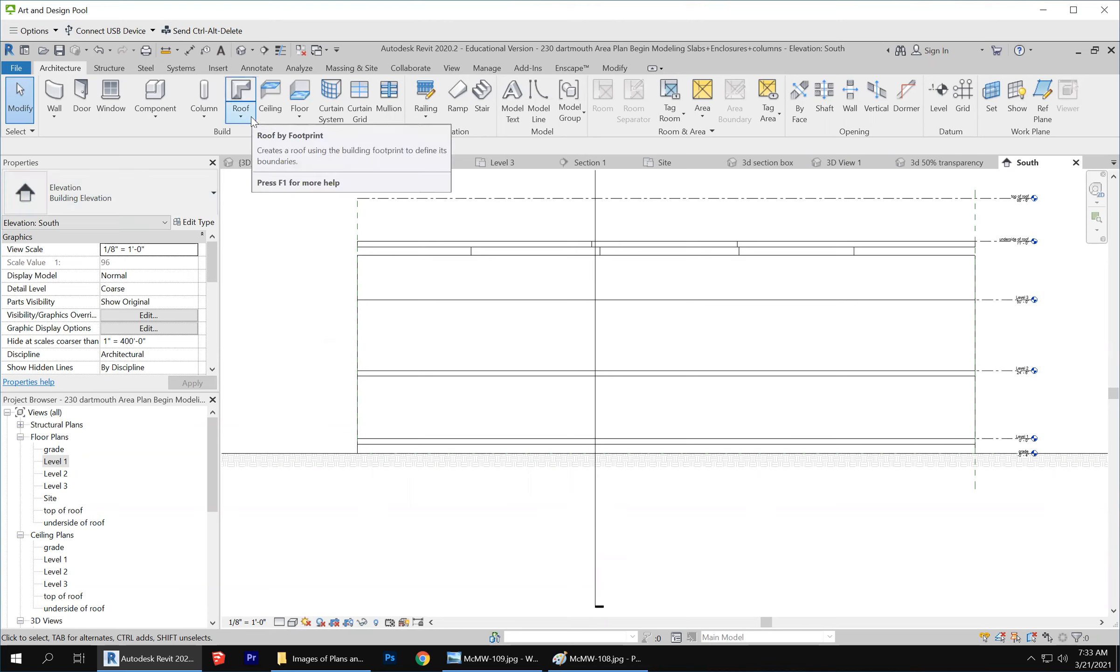
left_click(214, 71)
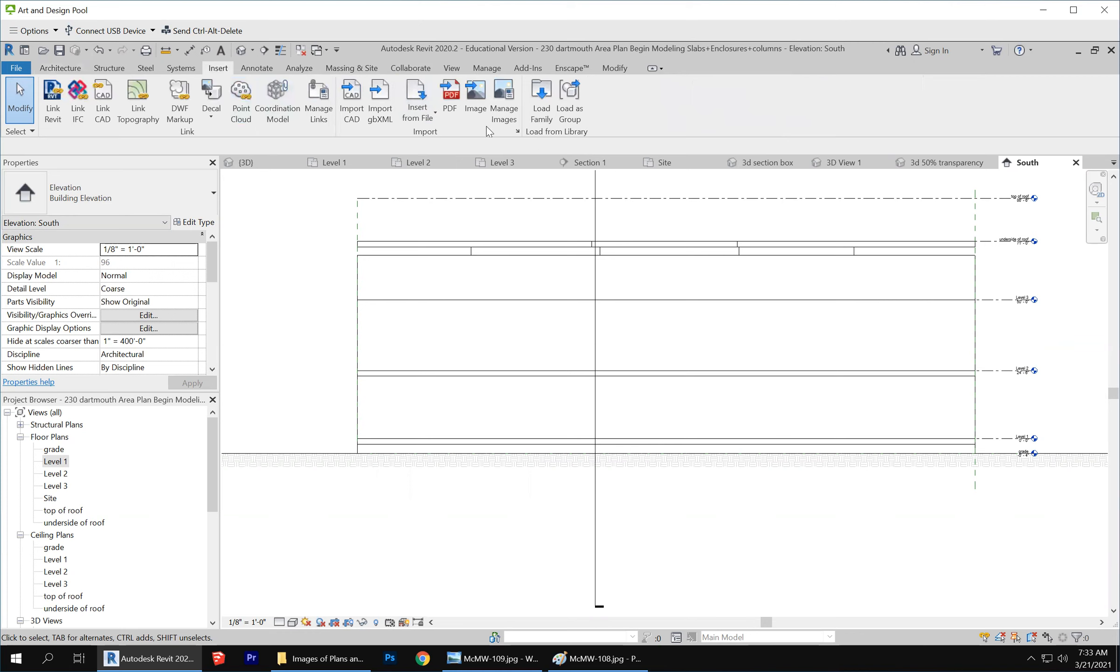
left_click(477, 93)
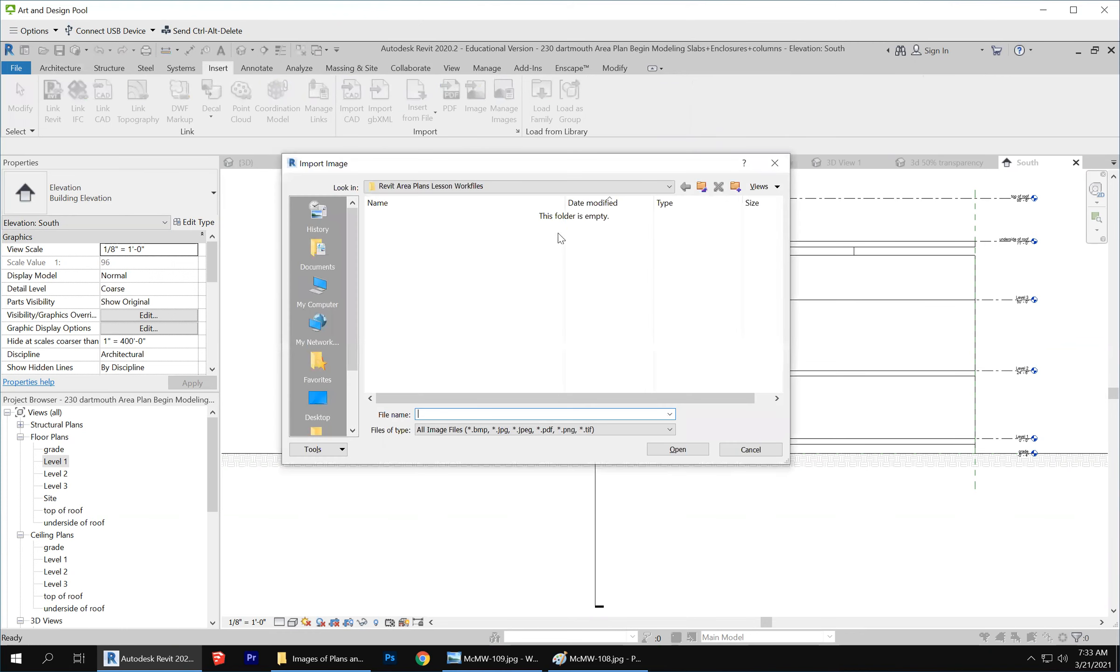
left_click(584, 187)
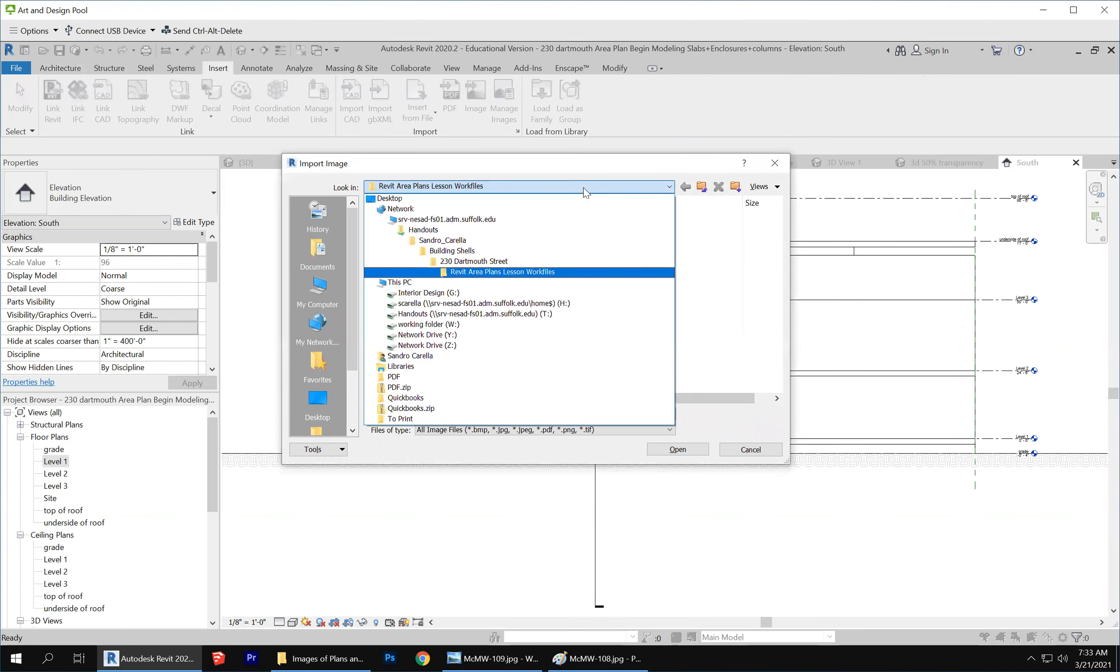
left_click(547, 260)
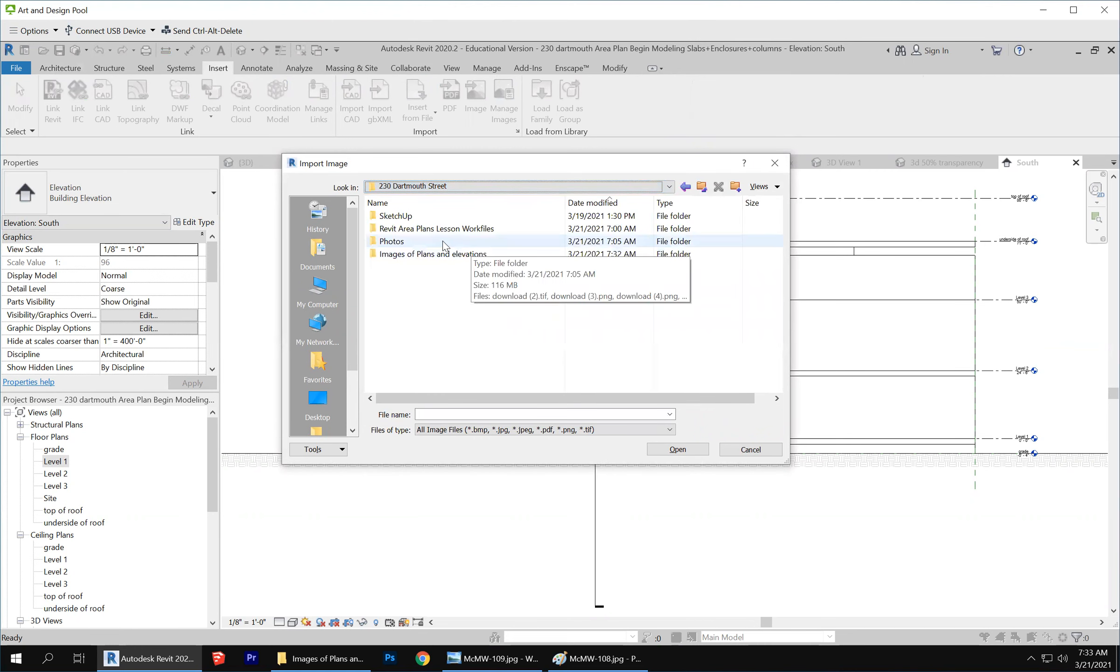
double_click(450, 254)
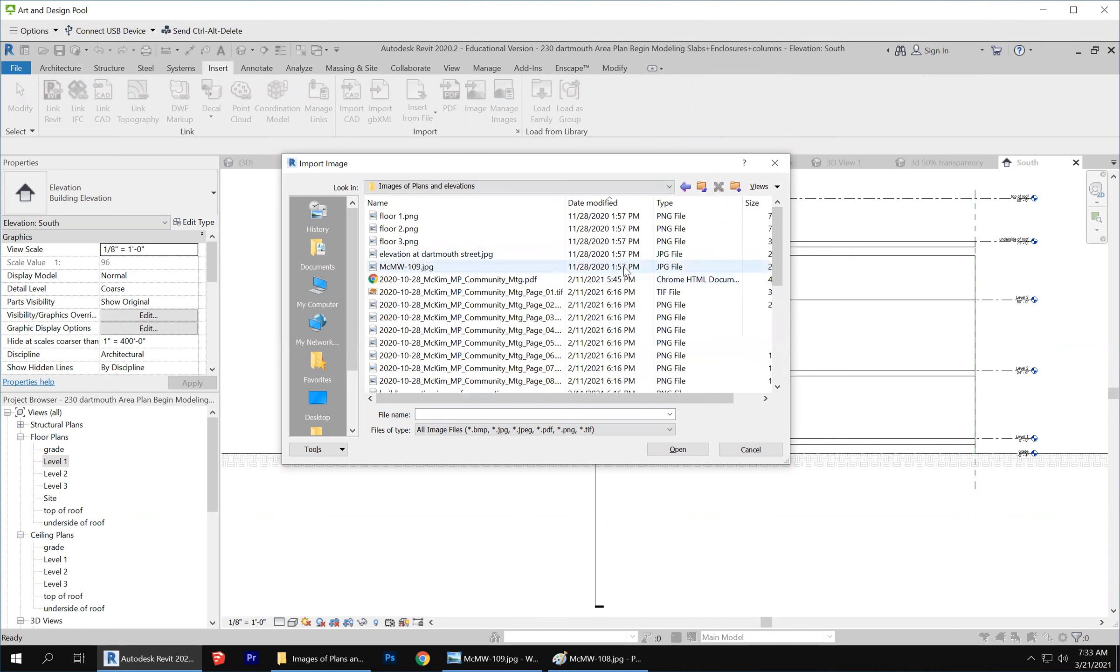
left_click(470, 255)
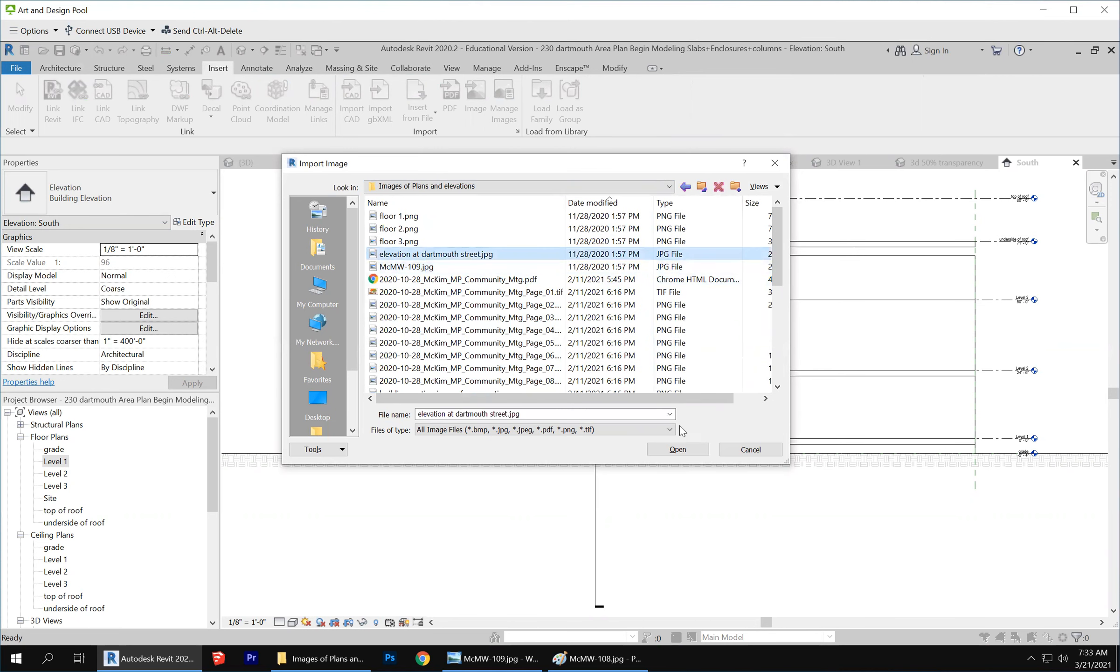
left_click(680, 449)
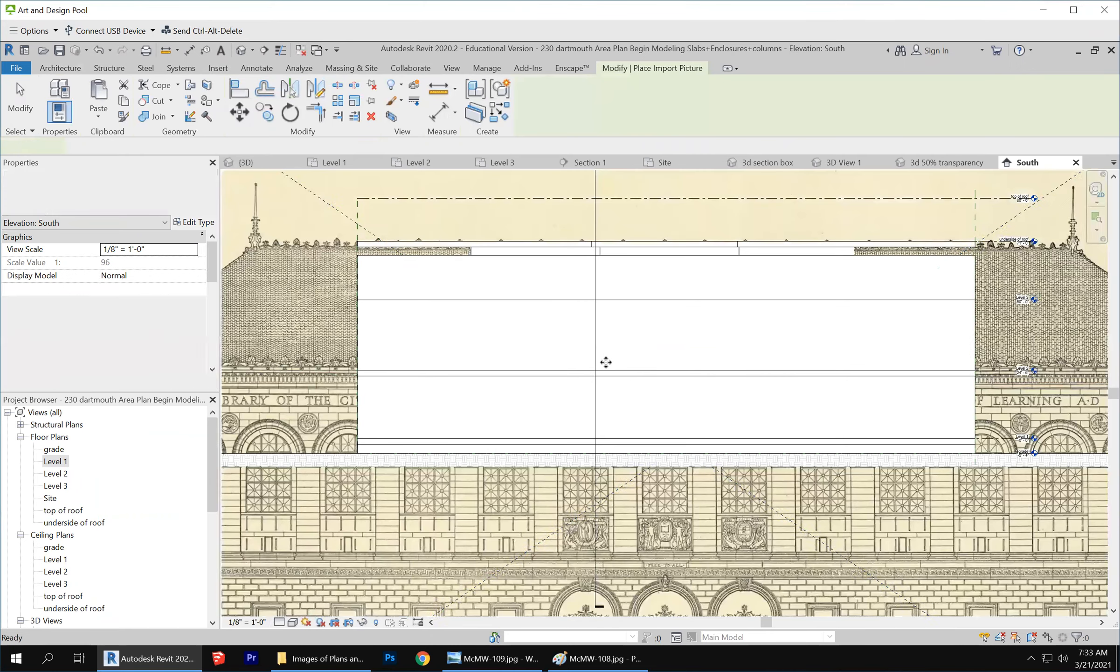
left_click(606, 362)
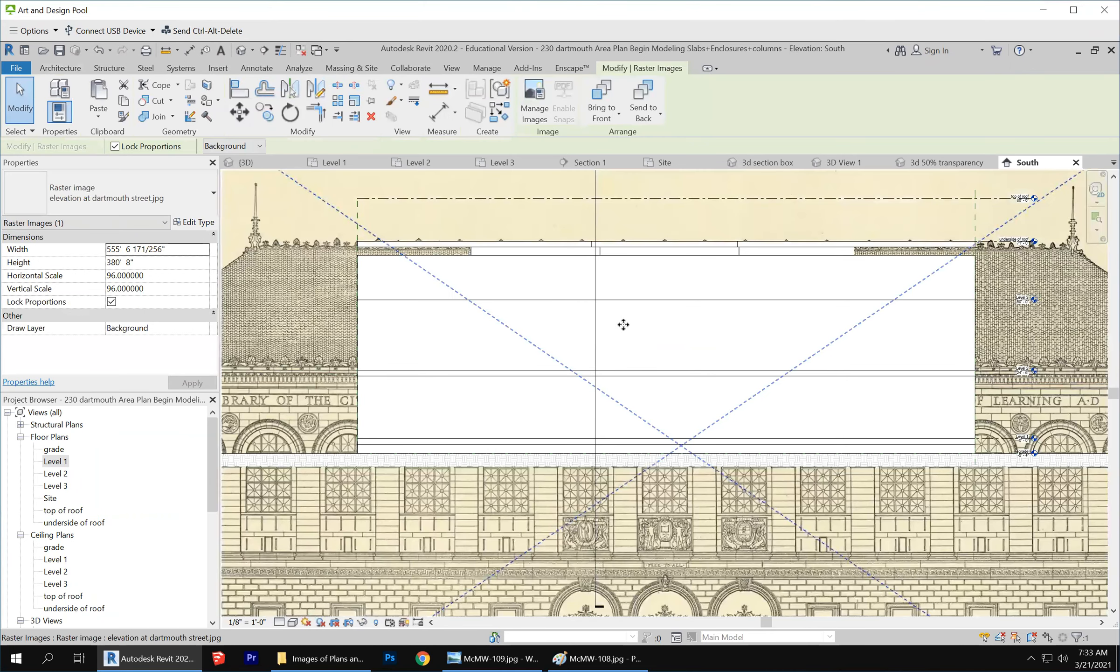
Shift the oversized elevation image sideways and downward so its library facade sits clear below the modeled building.
scroll(625, 322, "down", 5)
scroll(630, 318, "up", 3)
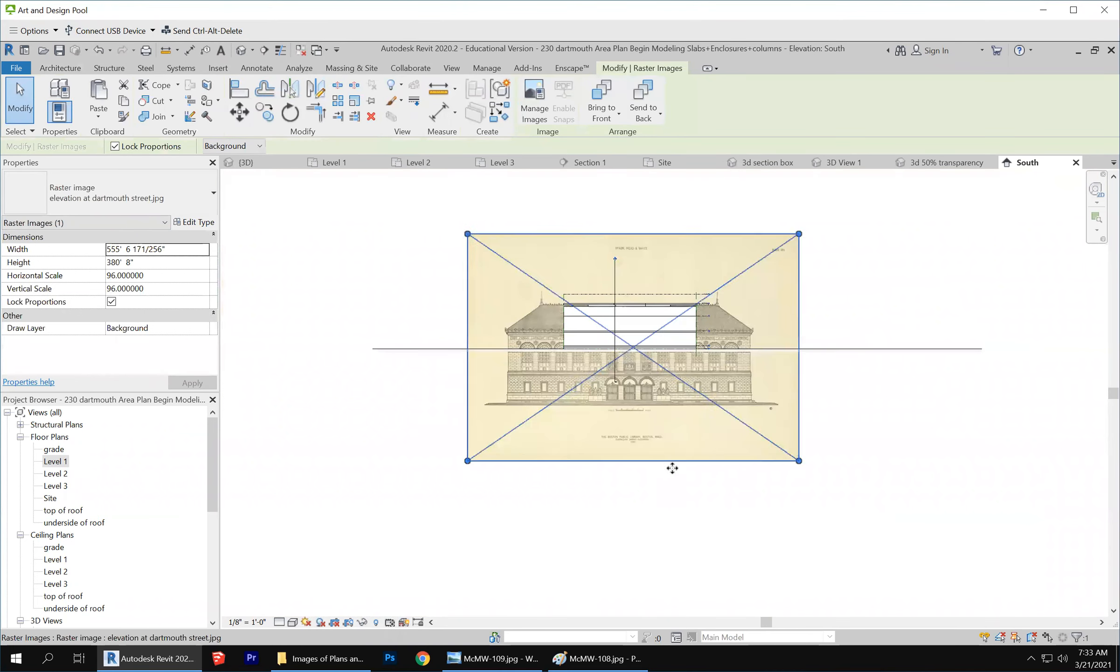
scroll(647, 428, "up", 1)
scroll(621, 416, "up", 4)
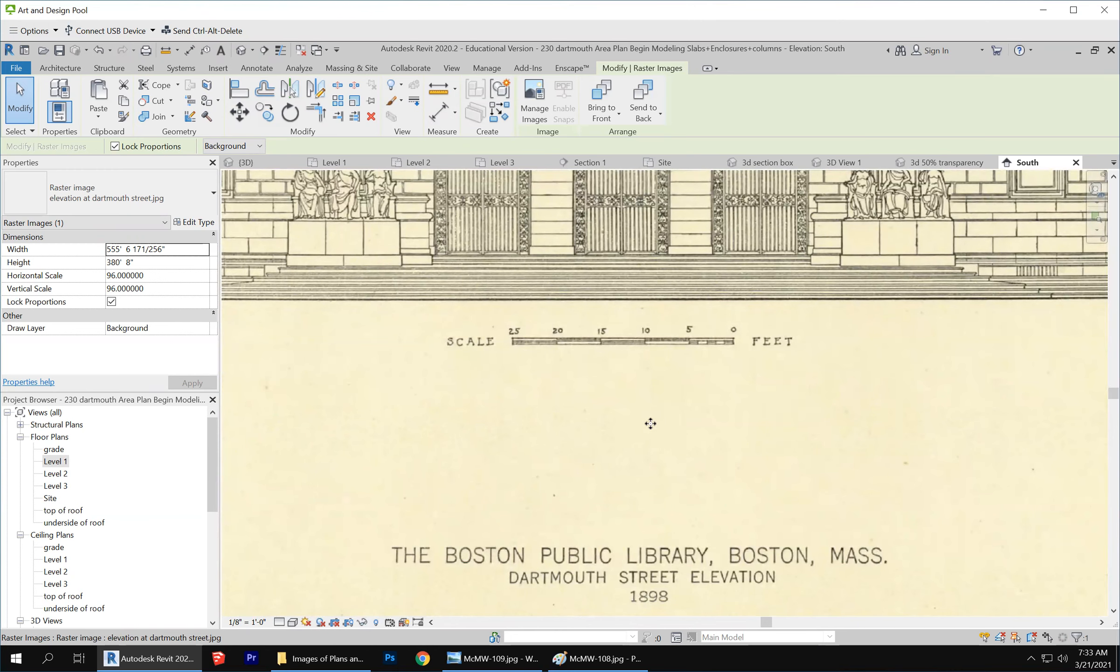
scroll(652, 457, "down", 2)
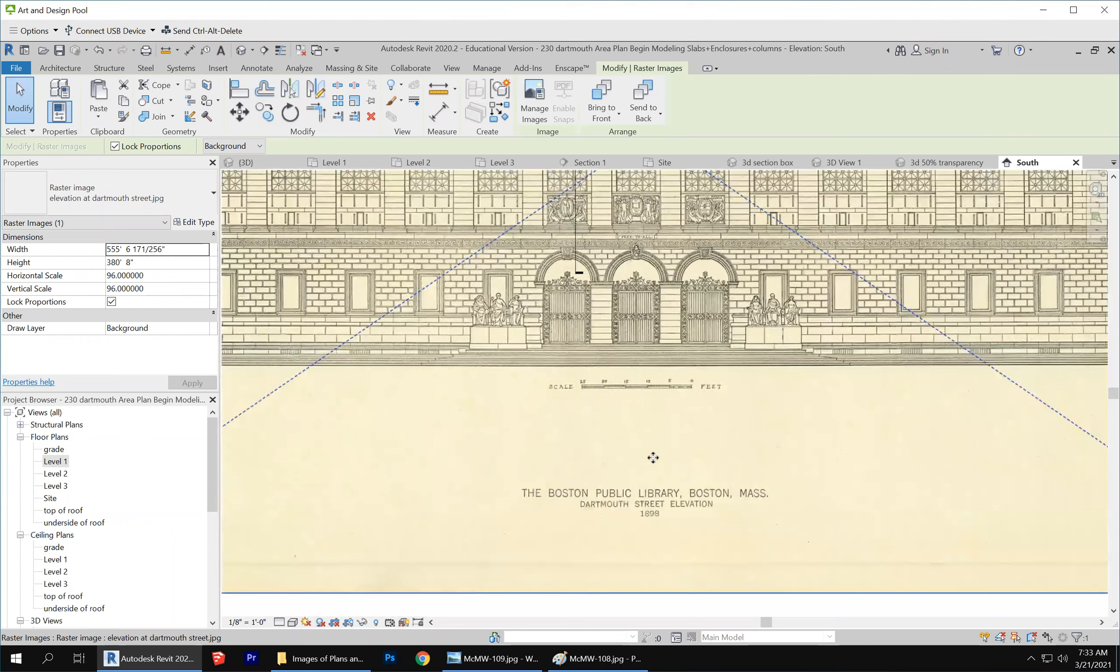
scroll(653, 457, "down", 2)
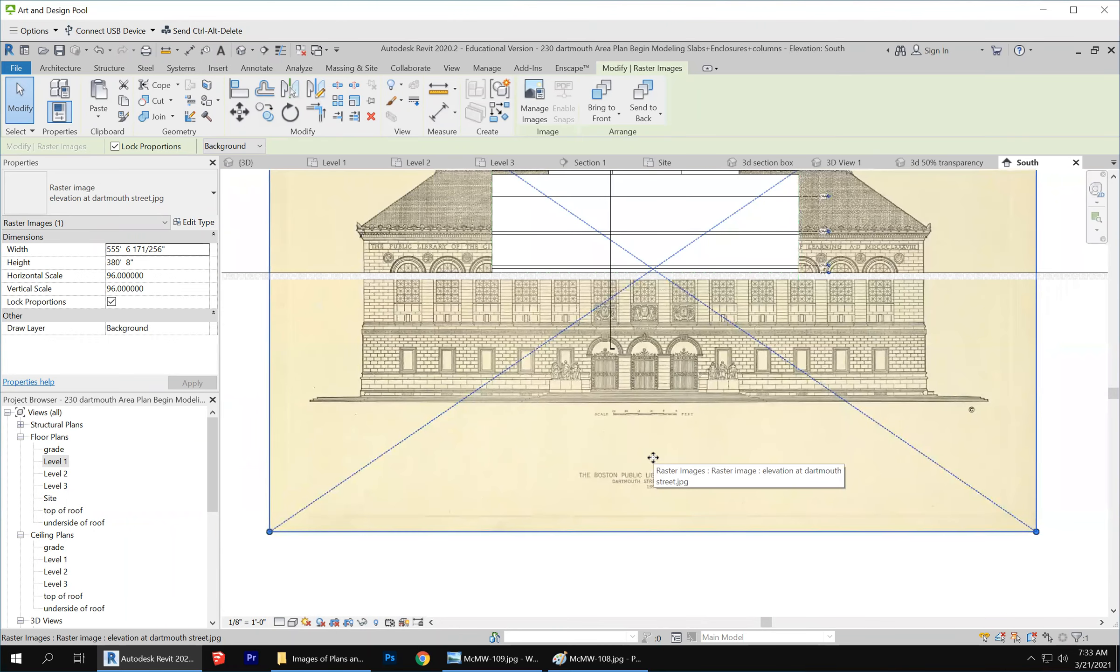
left_click_drag(643, 439, 777, 491)
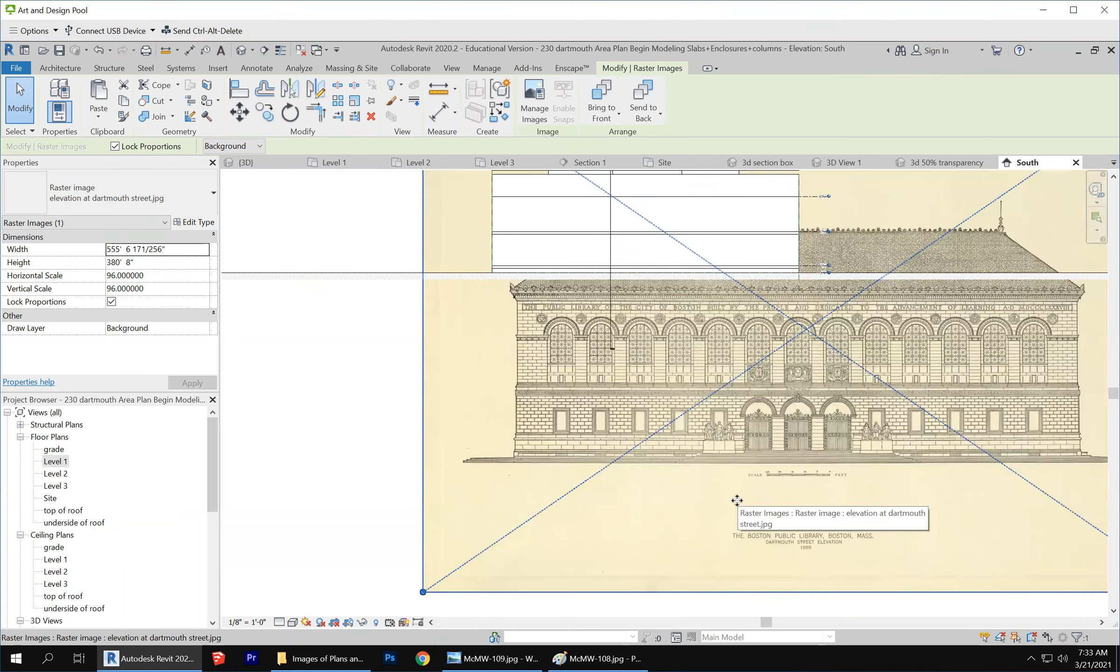
scroll(520, 488, "down", 2)
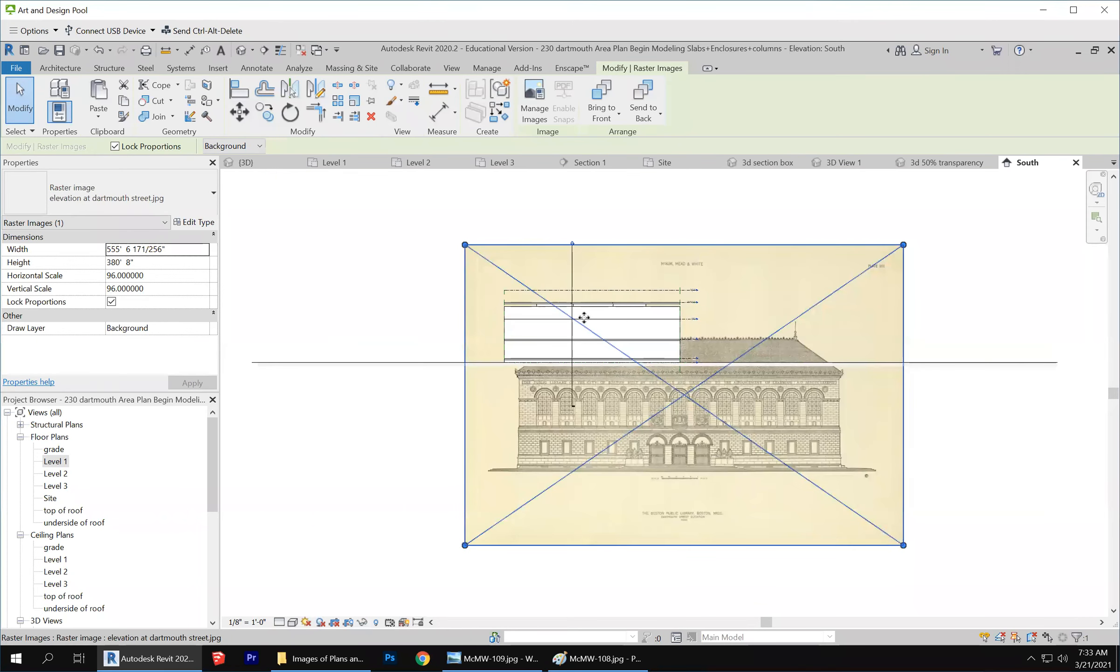
Add an aligned dimension across the building's full width between the two end reference planes, placing it above the top of roof line.
scroll(604, 298, "up", 3)
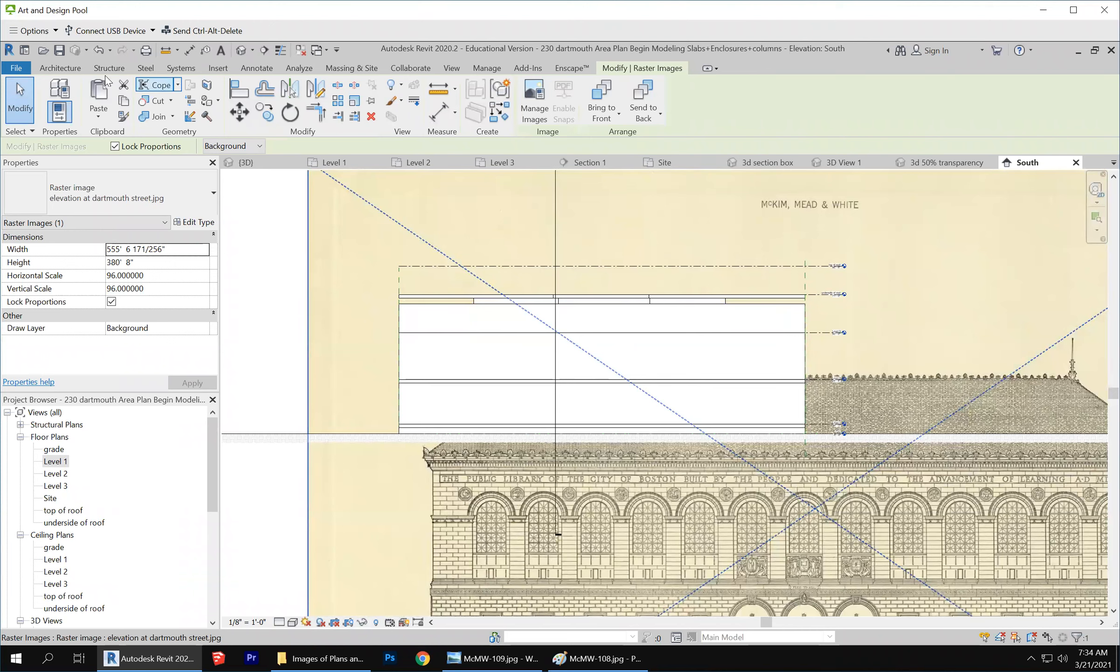
left_click(257, 68)
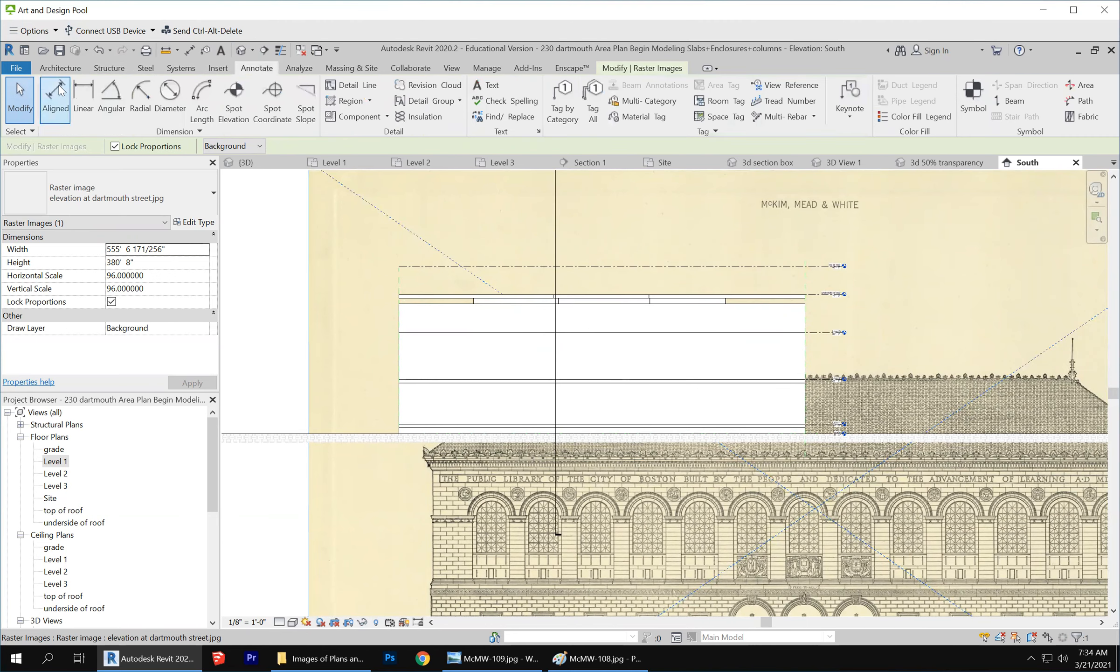
left_click(55, 93)
left_click(399, 284)
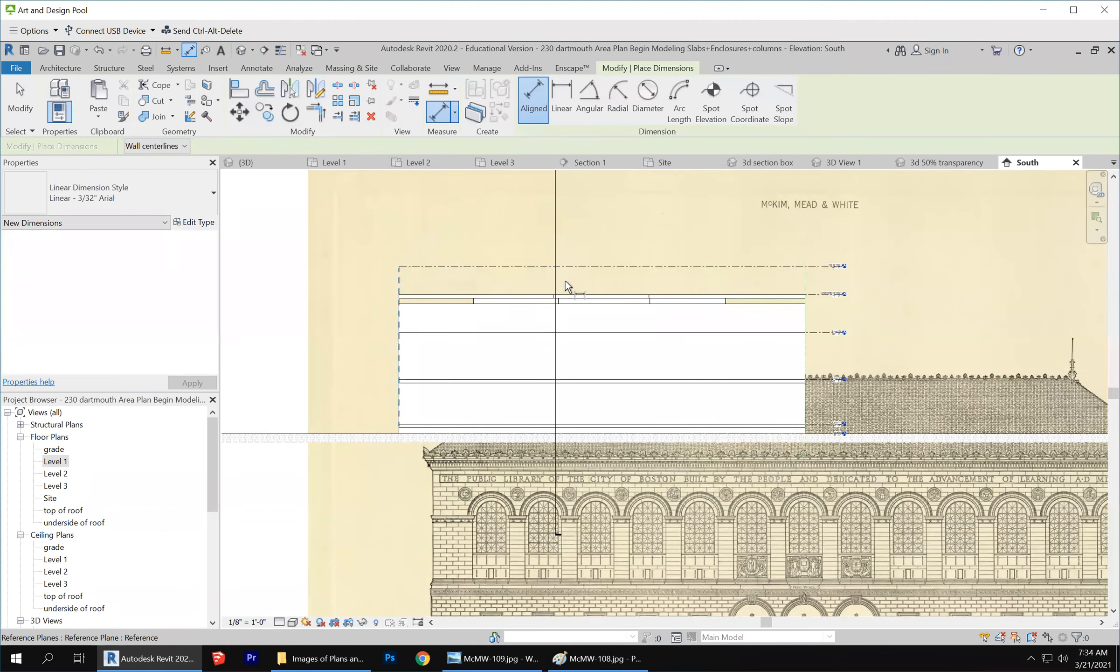
left_click(803, 280)
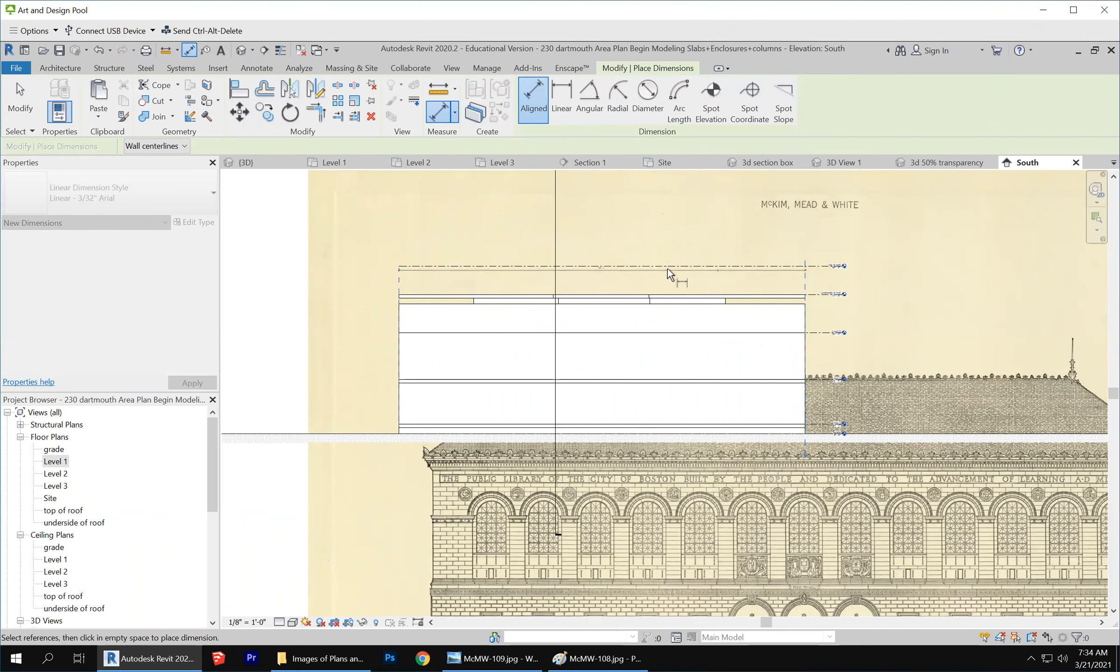
scroll(606, 250, "up", 3)
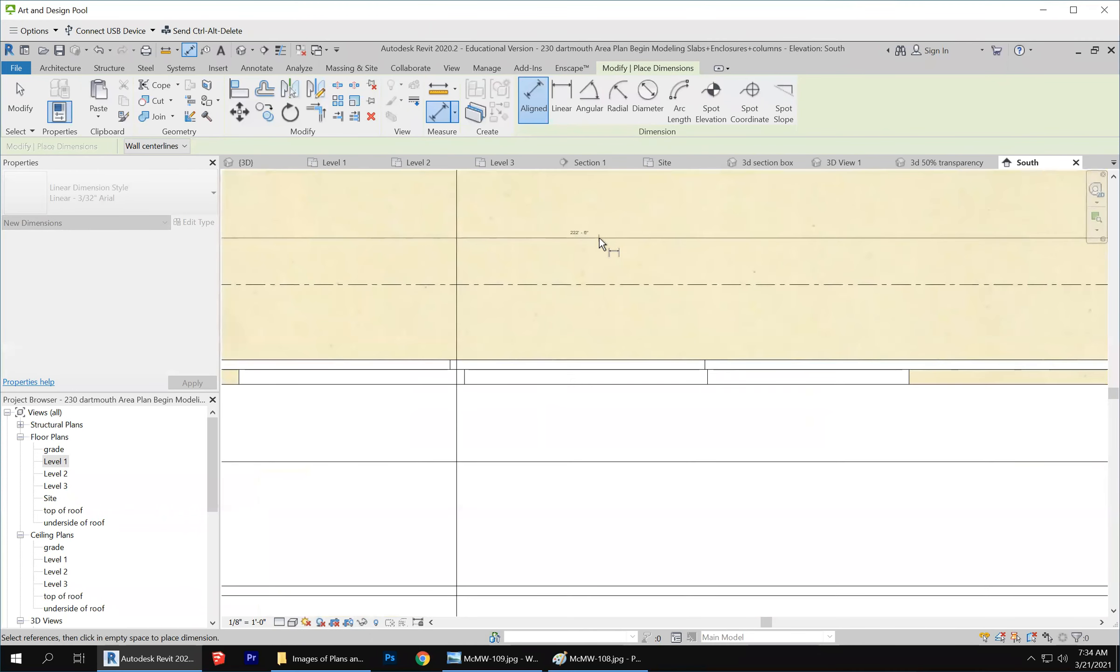
left_click(599, 237)
scroll(565, 237, "up", 2)
scroll(585, 244, "down", 5)
scroll(558, 243, "down", 4)
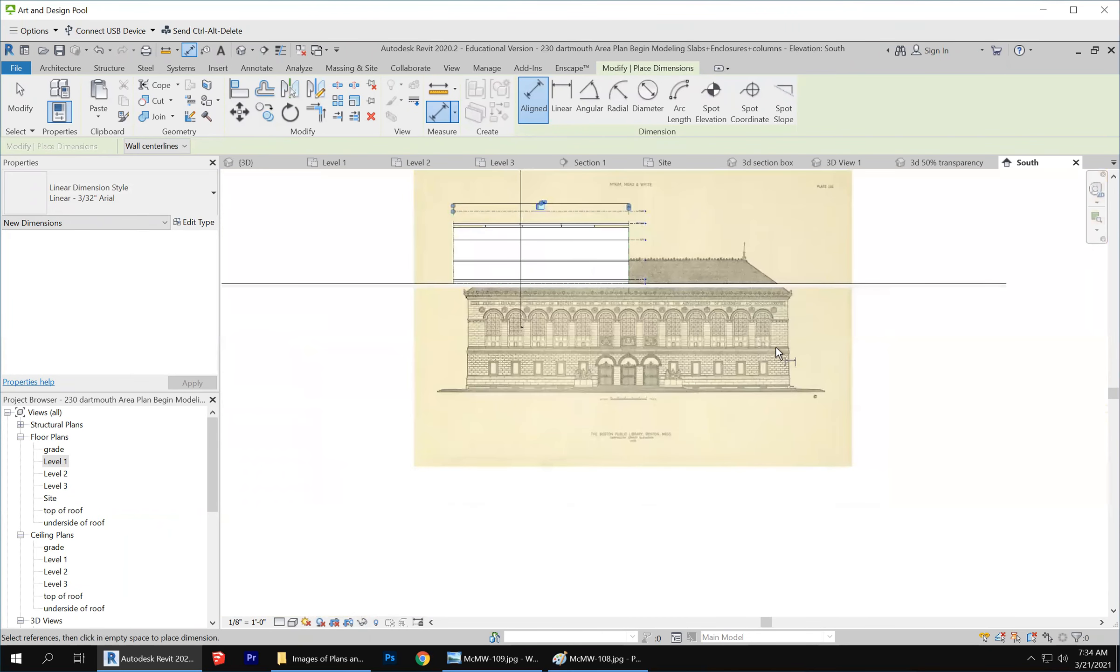
Graphically resize the elevation image from the facade's left wall edge to its right wall edge, scaling that span to the building's 222' width.
scroll(776, 352, "up", 2)
left_click(33, 105)
left_click(410, 357)
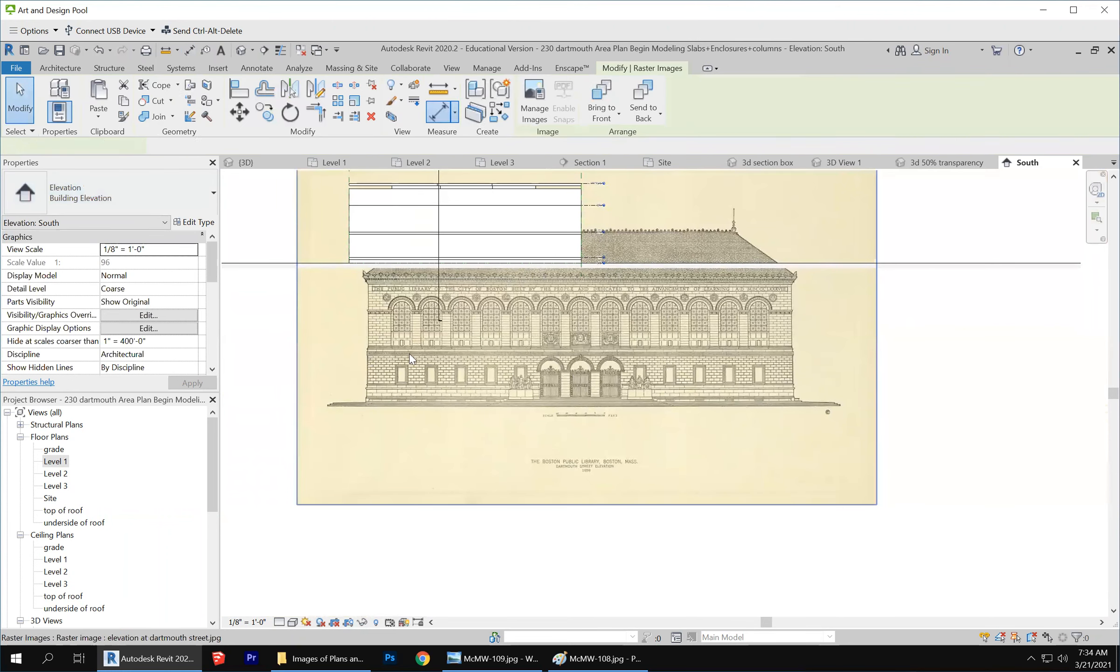
left_click(322, 115)
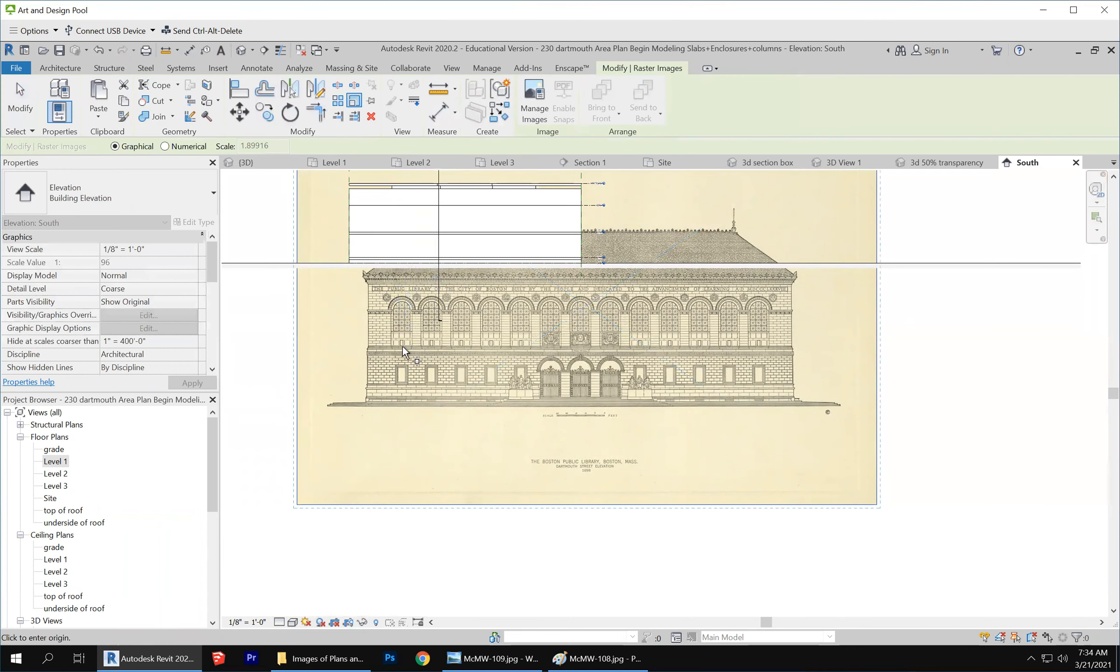
scroll(399, 363, "up", 1)
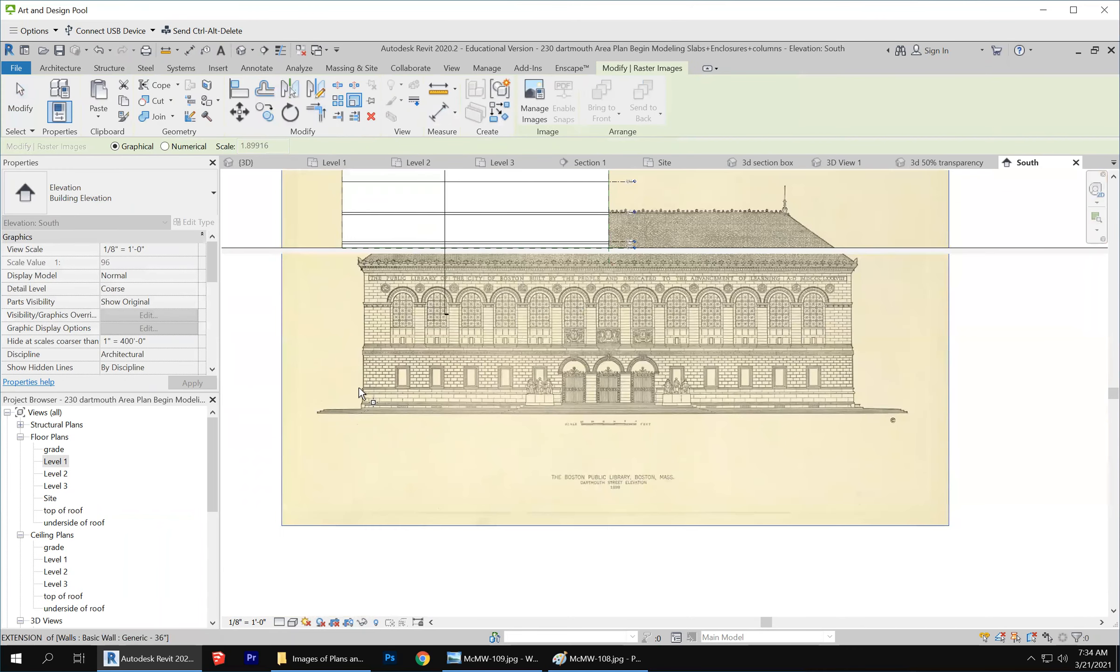
scroll(358, 387, "up", 3)
left_click(345, 389)
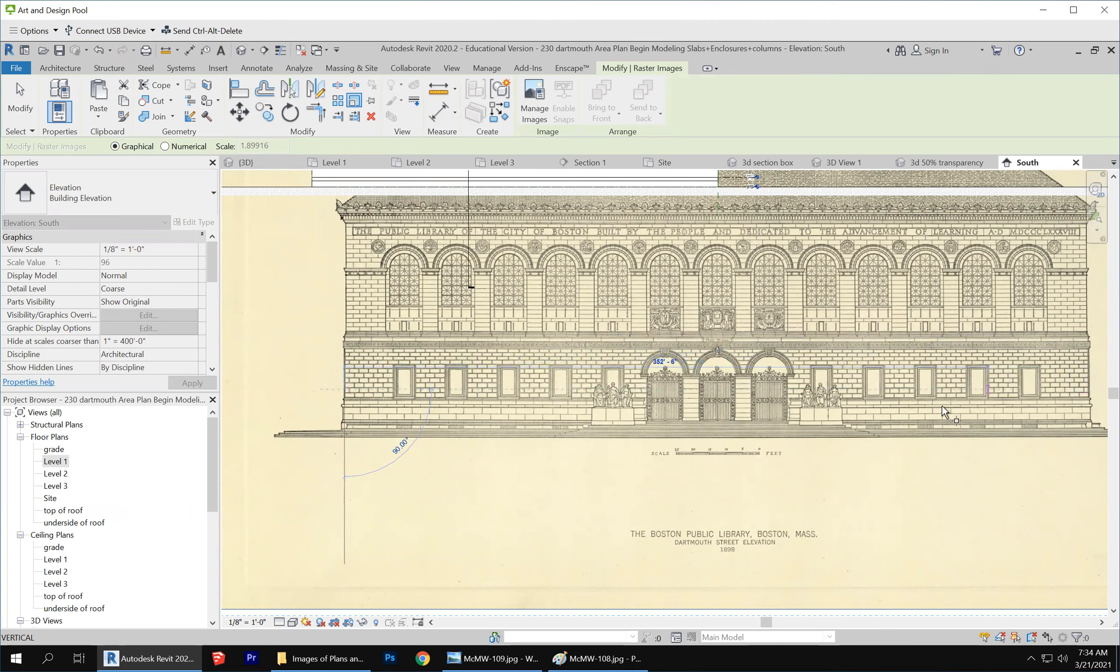
scroll(1020, 393, "down", 1)
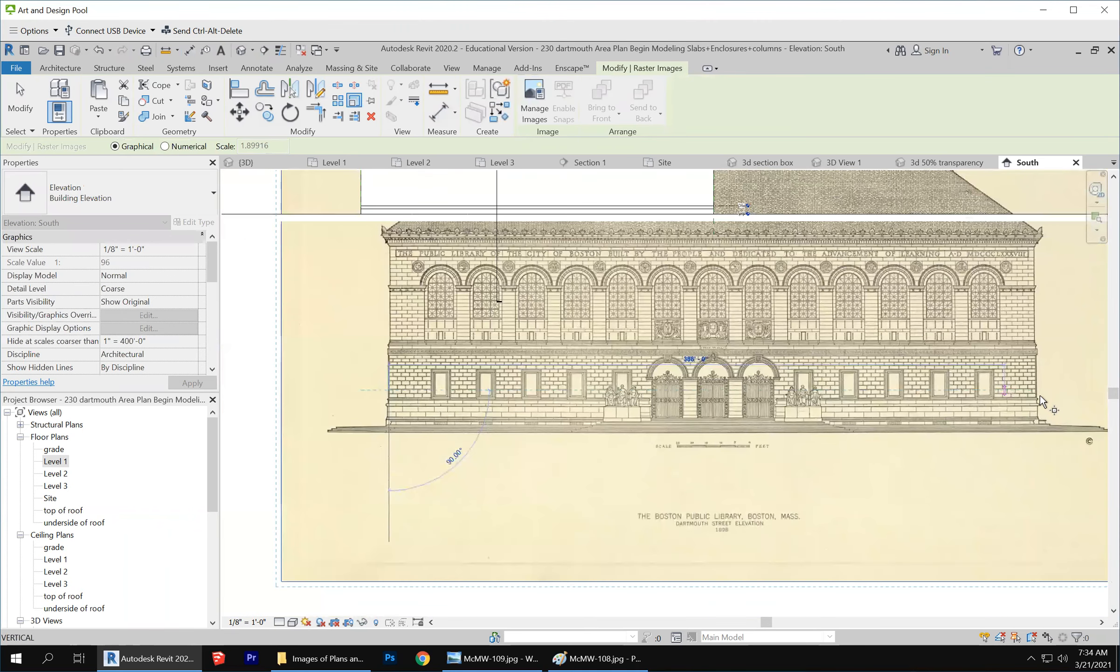
scroll(1040, 394, "up", 4)
left_click(1048, 391)
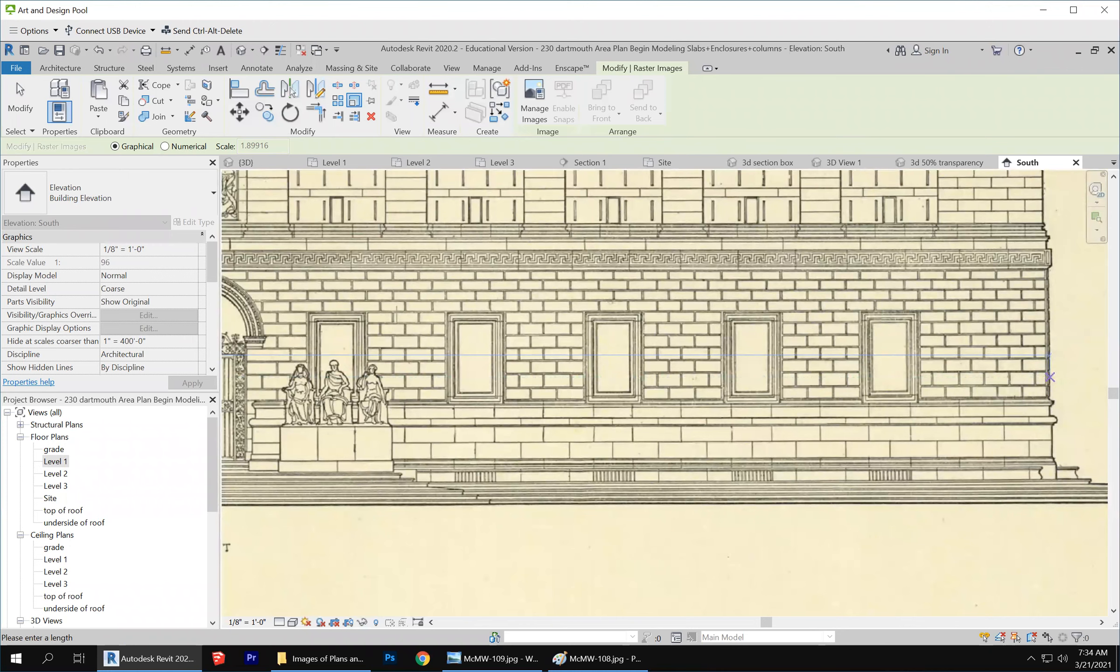
left_click(1049, 391)
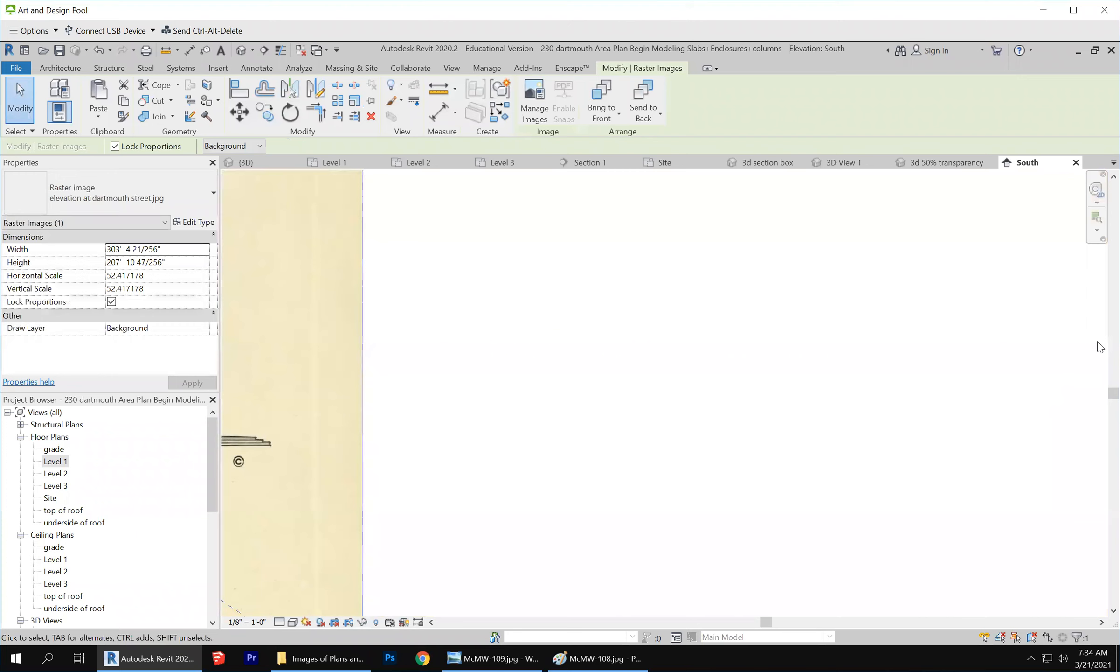
Move the resized elevation image up over the building so its facade lines up with the building's two ends.
scroll(1004, 397, "down", 5)
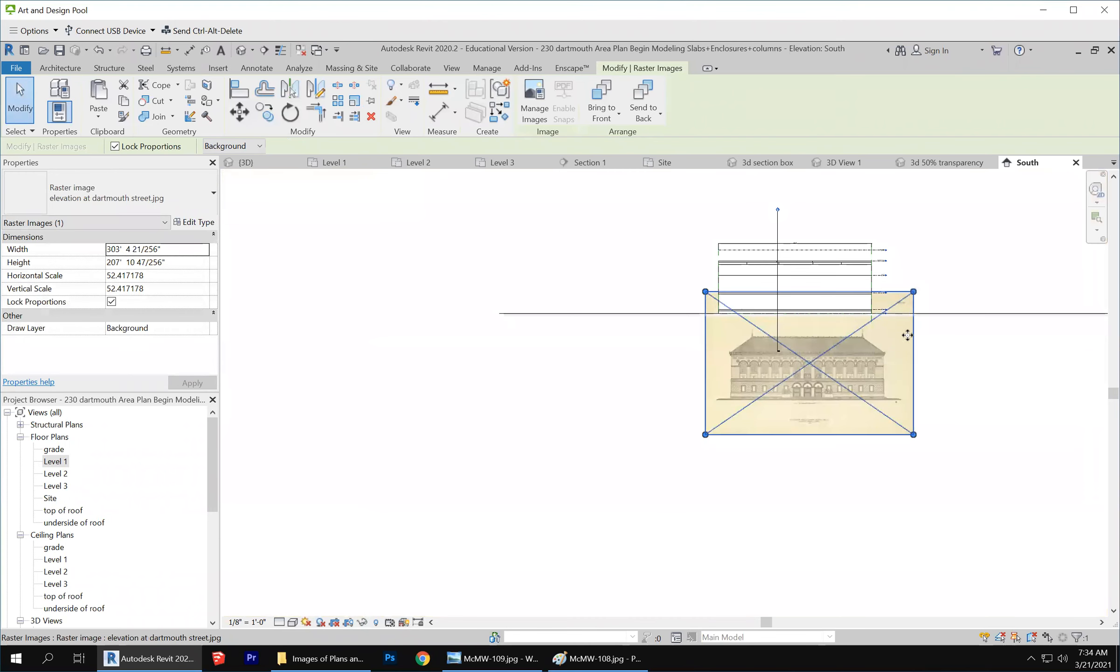
scroll(825, 384, "up", 3)
left_click_drag(825, 383, 799, 227)
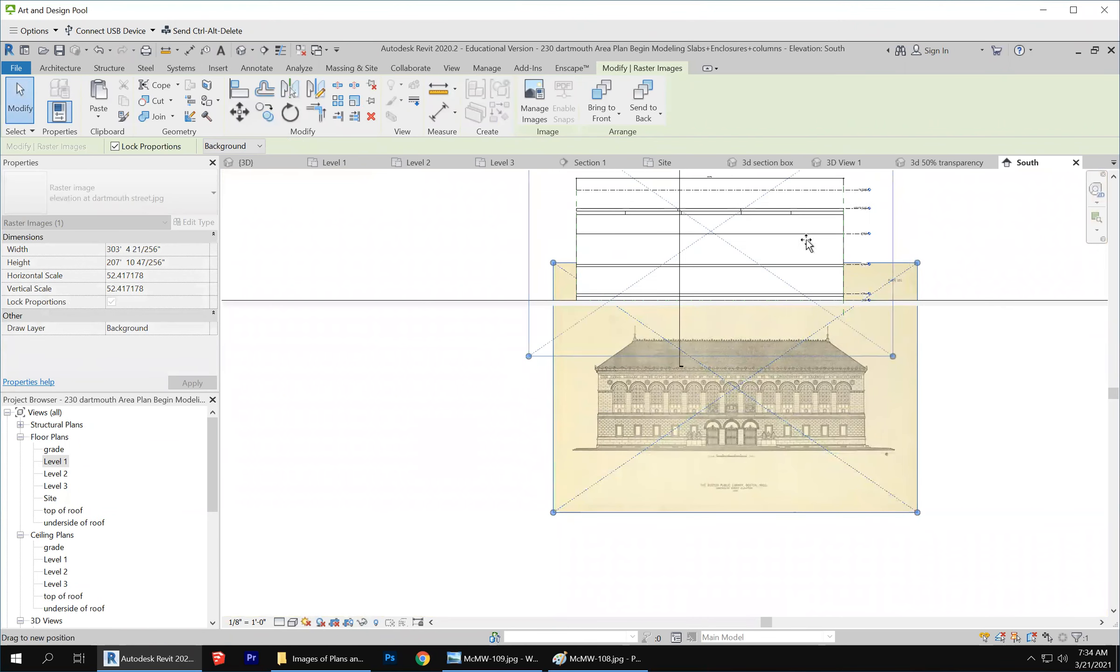
scroll(795, 522, "down", 2)
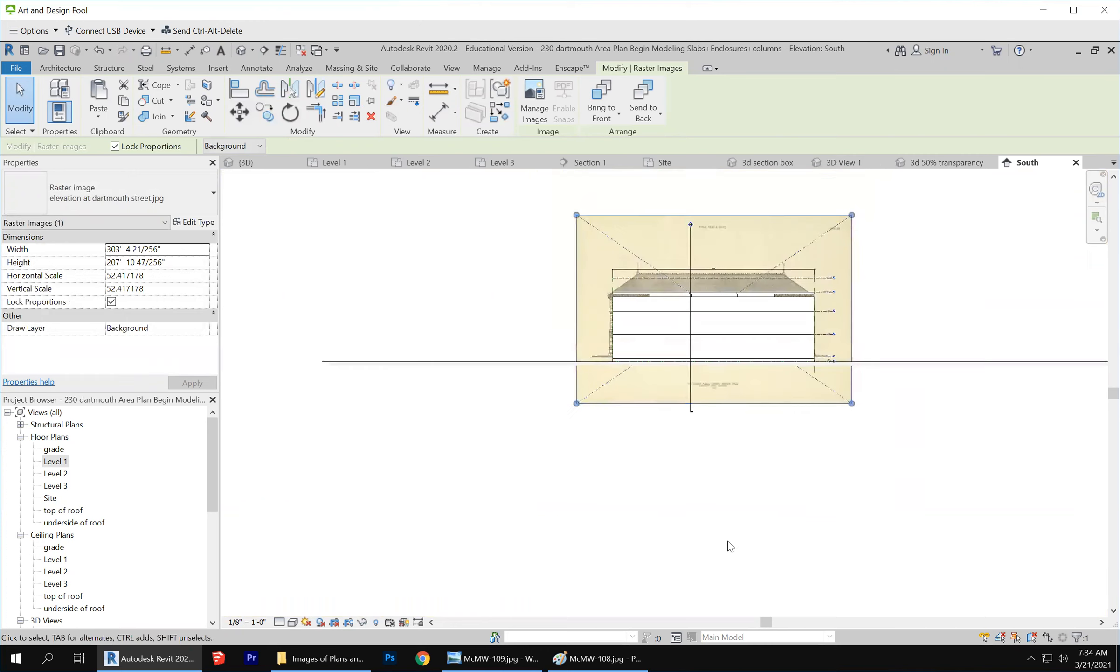
scroll(684, 228, "up", 2)
scroll(686, 251, "up", 1)
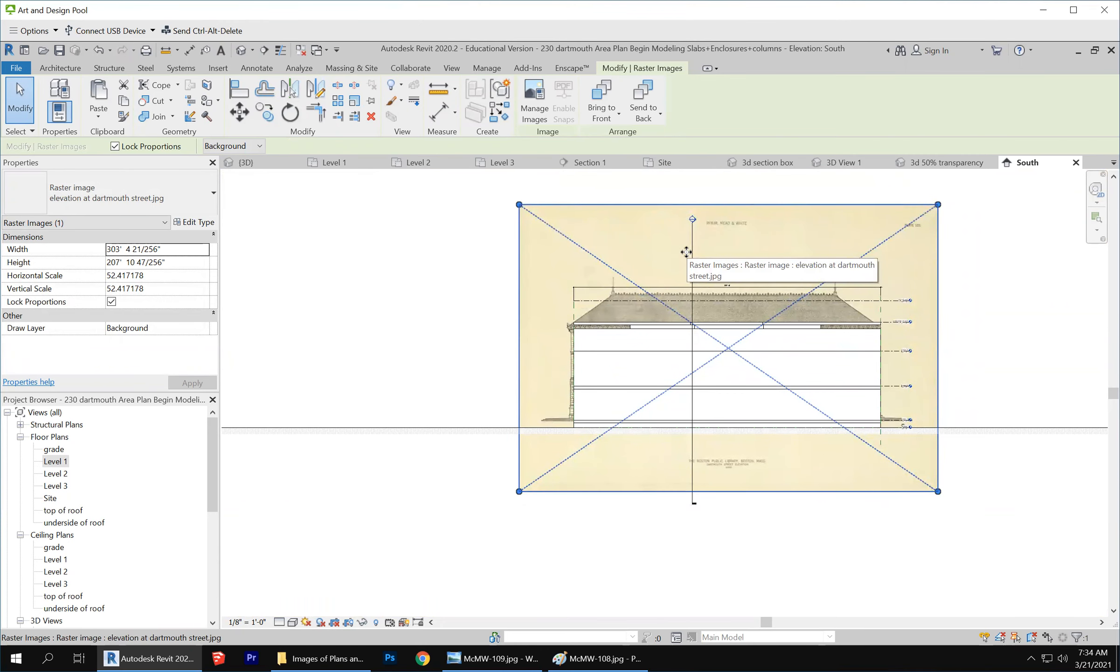
Override the Walls category's surface transparency to 50% in the South elevation's visibility/graphics settings and deselect the image.
key("v")
key("v")
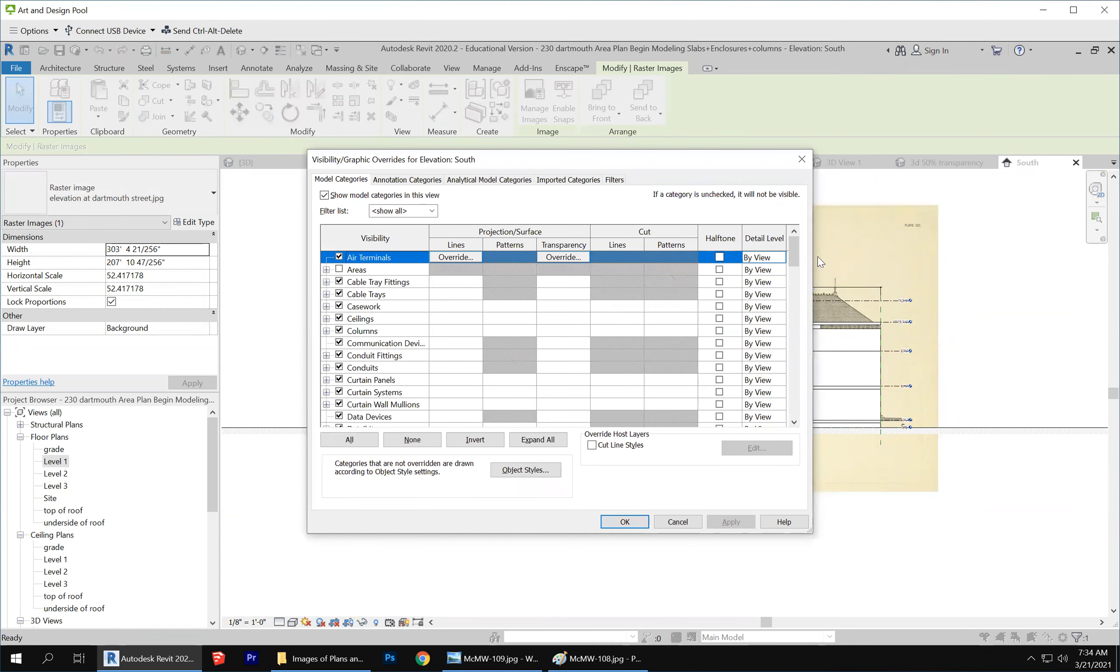
left_click_drag(798, 250, 796, 223)
left_click_drag(796, 247, 798, 397)
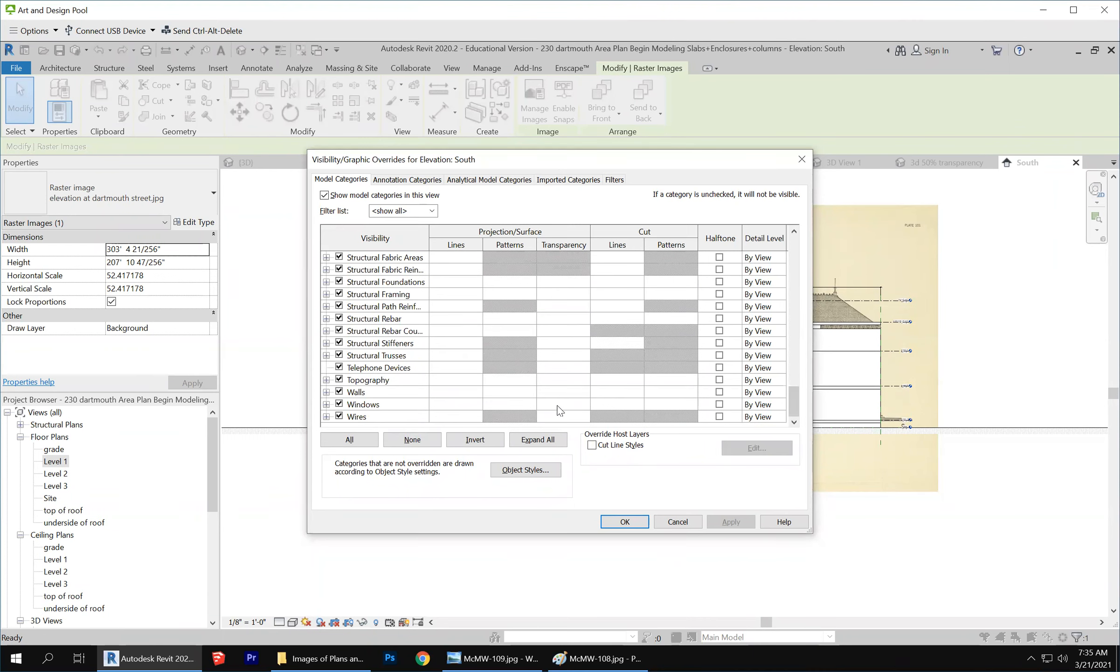
left_click(573, 396)
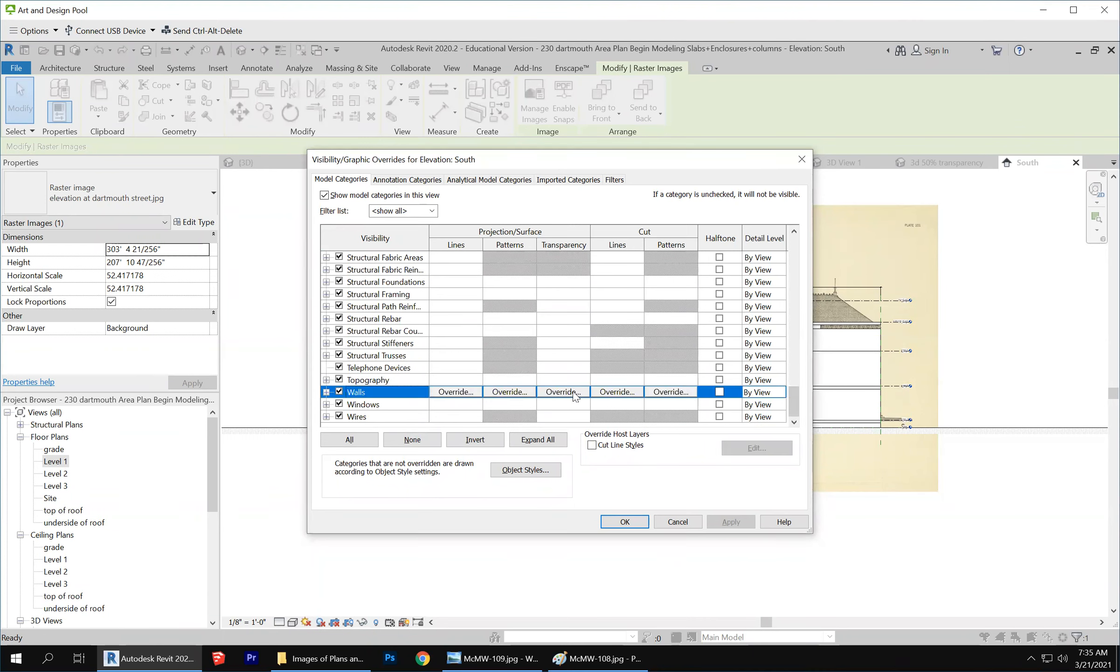
left_click(576, 394)
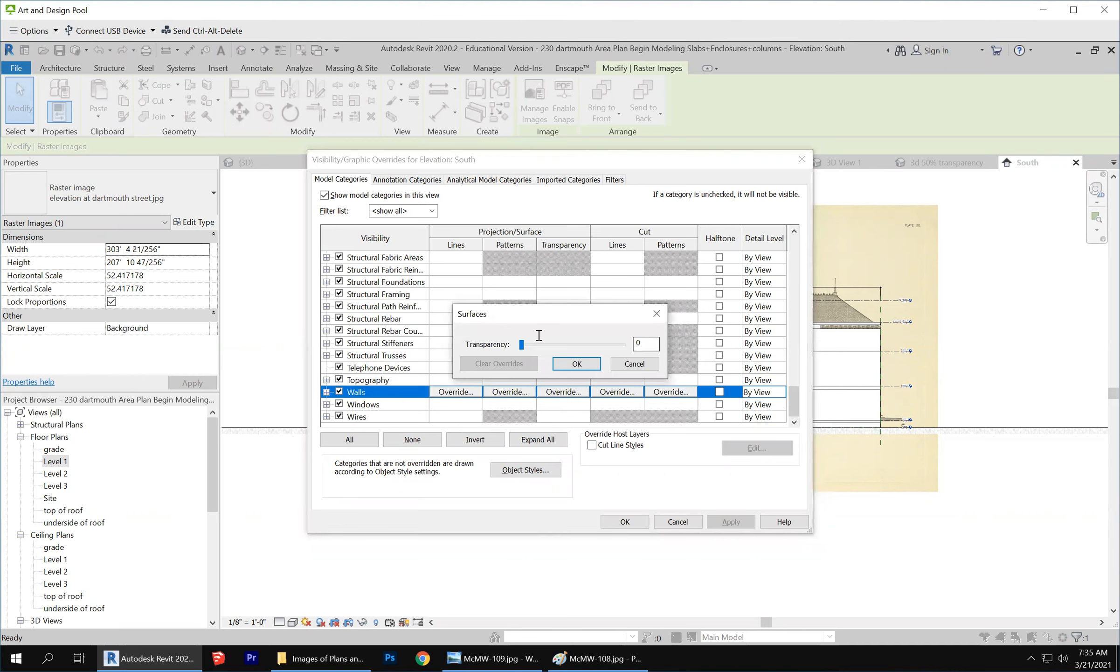
type("50")
key("Return")
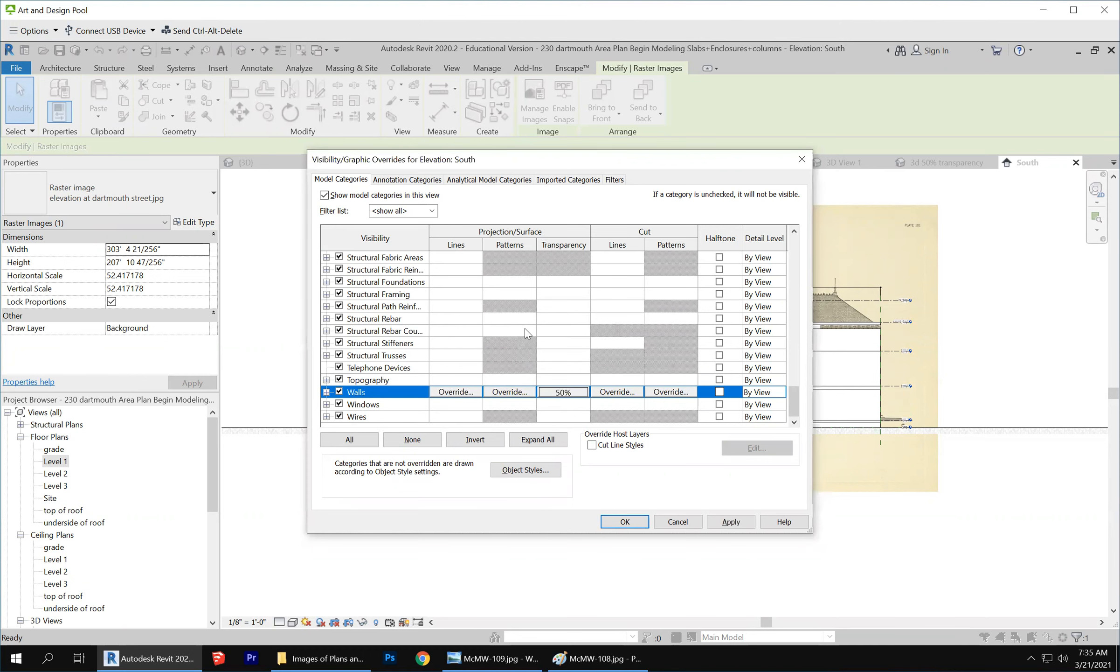
left_click(635, 520)
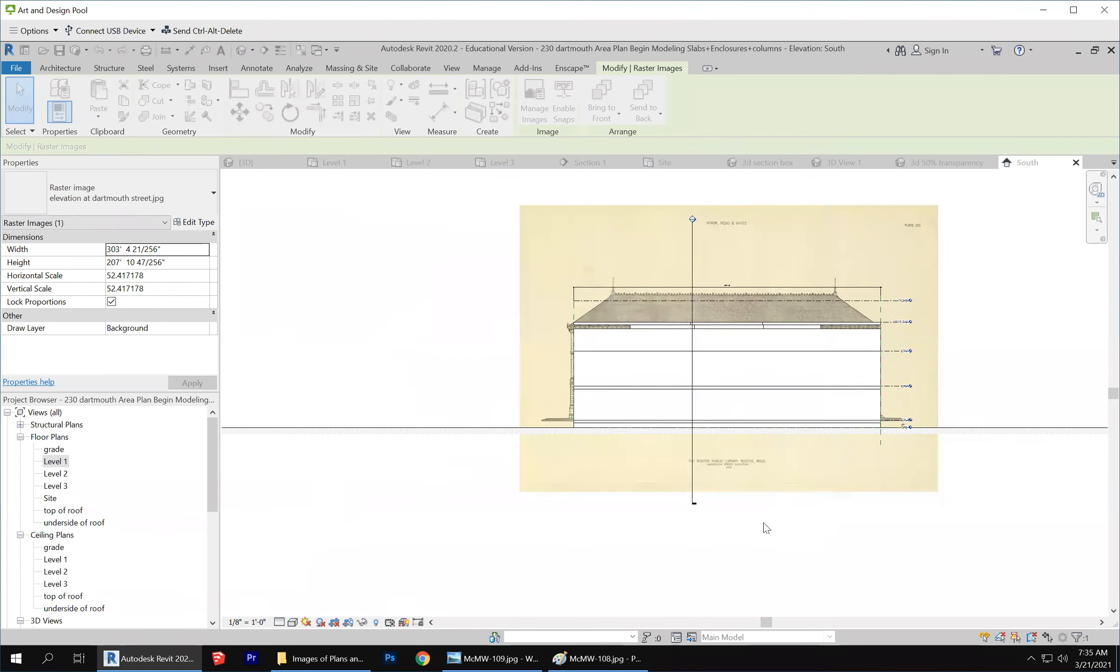
key("Escape")
Nudge the elevation image down and slightly right until its entrance steps sit at grade and its facade edges match the building ends.
scroll(724, 423, "up", 3)
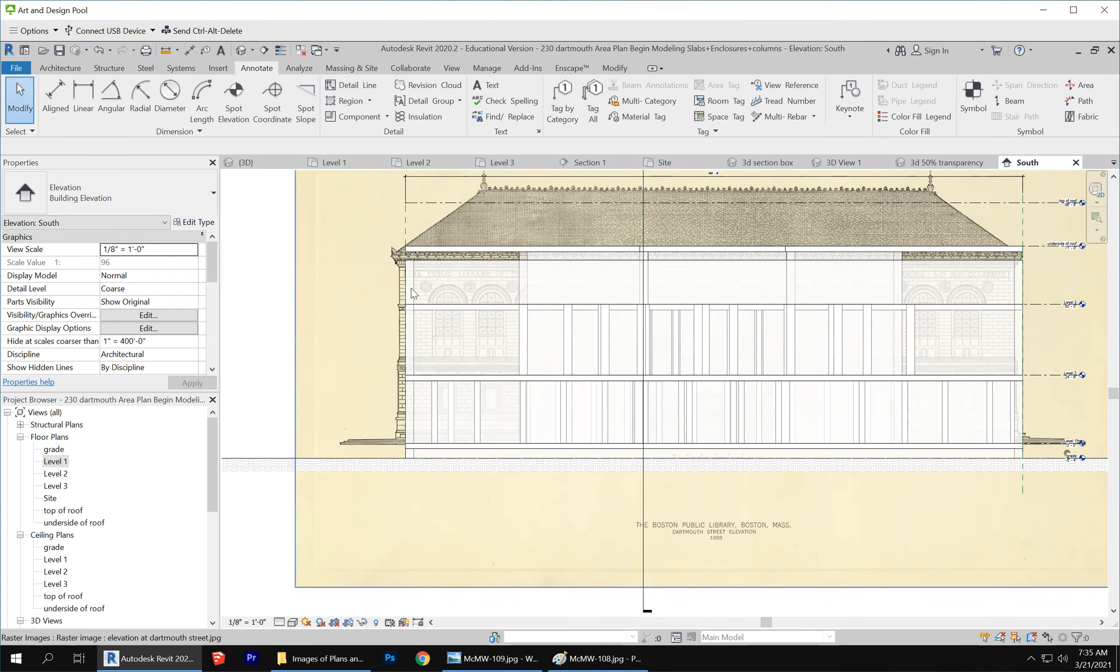
left_click(358, 383)
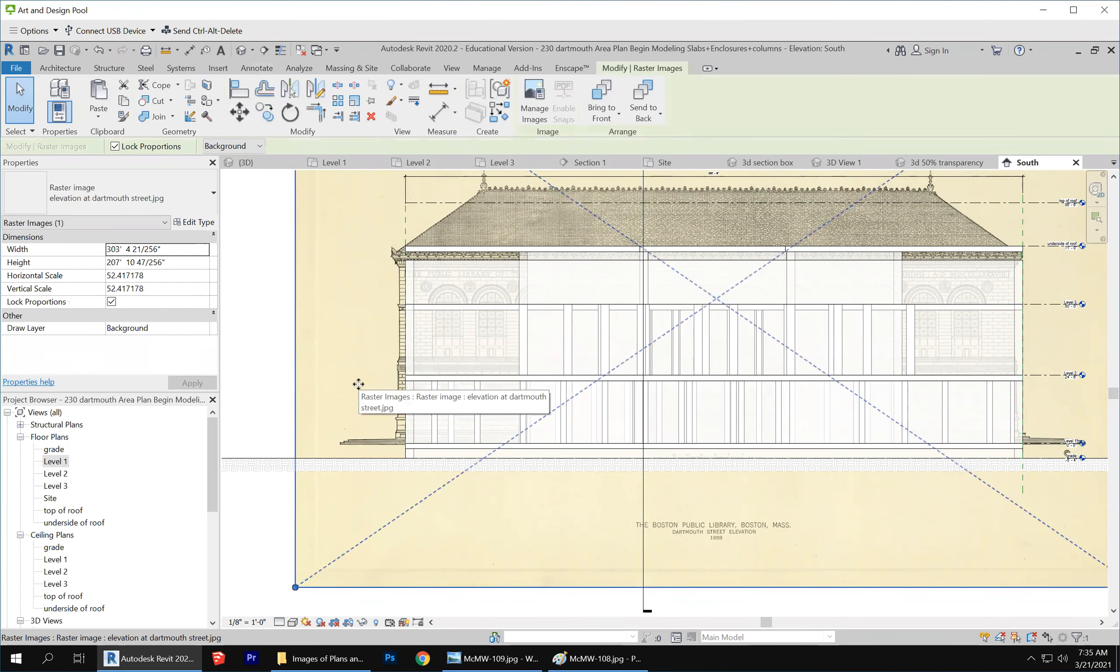
key("Down")
key("Down")
key("Down")
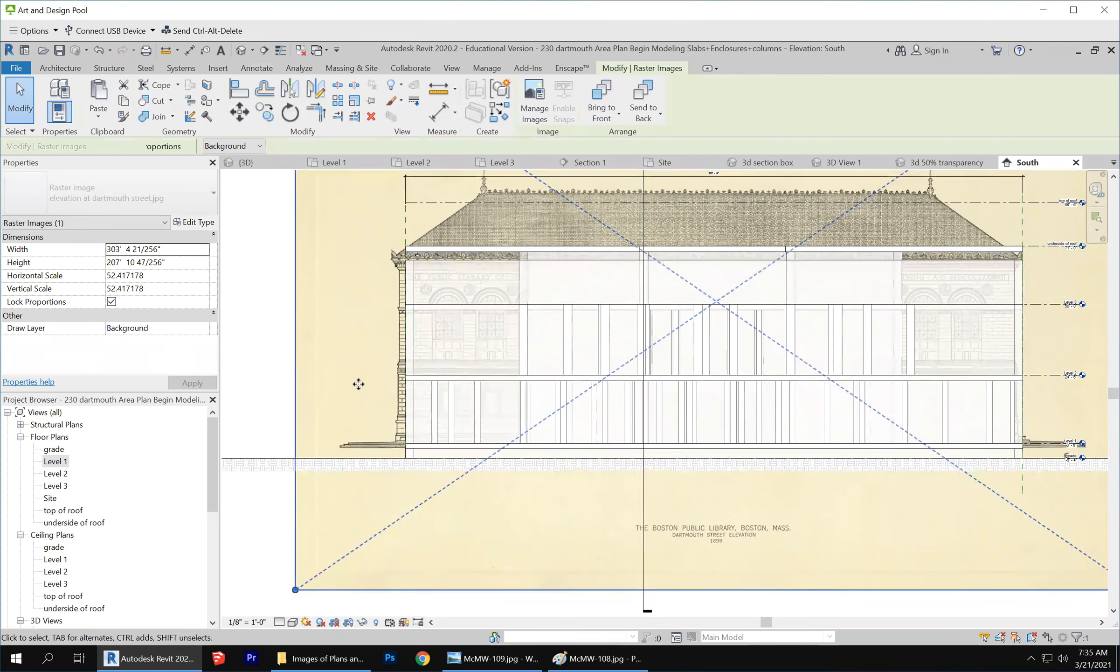
key("Down")
key("Down")
key("Down")
key("Down")
key("Down")
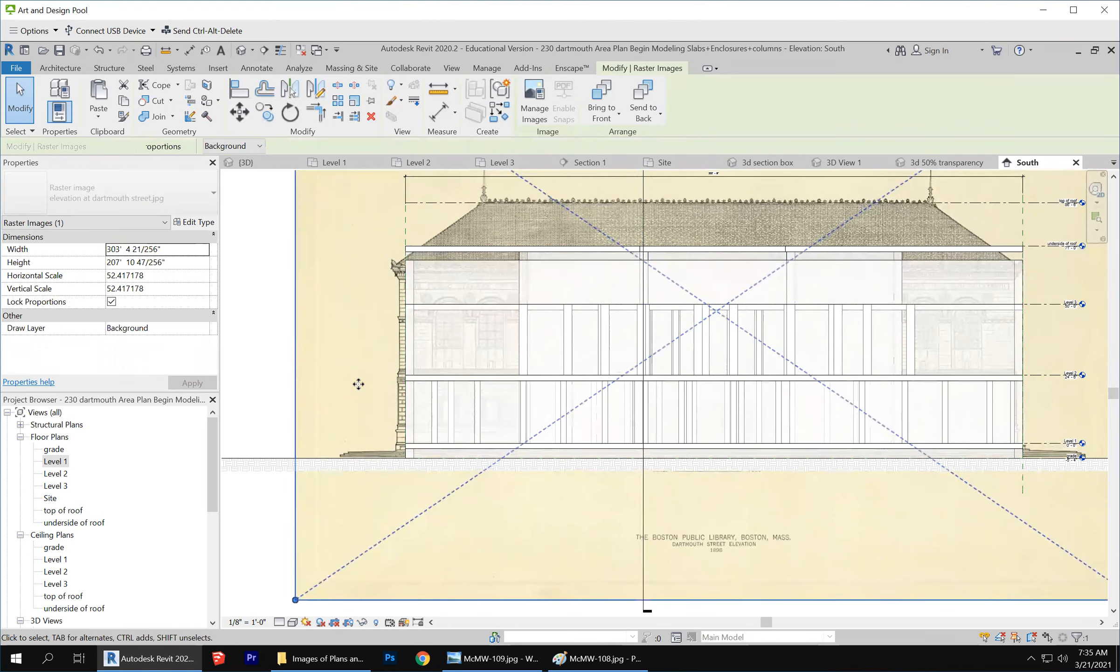
key("Up")
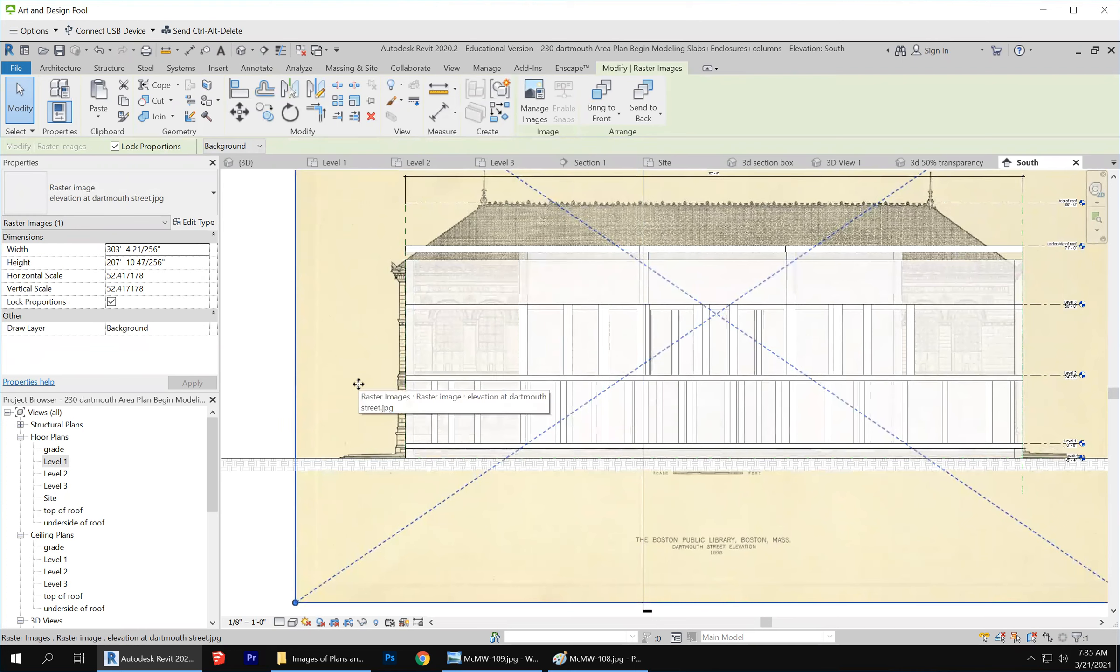
key("Up")
key("Right")
key("Right")
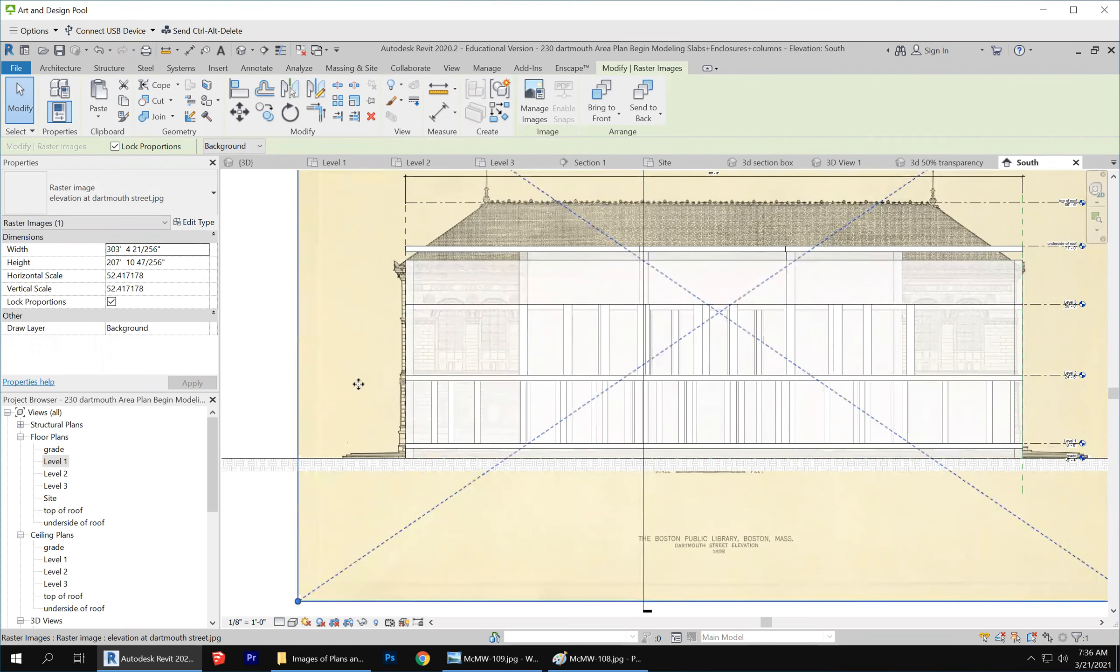
Nudge the elevation image right and slightly down until its facade sits evenly between the building ends and its base meets grade.
key("Right")
key("Right")
key("Right")
key("Right")
key("Right")
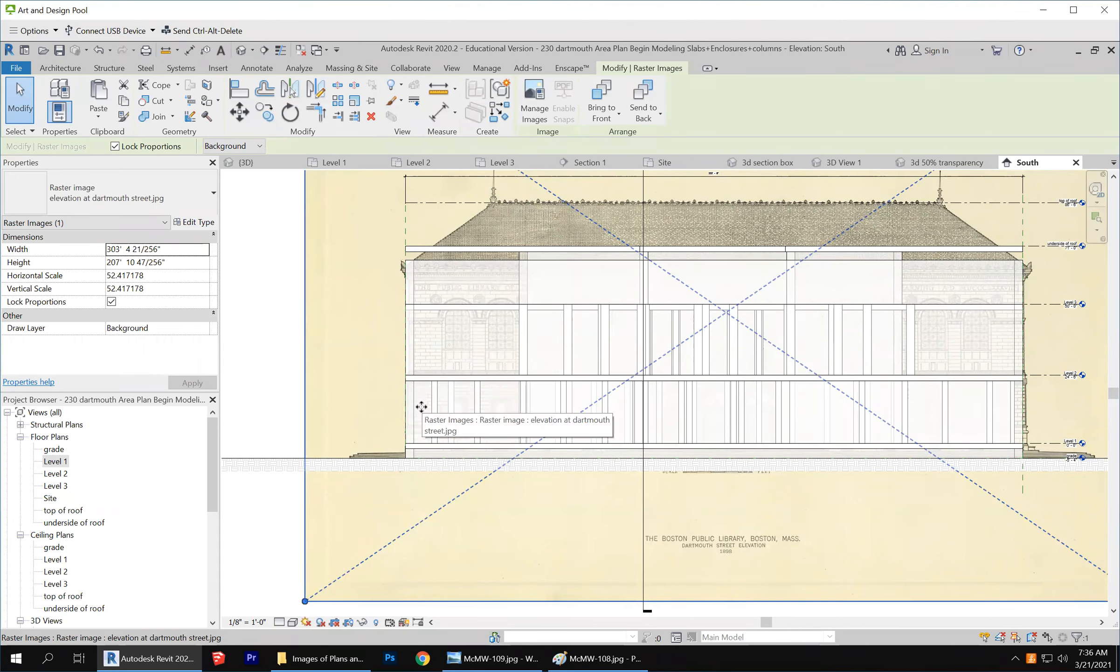
key("Down")
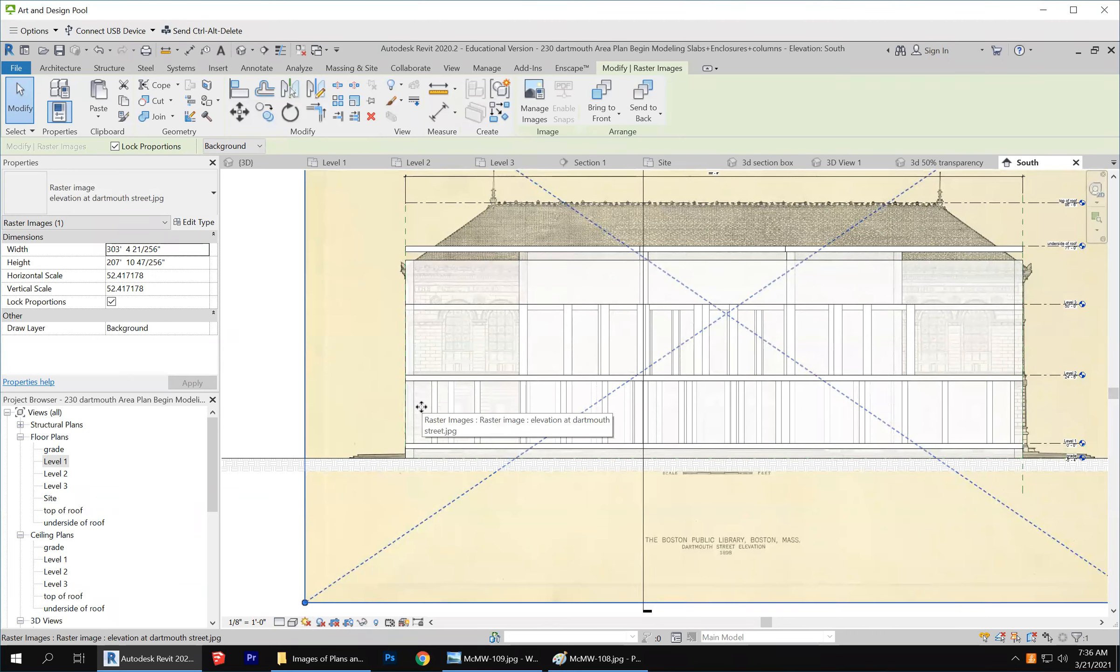
key("Down")
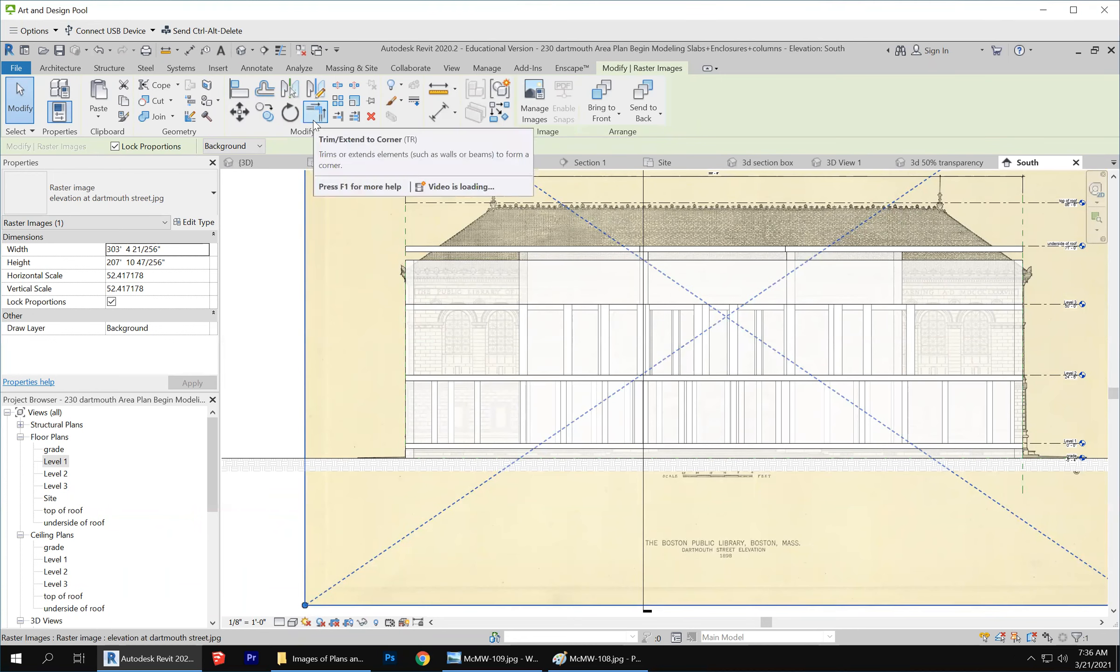
Override the Columns category's surface transparency to 50% in the South elevation's visibility/graphics settings and deselect the image.
key("v")
key("v")
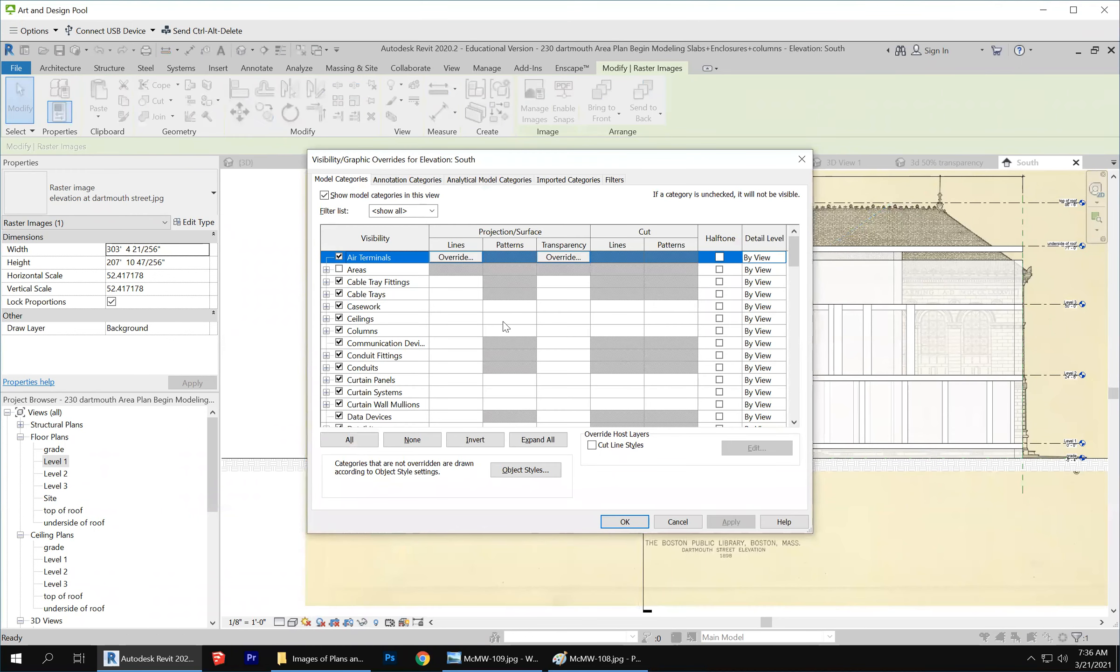
left_click(568, 330)
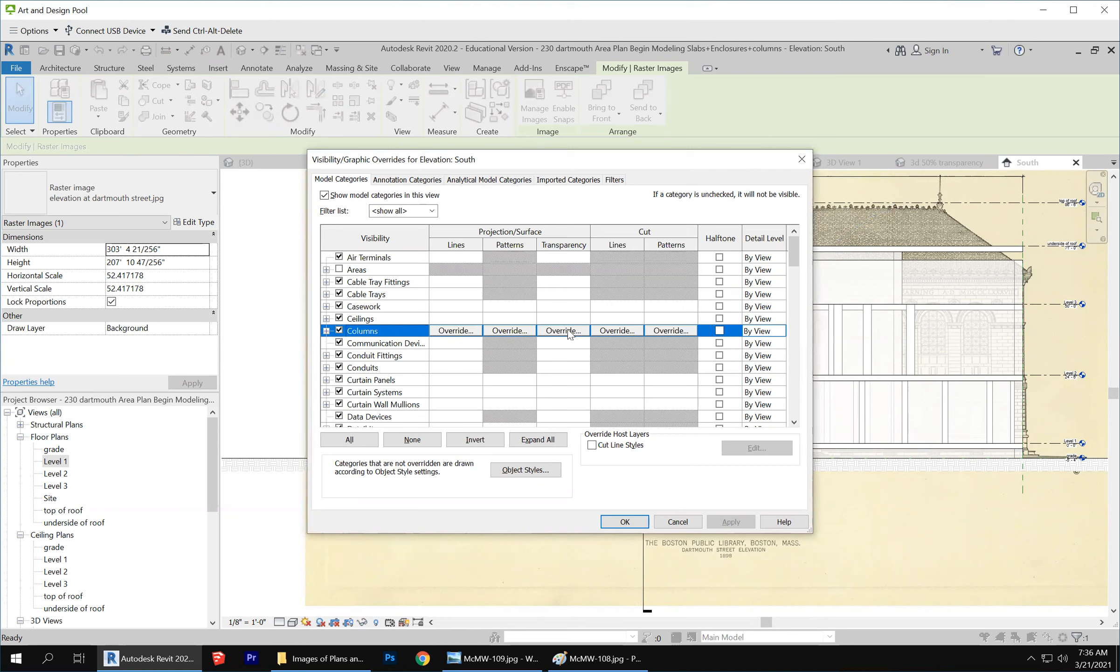
left_click(568, 329)
left_click_drag(646, 342, 599, 343)
type("50")
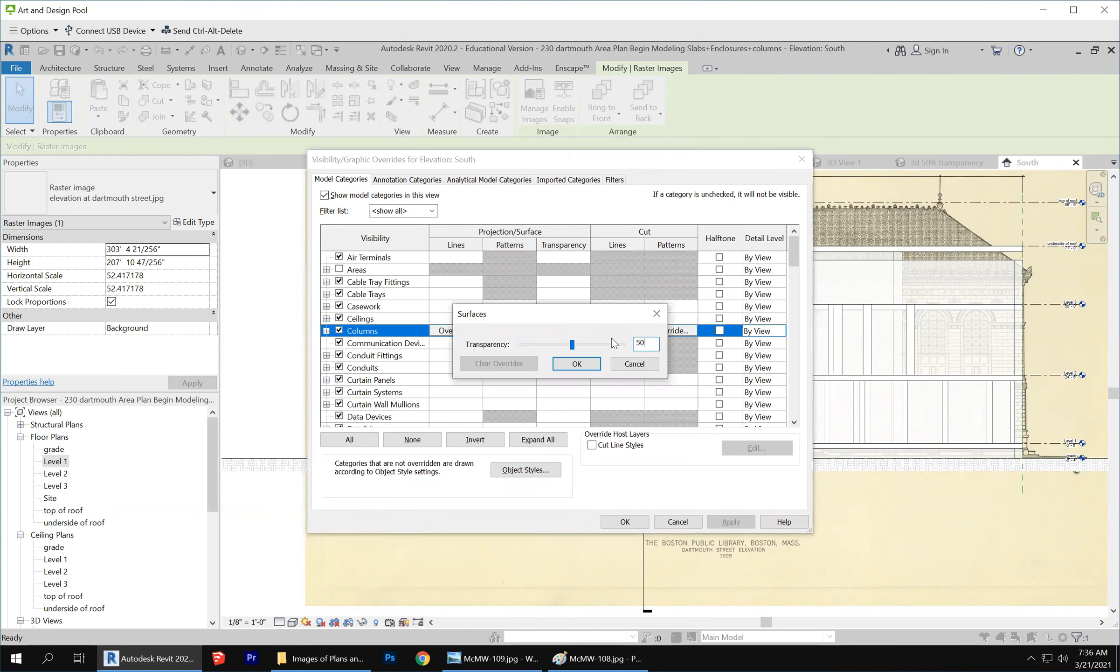
key("Return")
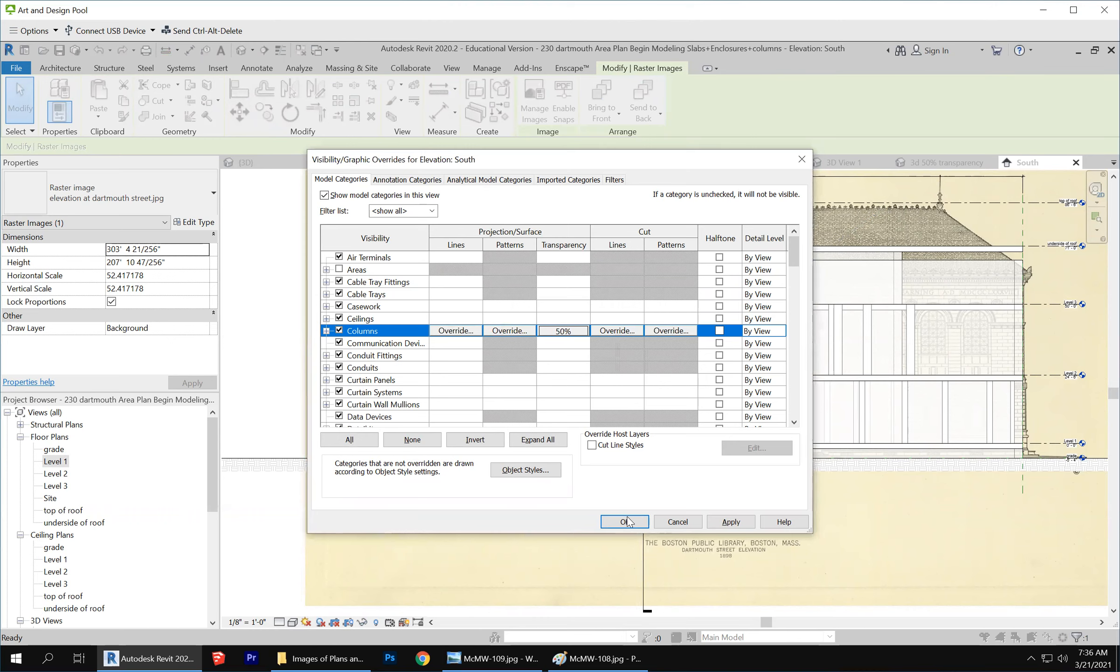
left_click(625, 521)
key("Escape")
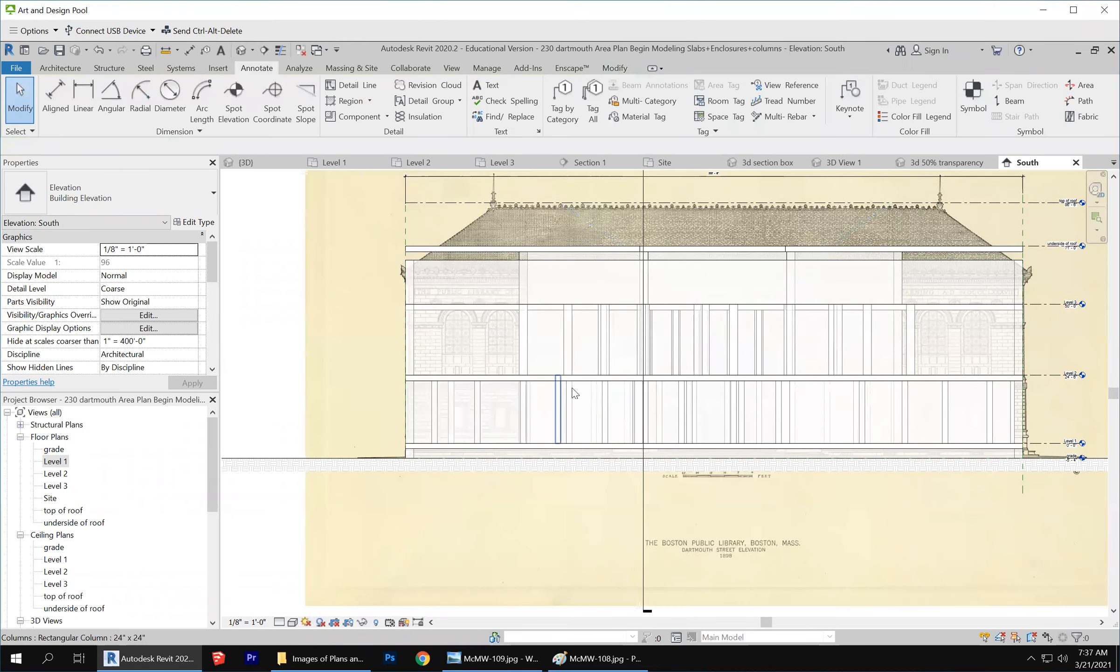
Edit the ground-floor wall's profile and sketch rectangles around the two leftmost windows, about 6'-6" and 6'-4" wide by 10'-6" high.
scroll(442, 415, "up", 2)
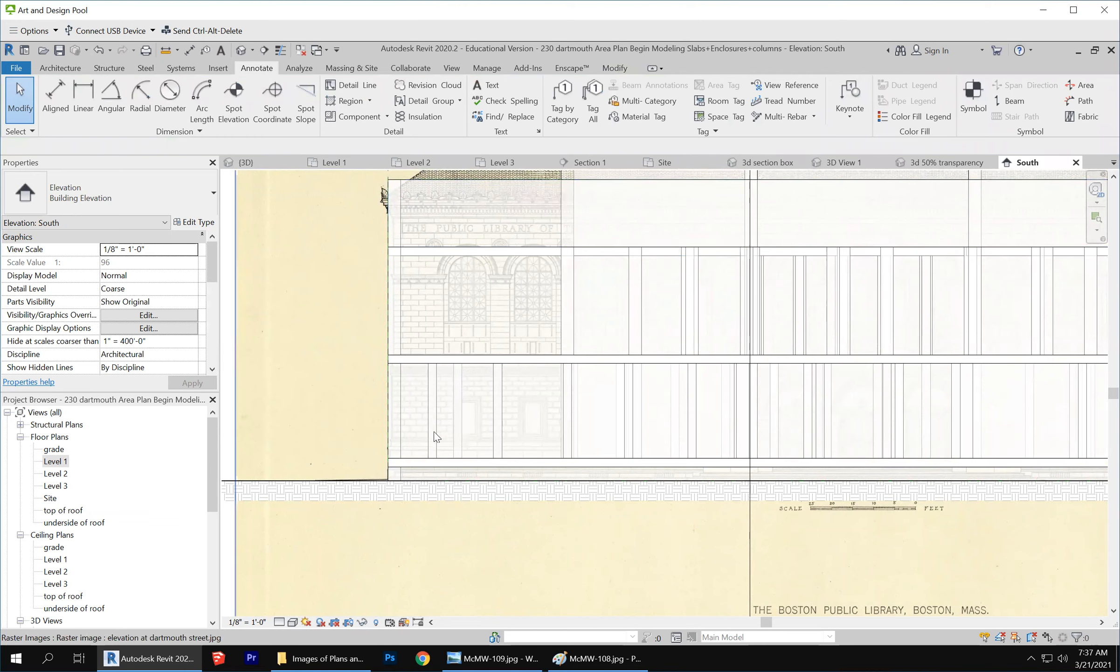
left_click(385, 428)
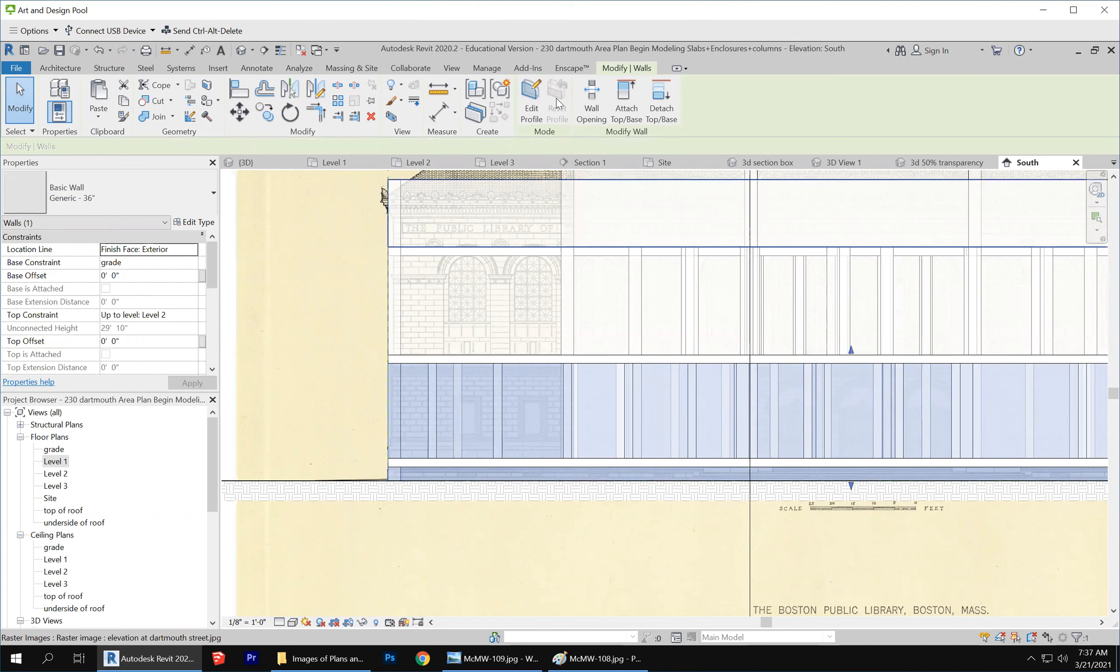
left_click(530, 95)
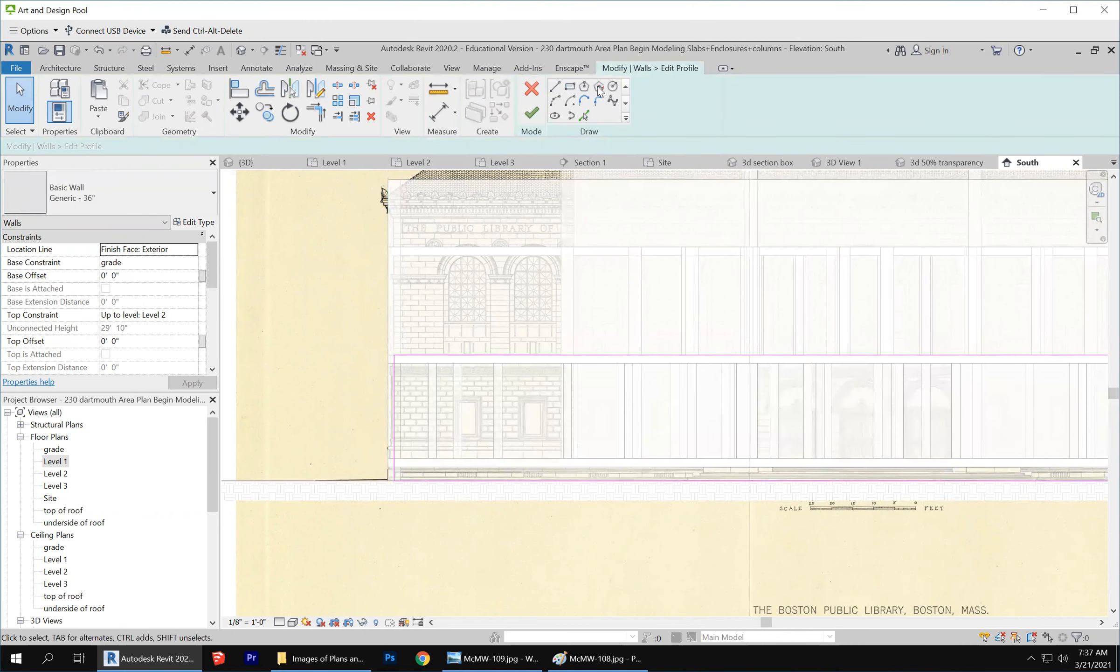
left_click(569, 86)
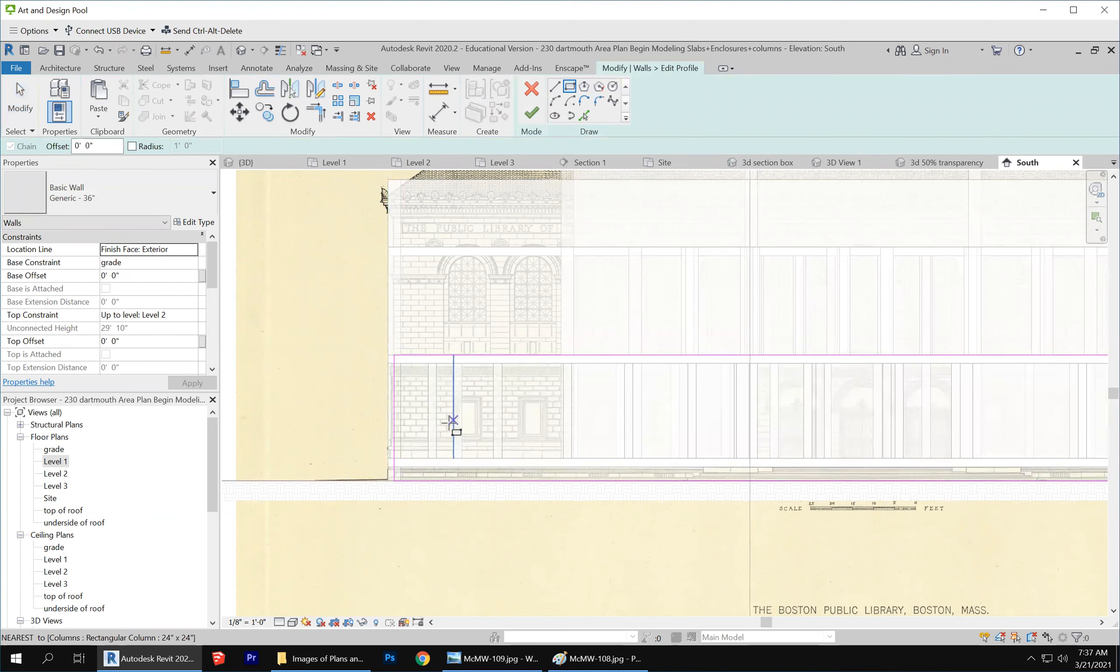
scroll(453, 422, "up", 5)
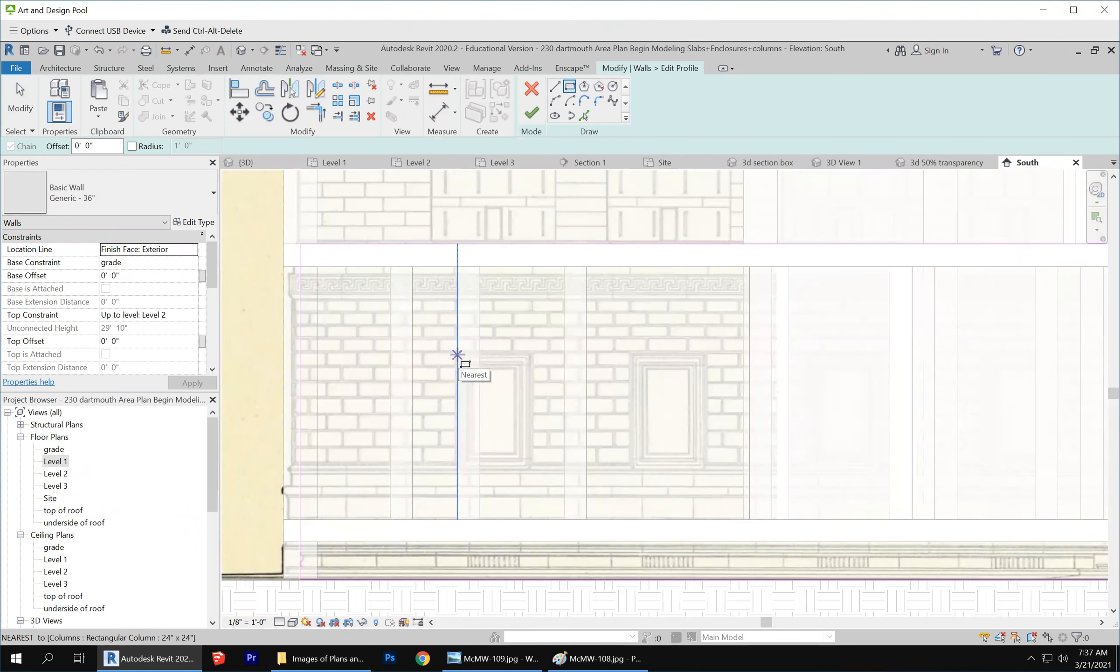
scroll(445, 442, "down", 3)
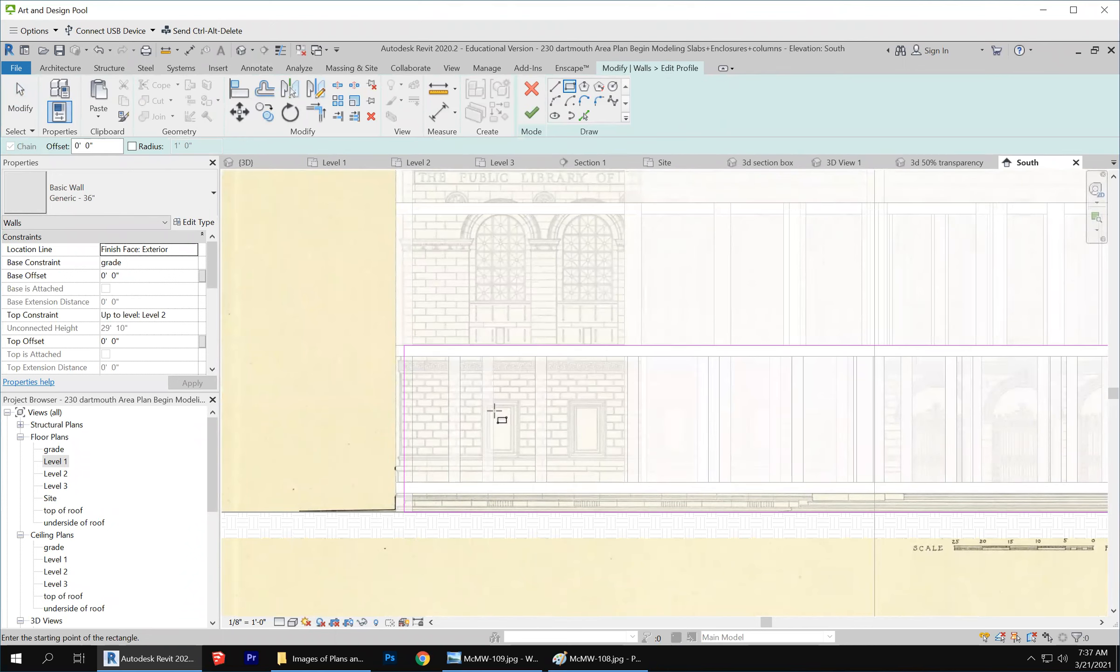
left_click(482, 397)
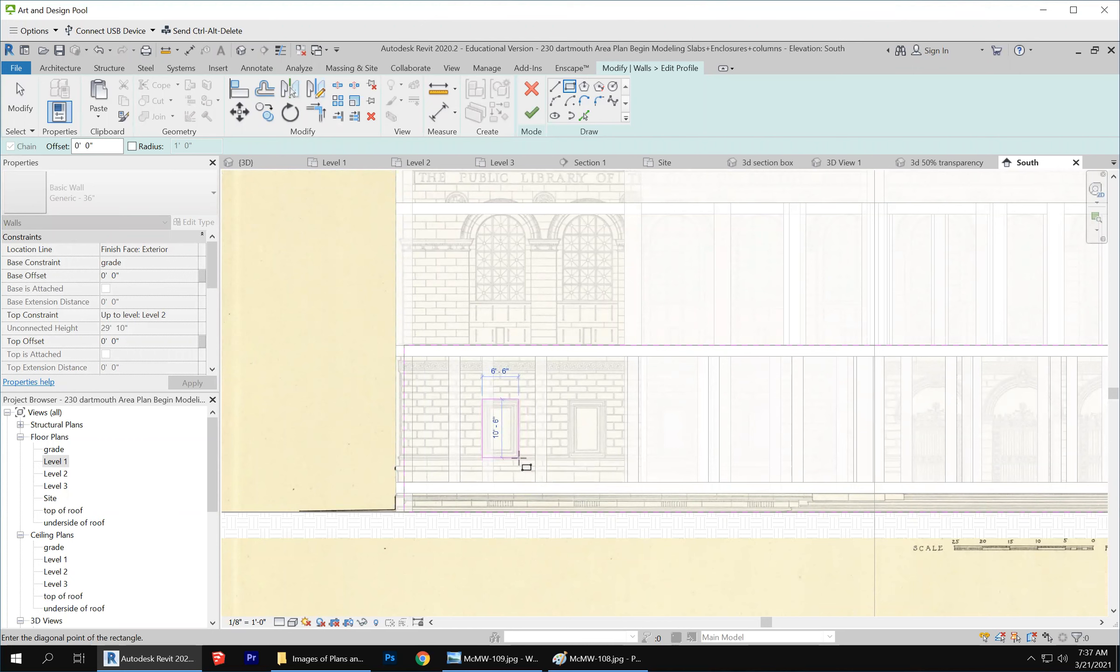
left_click(519, 457)
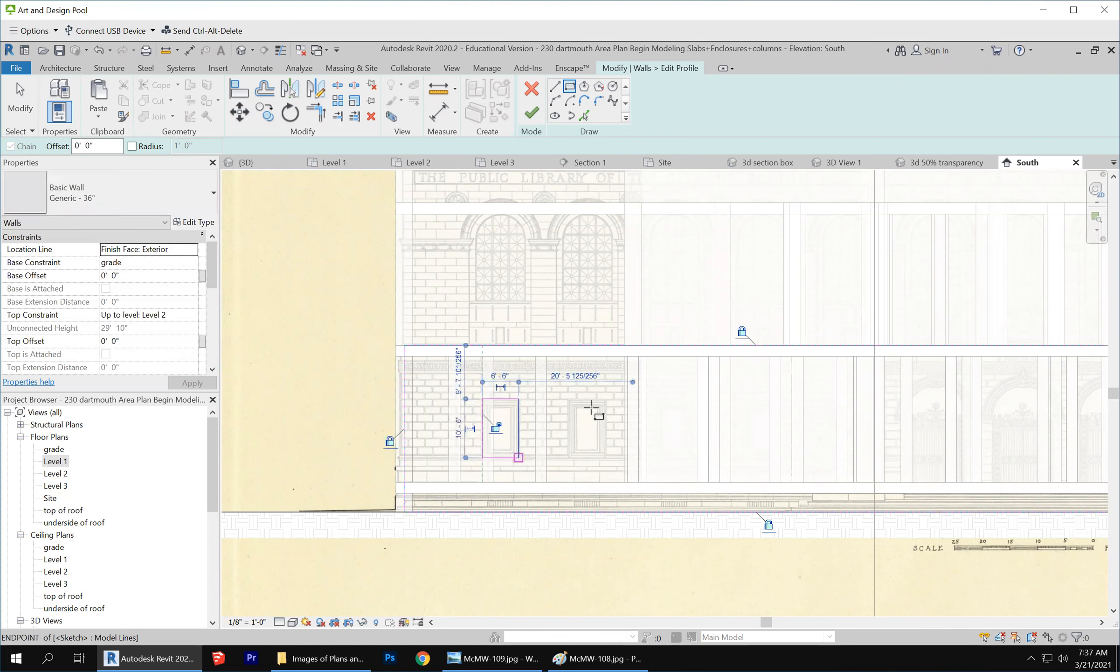
left_click(570, 399)
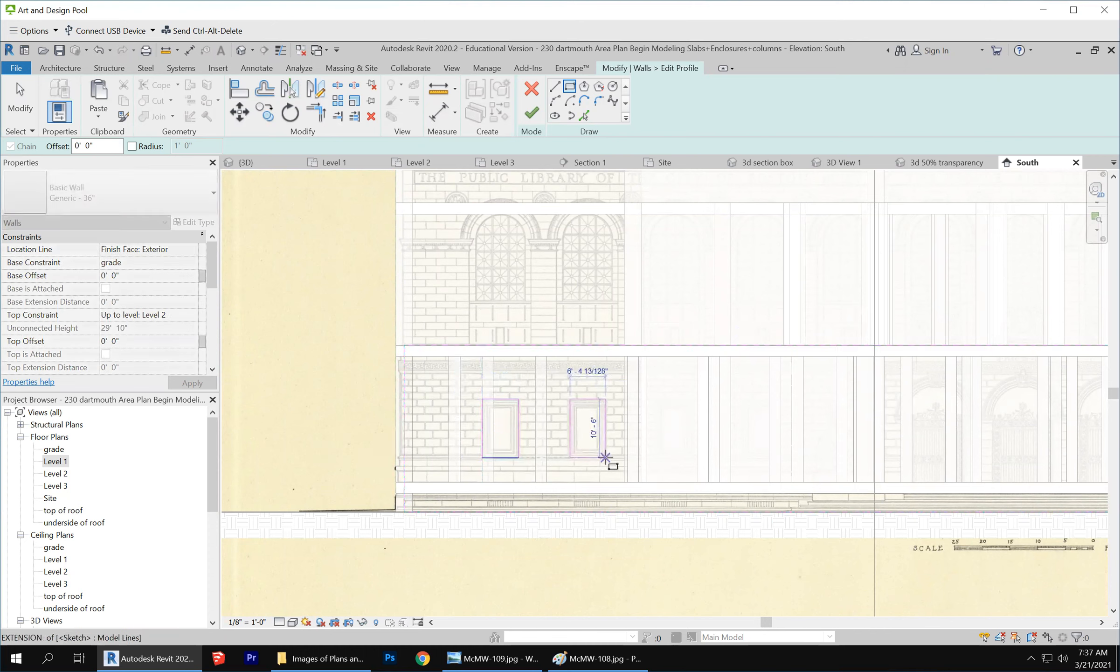
left_click(605, 457)
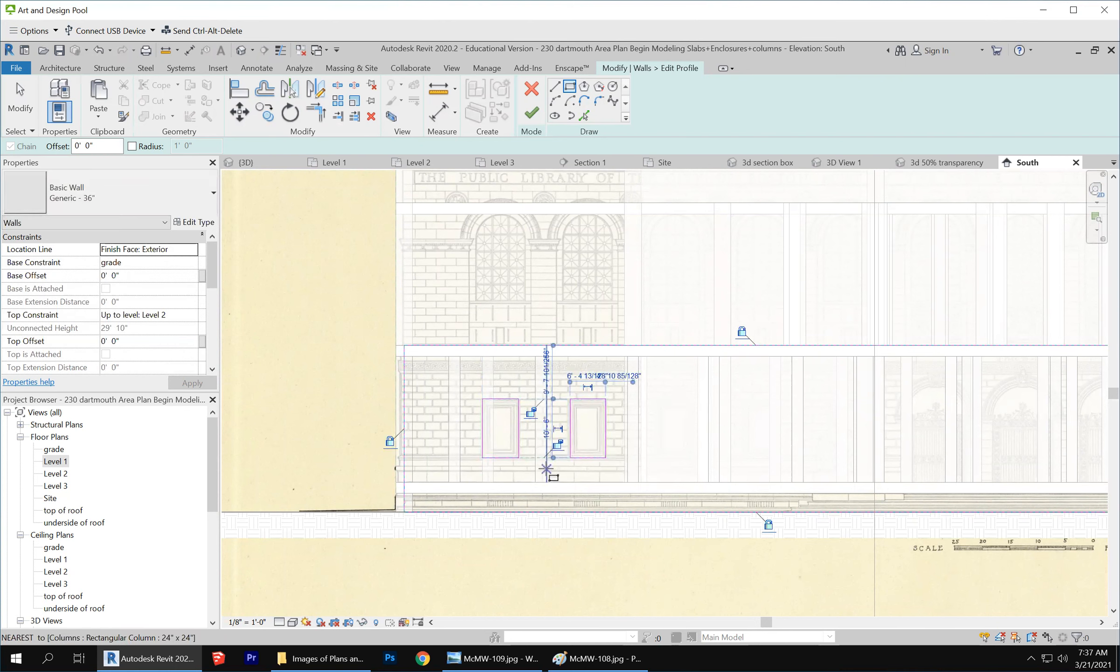
Sketch two more window openings toward the entrance, about 6'-0" and 7'-0" wide by 10'-0" high, top-aligned with the first pair.
left_click(658, 399)
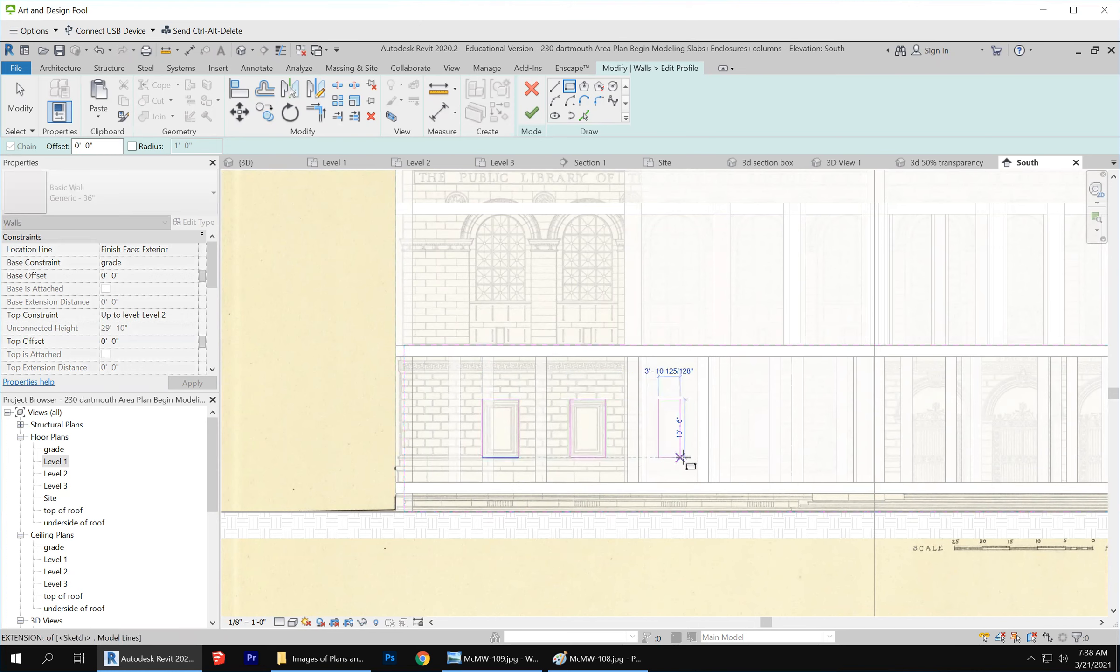
left_click(692, 453)
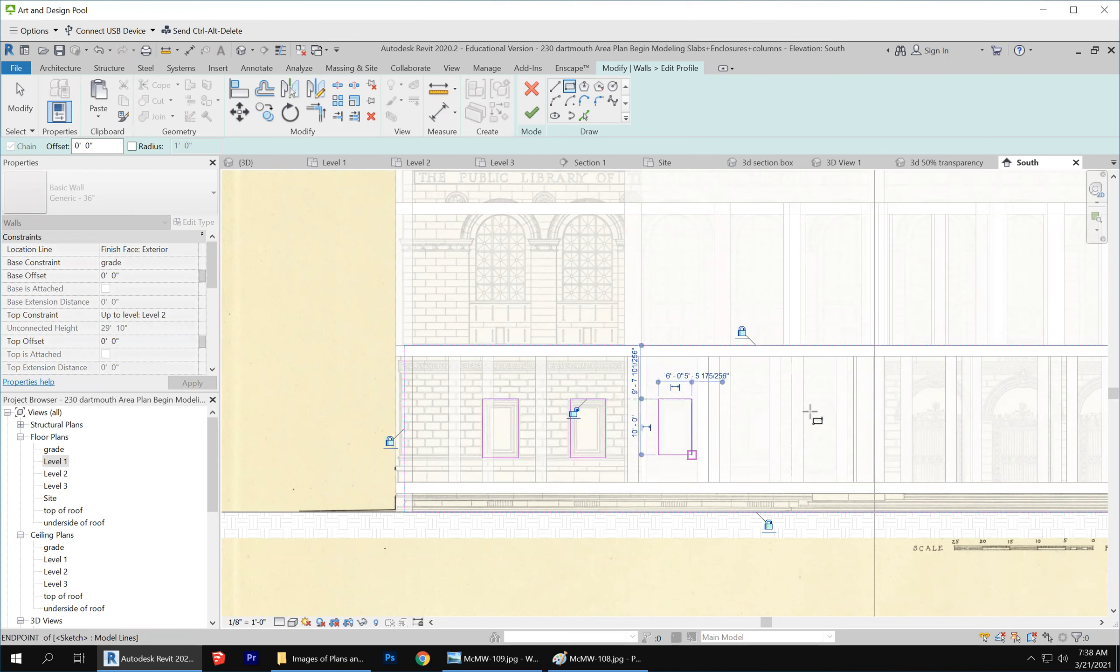
scroll(783, 410, "up", 4)
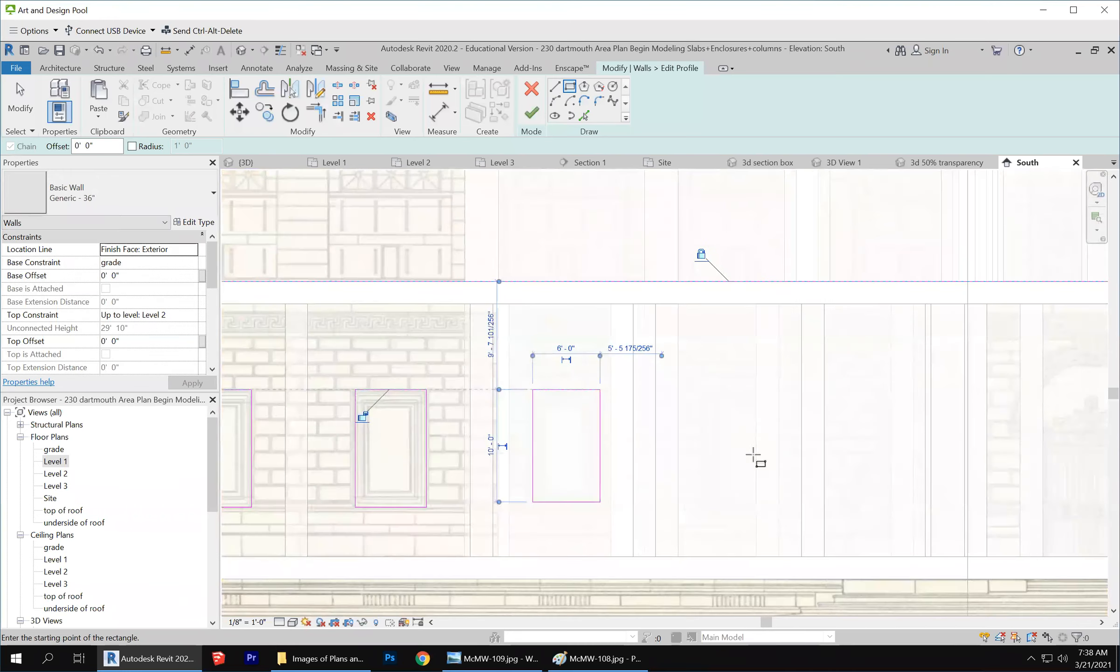
key("Escape")
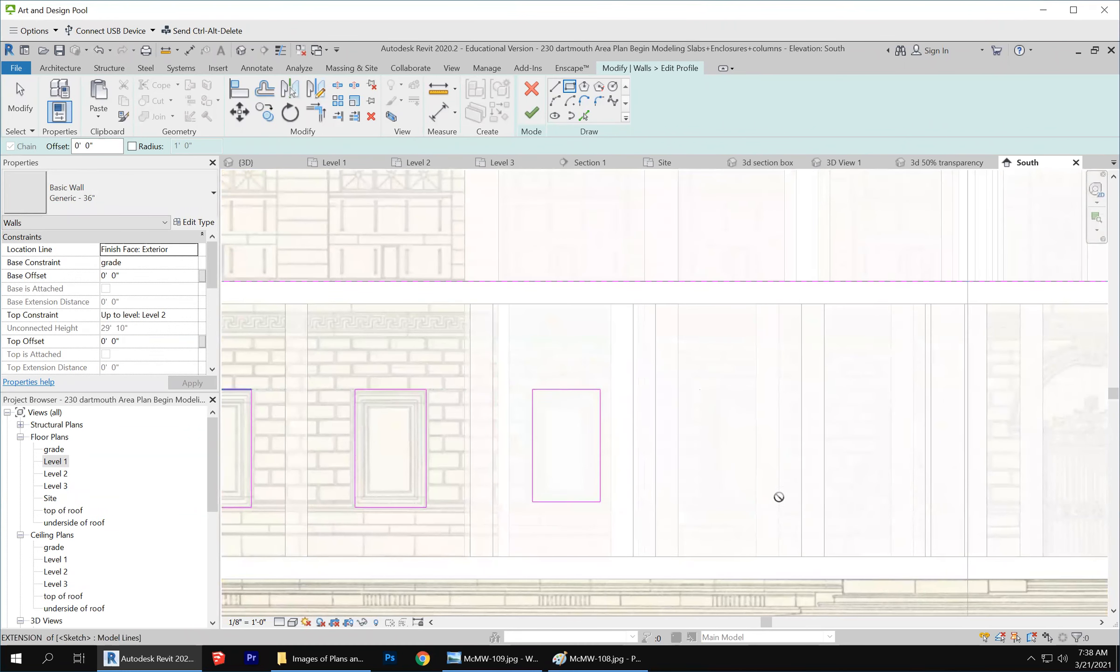
left_click(779, 502)
scroll(507, 394, "down", 2)
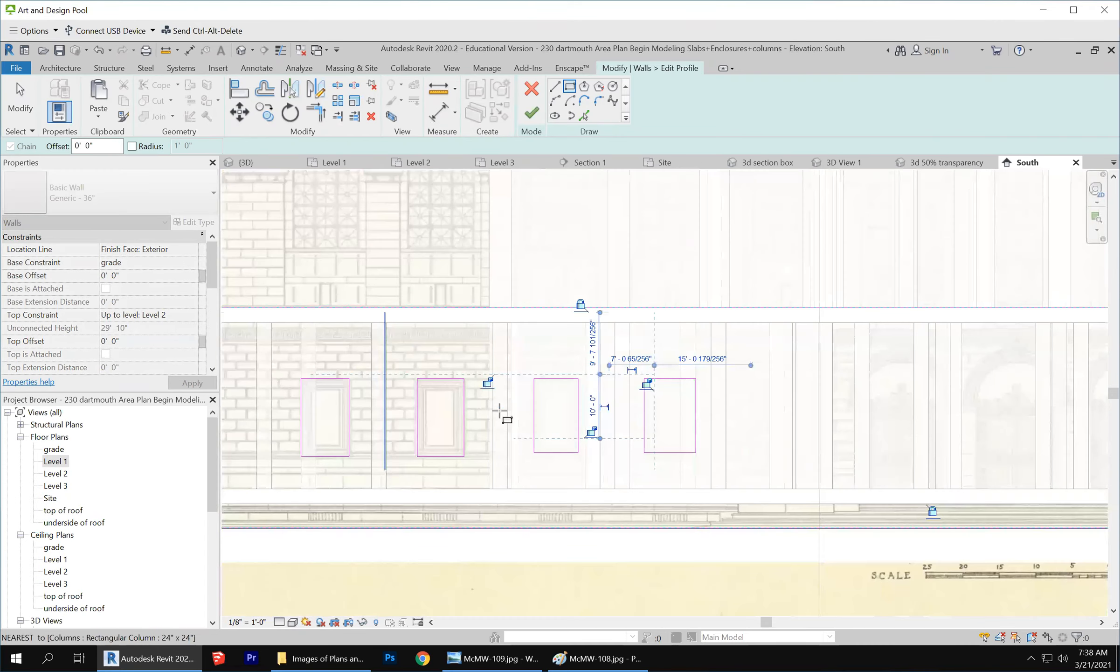
Sketch three rectangular entrance openings over the central archways, each about 12'-4" wide and 18'-5" high, rising from the Level 1 floor line.
scroll(500, 412, "down", 2)
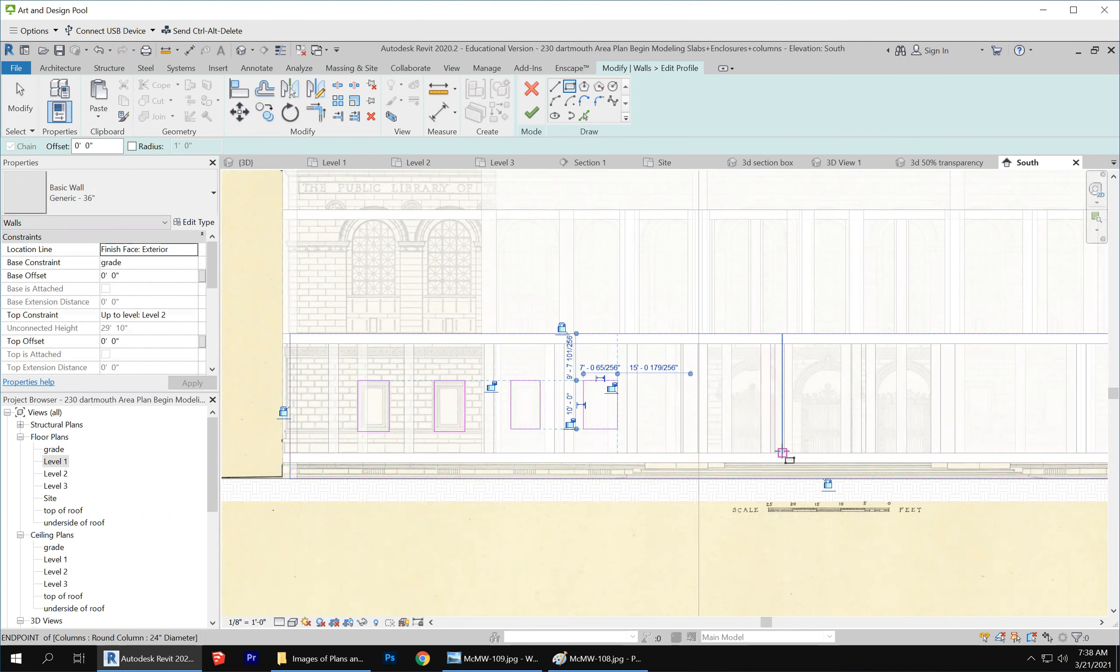
left_click(783, 452)
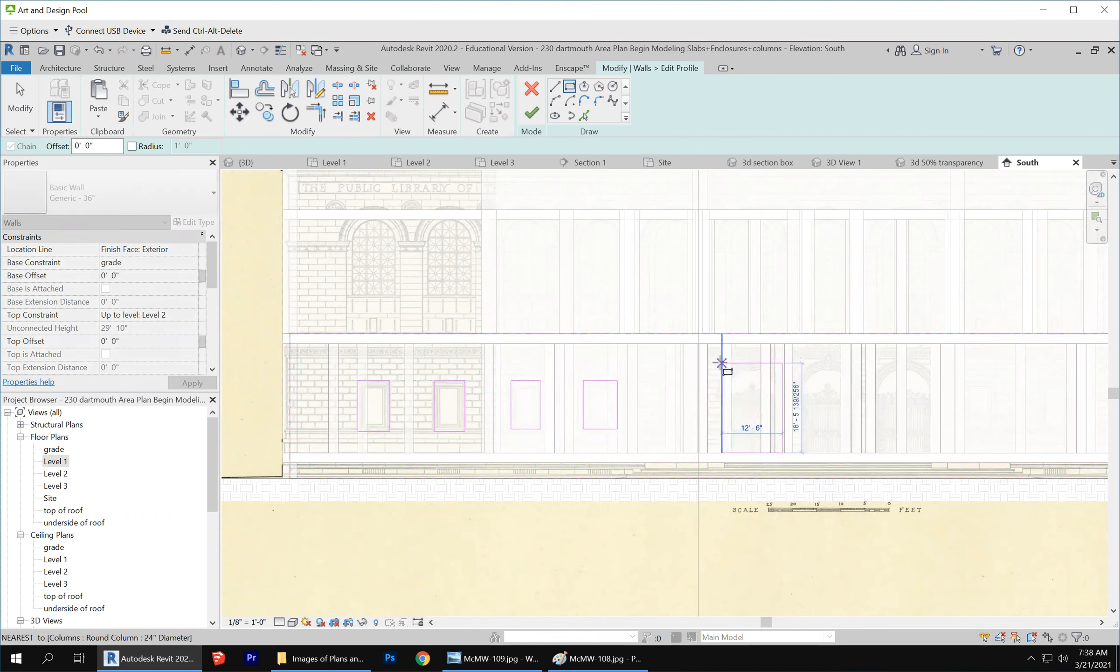
left_click(722, 362)
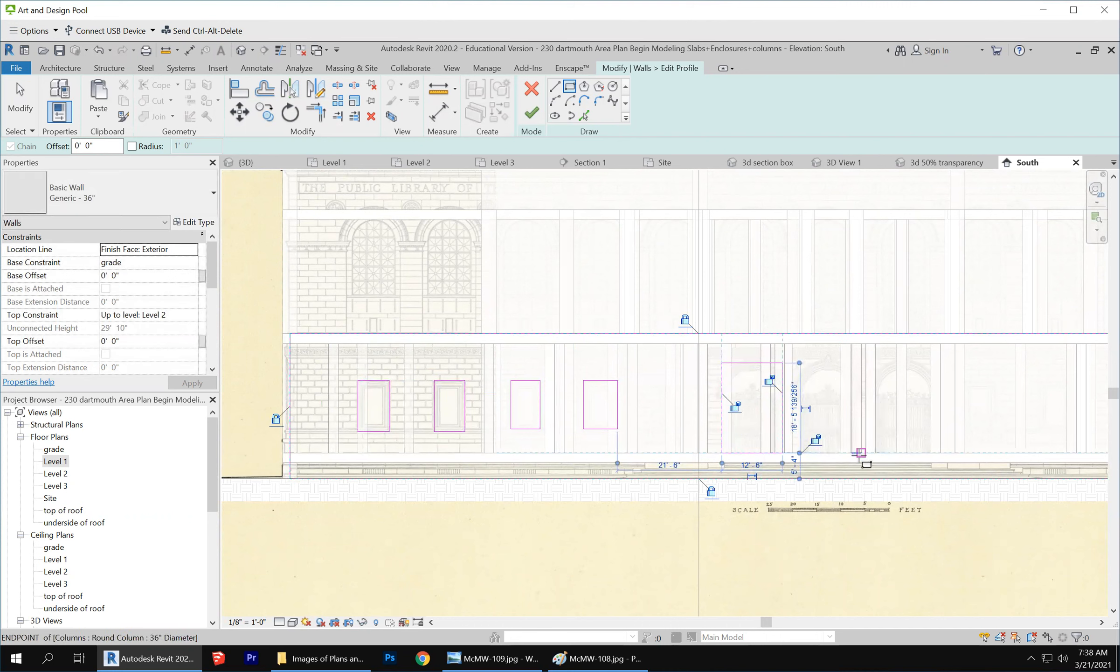
left_click(861, 452)
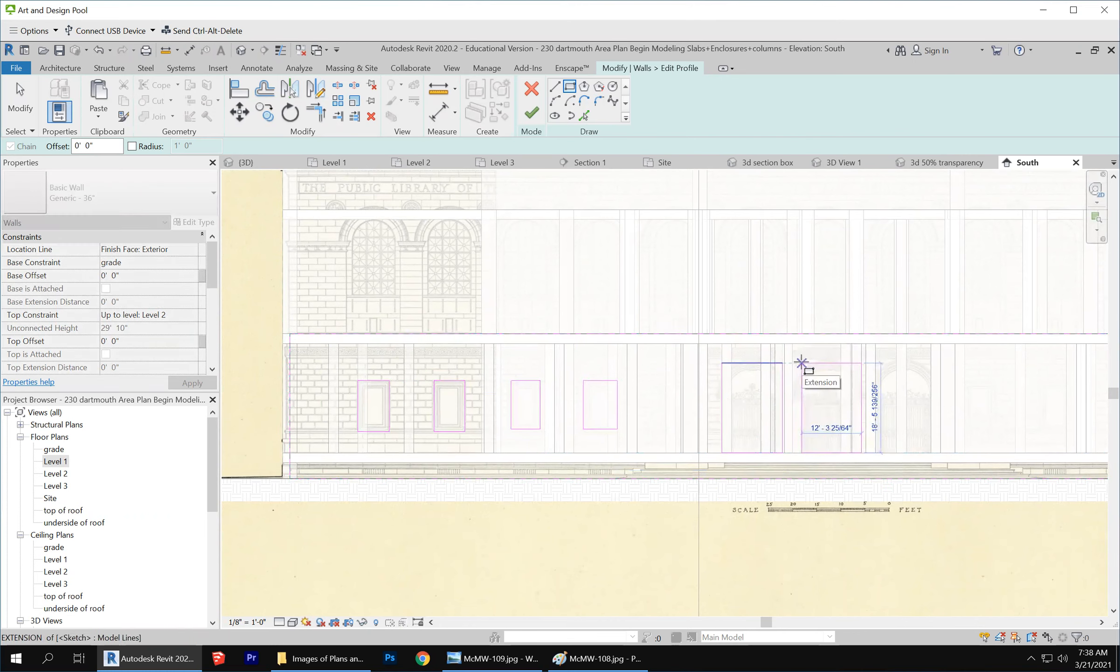
left_click(801, 362)
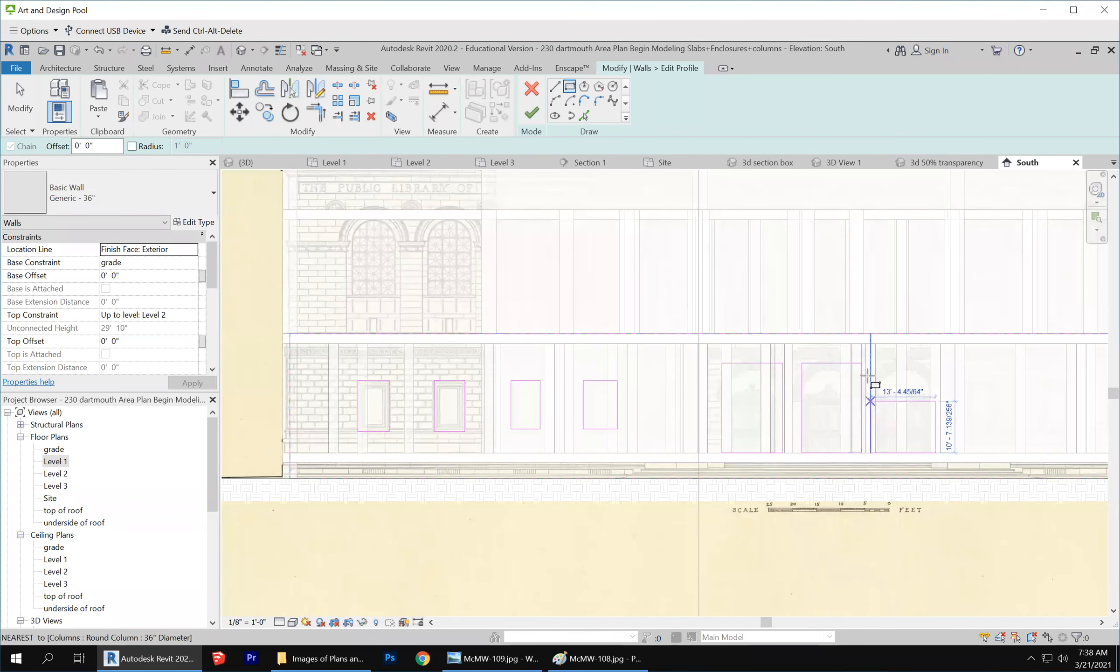
left_click(935, 452)
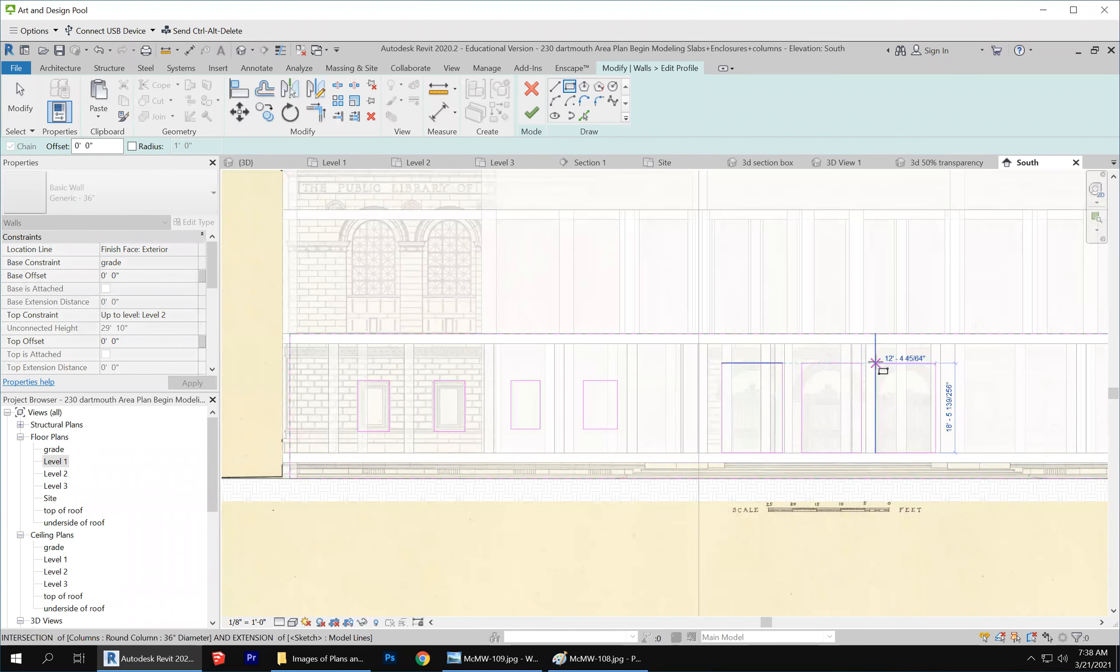
left_click(877, 362)
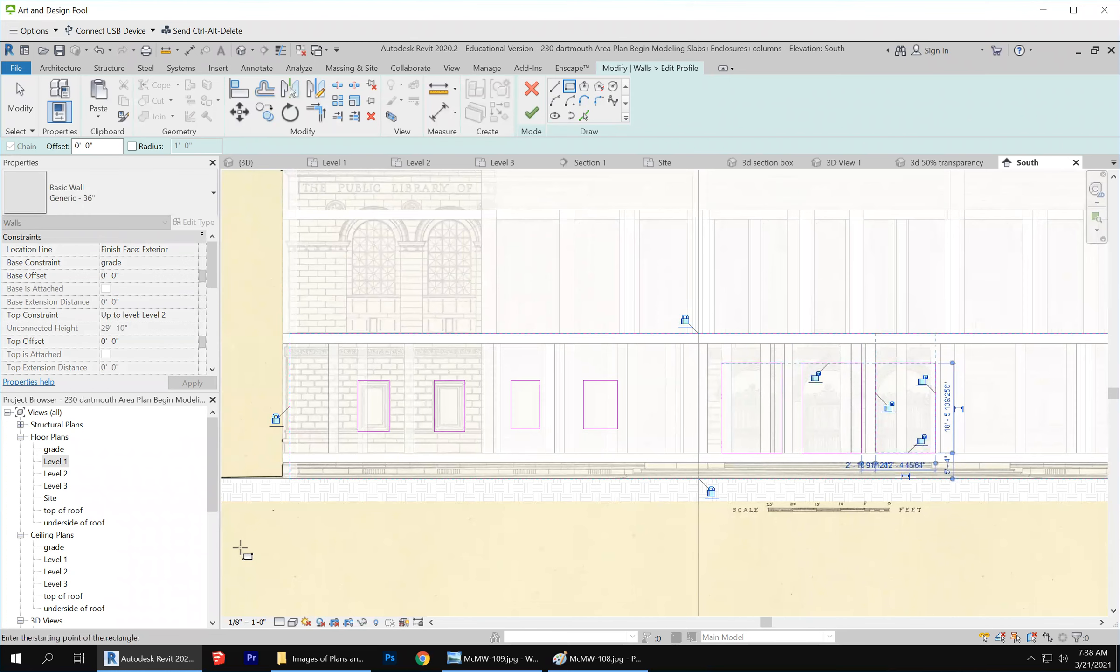
Sketch two window openings just right of the entrance, each about 7'-0" wide by 10'-0" high, aligned with the windows left of it.
scroll(245, 541, "down", 1)
scroll(614, 427, "down", 2)
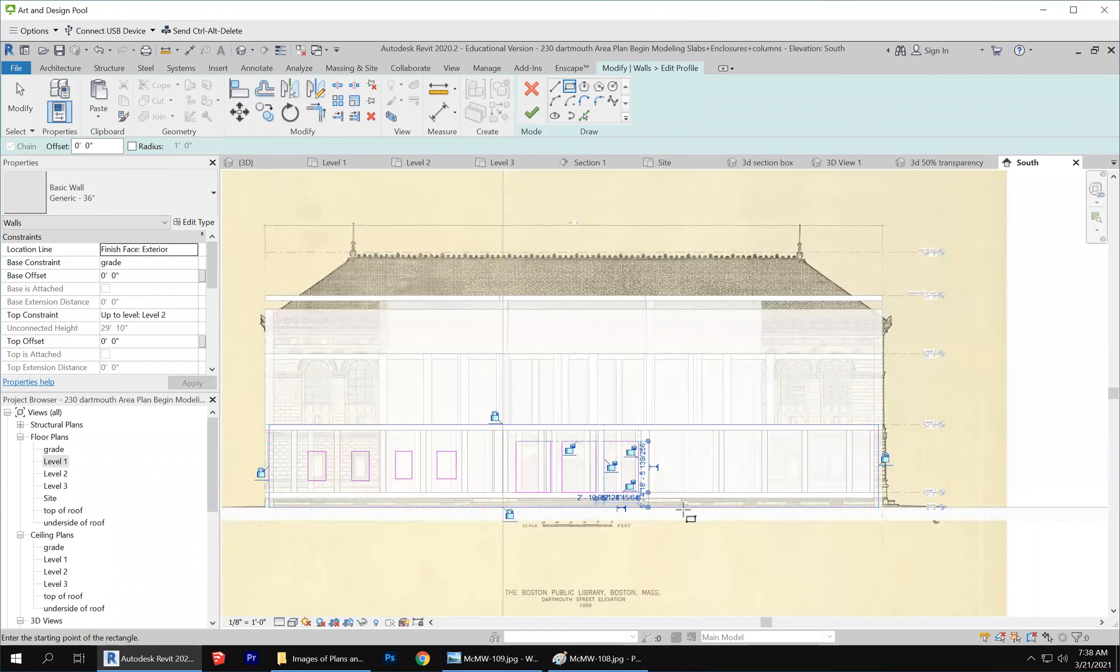
scroll(684, 510, "up", 1)
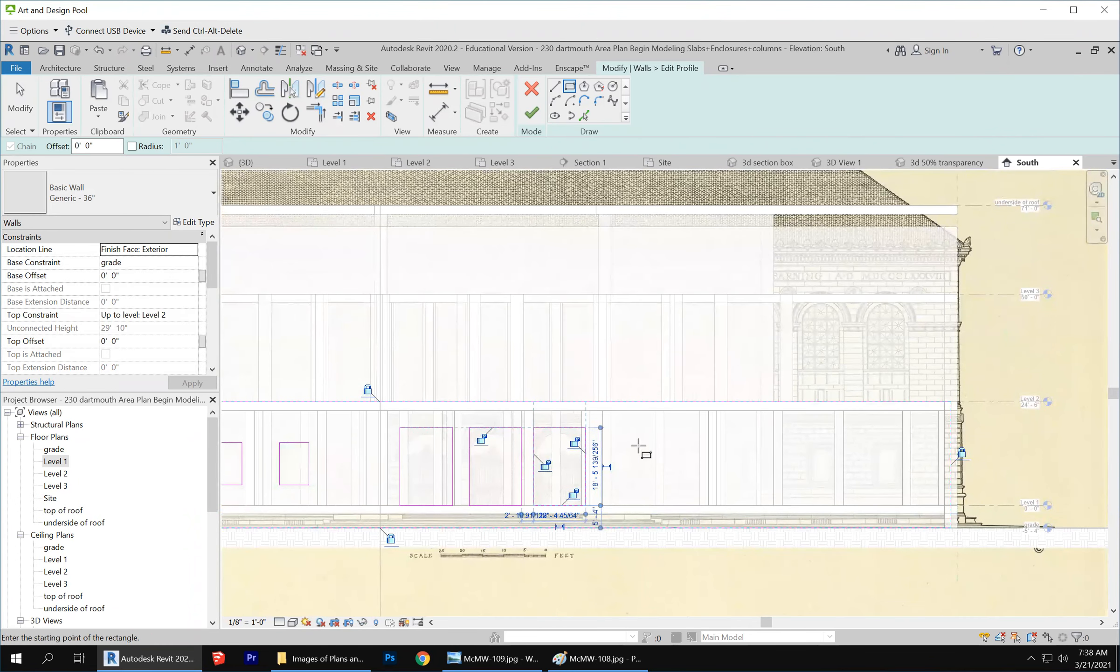
left_click(641, 442)
left_click(610, 484)
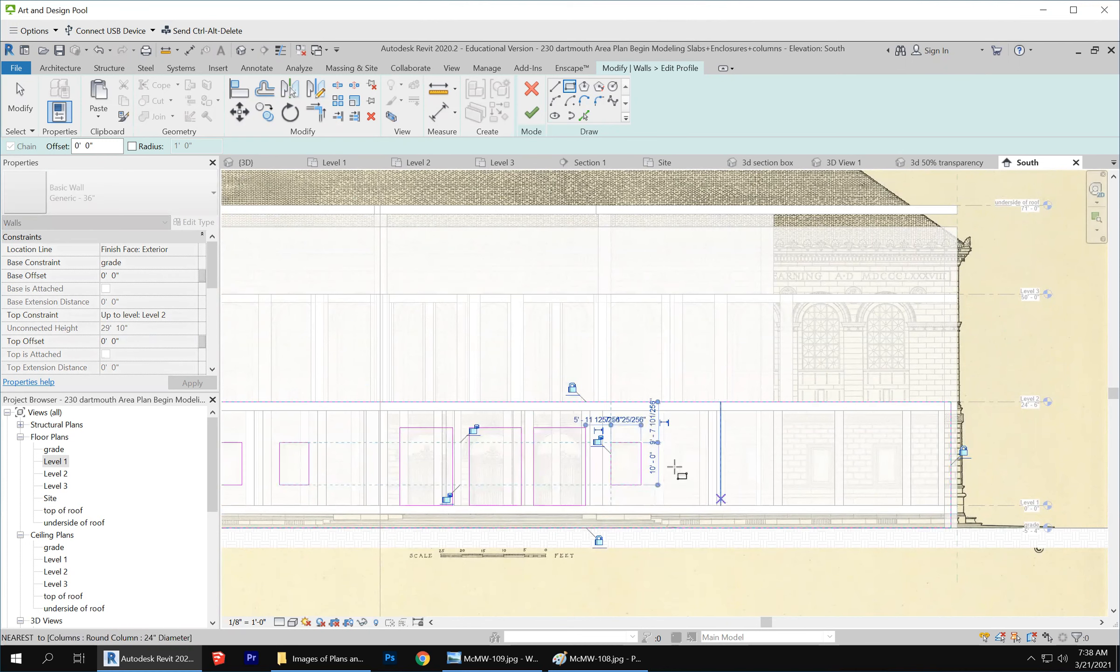
left_click(679, 442)
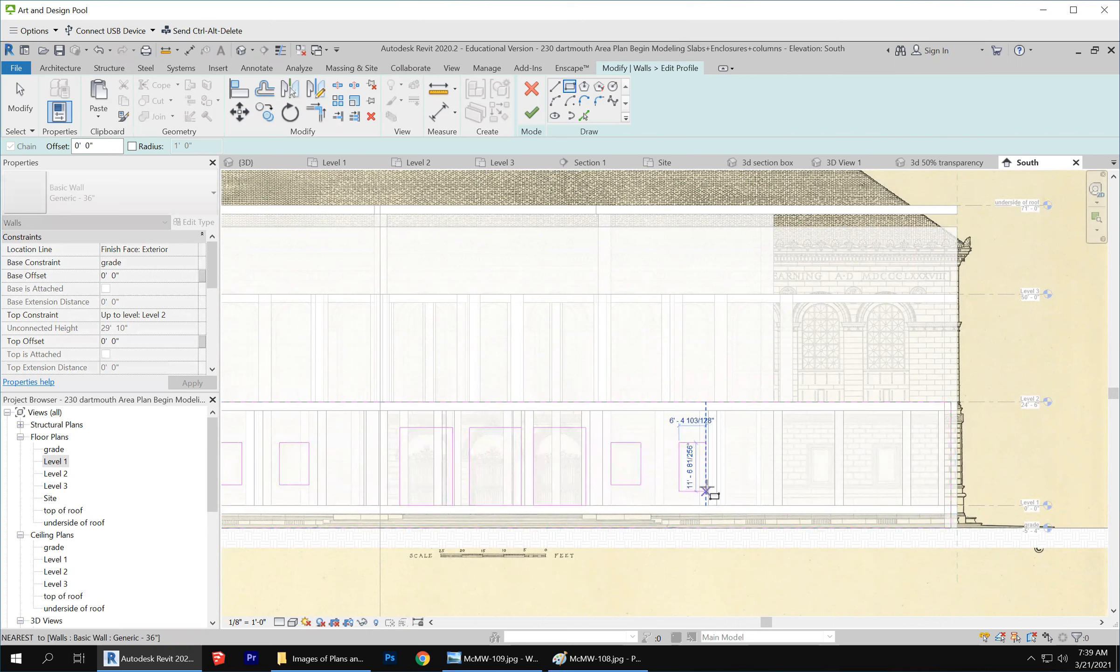
left_click(709, 484)
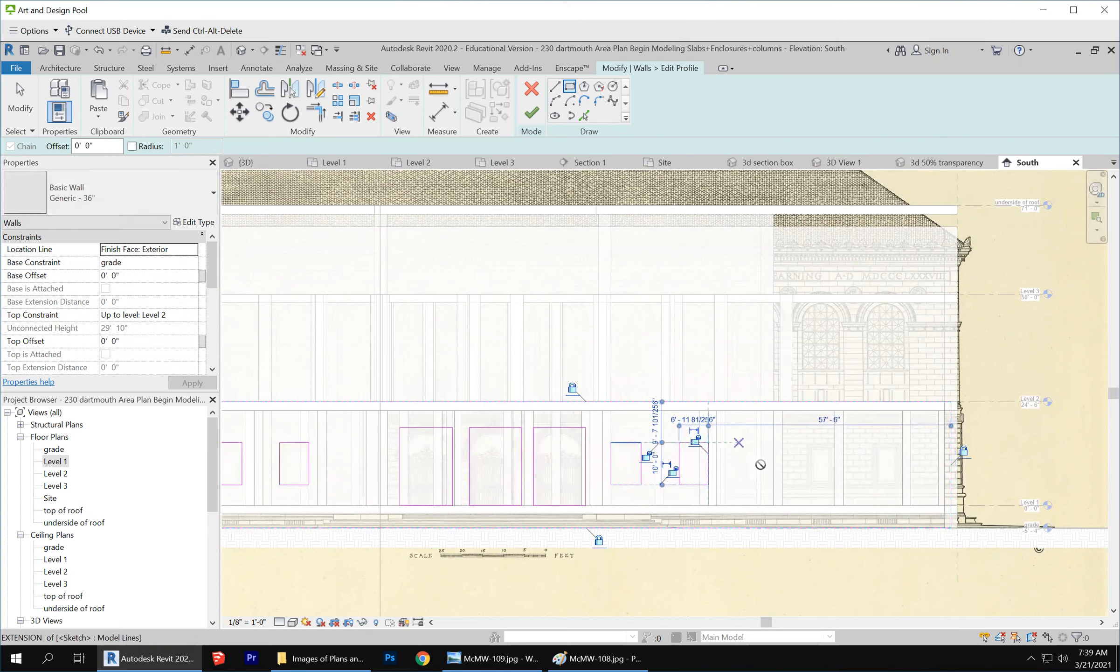
Sketch three more window openings toward the facade's right end, about 8'-3", 8'-1" and 7'-5" wide by 10'-0" high, aligned with the other windows.
left_click(739, 442)
left_click(773, 485)
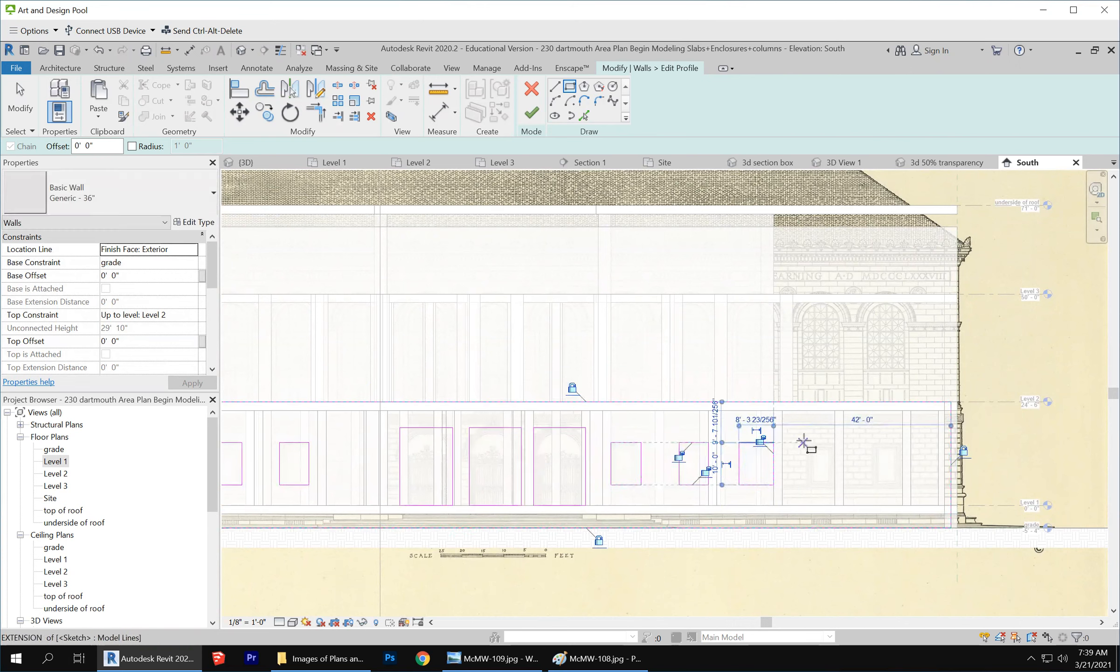
left_click(805, 442)
left_click(838, 484)
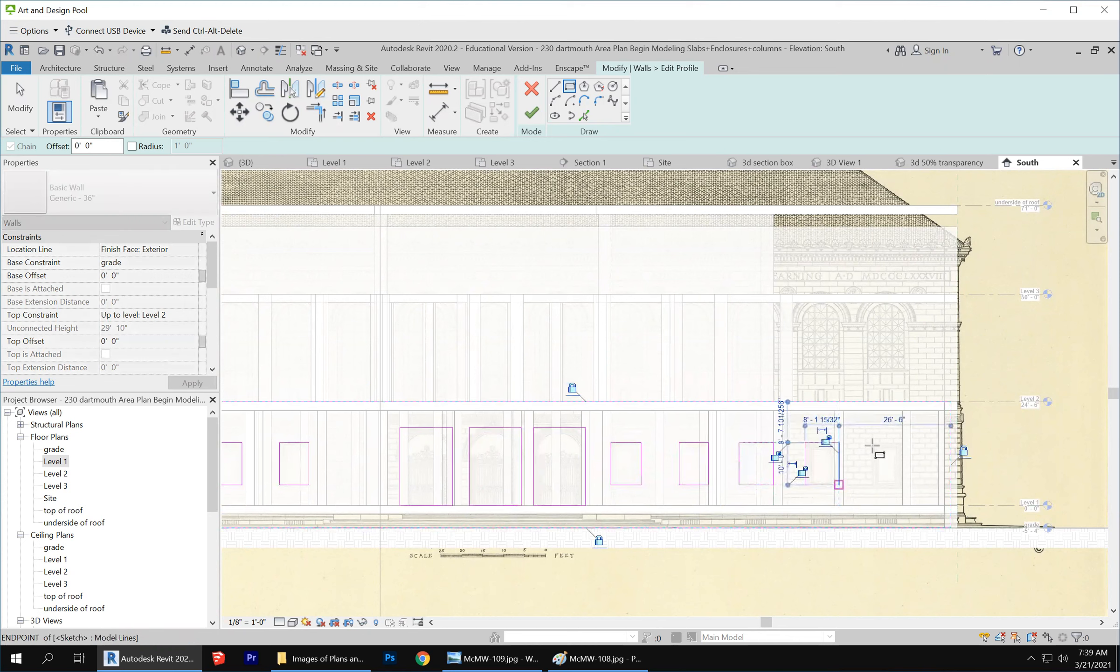
left_click(871, 442)
left_click(903, 484)
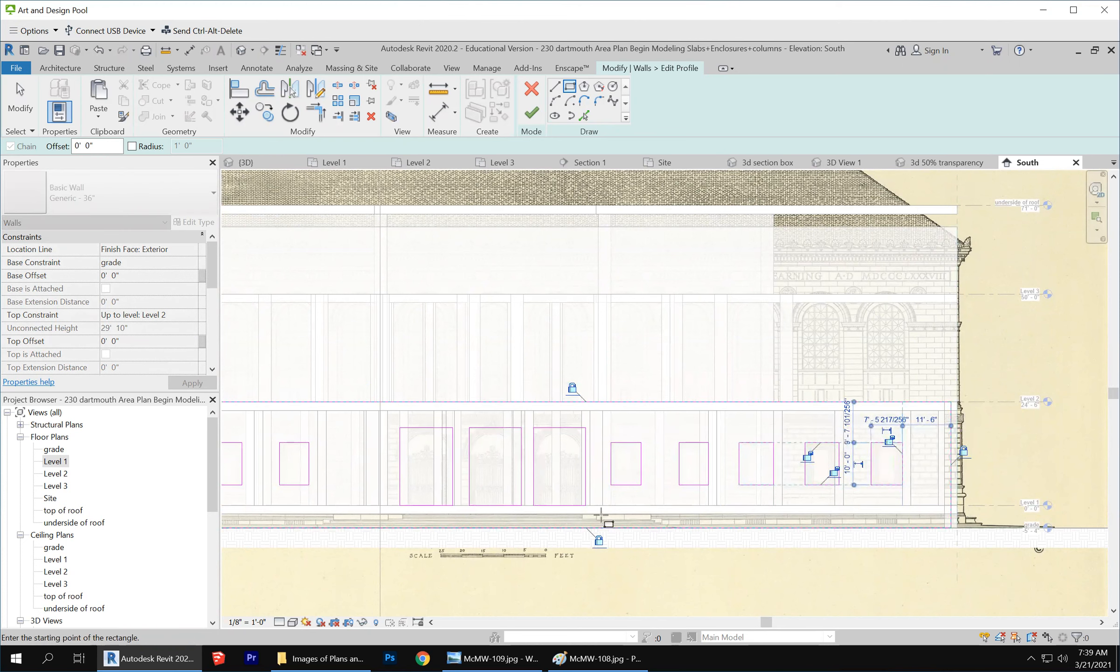
Sketch the missing window opening just left of the entrance, about 7'-8" wide by 10'-0" high, aligned with its neighbours.
scroll(488, 319, "down", 5)
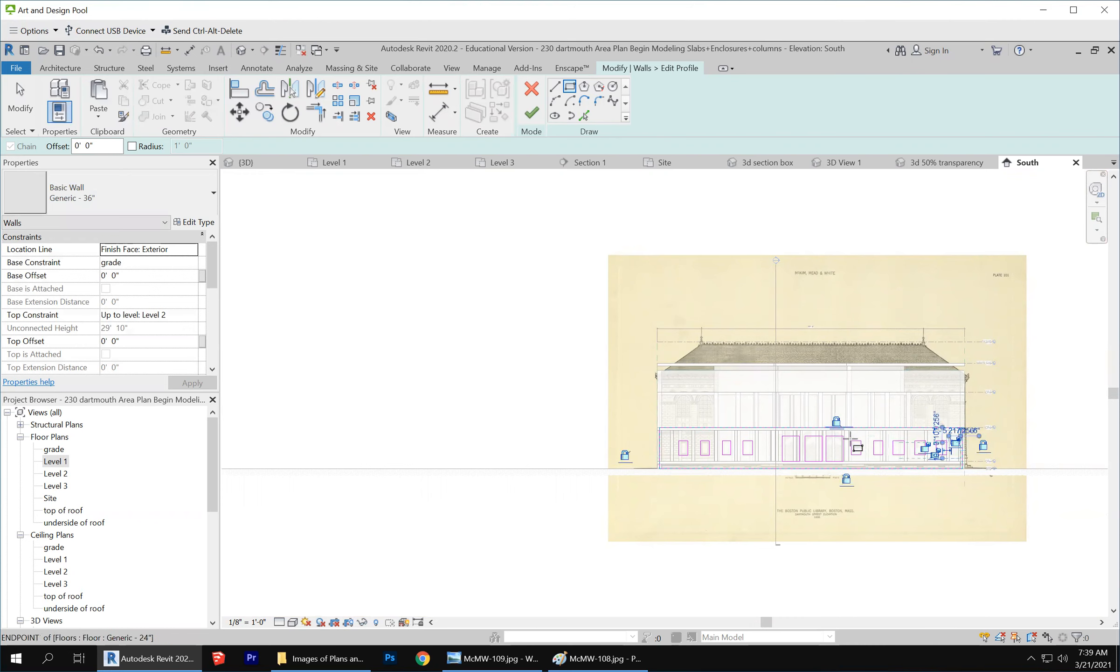
scroll(852, 437, "up", 4)
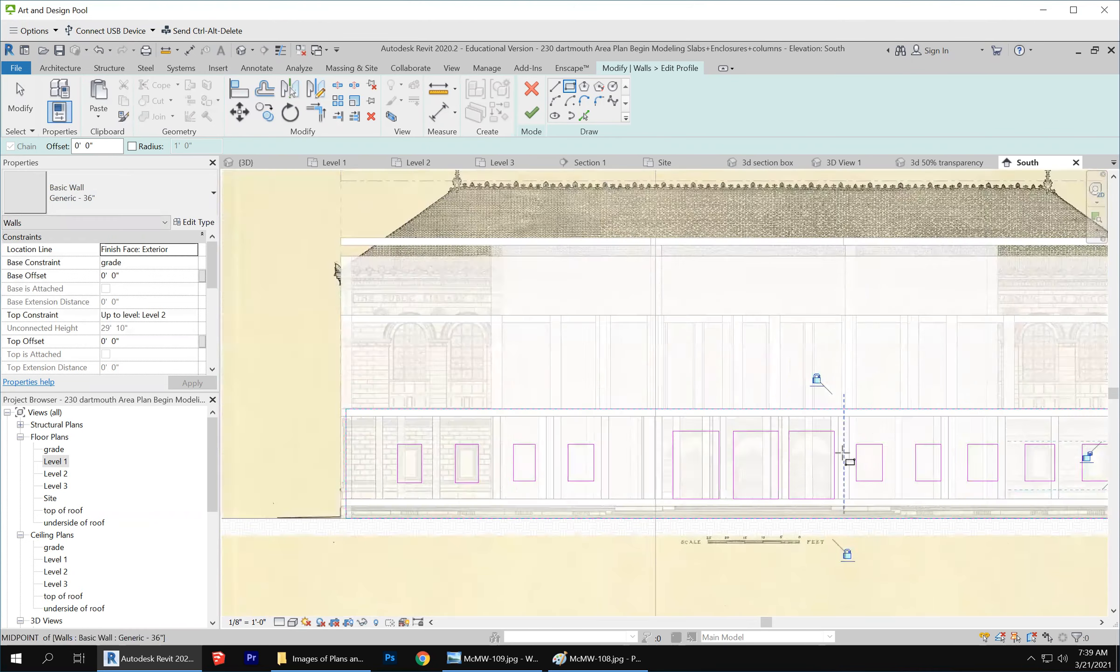
scroll(843, 451, "up", 2)
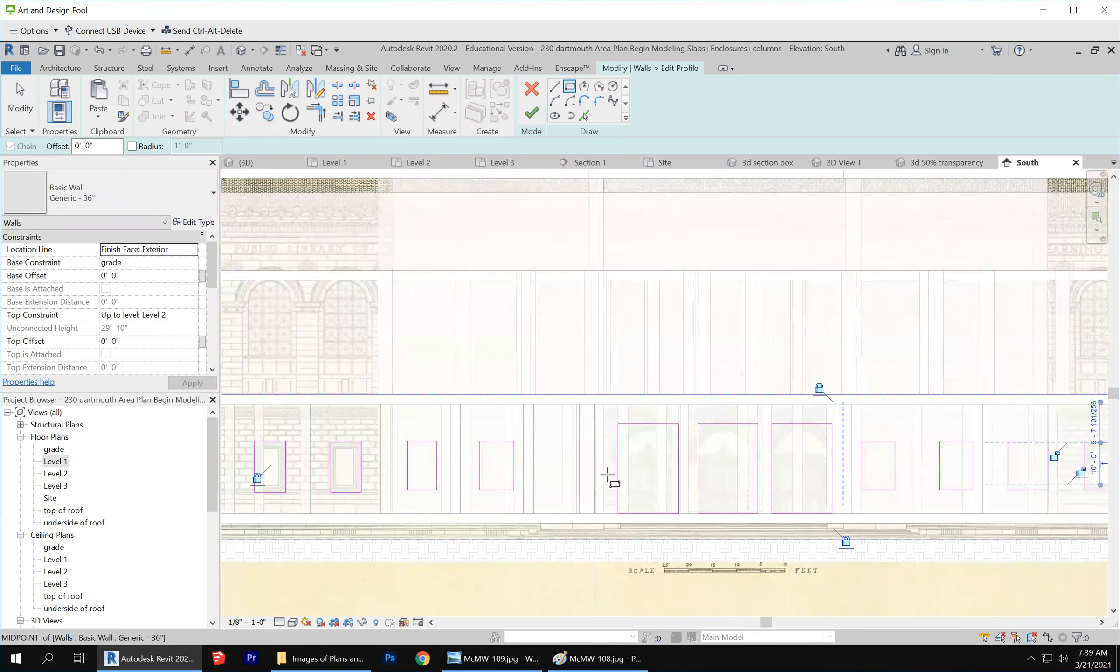
scroll(707, 498, "down", 2)
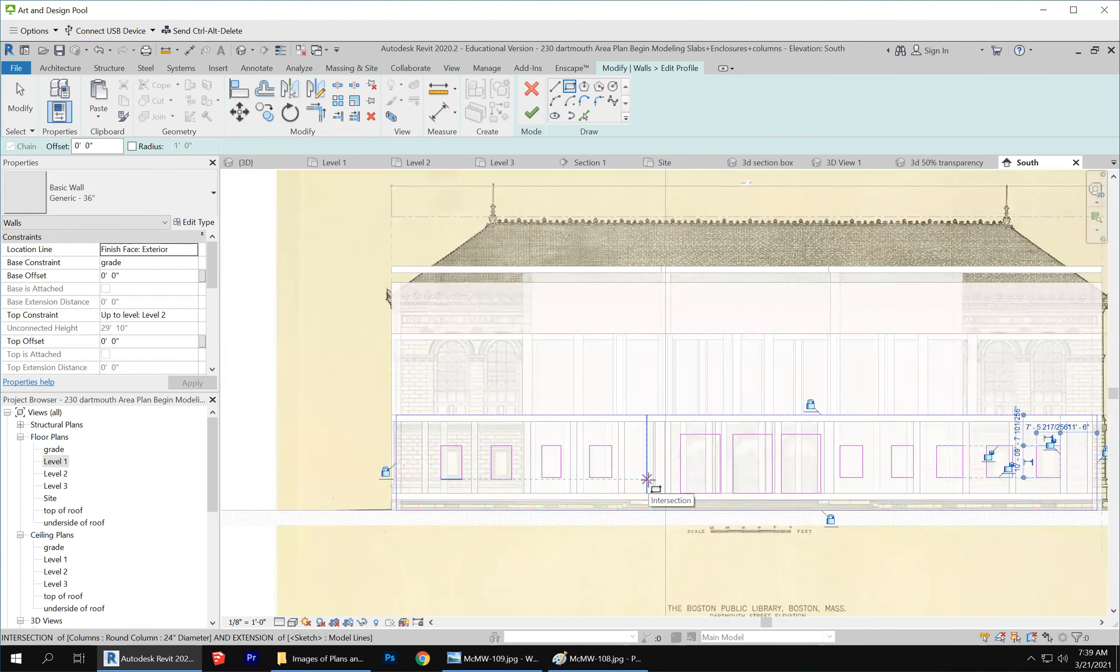
scroll(655, 479, "up", 1)
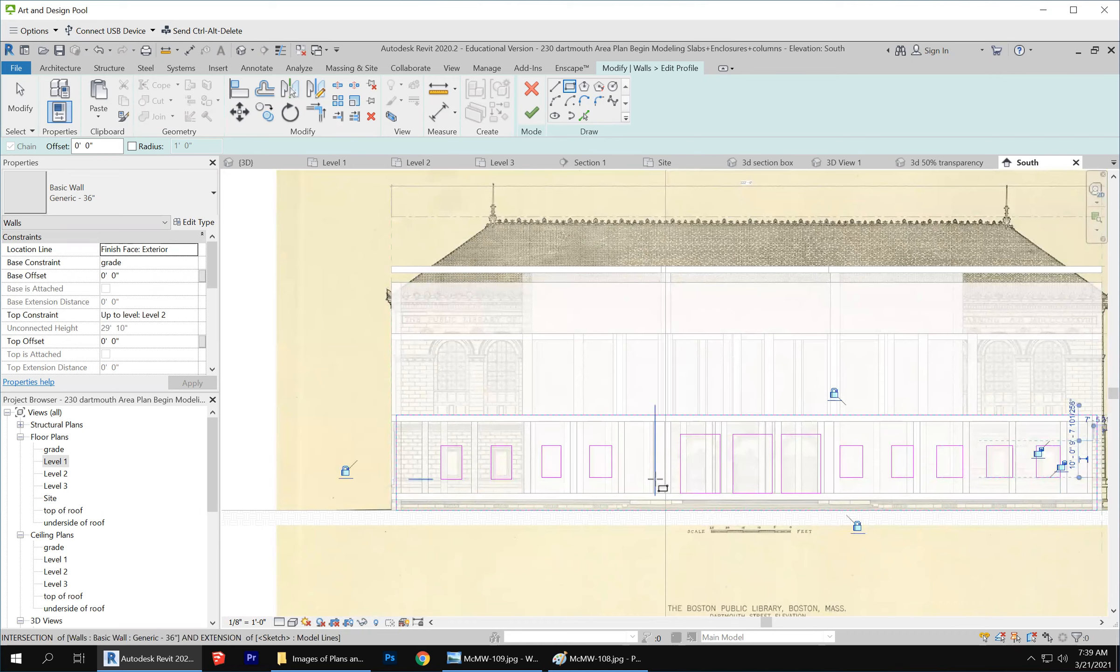
scroll(655, 478, "up", 3)
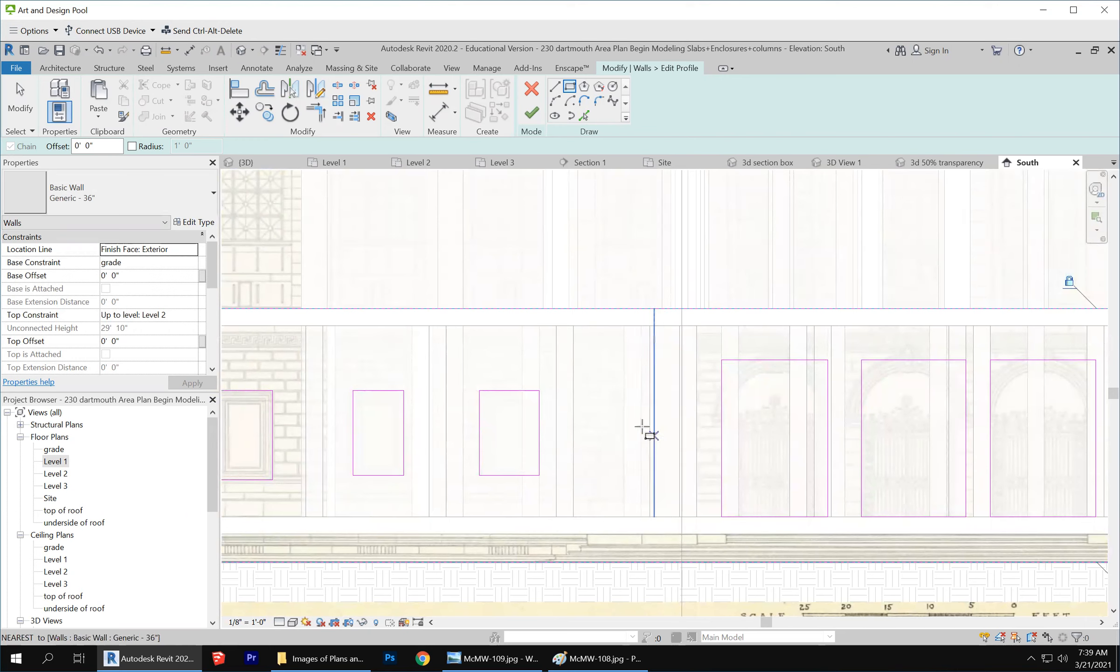
left_click(615, 390)
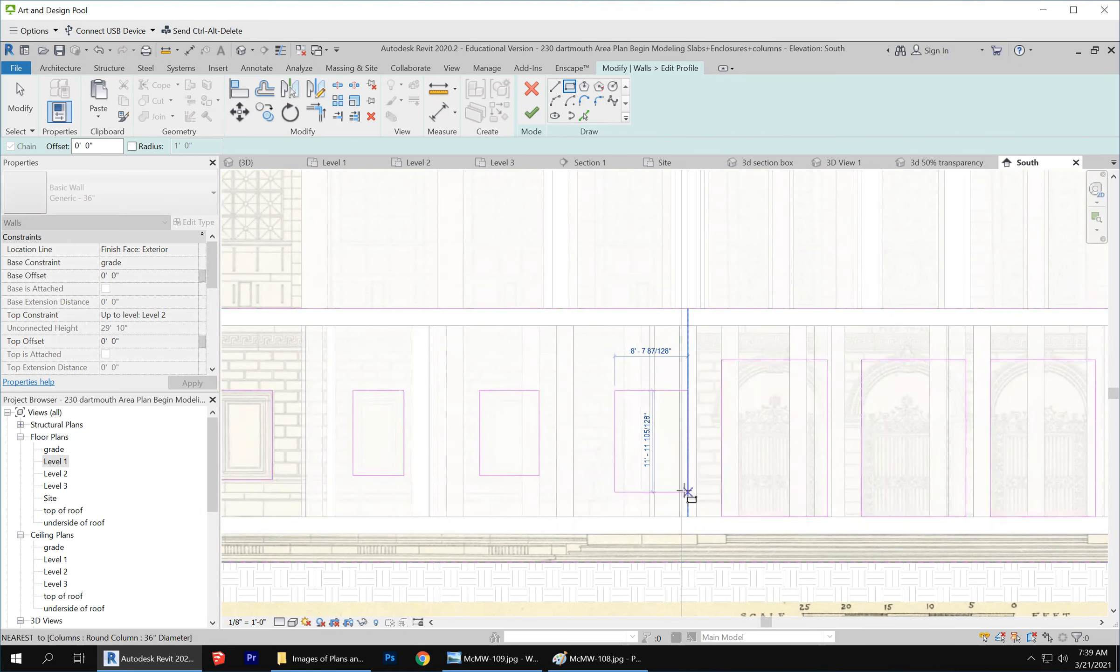
left_click(679, 475)
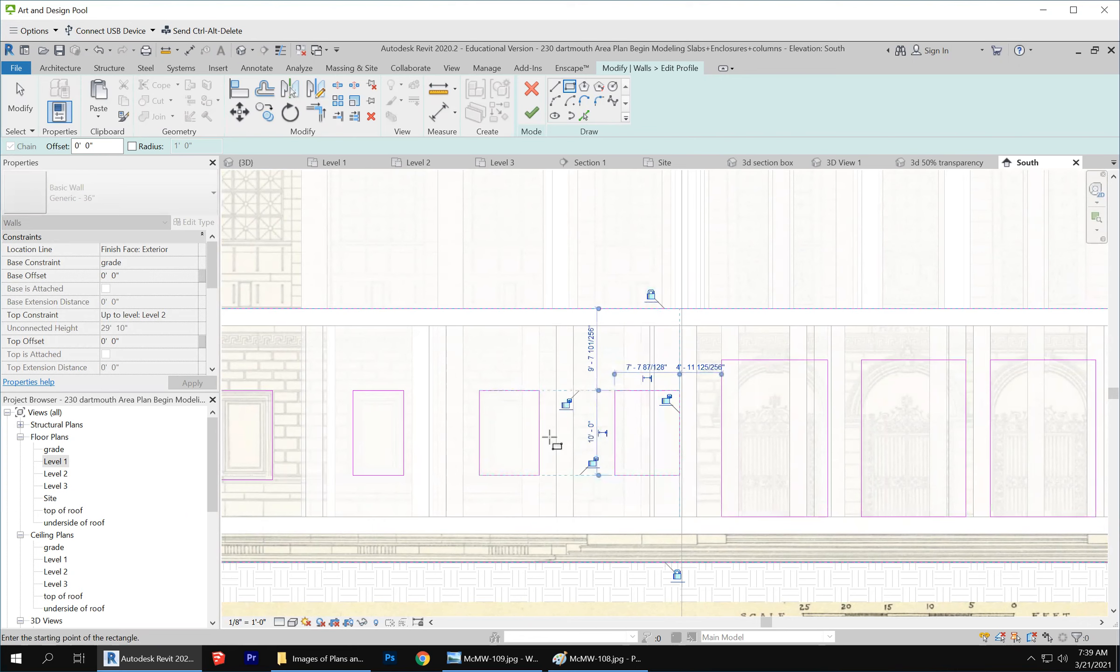
Finish the ground-floor wall's profile sketch to cut the window and entrance openings, and deselect the wall.
left_click(20, 100)
scroll(595, 499, "down", 2)
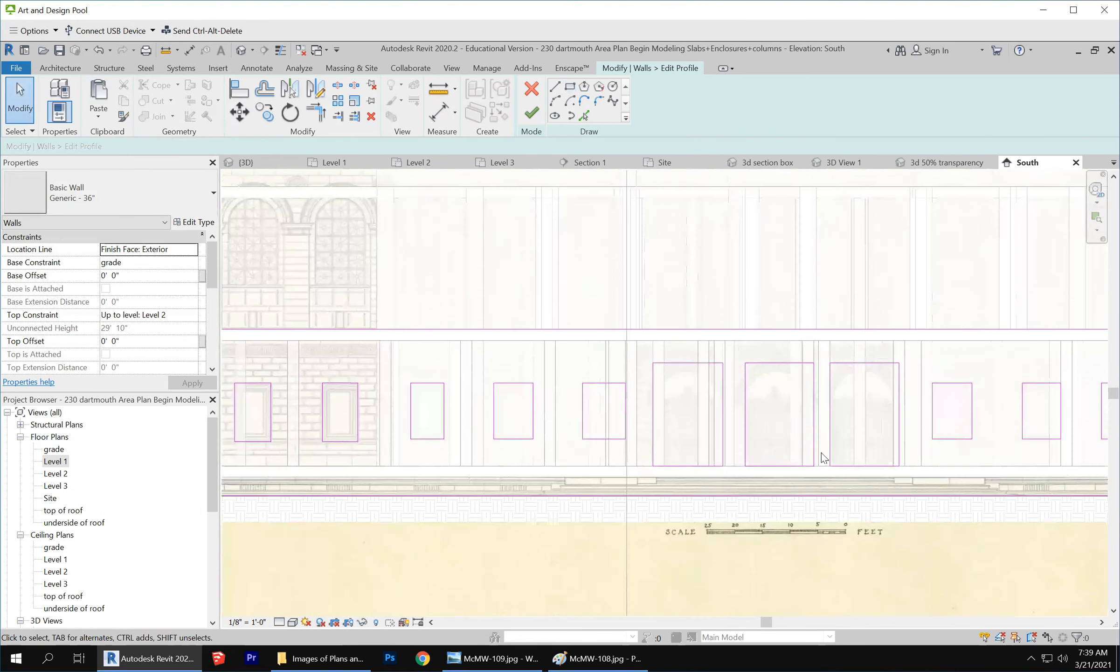
scroll(914, 420, "down", 3)
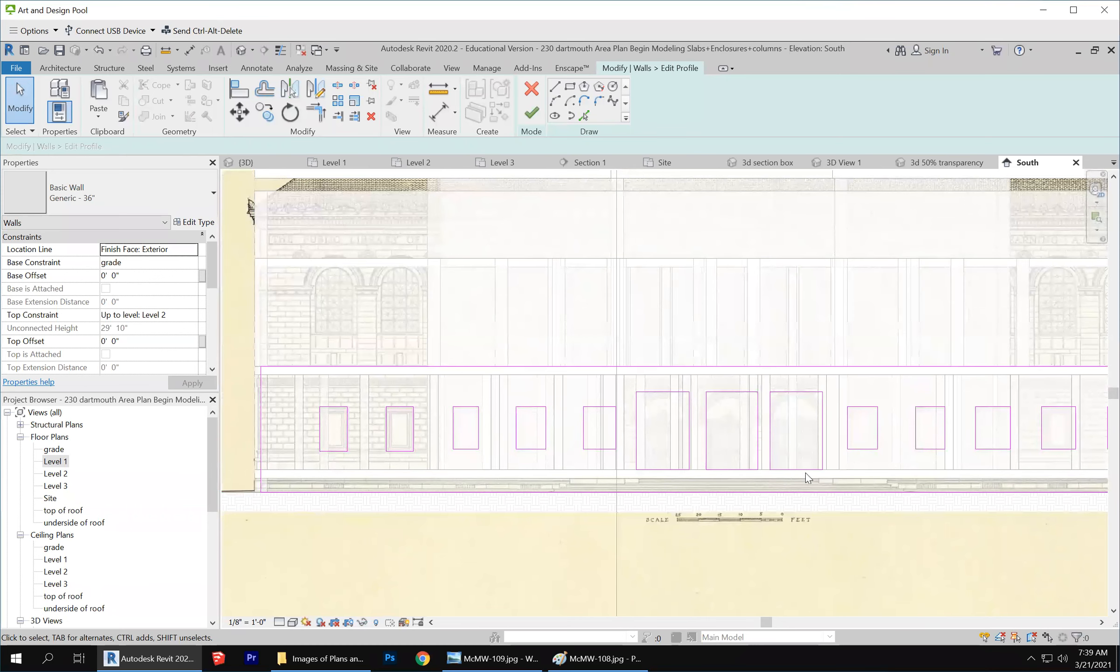
scroll(805, 472, "down", 2)
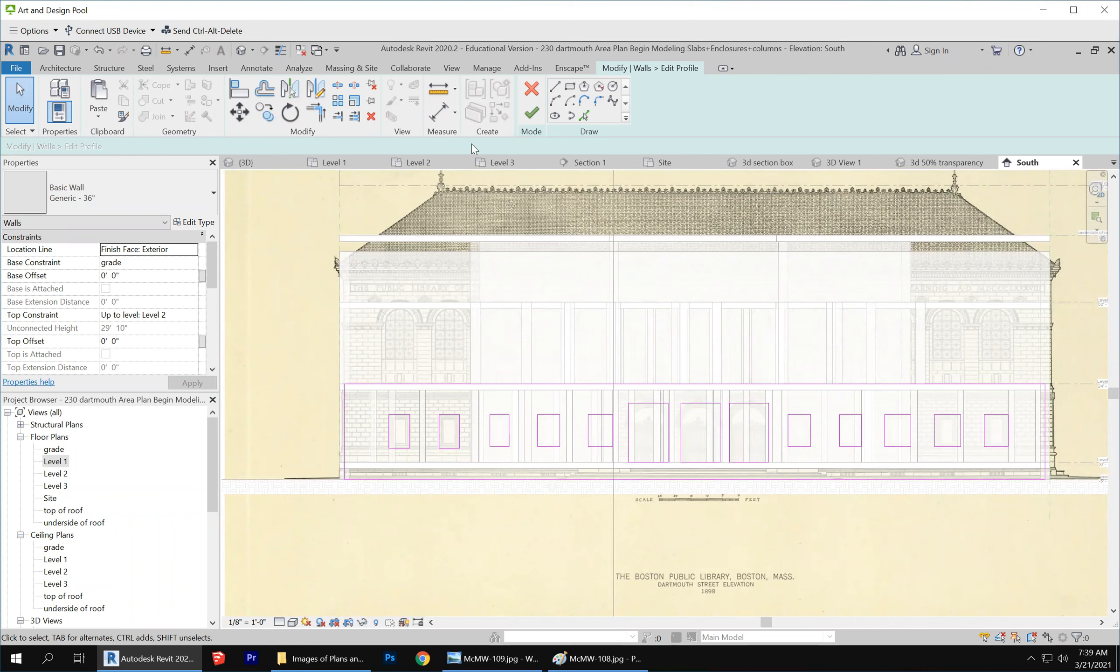
left_click(536, 115)
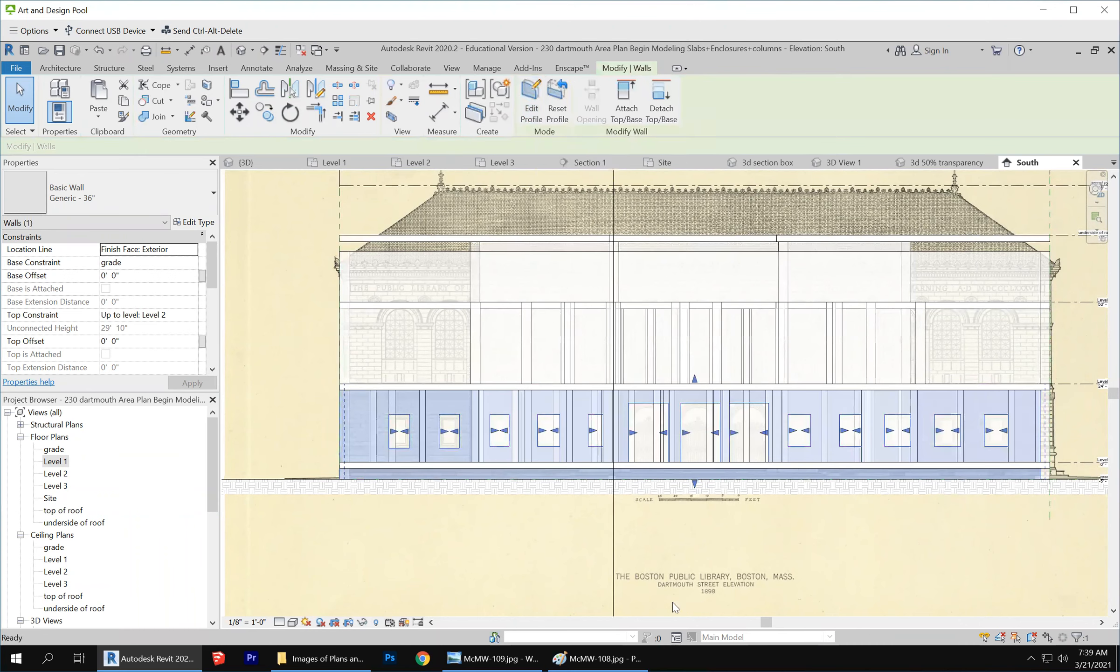
left_click(515, 571)
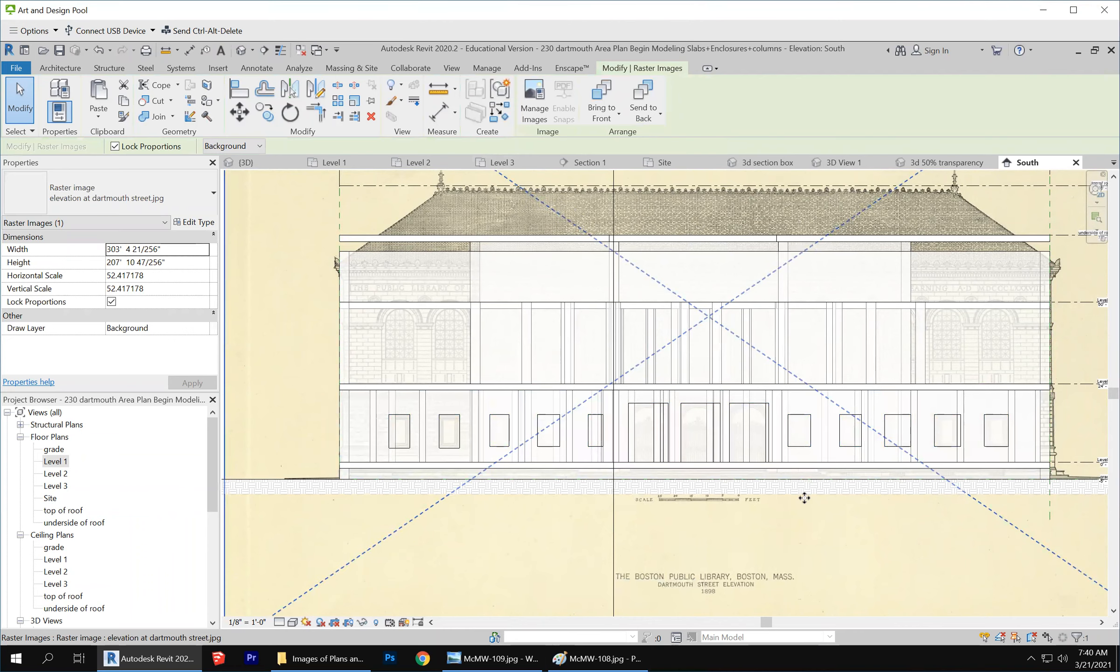
scroll(804, 497, "up", 2)
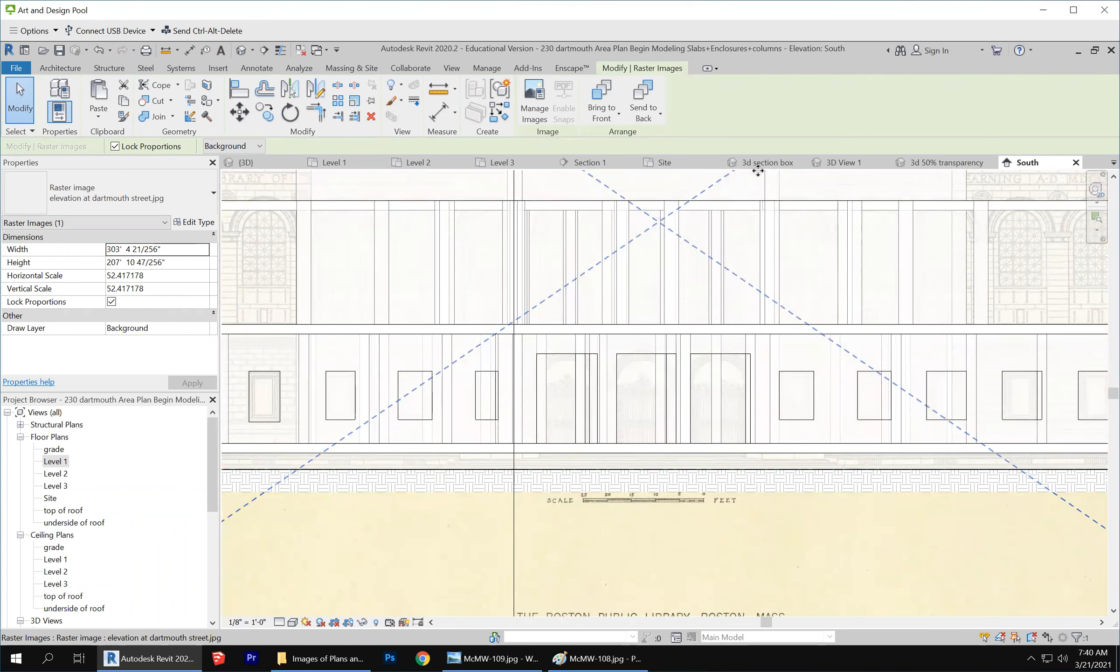
Inspect the new facade openings from inside the building in 3D View 1.
left_click(831, 167)
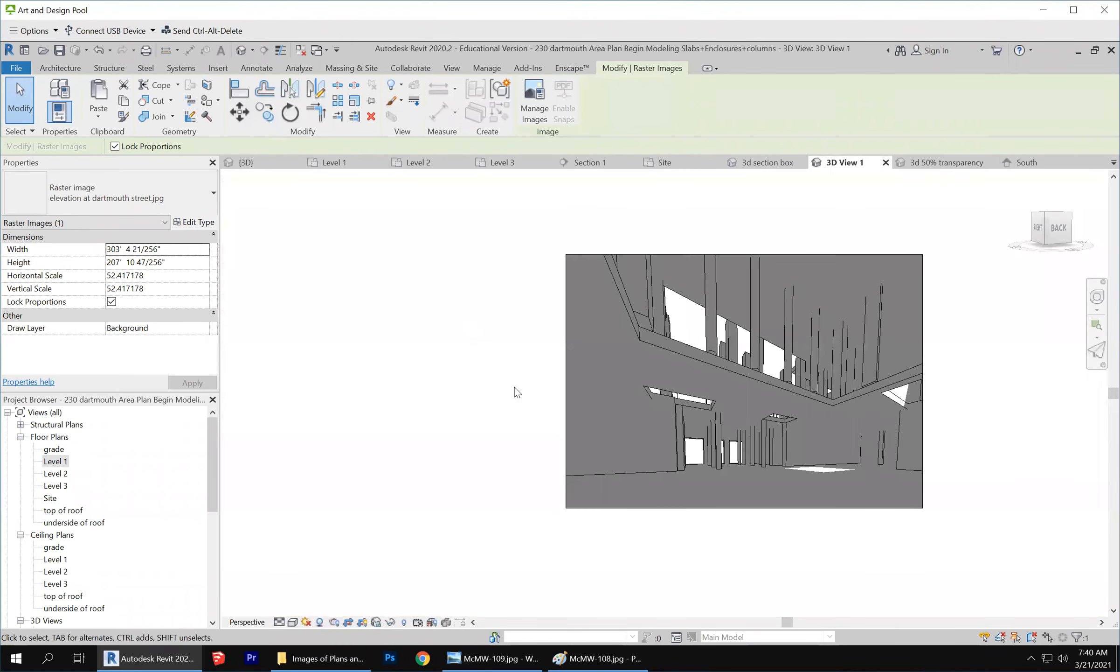
mouse_move(619, 400)
middle_mouse_down("shift")
mouse_move(622, 408)
mouse_move(496, 391)
middle_mouse_up("shift")
scroll(756, 500, "up", 6)
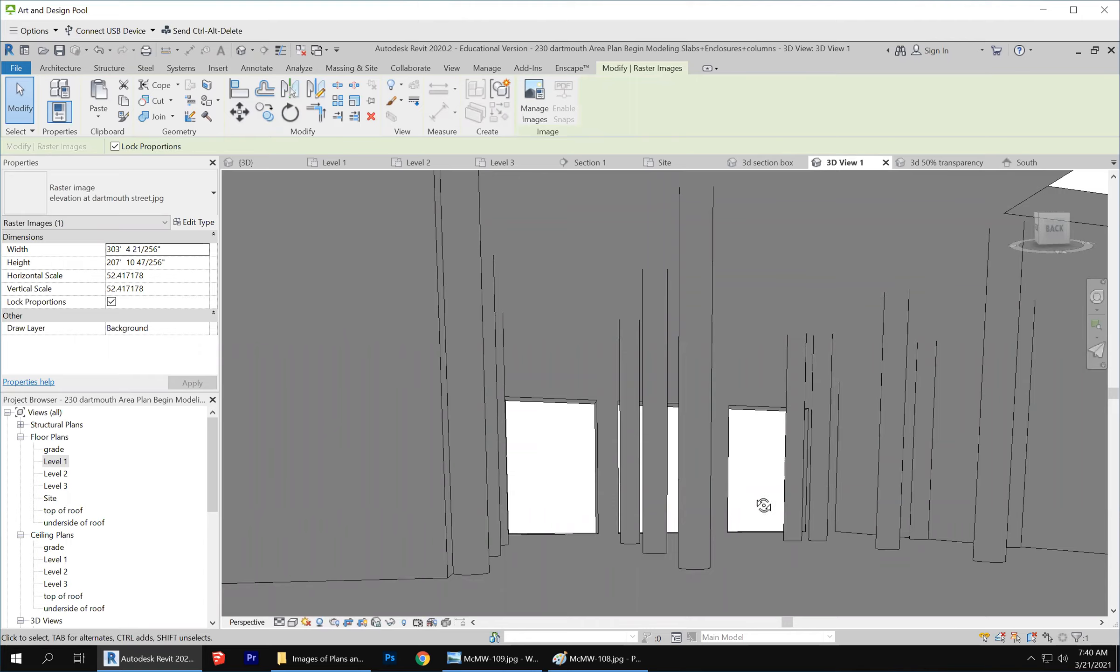
middle_click_drag(764, 504, 731, 511, "shift")
scroll(724, 499, "down", 2)
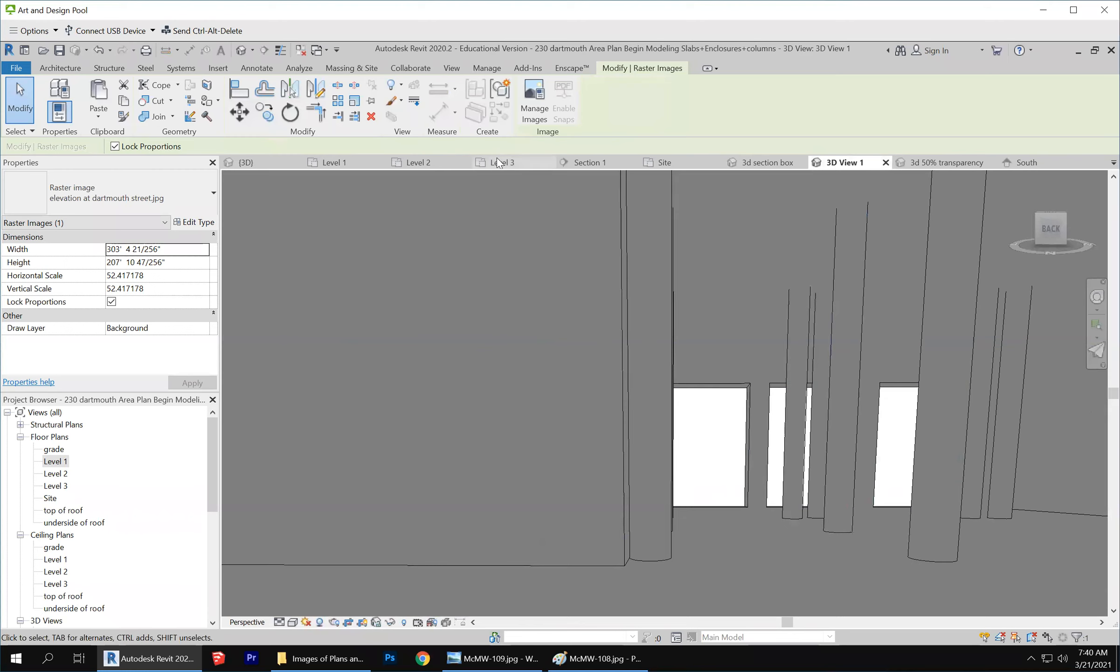
Reopen the ground-floor wall's profile in the South elevation and delete the top lines of the three entrance openings.
left_click(1020, 159)
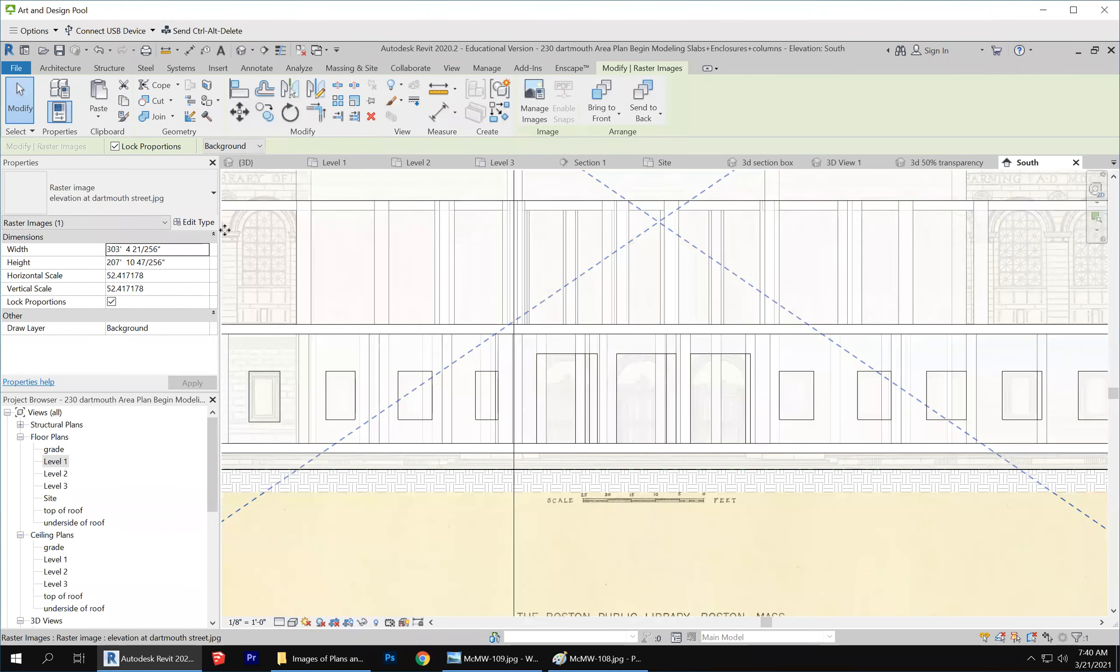
left_click(21, 93)
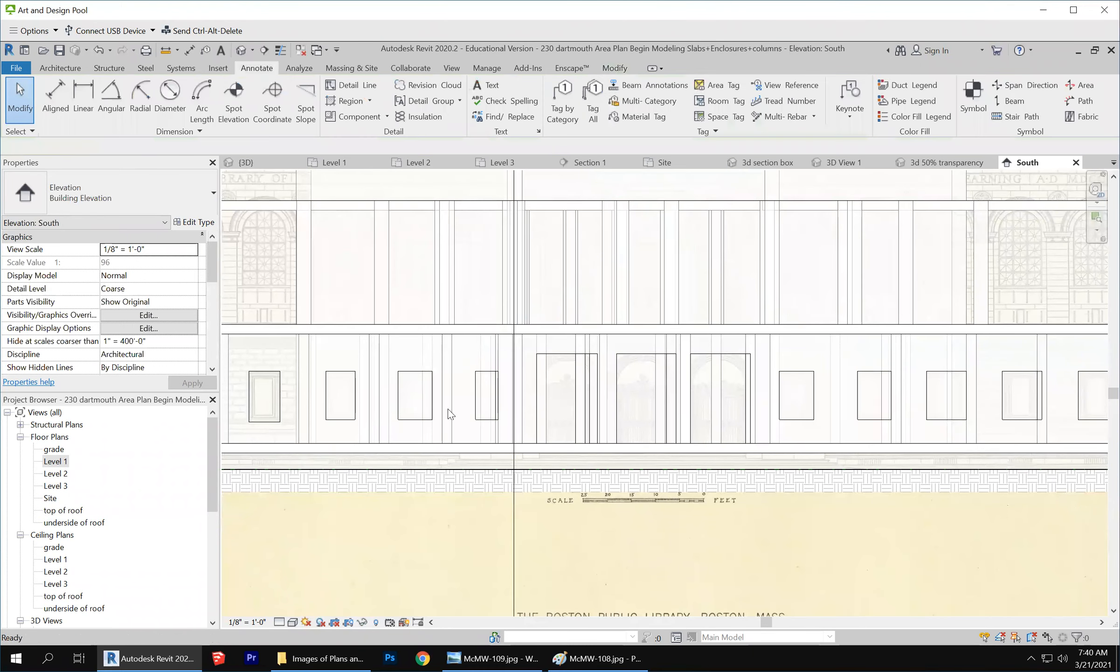
left_click(572, 361)
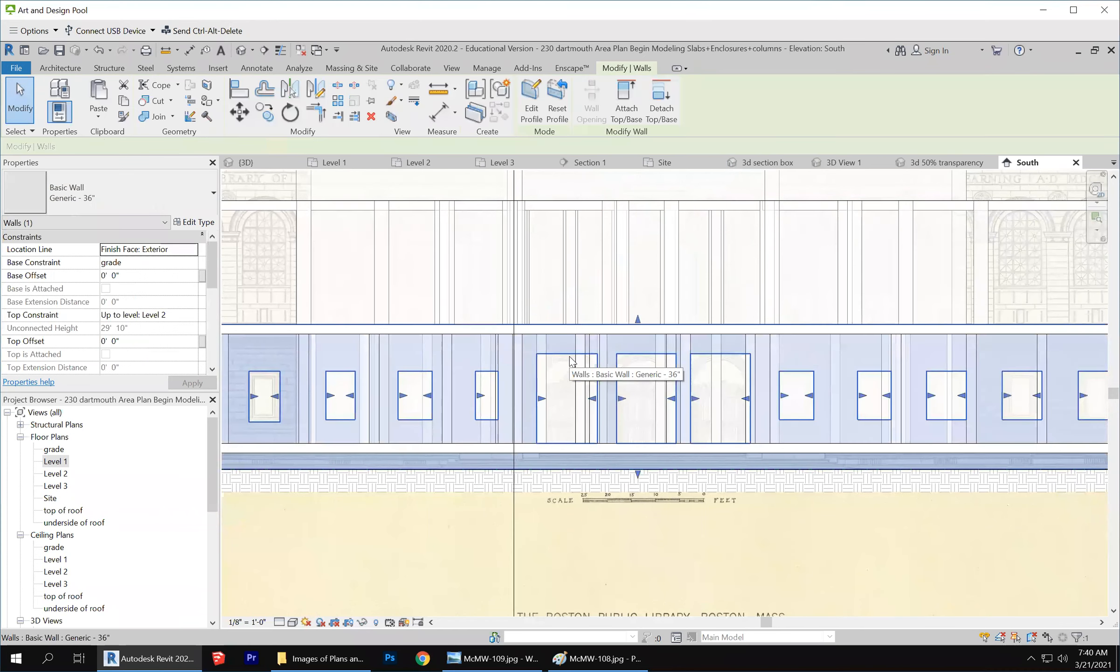
left_click(530, 95)
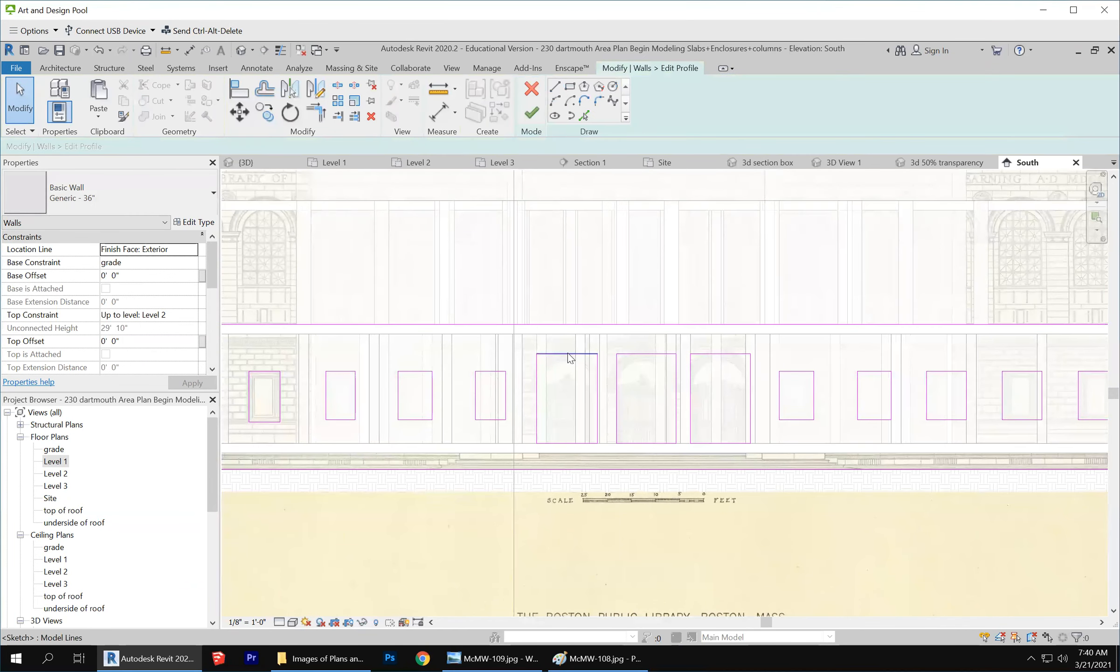
scroll(570, 358, "up", 5)
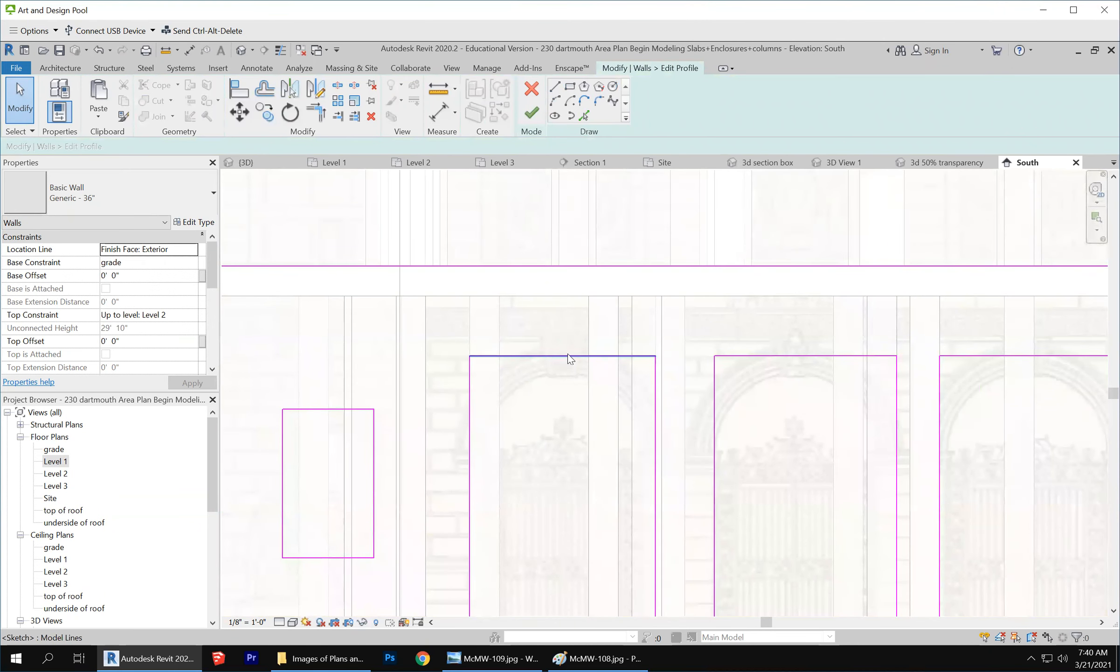
left_click(570, 356)
key("Delete")
left_click(815, 357)
key("Delete")
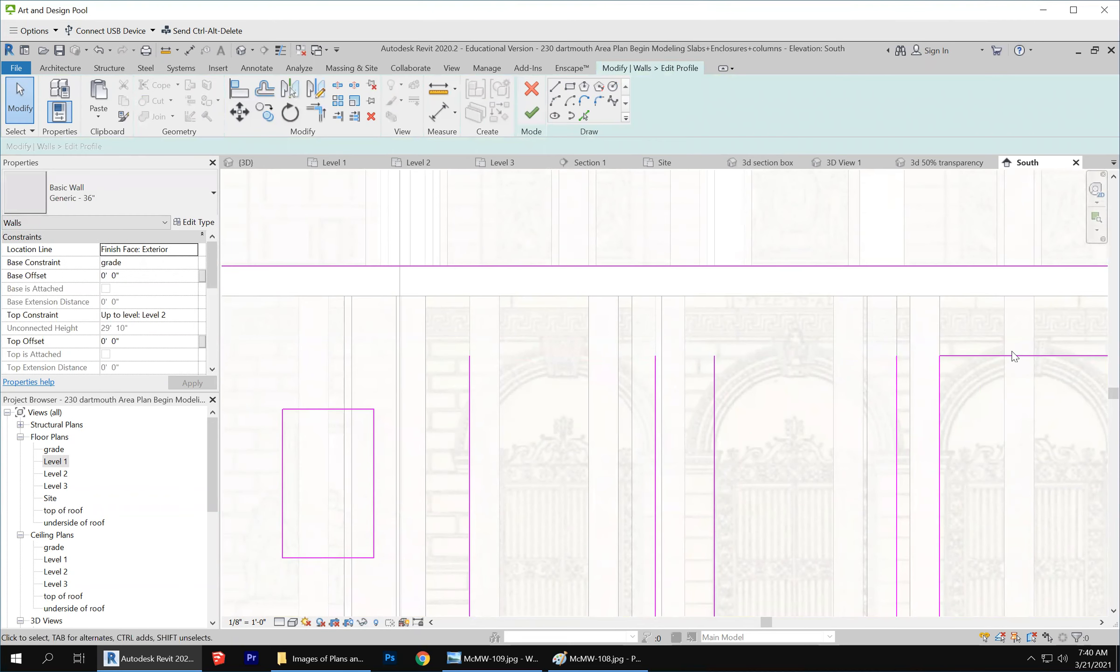
left_click(1012, 356)
key("Delete")
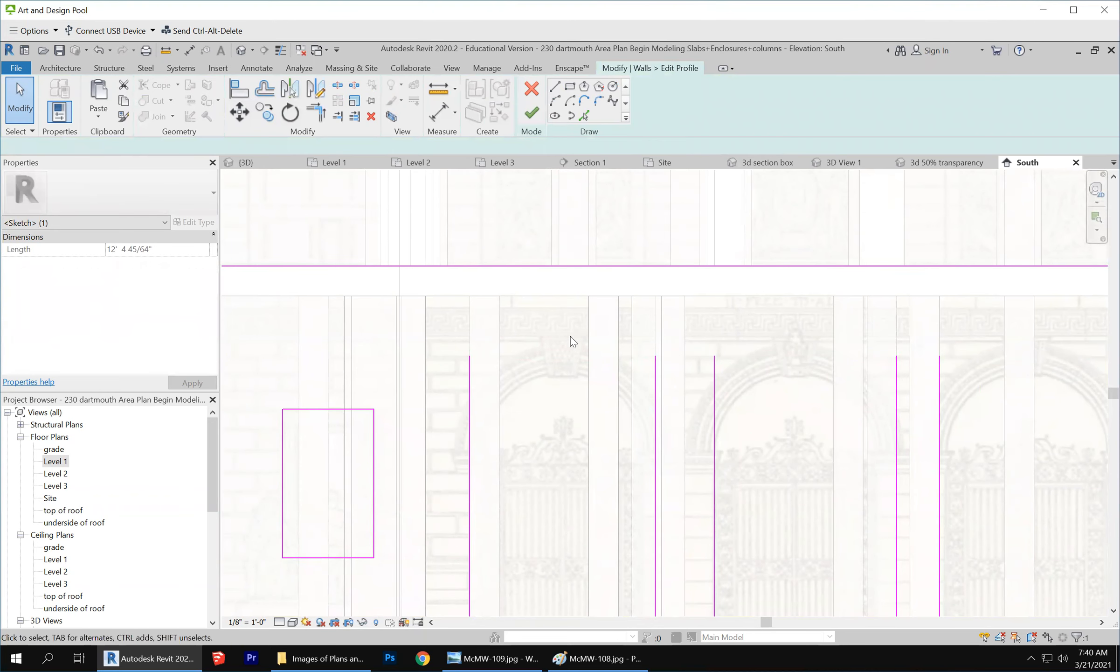
key("Escape")
Shorten both side lines of the left entrance opening from their upper ends to 12'-3" high.
scroll(583, 377, "down", 3)
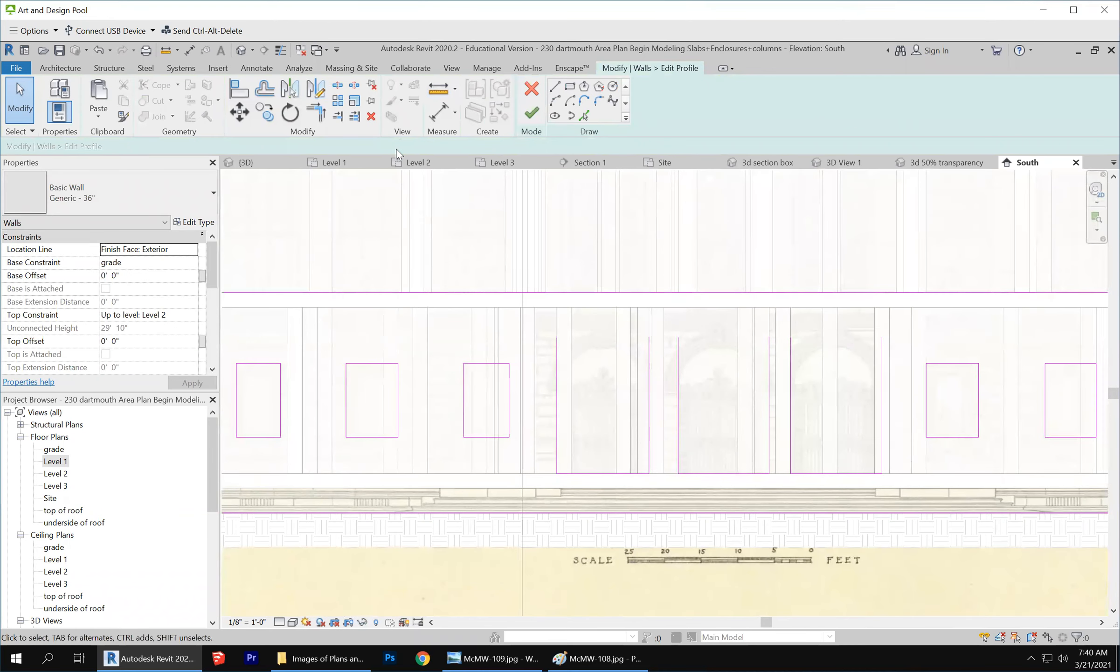
left_click(556, 375)
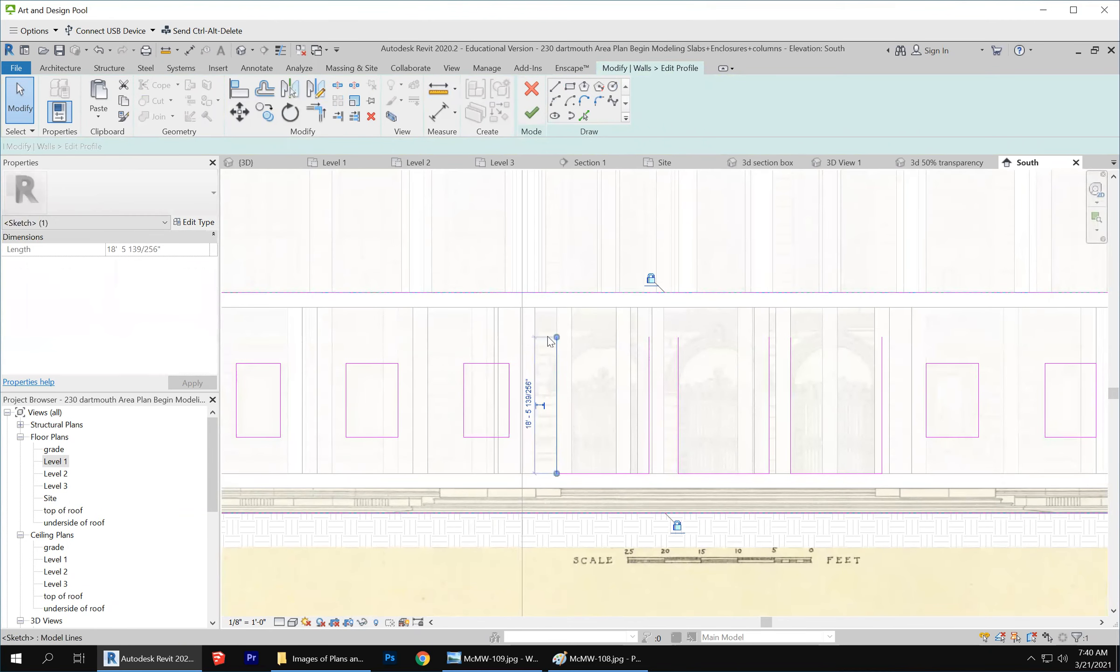
left_click_drag(556, 337, 557, 382)
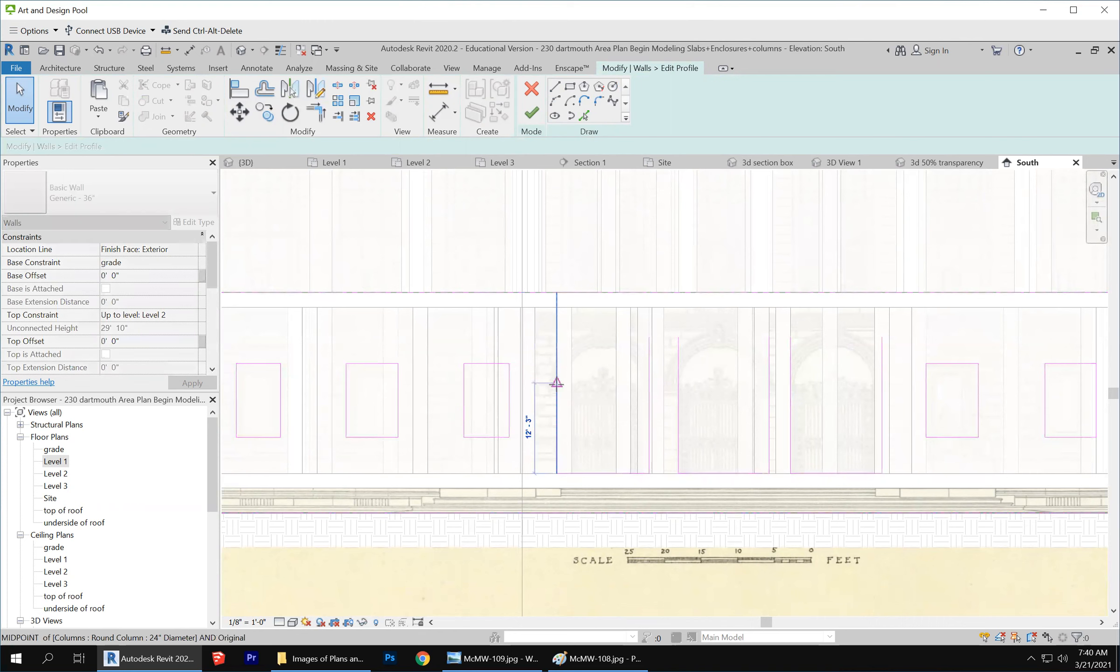
left_click(648, 365)
left_click_drag(649, 360, 649, 383)
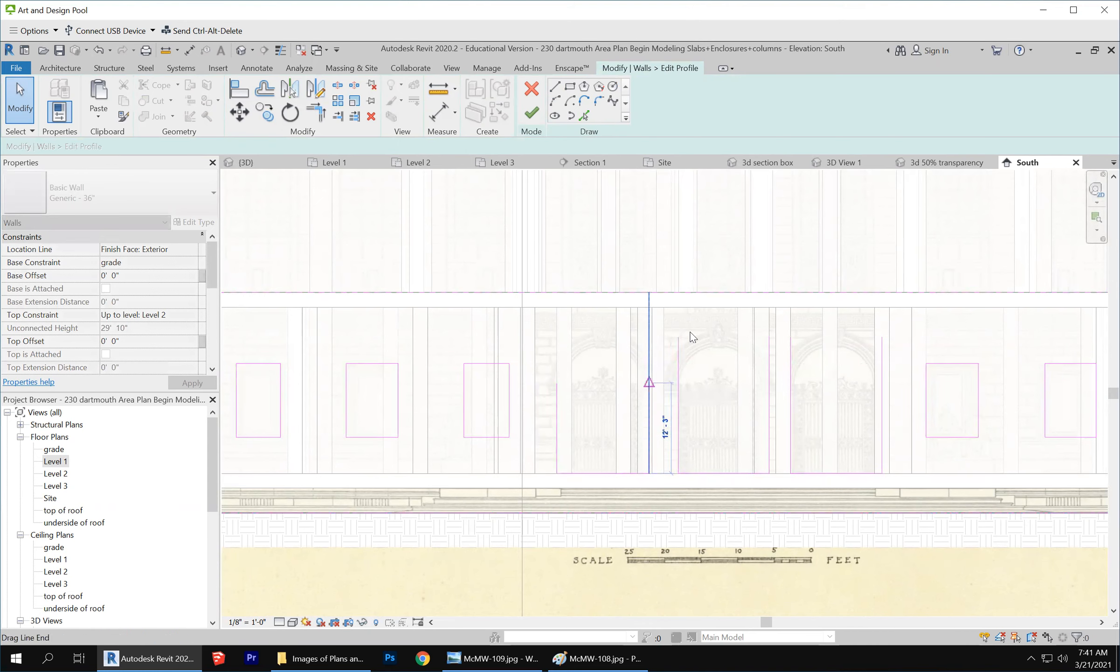
Shorten the middle entrance opening's left side line to 12'-3" and right side line to 12'-0", and shift the right line slightly inward.
left_click(678, 369)
left_click_drag(679, 339, 678, 382)
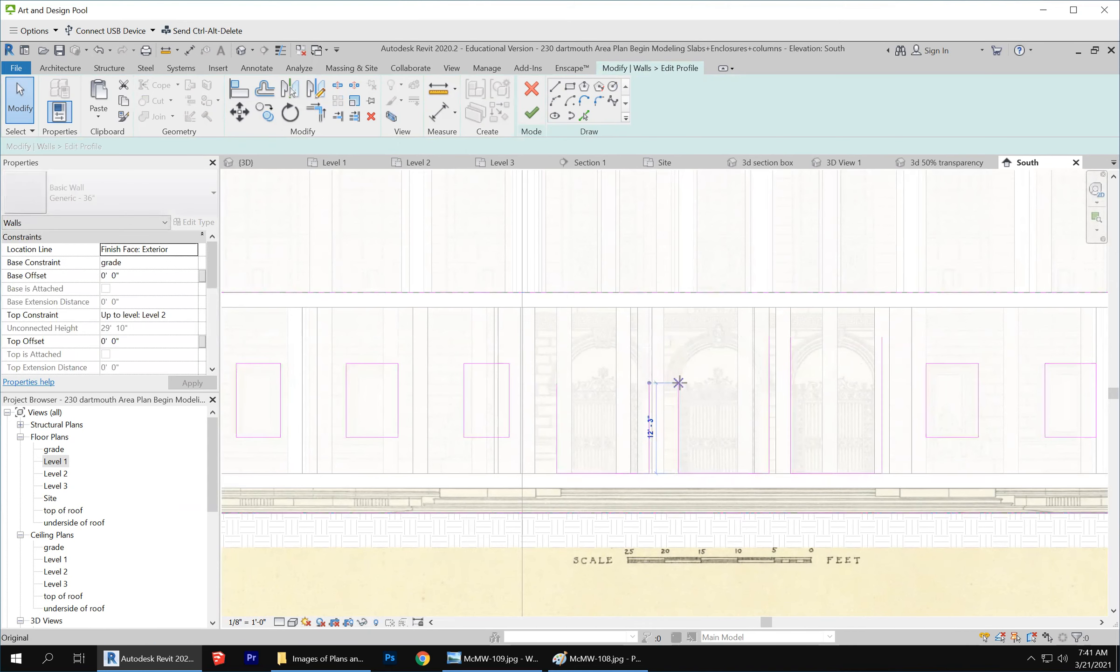
left_click(770, 373)
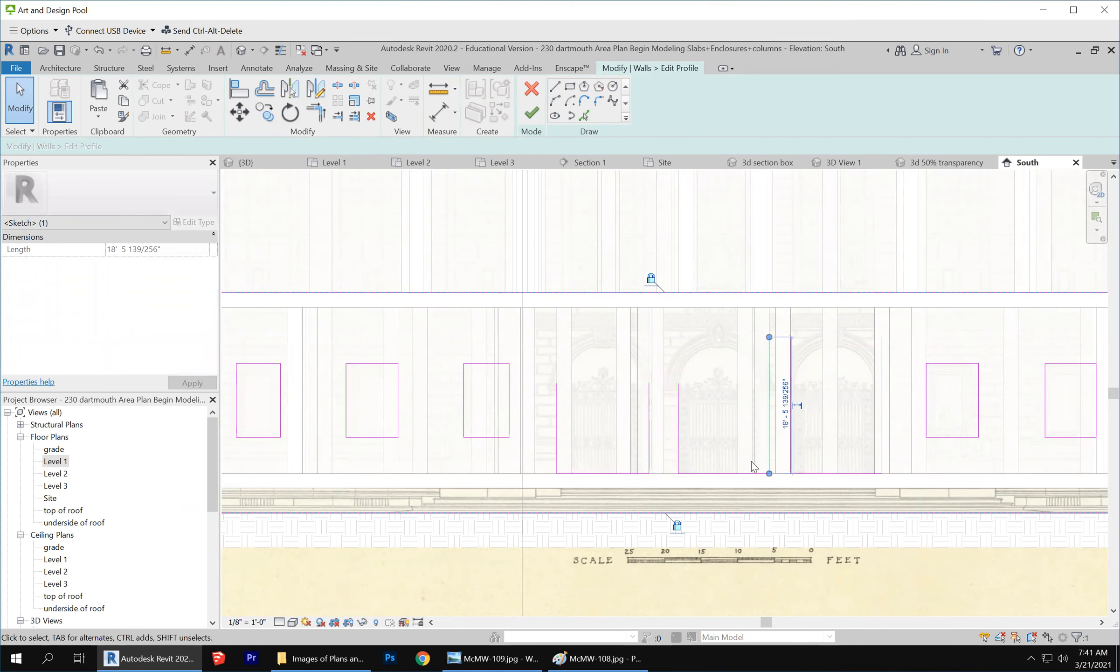
scroll(751, 430, "up", 2)
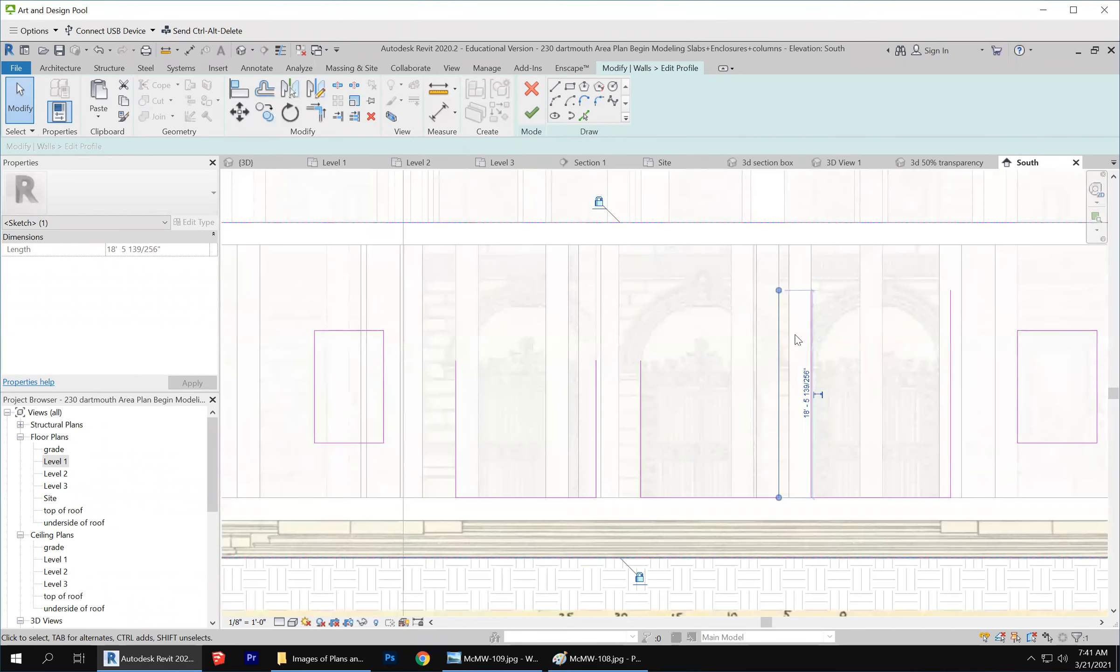
left_click_drag(779, 290, 780, 362)
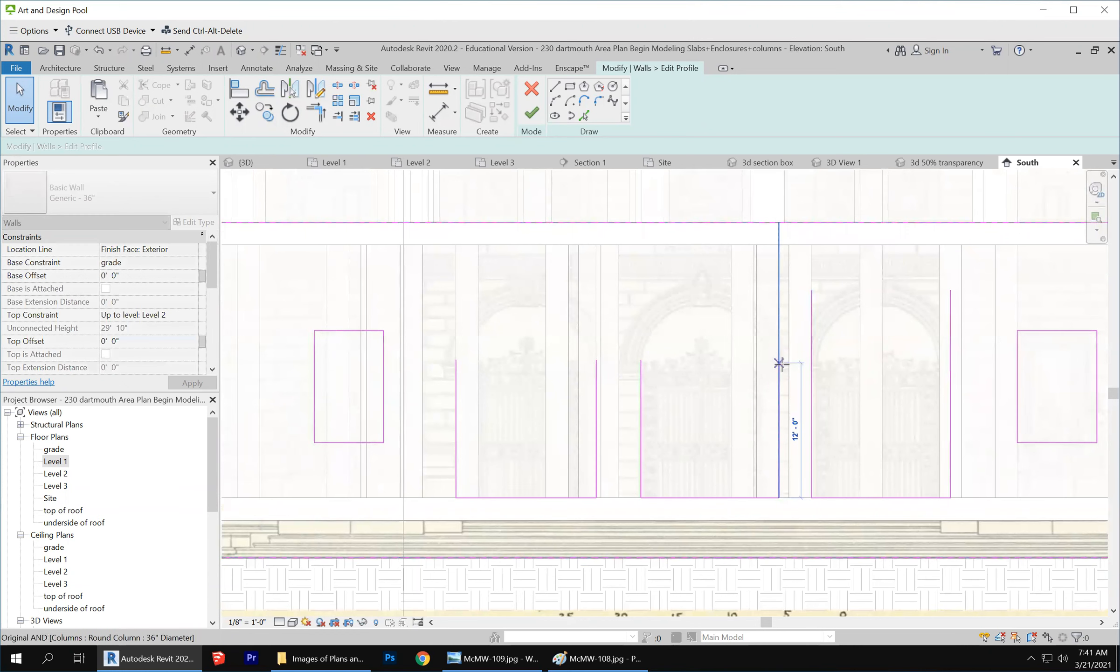
left_click_drag(779, 404, 769, 407)
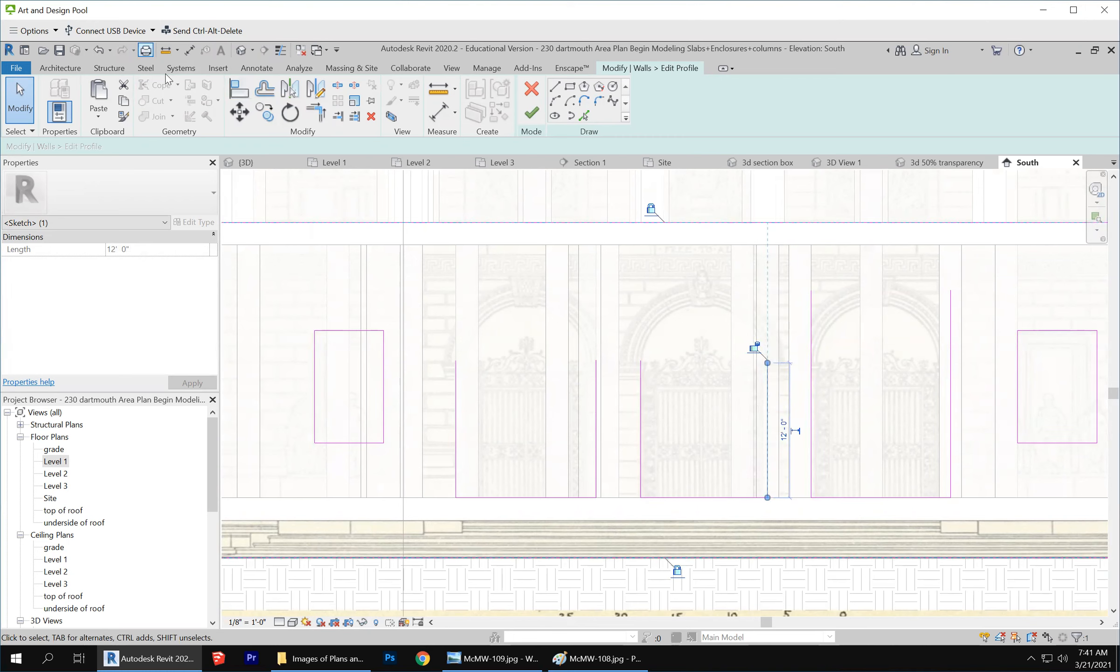
Place aligned dimensions across the widths of the left, middle and right entrance openings.
left_click(257, 68)
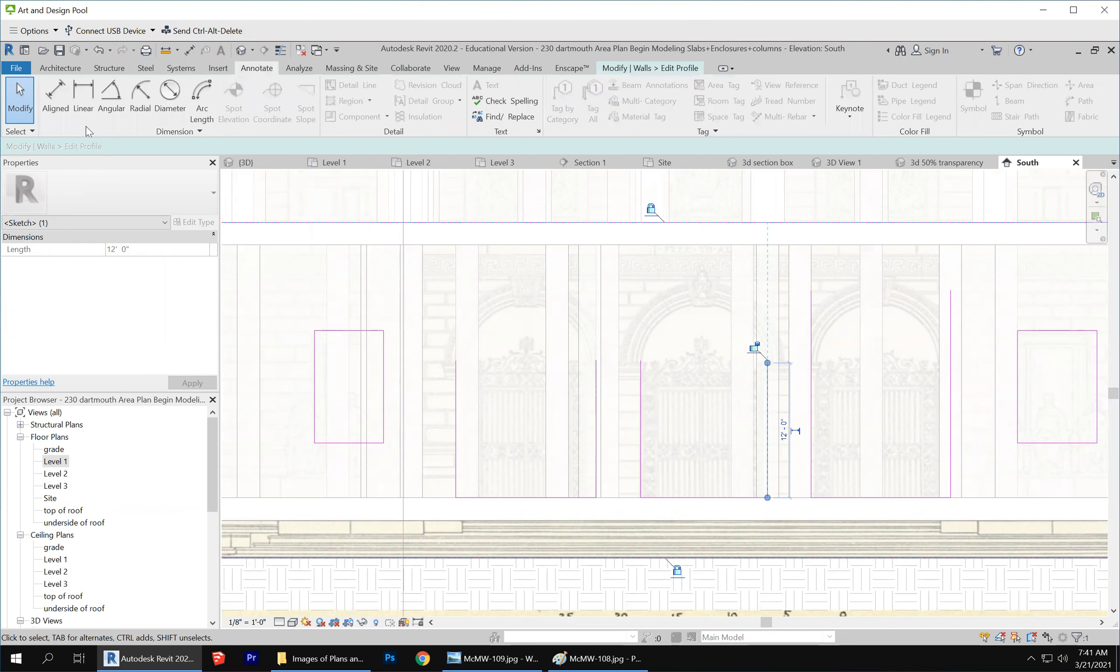
left_click(55, 100)
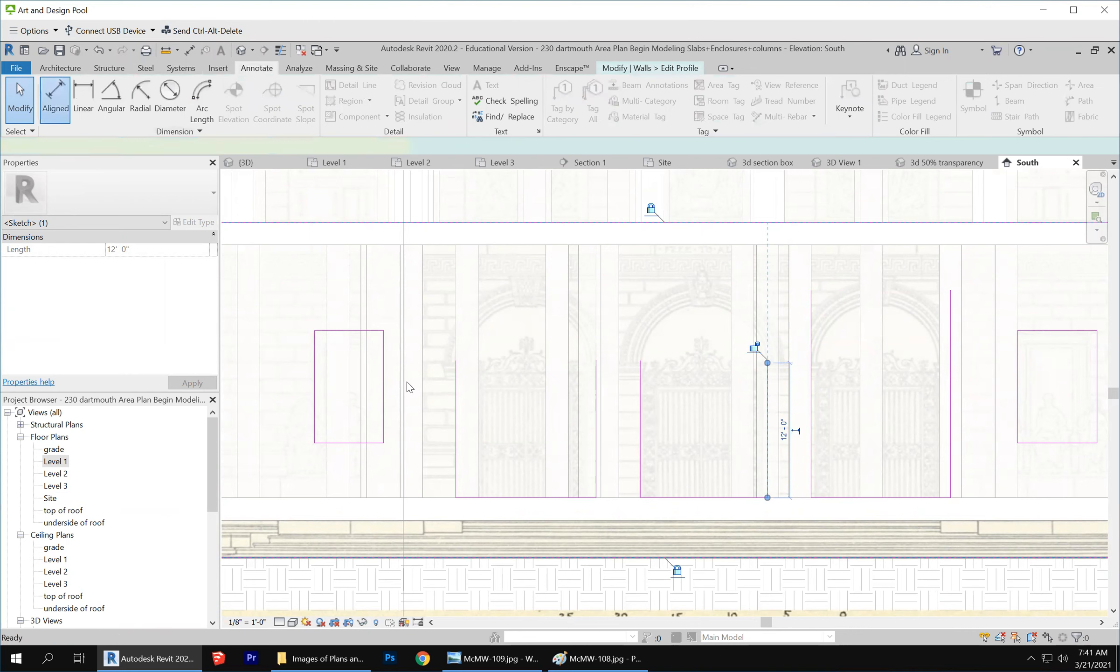
left_click(456, 419)
left_click(594, 419)
left_click(528, 446)
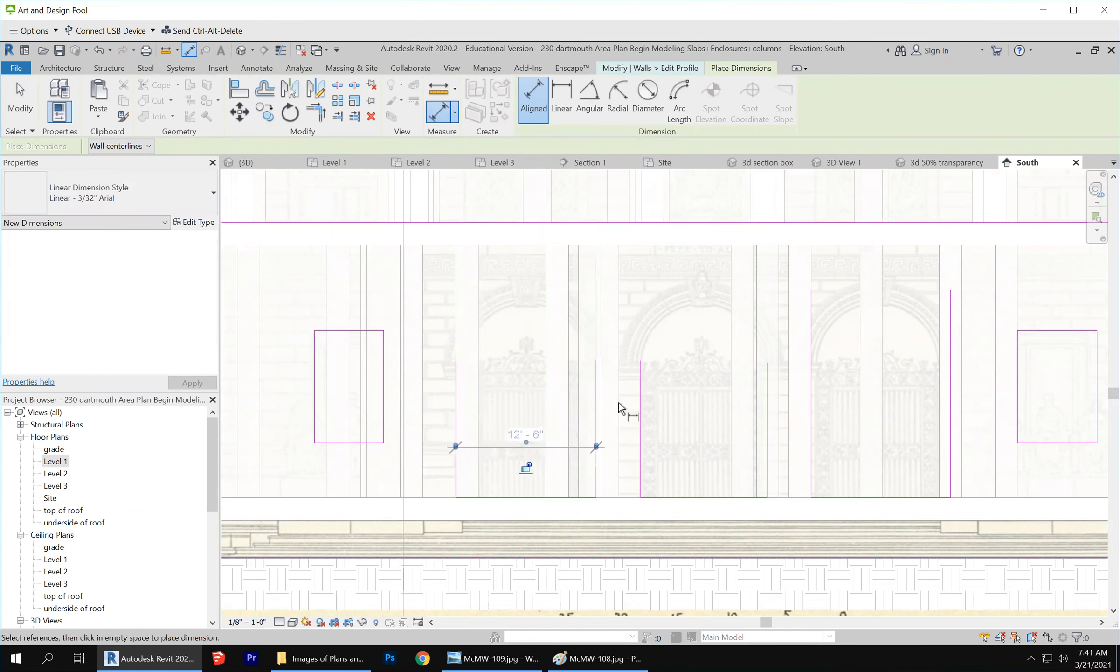
left_click(641, 406)
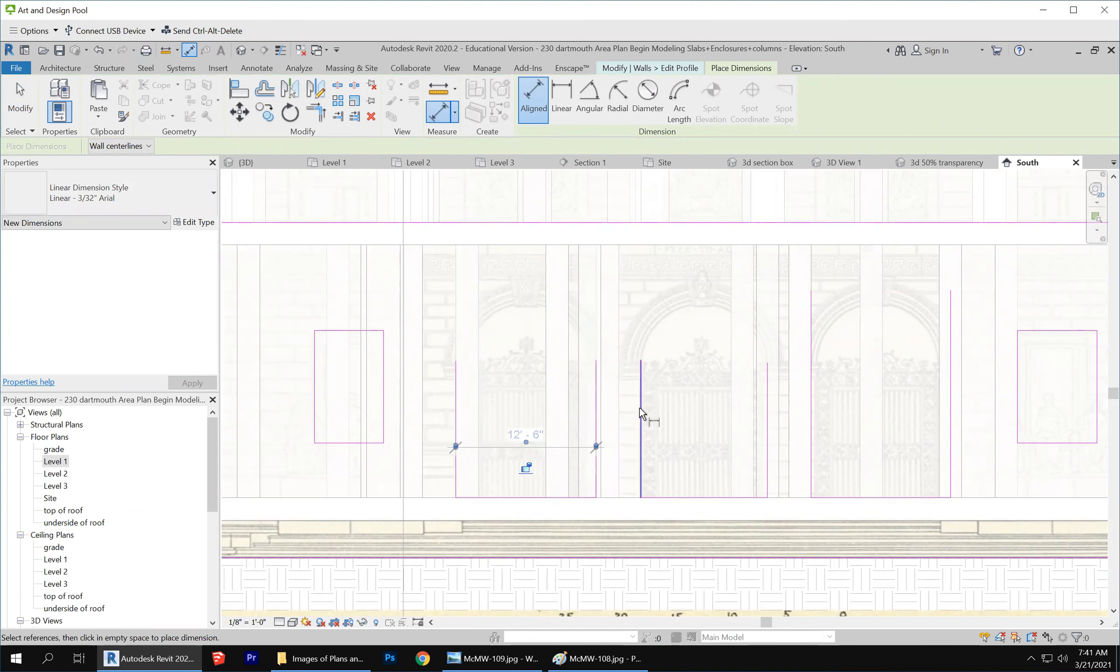
left_click(767, 411)
left_click(698, 438)
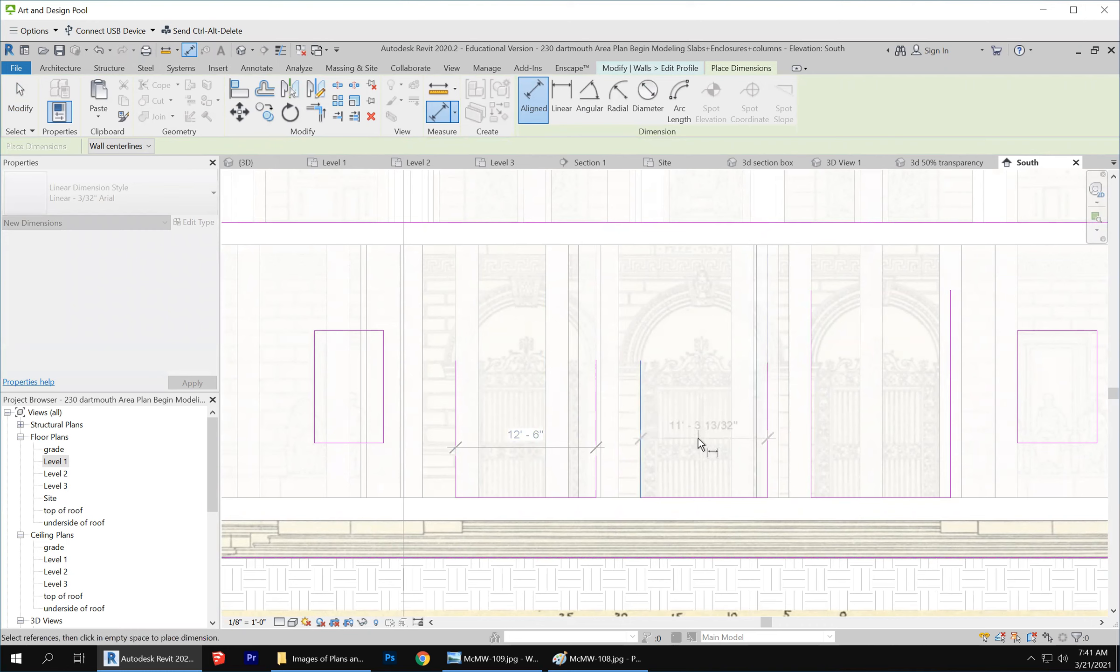
left_click(812, 386)
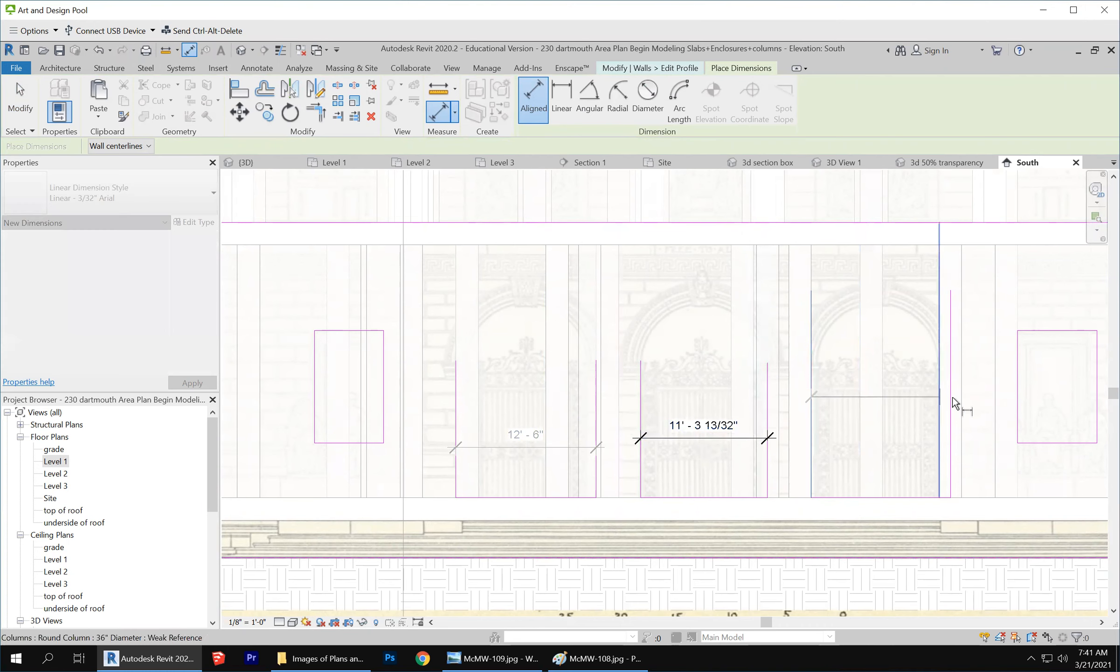
left_click(952, 397)
left_click(899, 436)
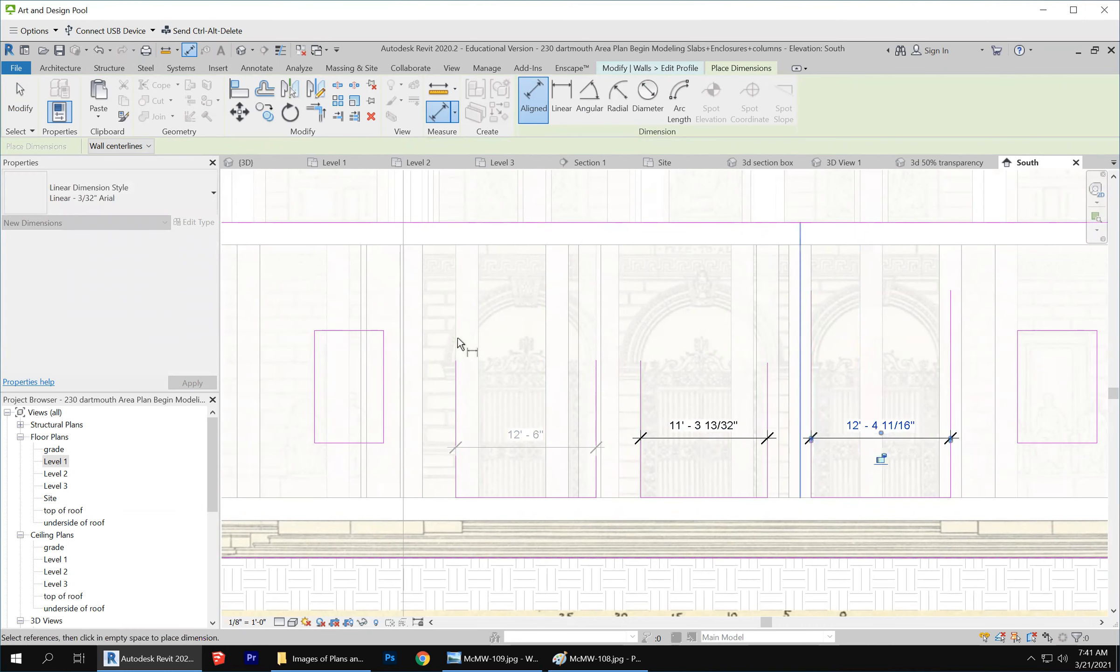
key("Escape")
key("Escape")
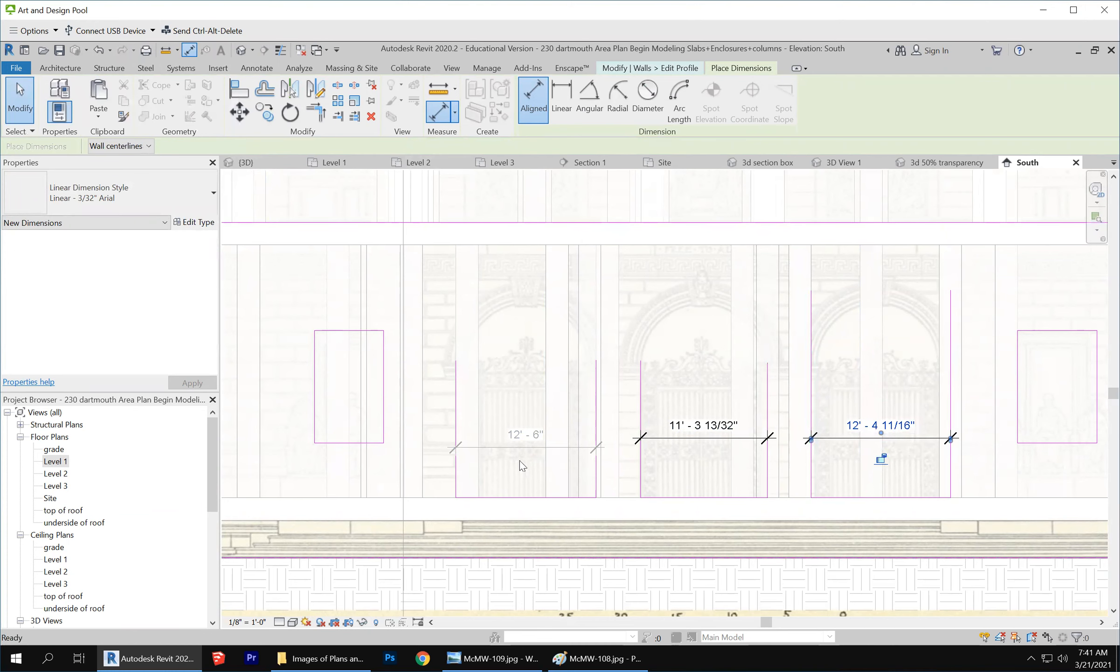
Set the widths of the middle and right entrance openings to 12'-6" by moving their left side lines.
left_click(641, 404)
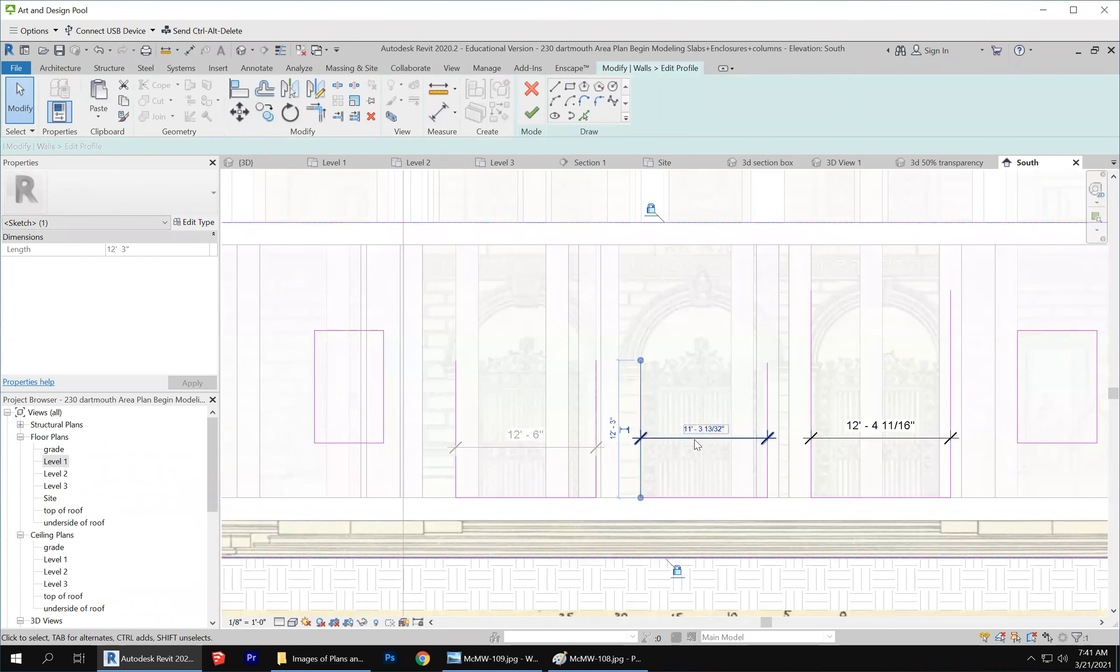
left_click(703, 429)
type("12 6")
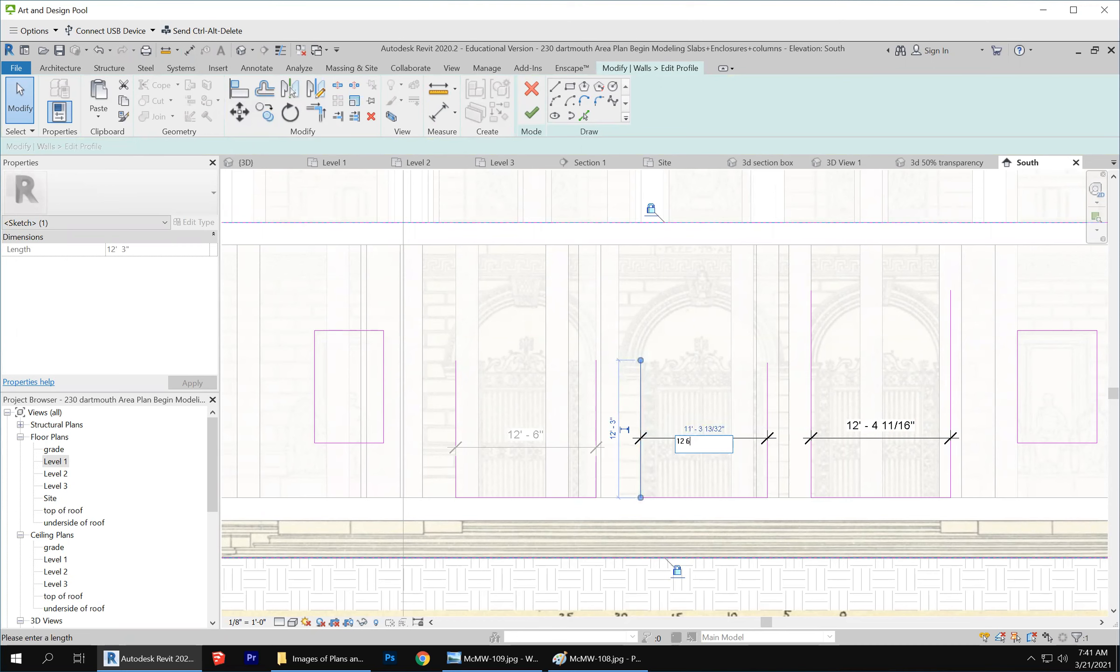
key("Return")
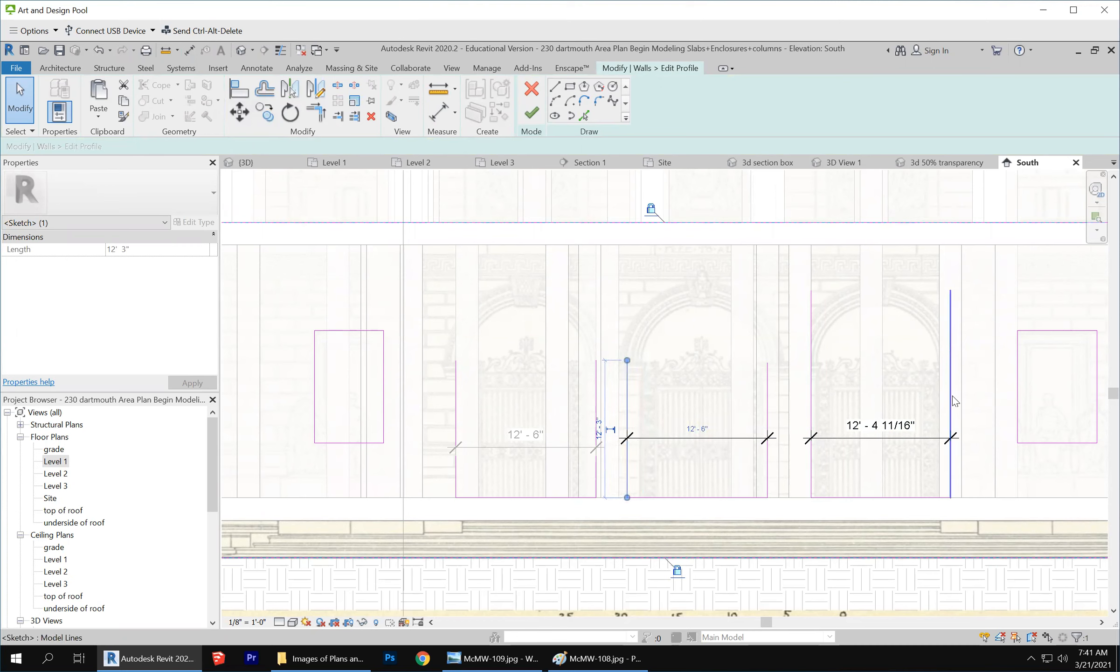
left_click(812, 407)
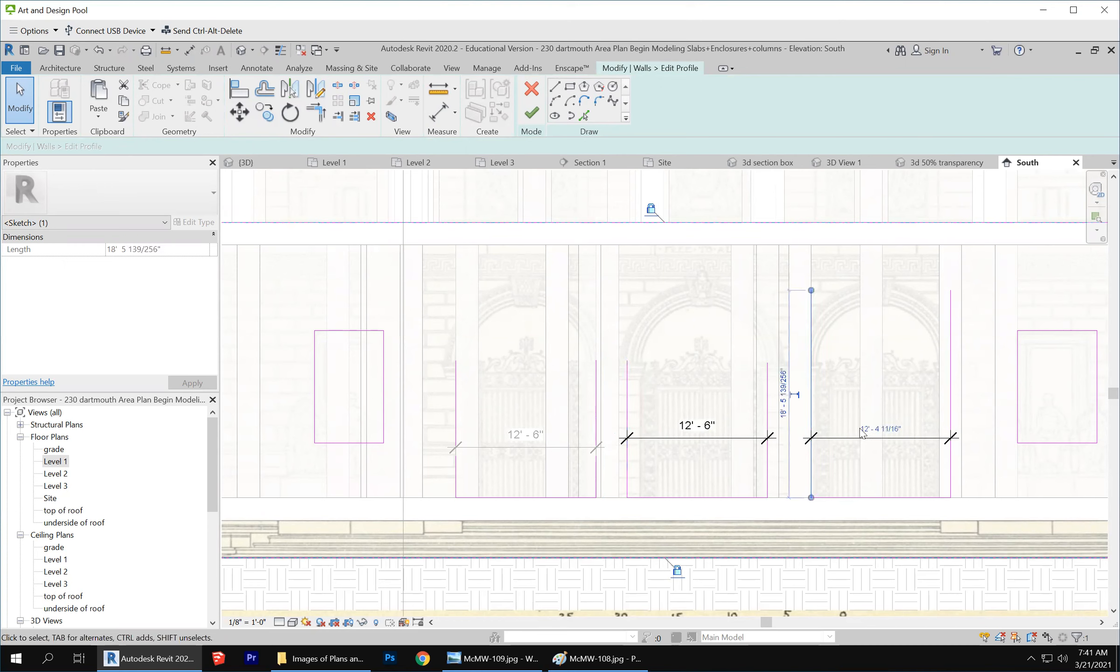
left_click(863, 426)
type("12'")
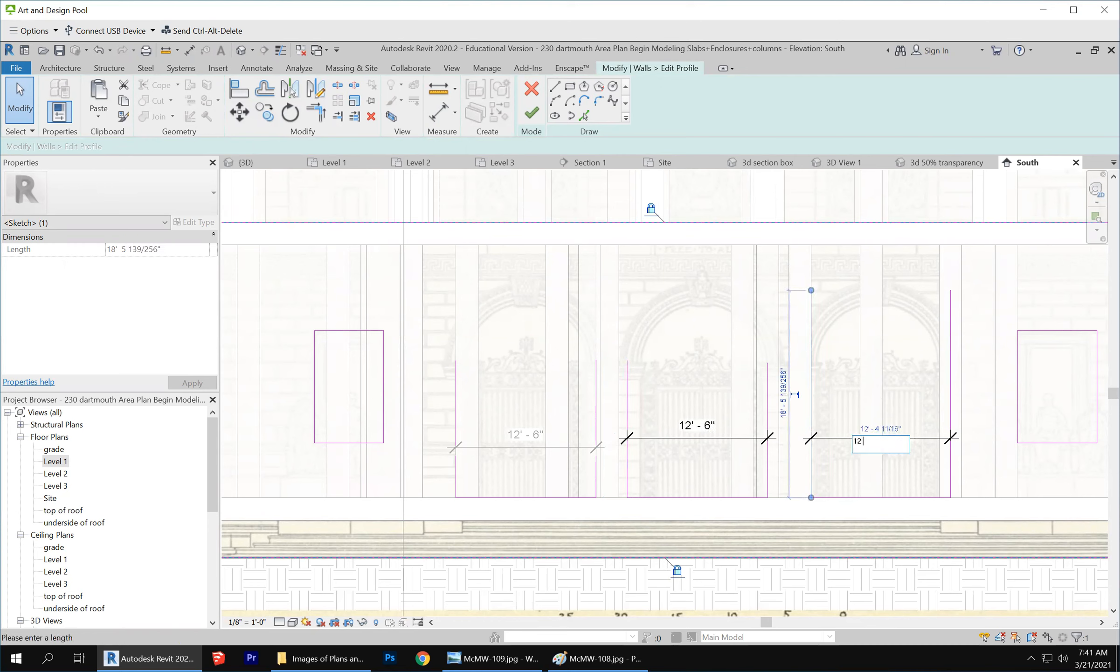
type(" - 6")
key("Return")
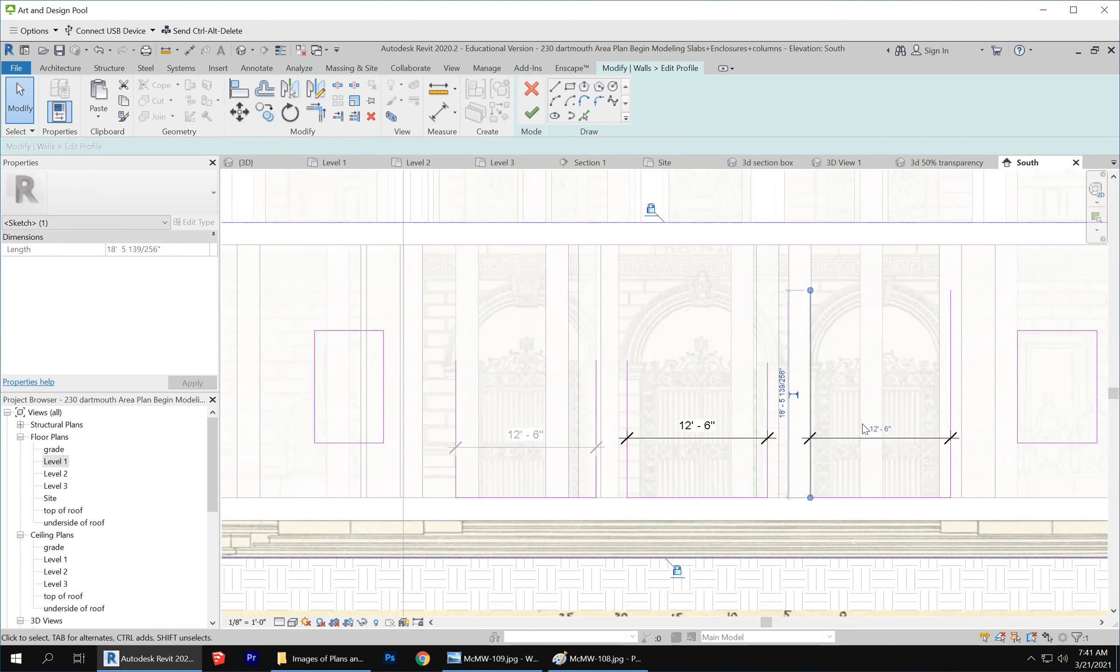
left_click(627, 423)
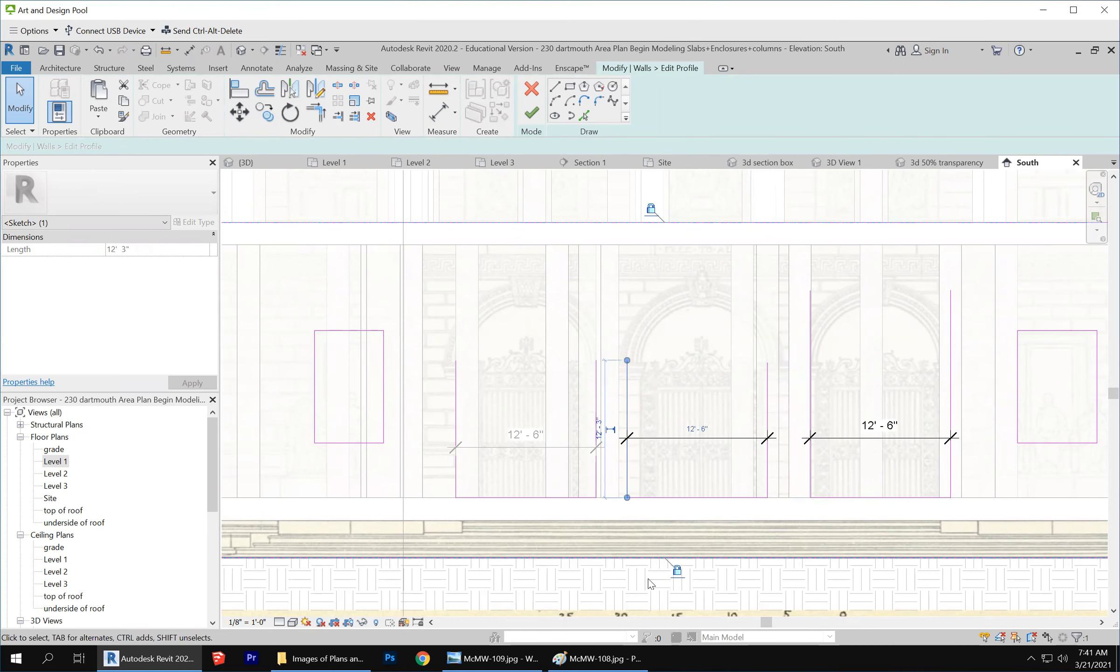
left_click(604, 590)
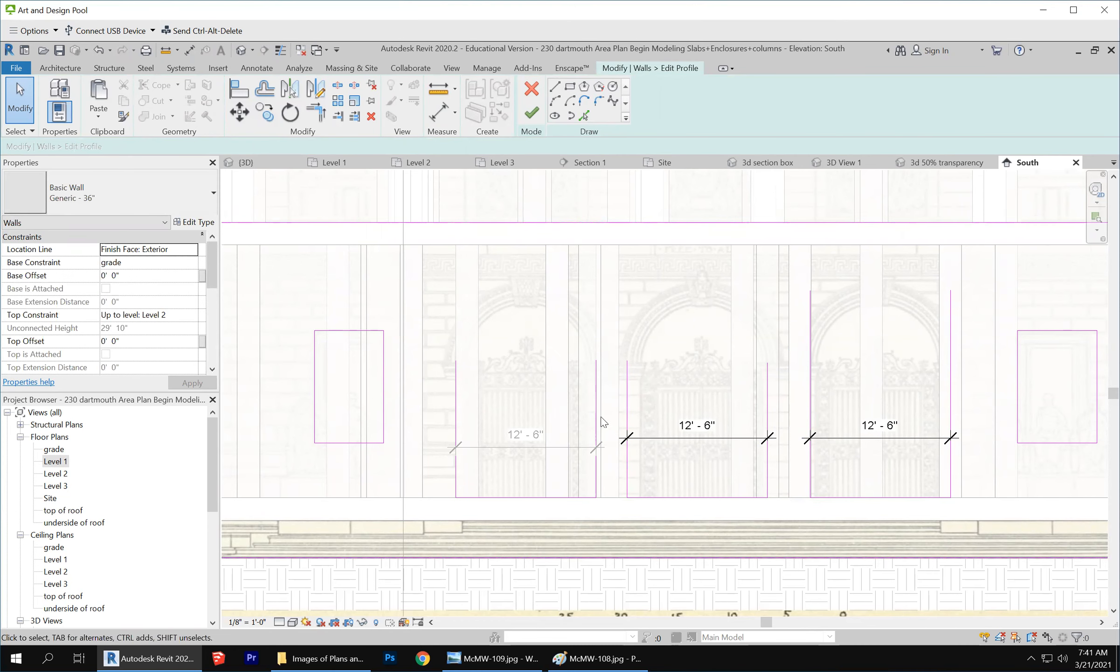
Set the length of both side lines of the left entrance opening to 12'-6".
scroll(604, 422, "down", 2)
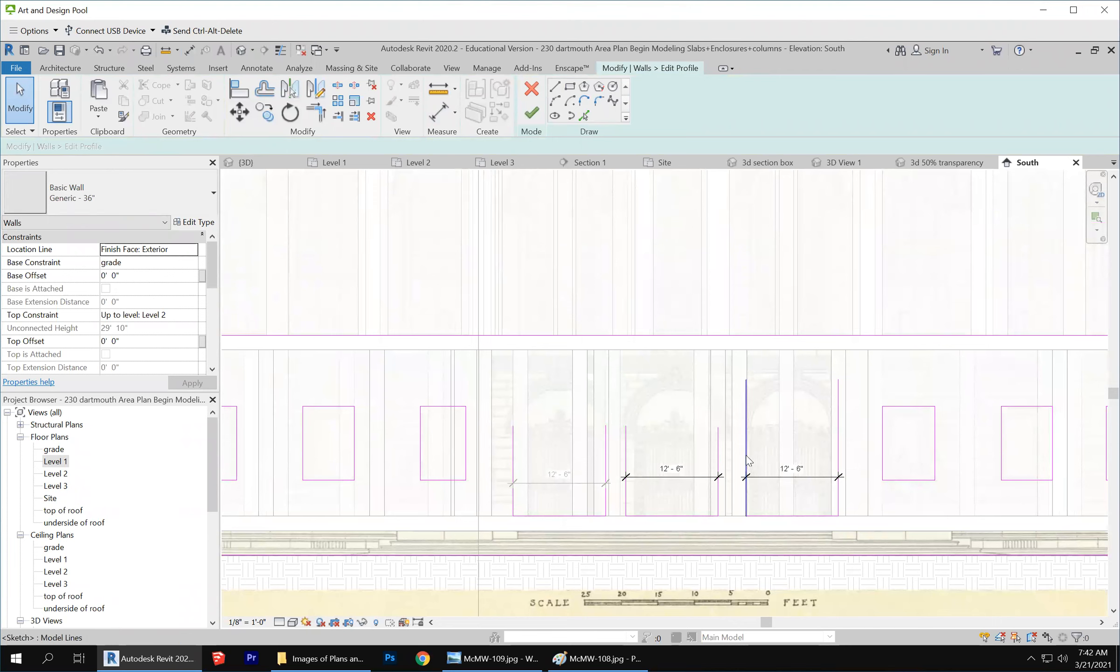
left_click(514, 455)
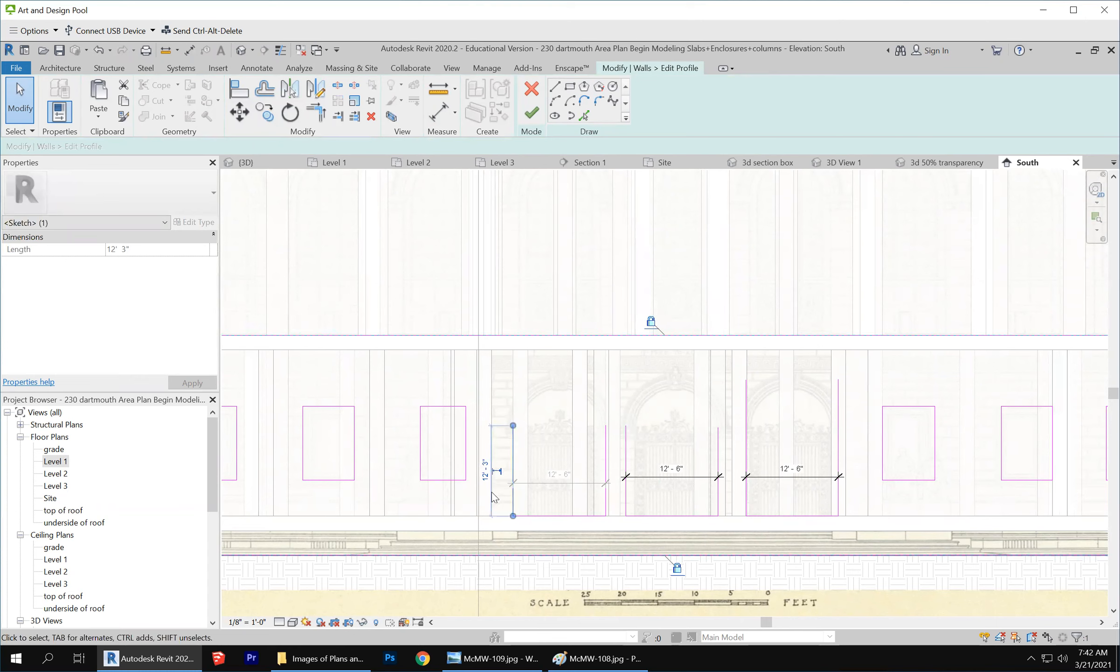
left_click(485, 470)
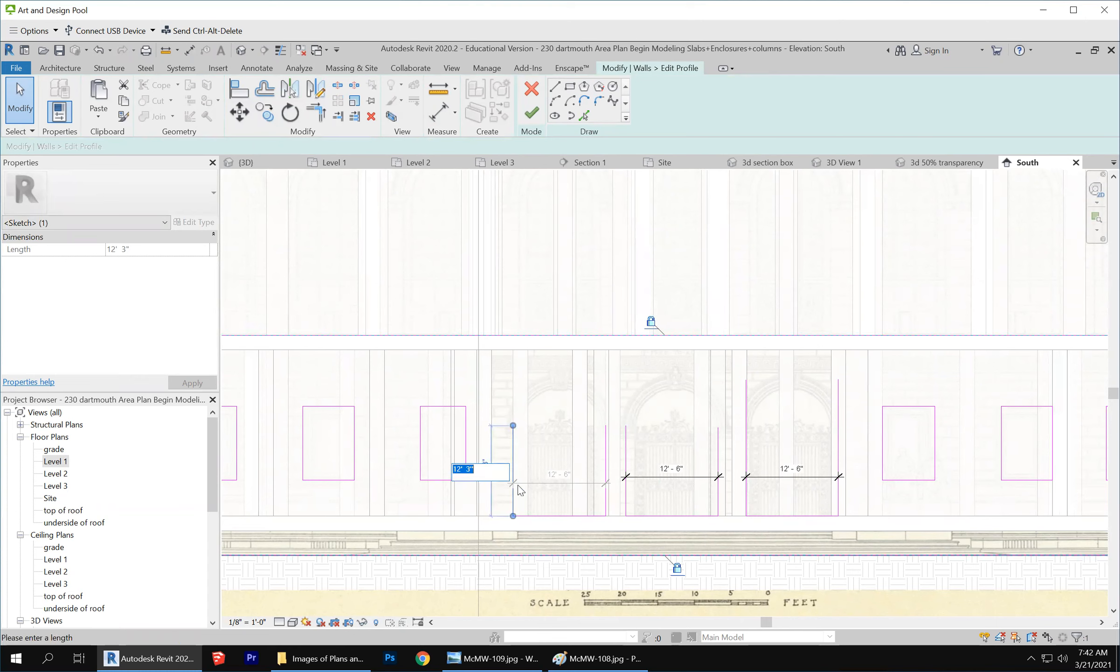
type("12'  6")
key("Return")
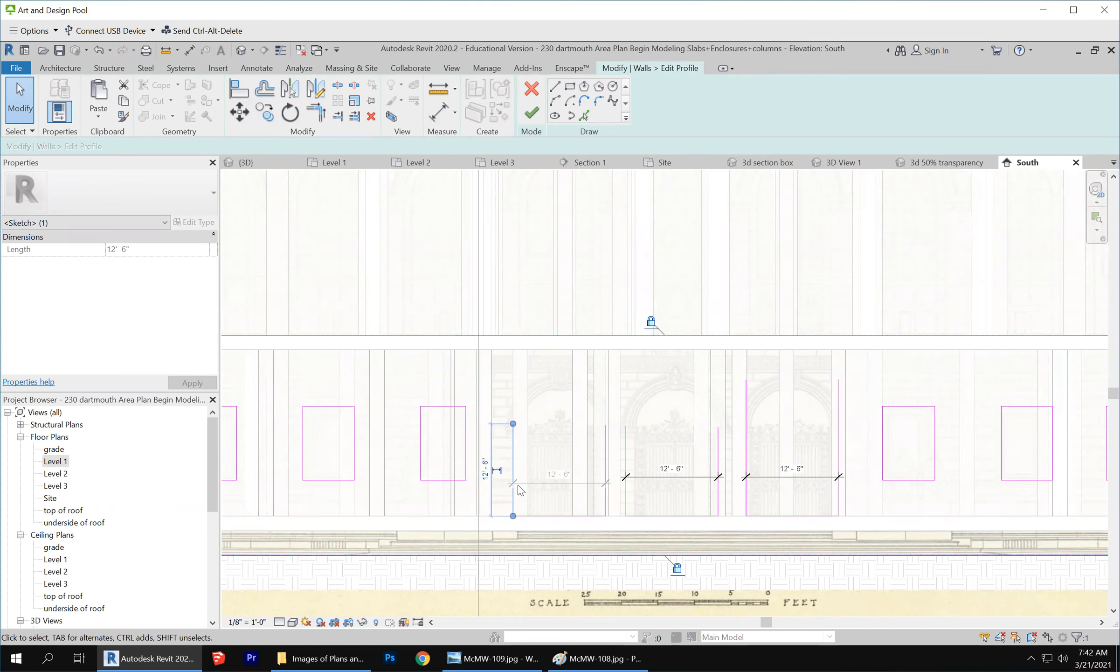
left_click(606, 452)
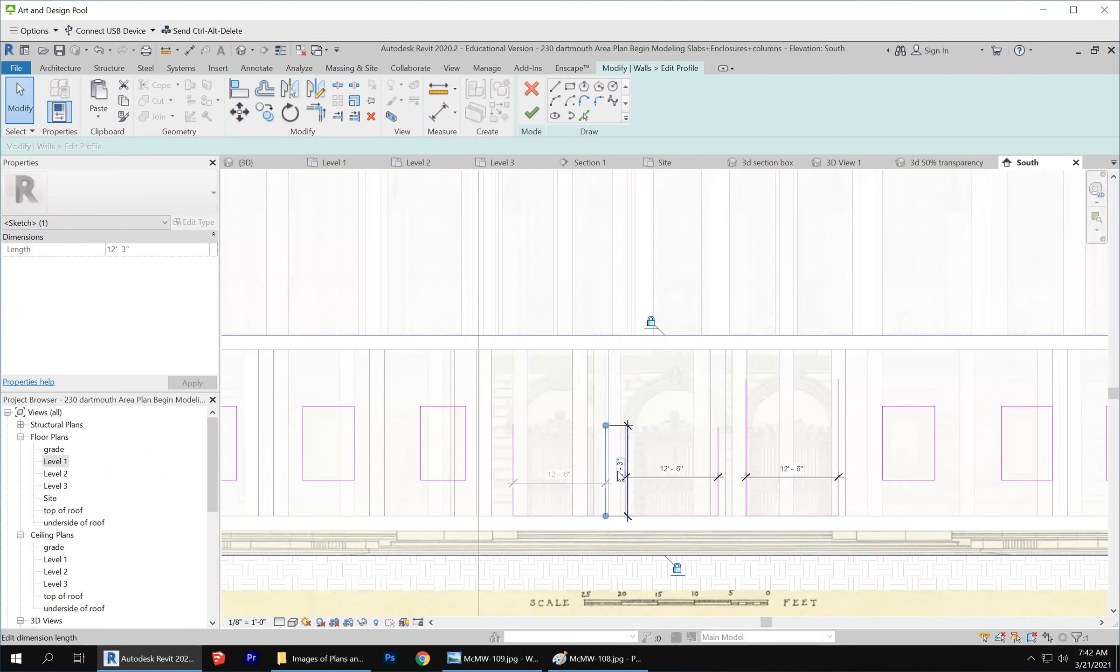
left_click(619, 471)
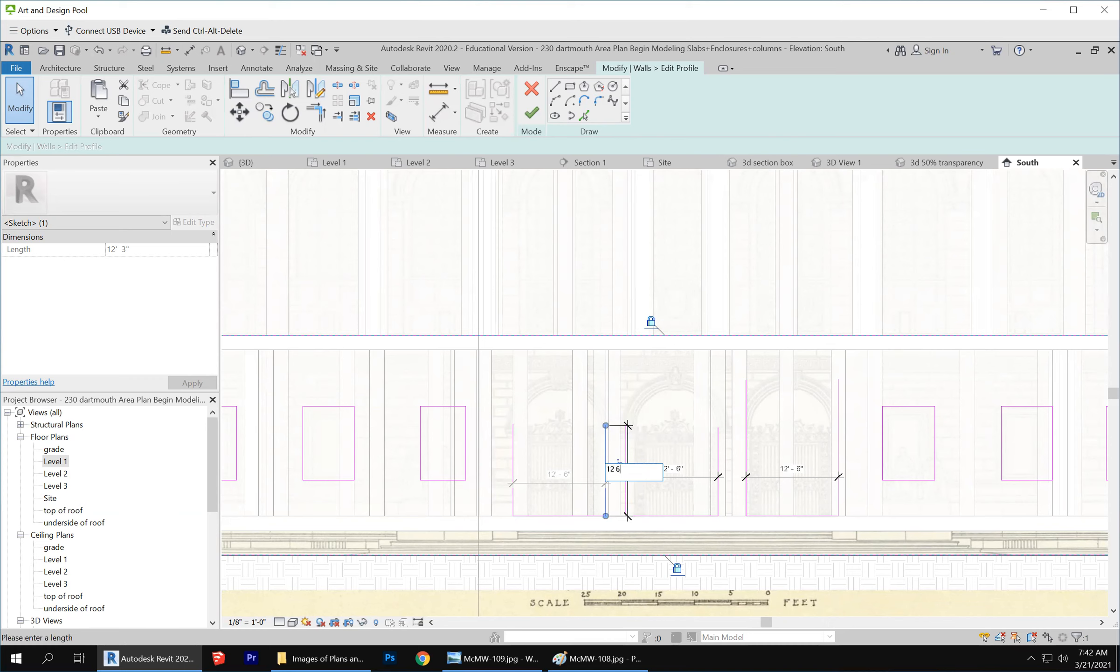
key("Return")
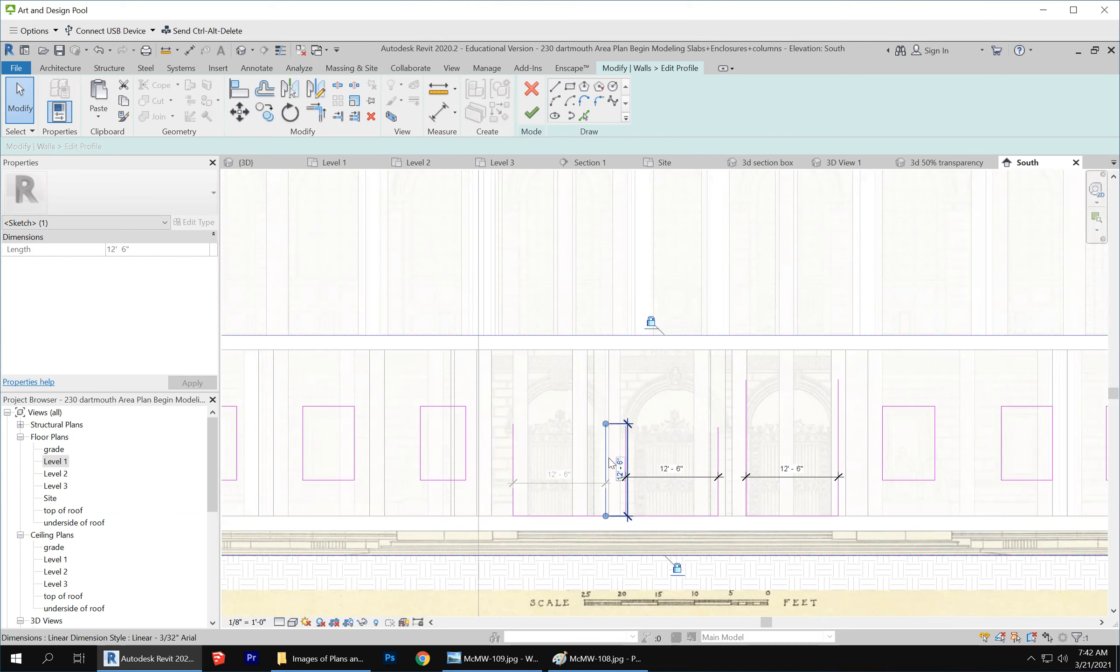
Set the length of the middle entrance opening's left side line to 12'-6".
left_click(628, 449)
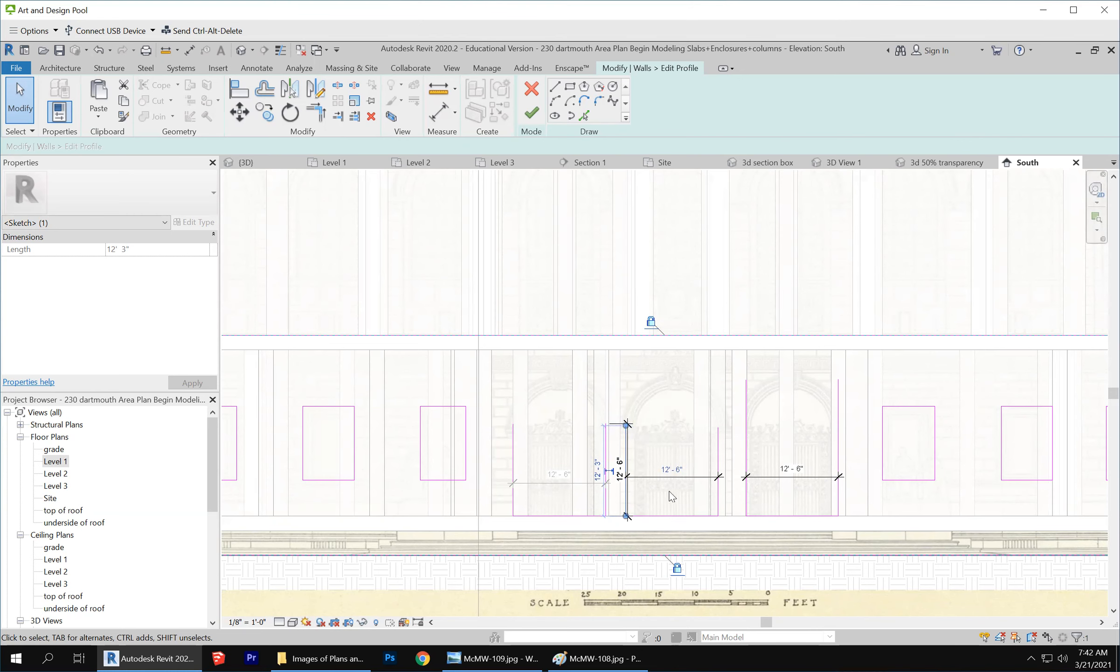
scroll(602, 468, "up", 4)
left_click(616, 464)
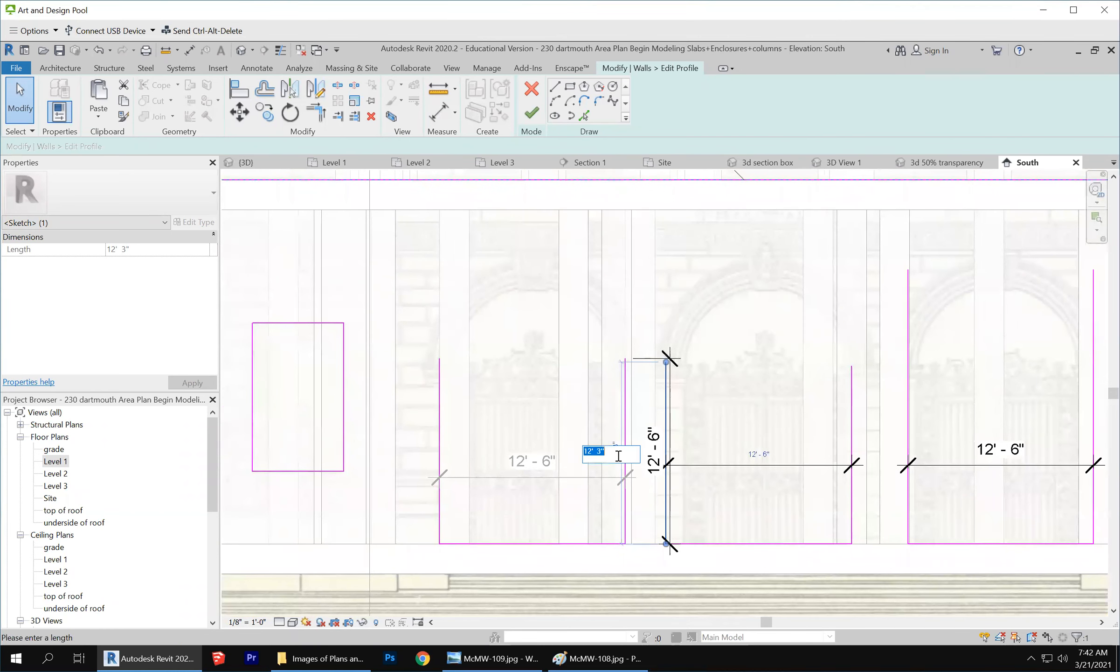
type("12'  6")
key("Return")
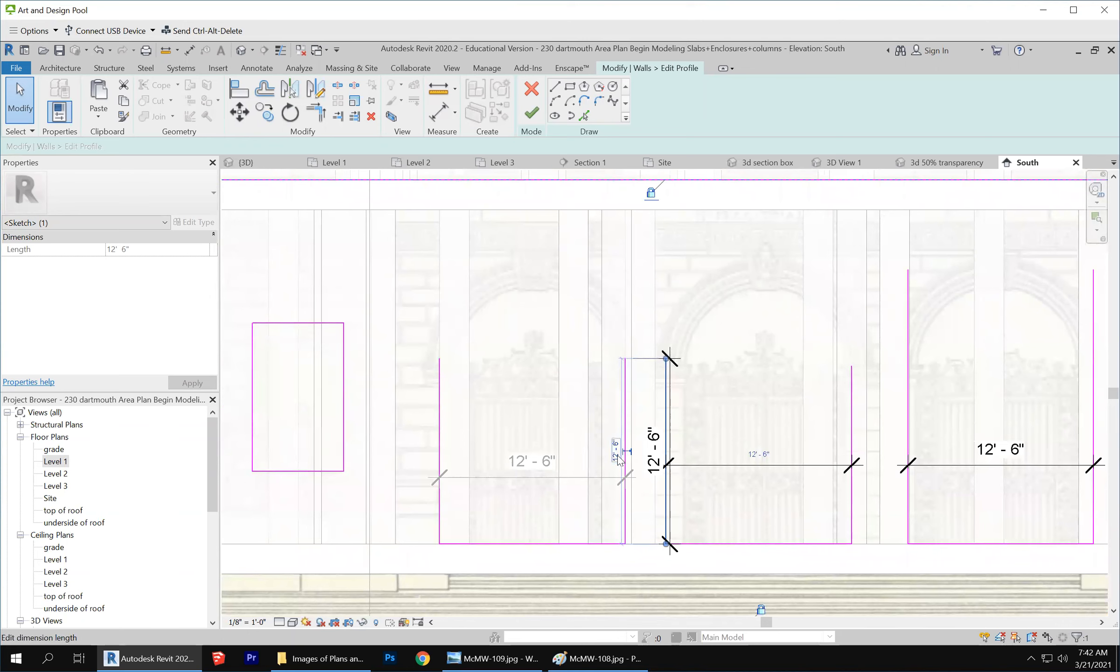
Set the length of the middle entrance opening's right side line to 12'-6".
left_click(852, 420)
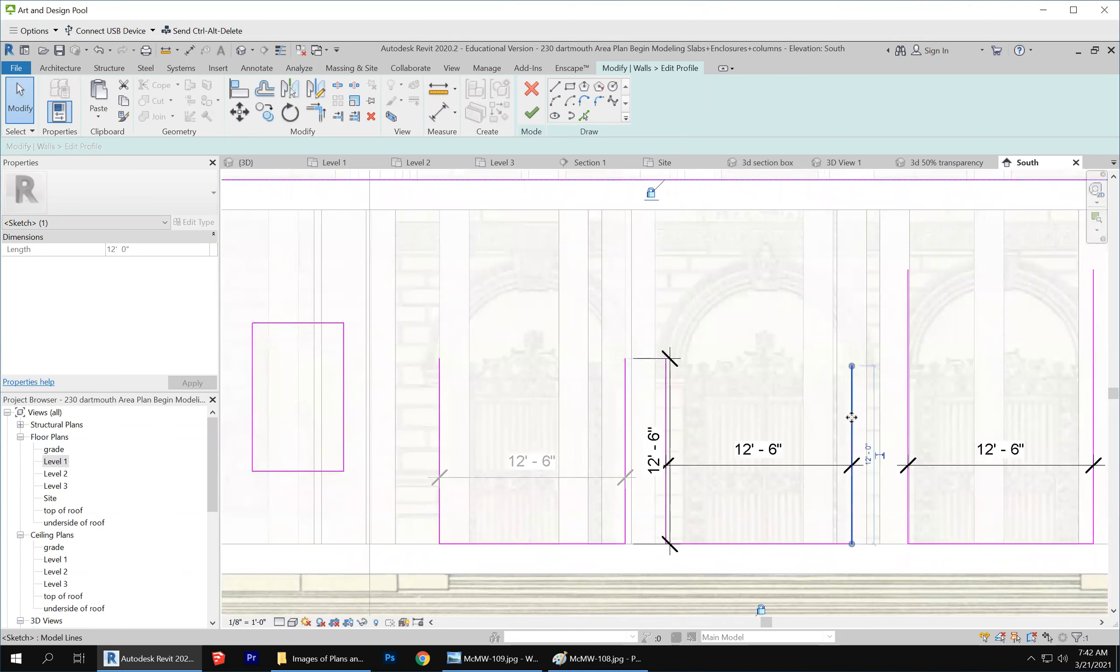
left_click(867, 450)
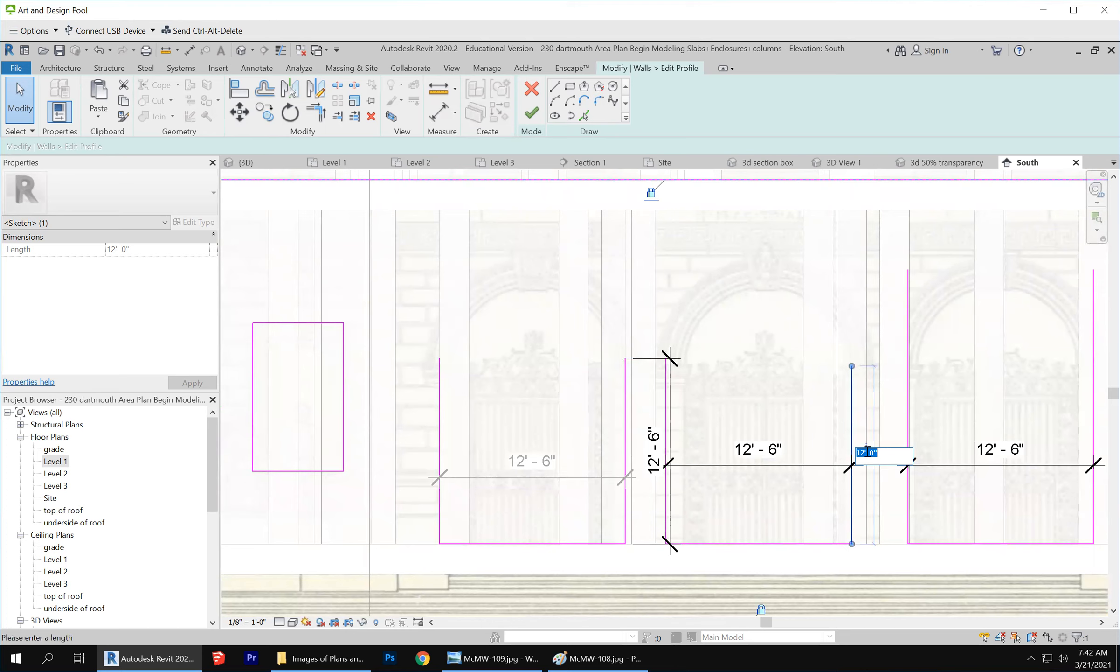
type("12 6")
key("Return")
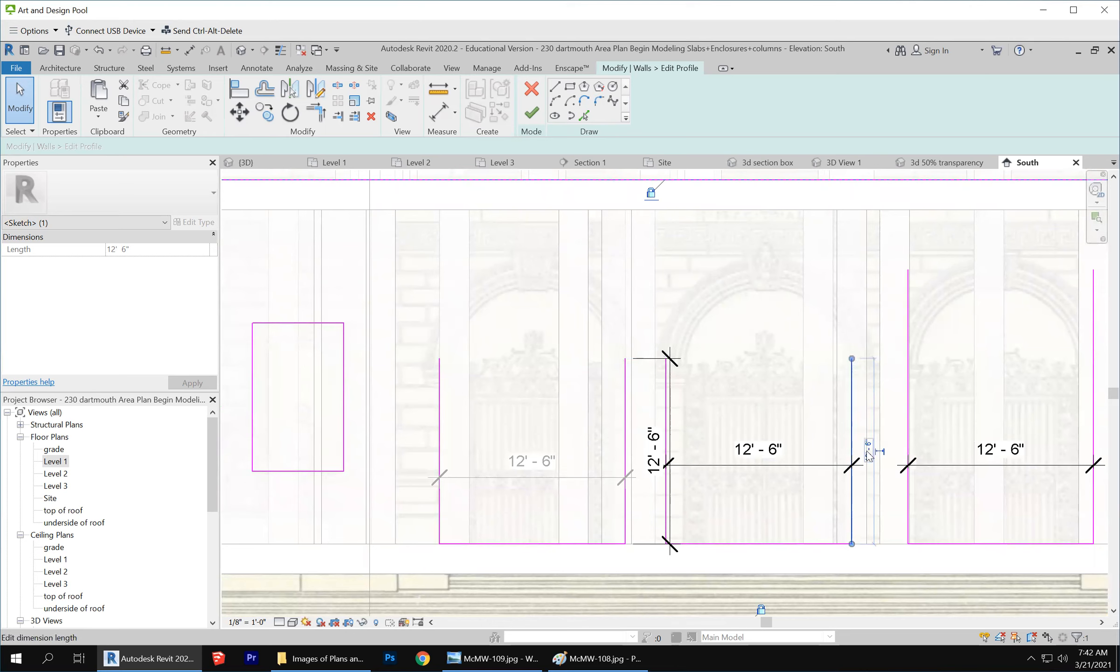
Set the length of both side lines of the right entrance opening to 12'-6".
left_click(908, 436)
left_click(881, 406)
type("12'")
type("  6")
key("Return")
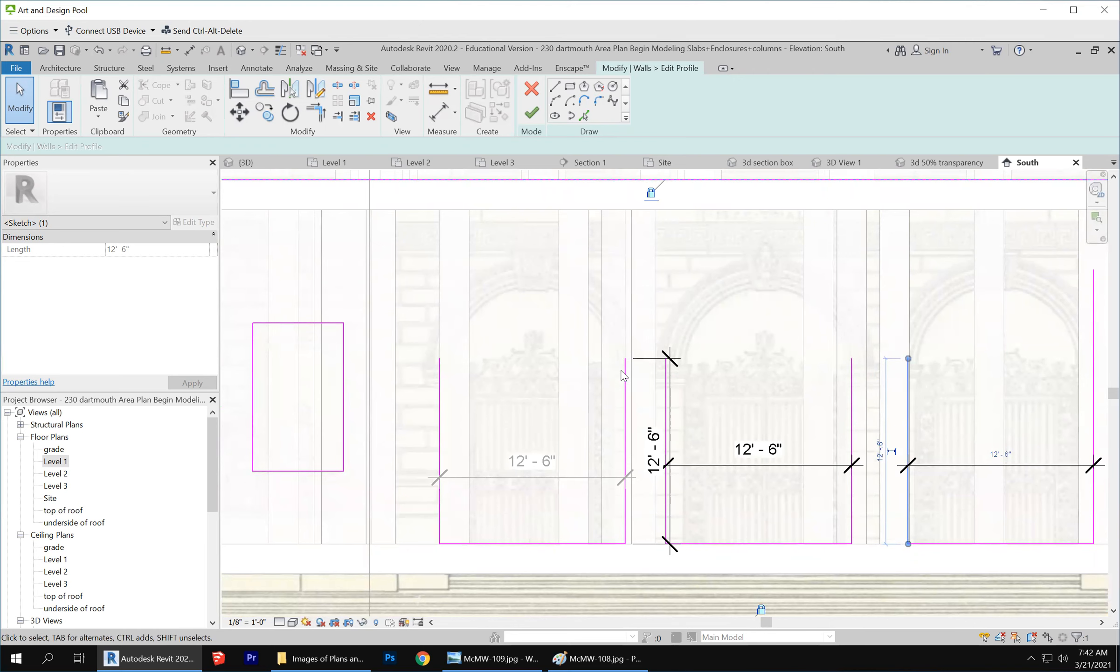
scroll(1043, 422, "down", 1)
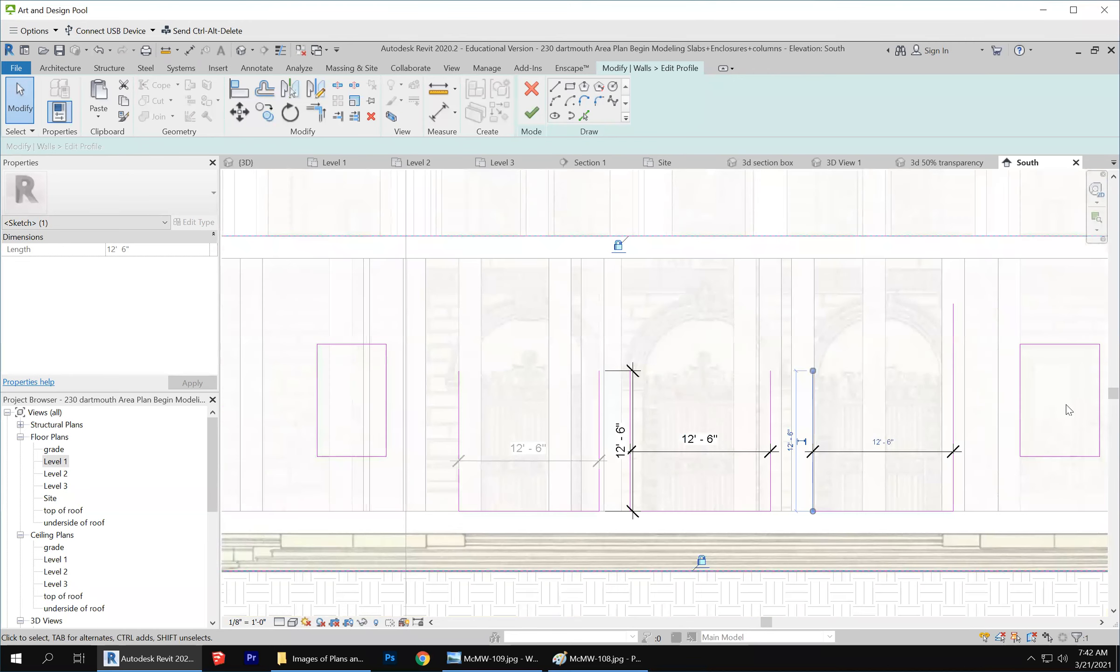
left_click(954, 422)
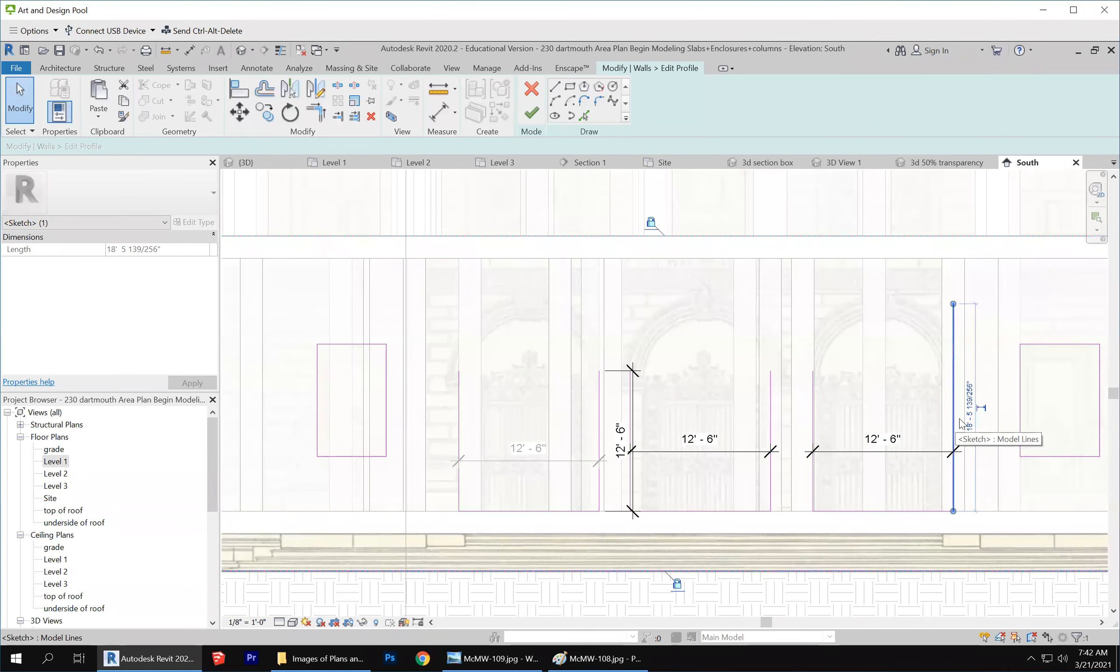
left_click(969, 408)
type("12")
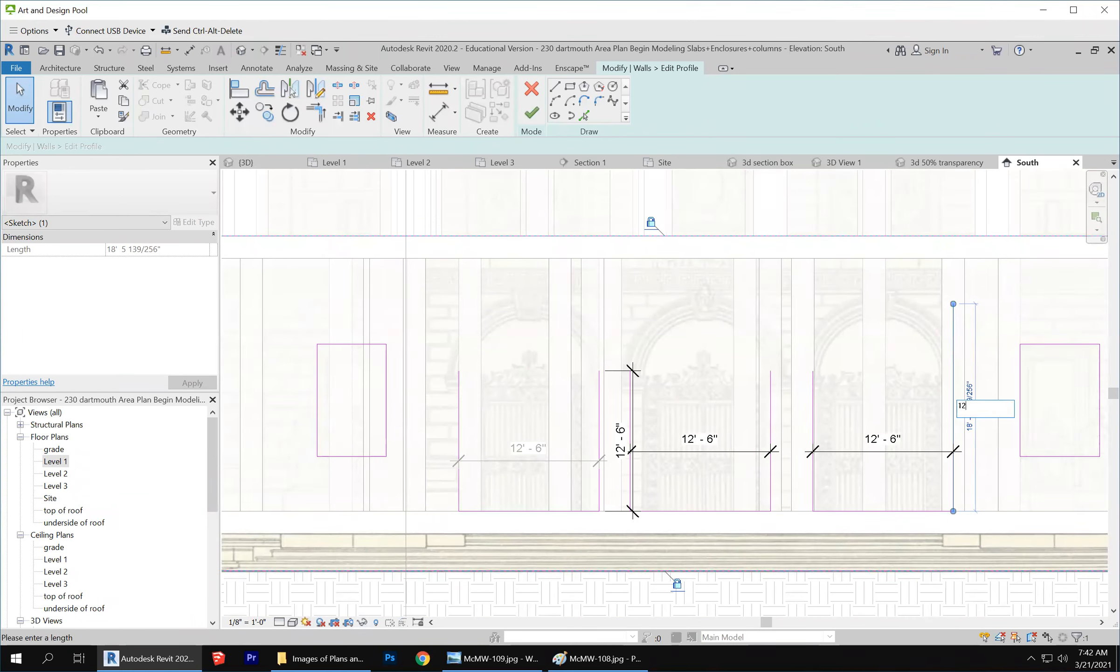
key("Return")
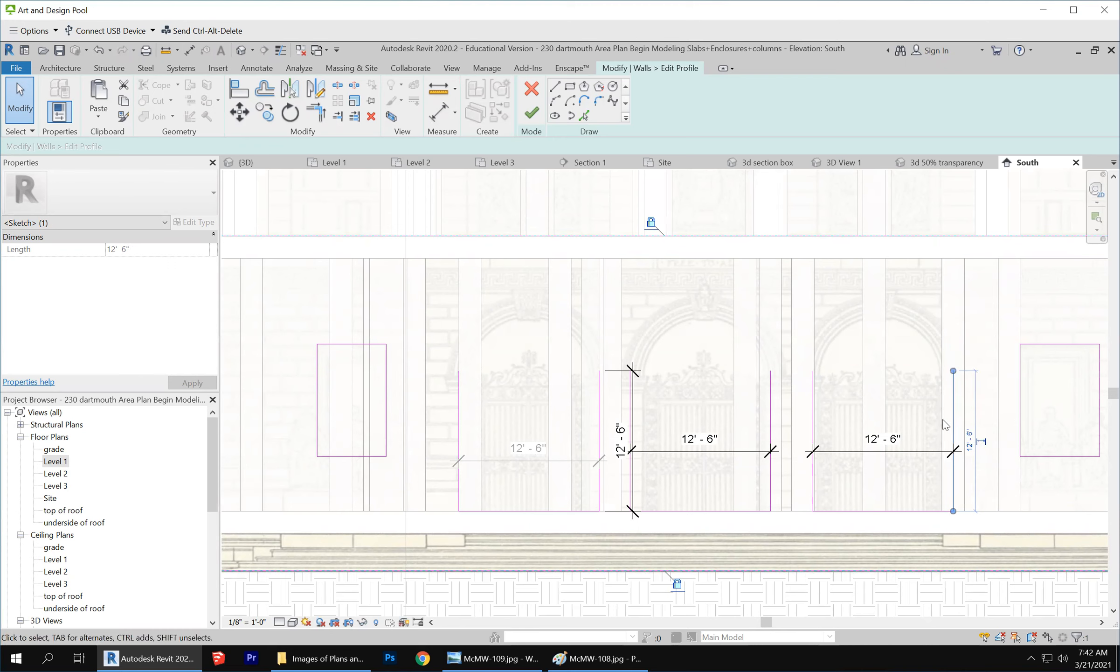
Draw a semicircular start-end-radius arc of 6'-3" radius across the tops of the left entrance opening's side lines.
left_click(555, 100)
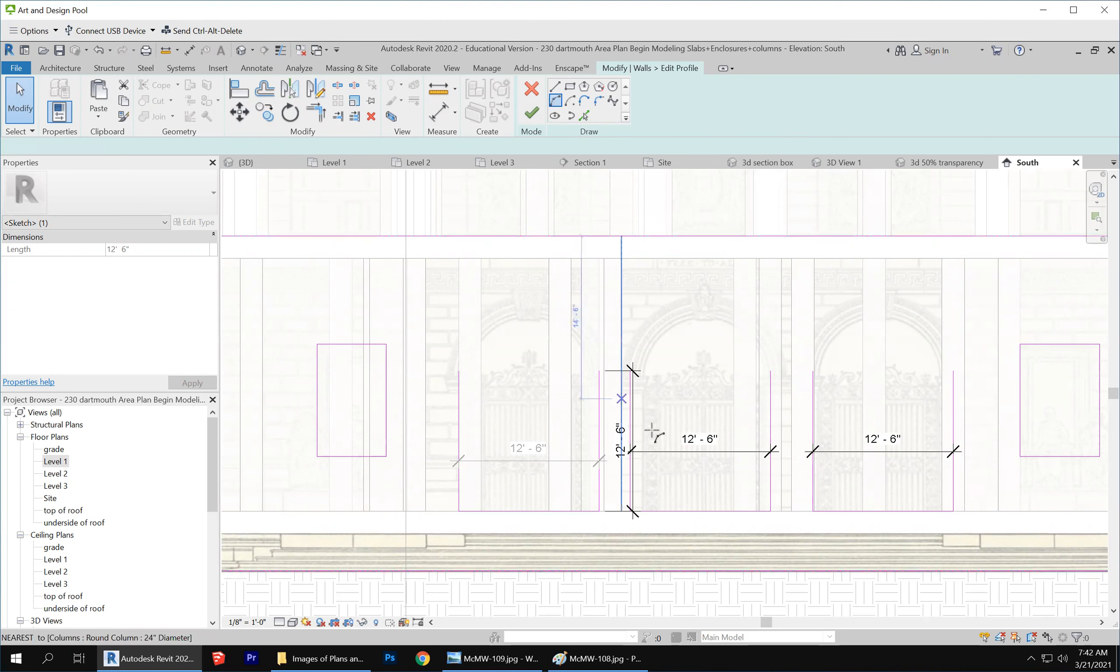
left_click(459, 370)
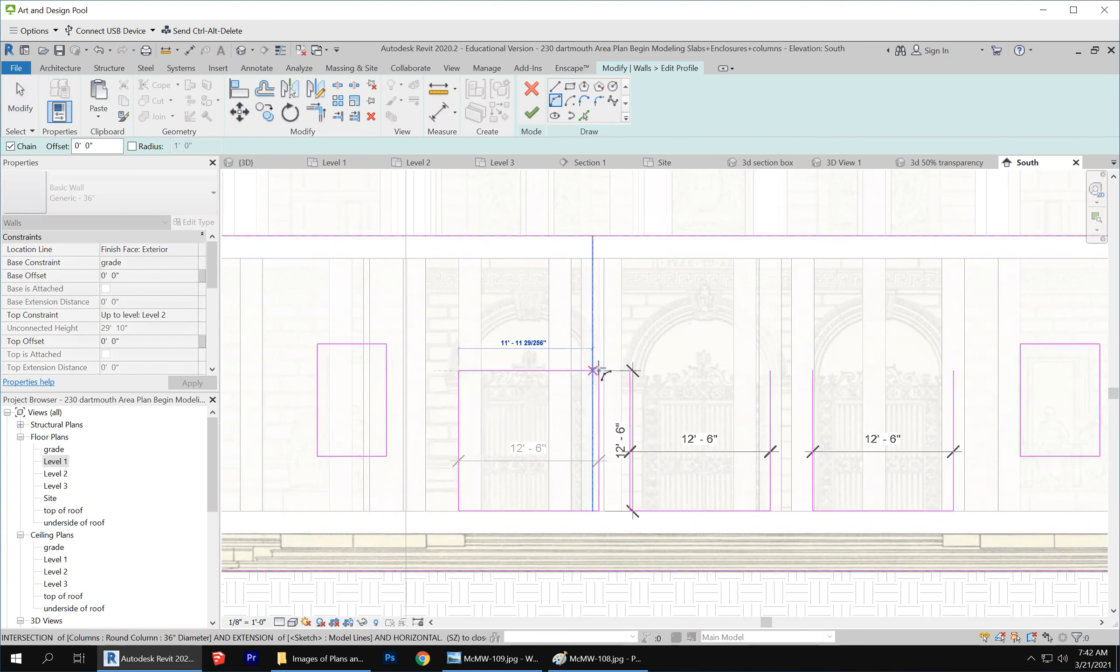
left_click(598, 371)
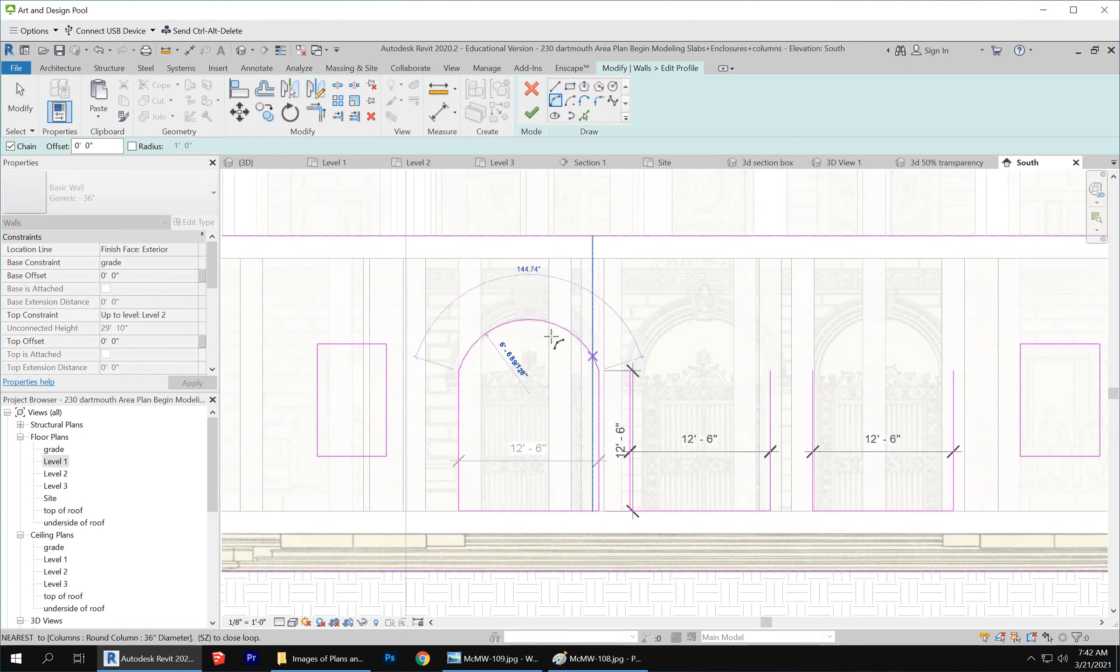
left_click(549, 310)
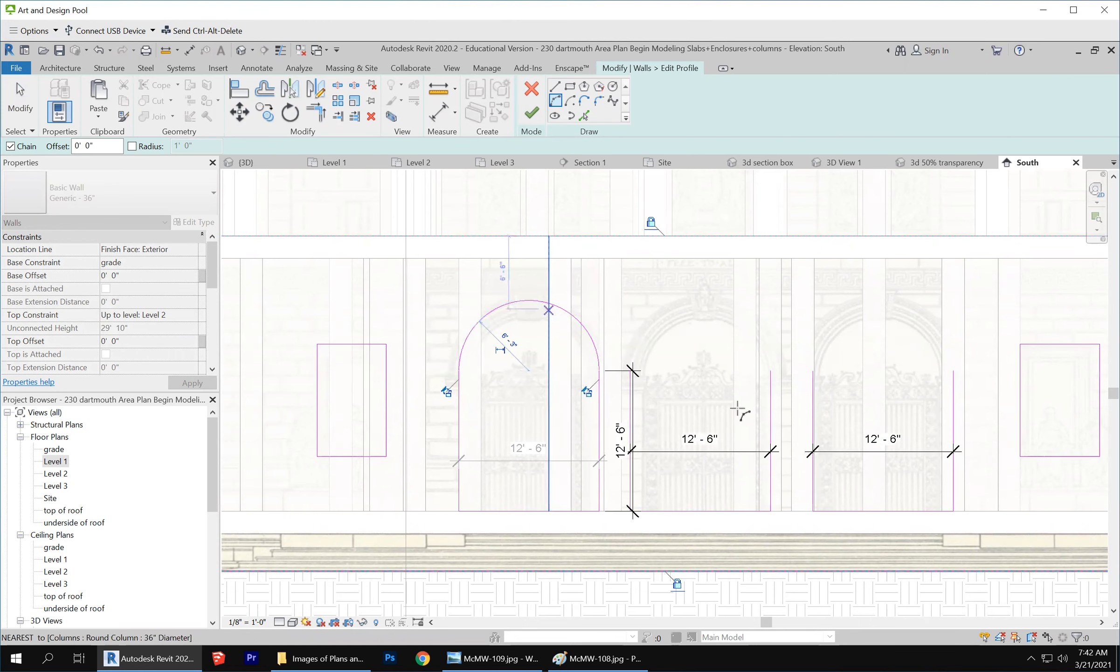
Close the tops of the middle and right entrance openings with semicircular arcs of 6'-3" radius between their side lines.
left_click(640, 370)
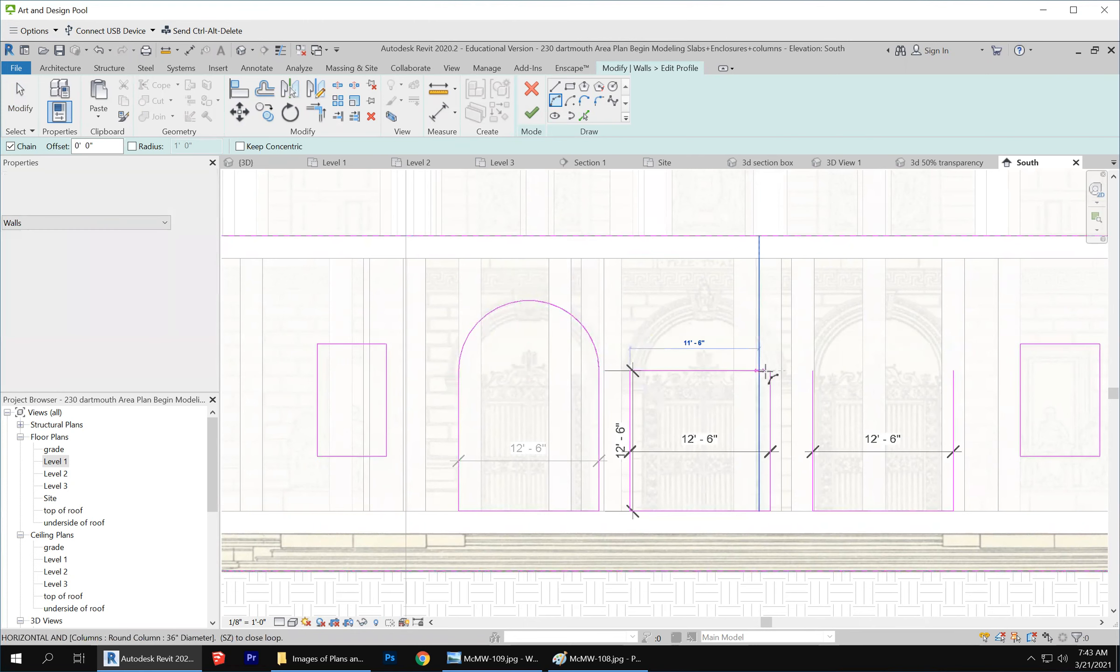
left_click(770, 371)
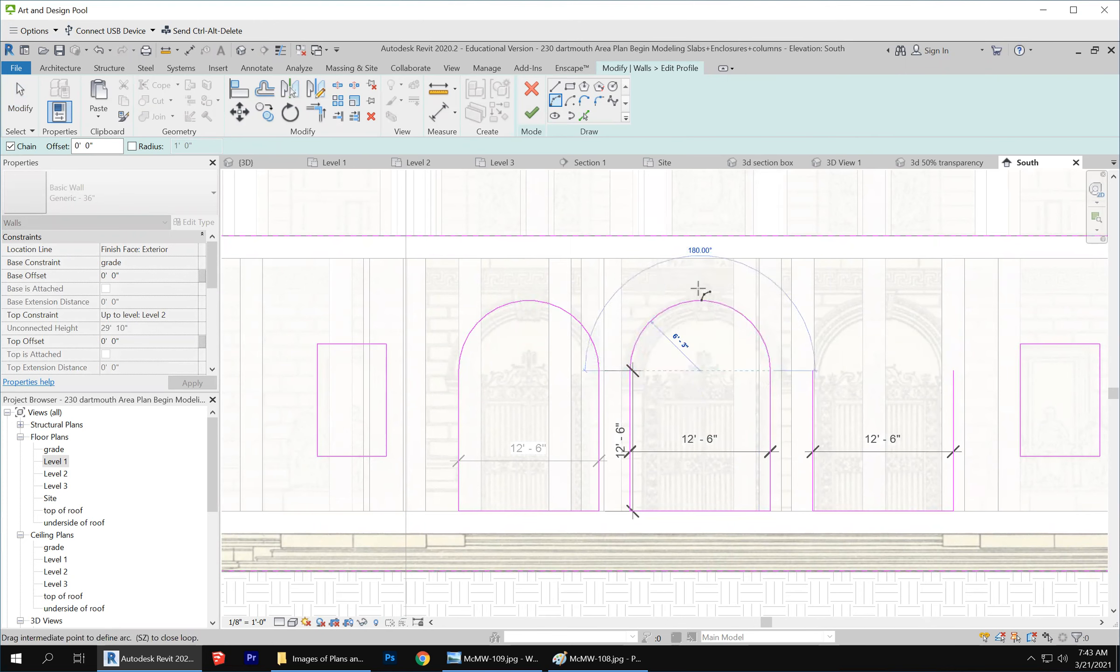
left_click(699, 298)
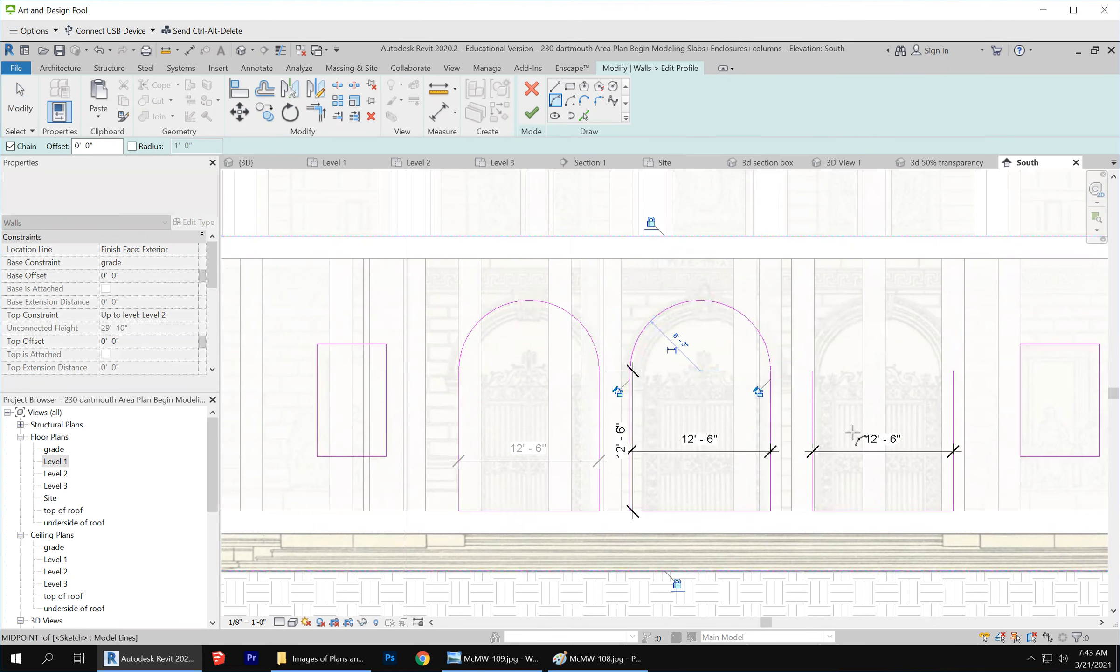
left_click(813, 371)
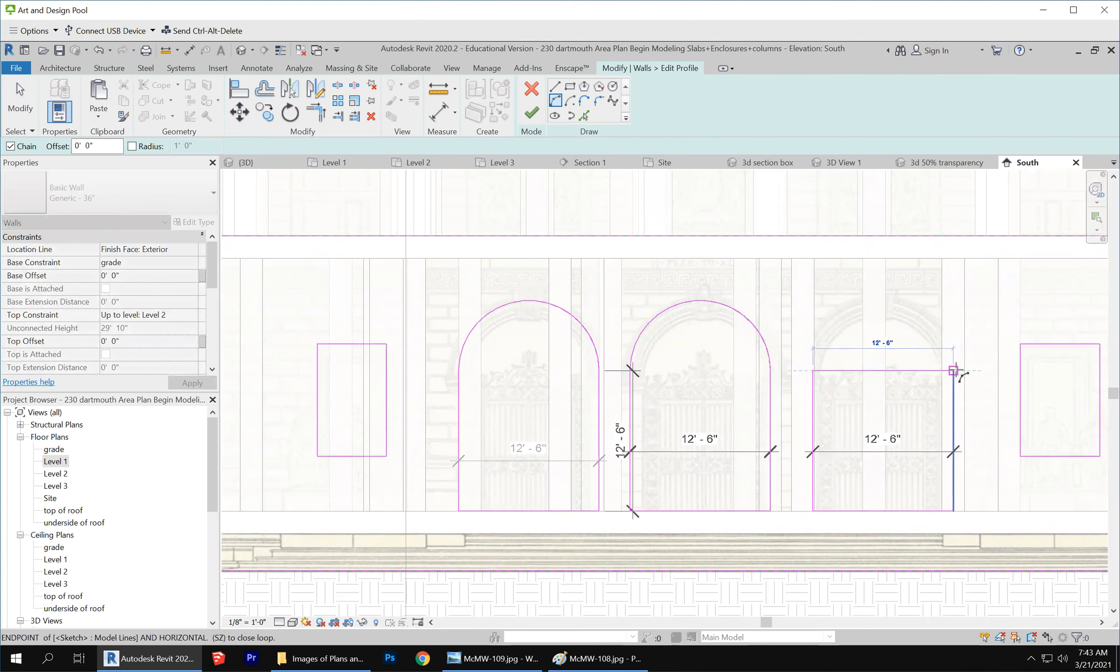
left_click(954, 371)
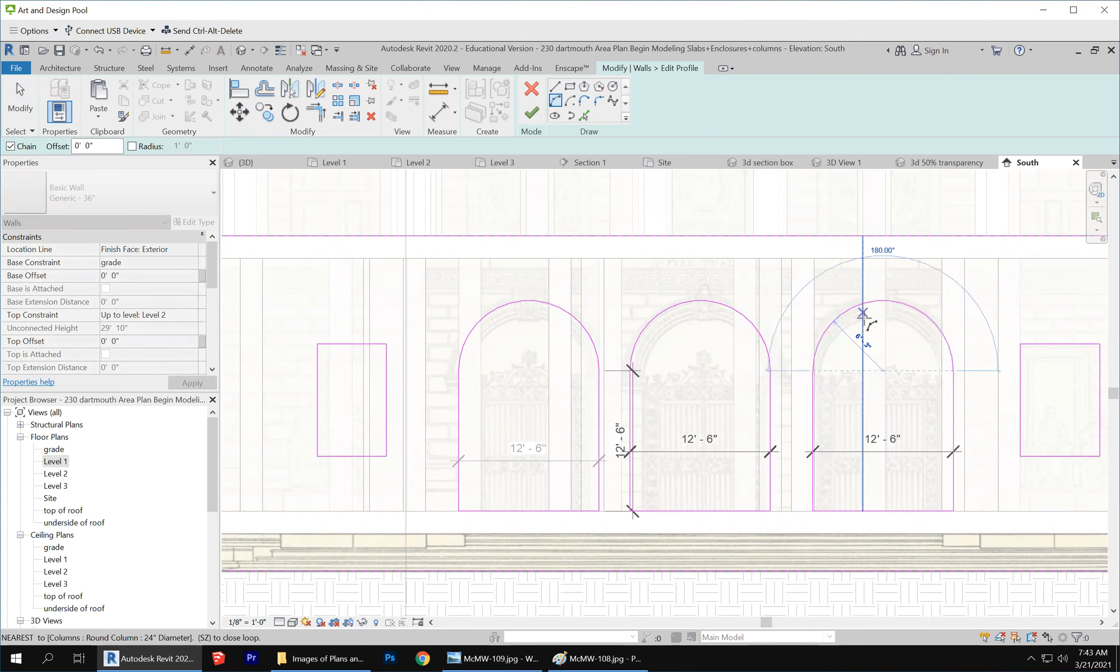
left_click(863, 312)
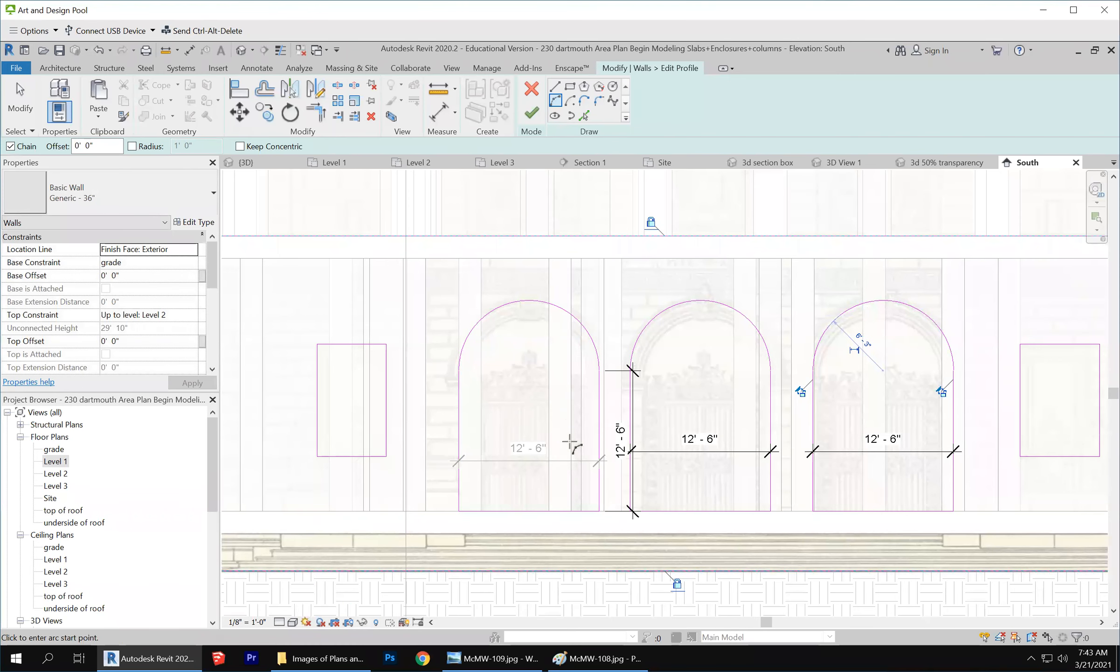
Finish the wall profile sketch and inspect the arched entrance openings in 3D View 1.
scroll(581, 458, "down", 2)
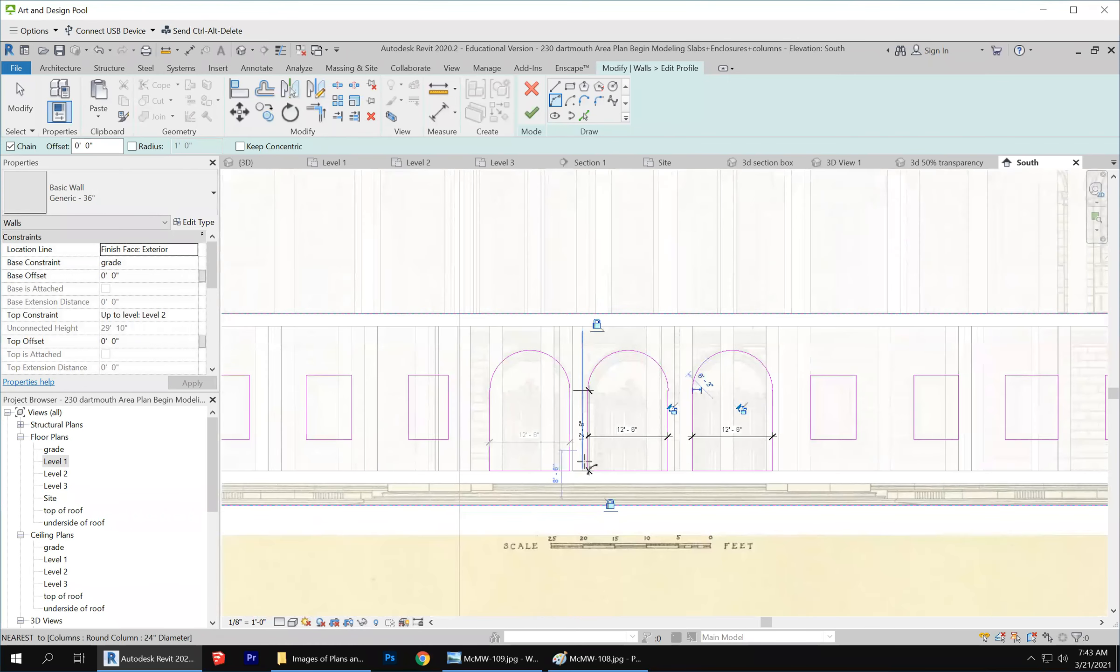
scroll(589, 468, "down", 2)
key("Escape")
key("Escape")
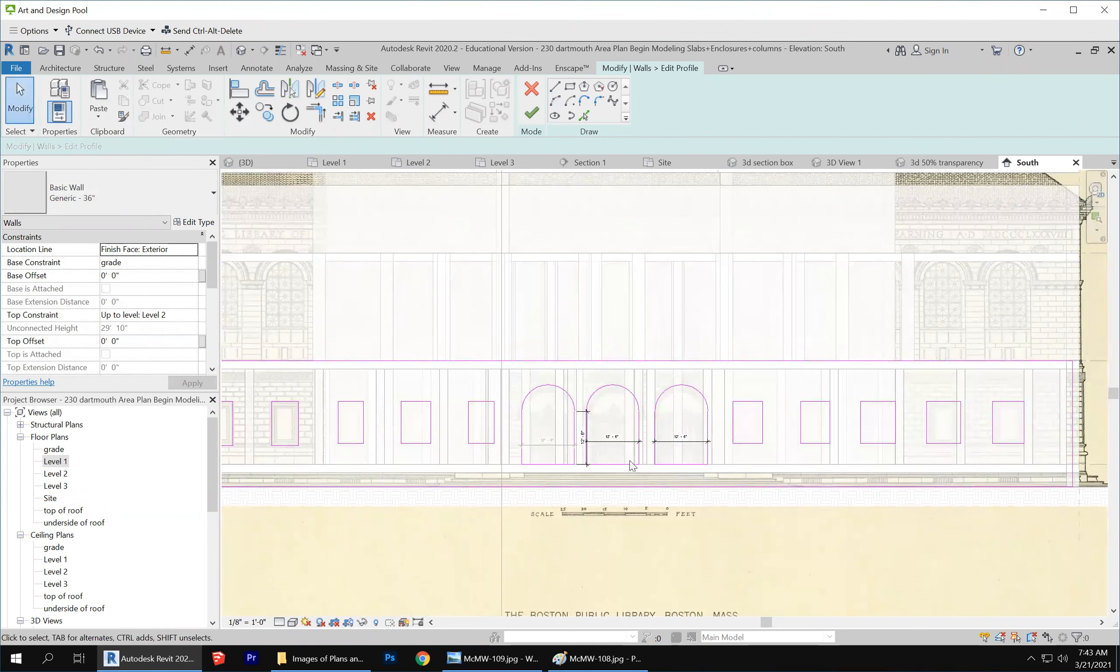
left_click(531, 113)
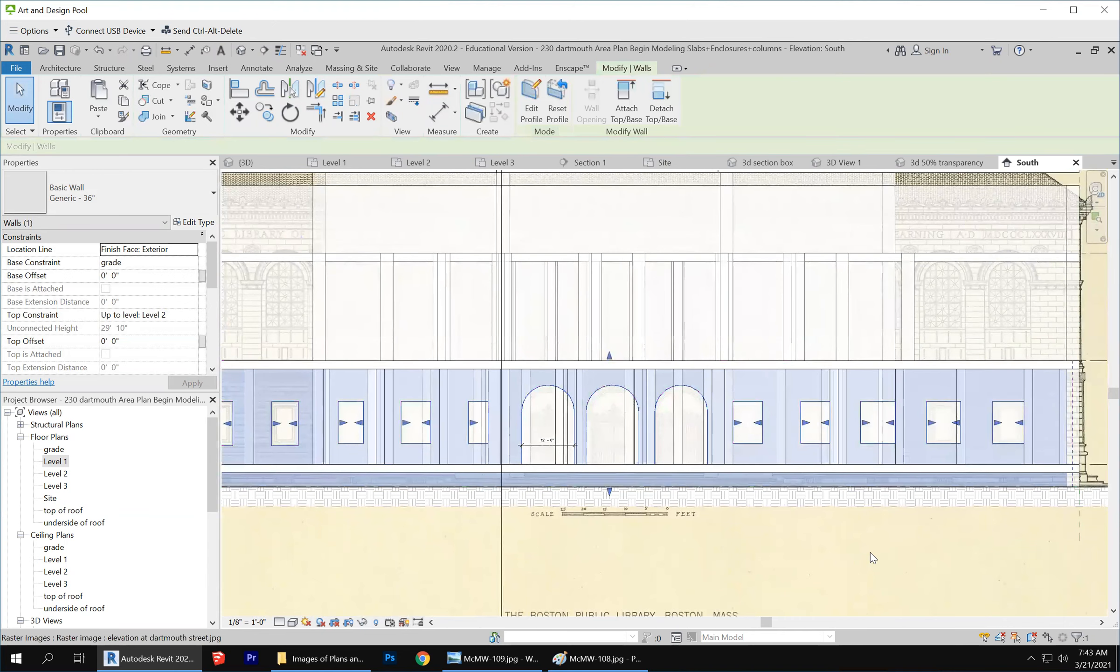
left_click(840, 162)
middle_click_drag(651, 337, 777, 502, "shift")
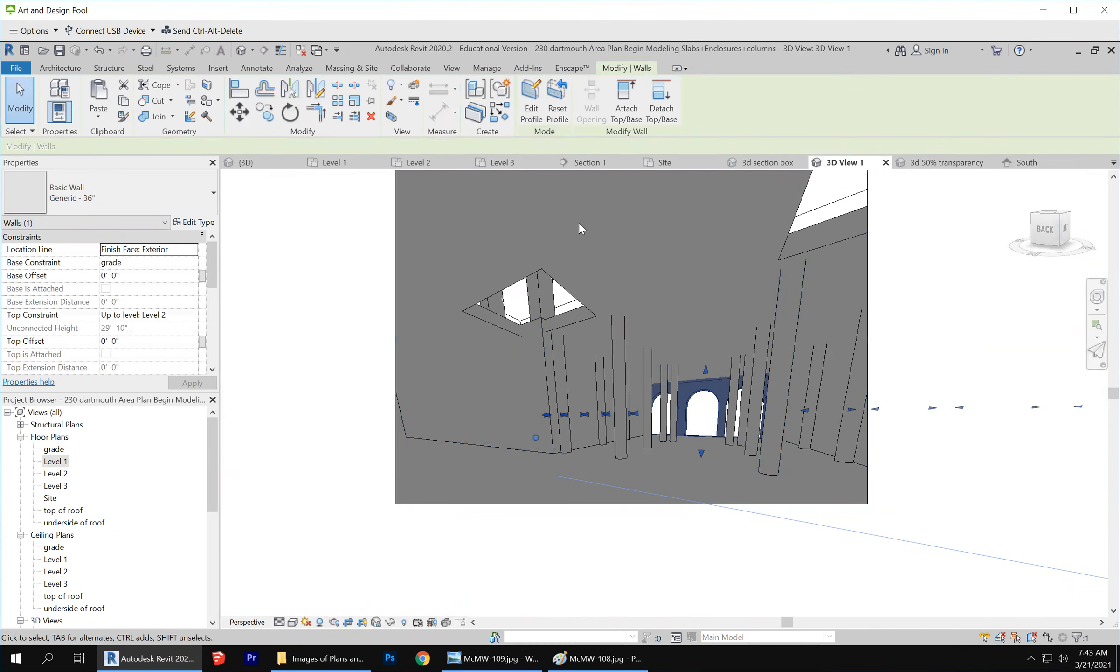
Switch to the South elevation view and bring the whole traced Dartmouth Street facade into view.
left_click(1024, 161)
left_click(907, 568)
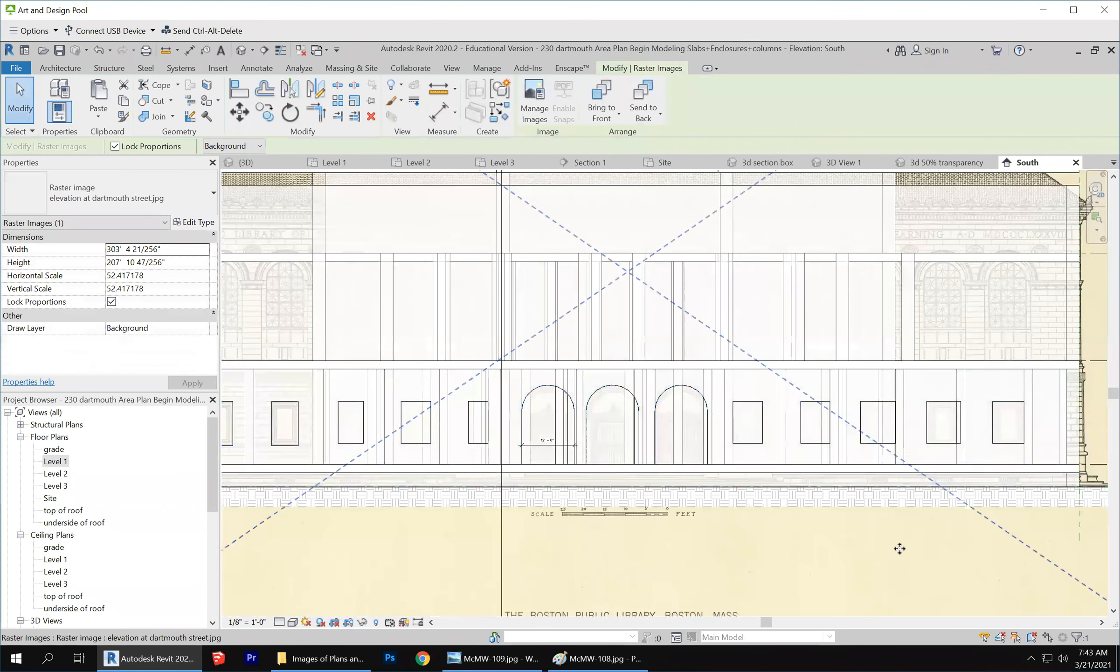
scroll(899, 535, "down", 2)
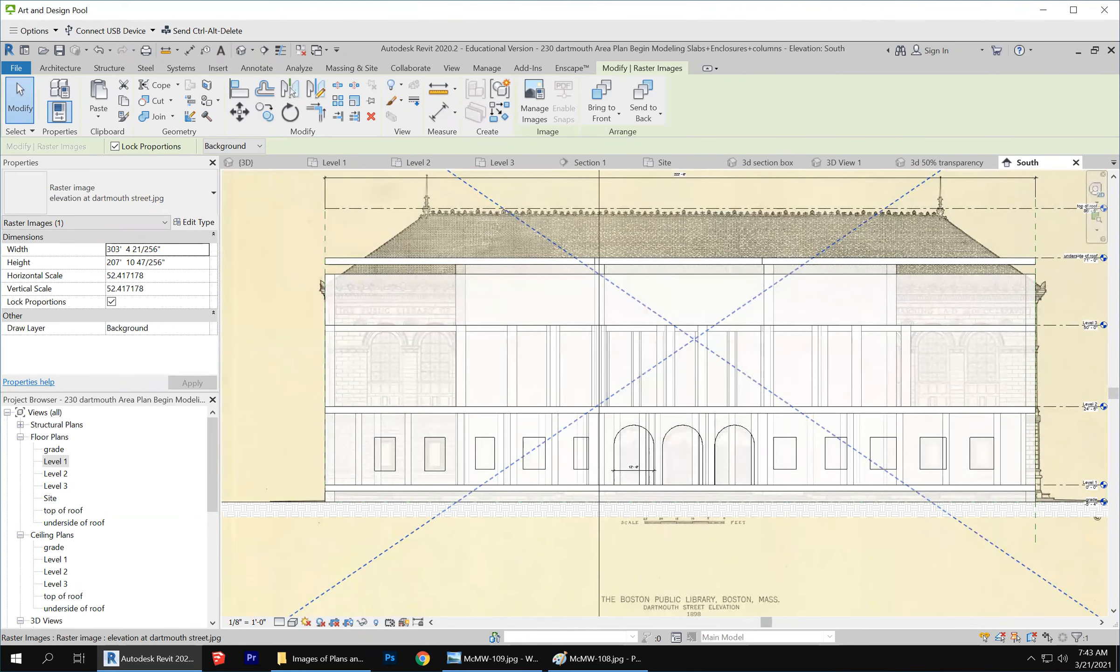
Switch to Paint, enlarge the McMW-108.jpg window to examine the facade's entrance arches and windows, and return to Revit.
left_click(595, 662)
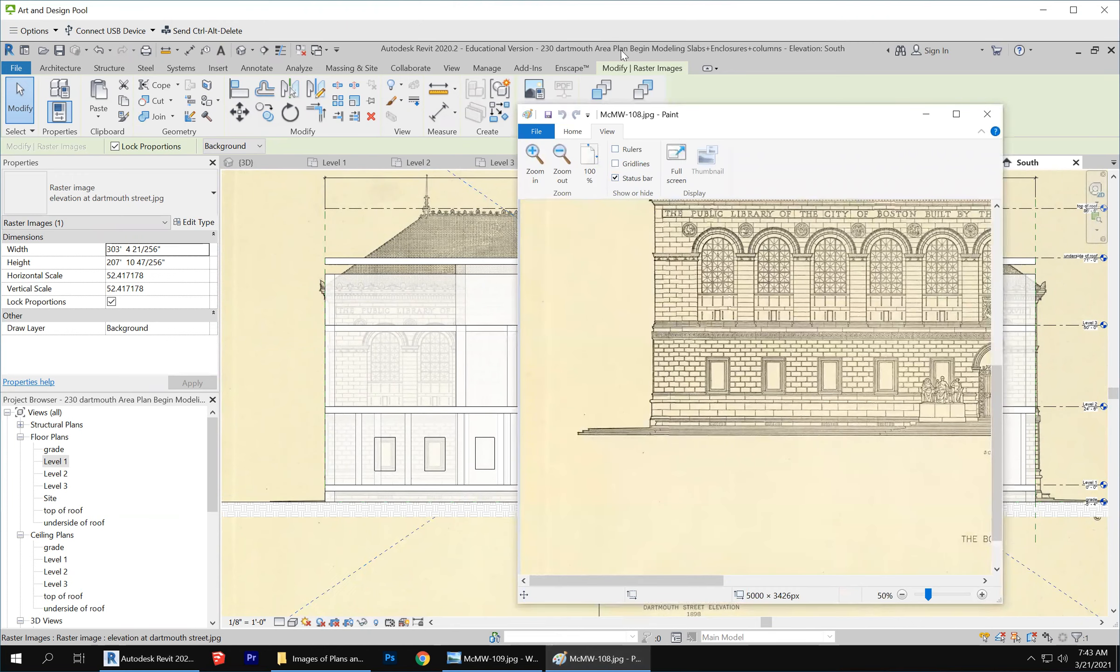
mouse_move(694, 114)
left_mouse_down()
mouse_move(547, 105)
mouse_move(361, 64)
left_mouse_up()
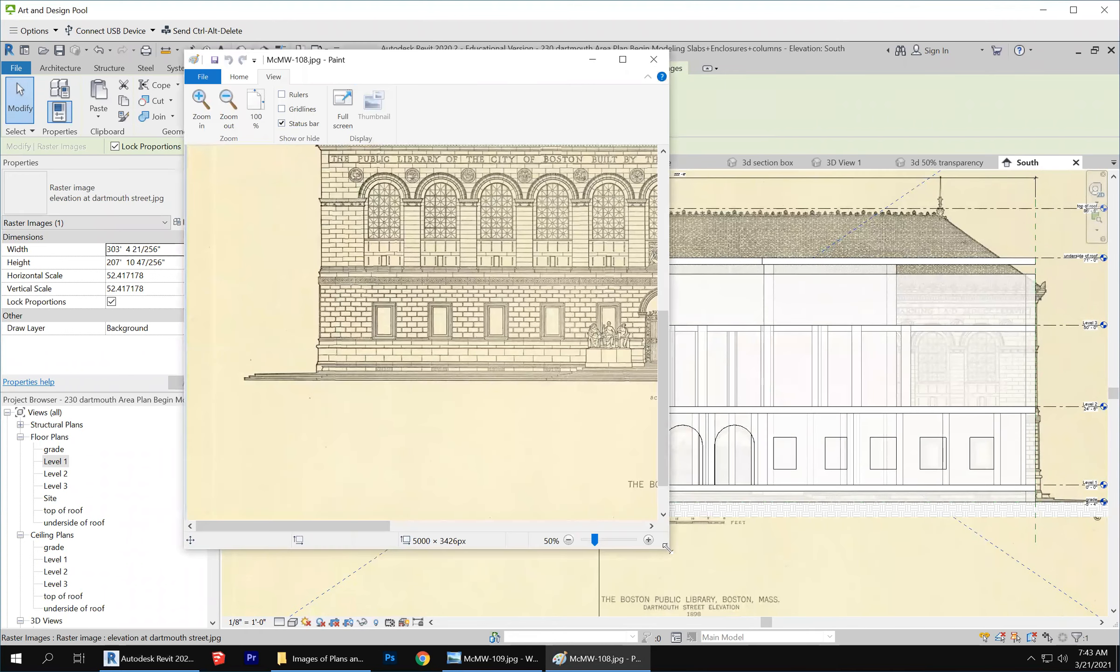
left_click_drag(665, 544, 1061, 588)
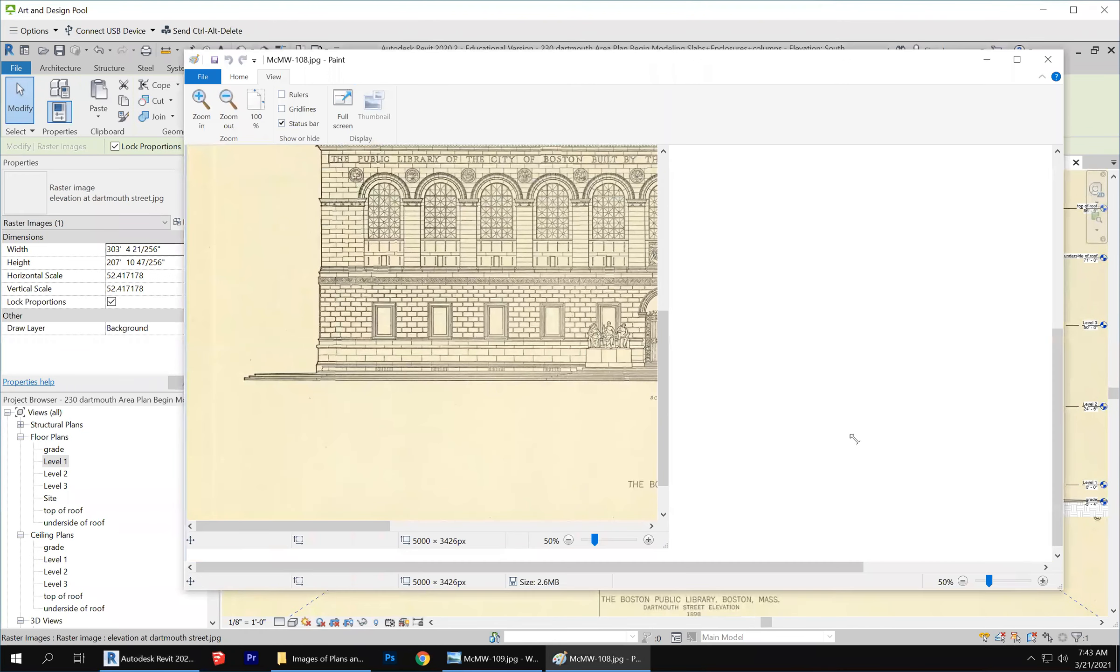
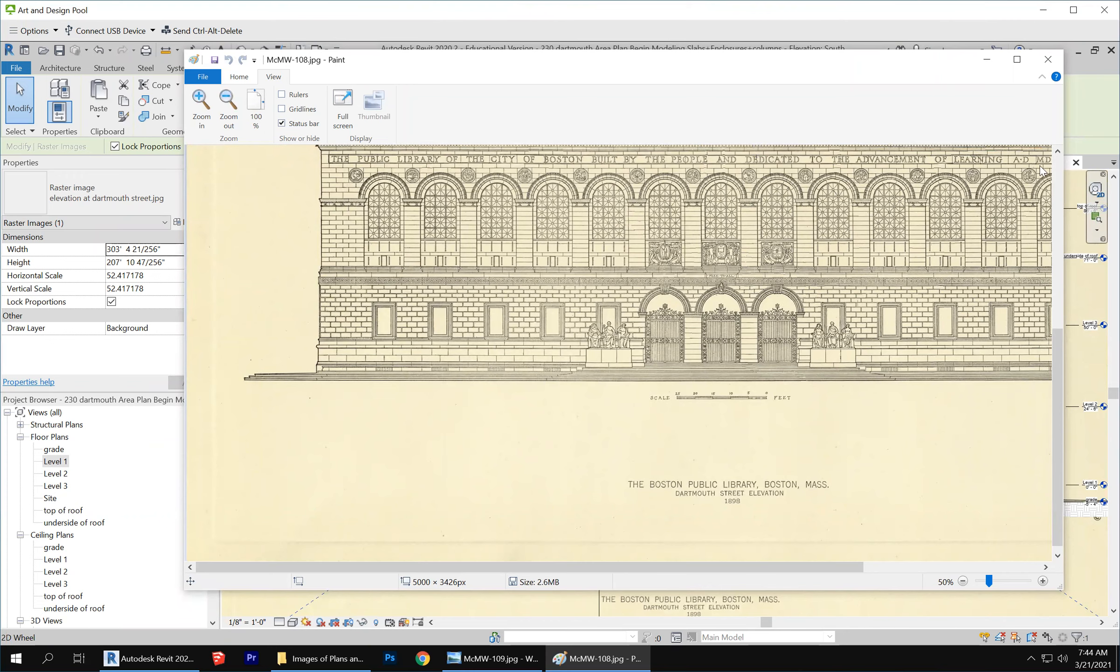
left_click(1099, 116)
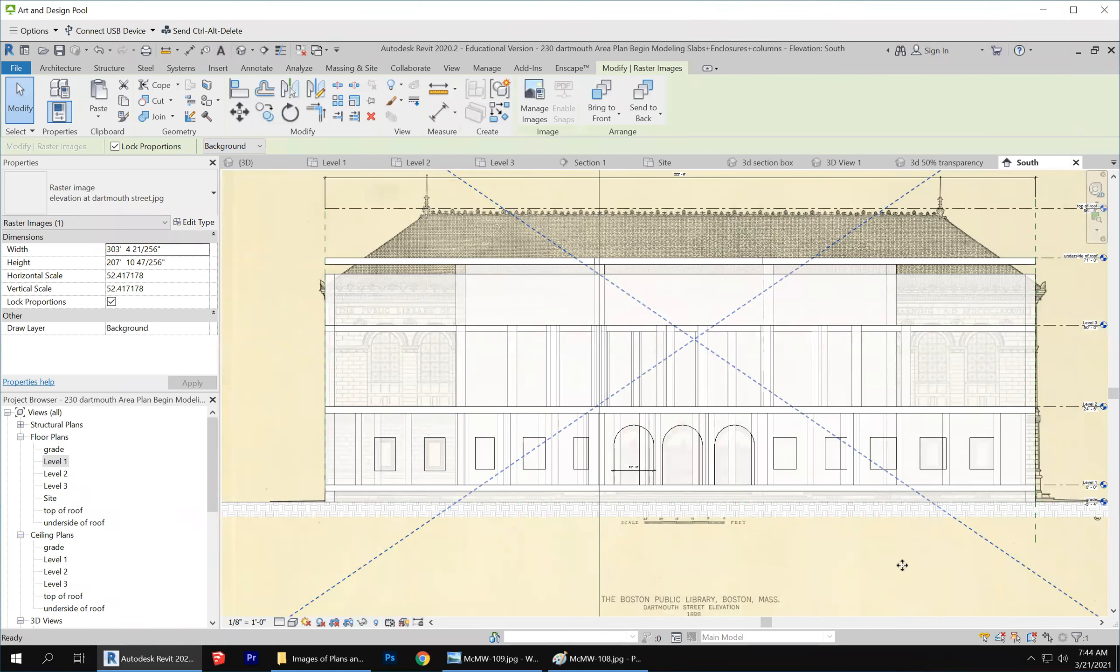
Override the Columns category's surface transparency to 75% in the South elevation's visibility/graphics settings.
key("Escape")
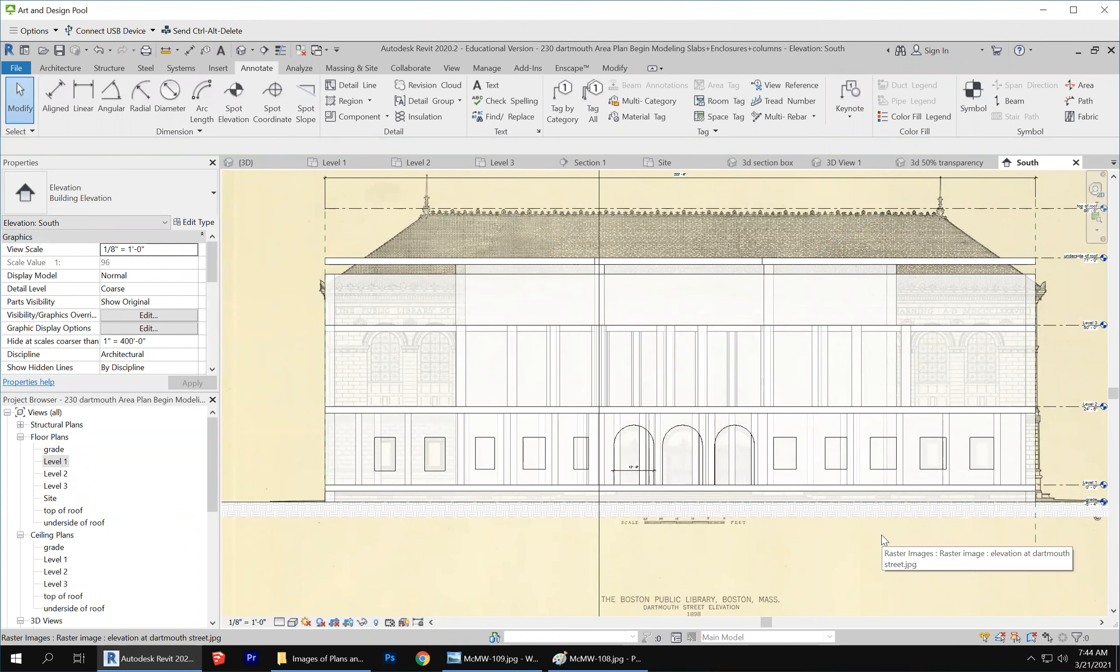
key("v")
key("g")
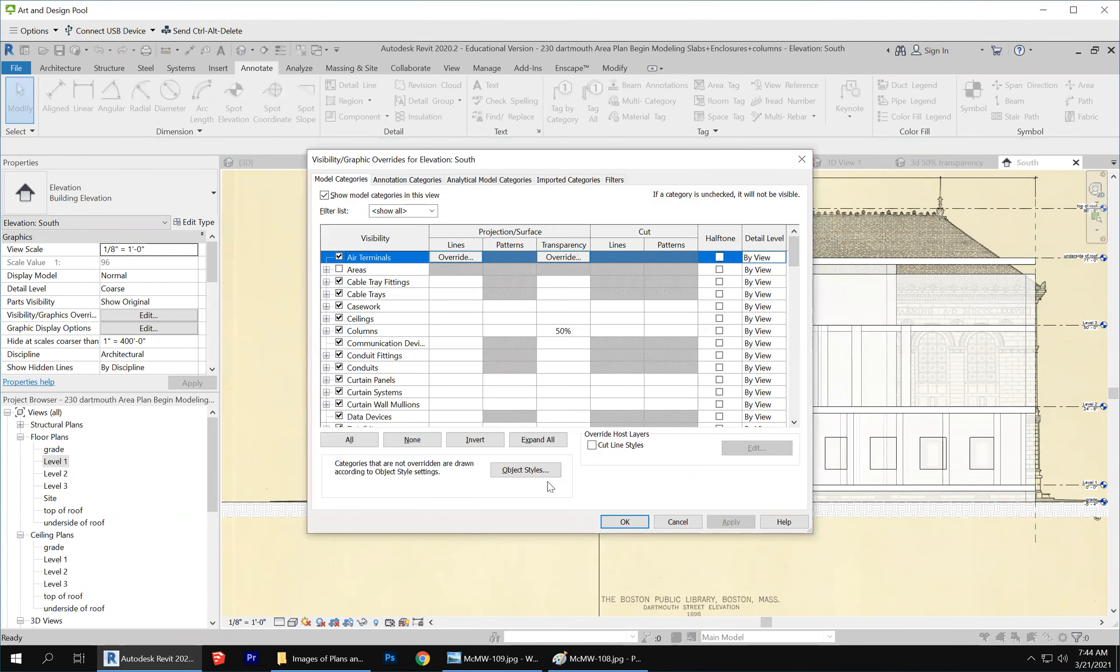
left_click(584, 331)
left_click(584, 331)
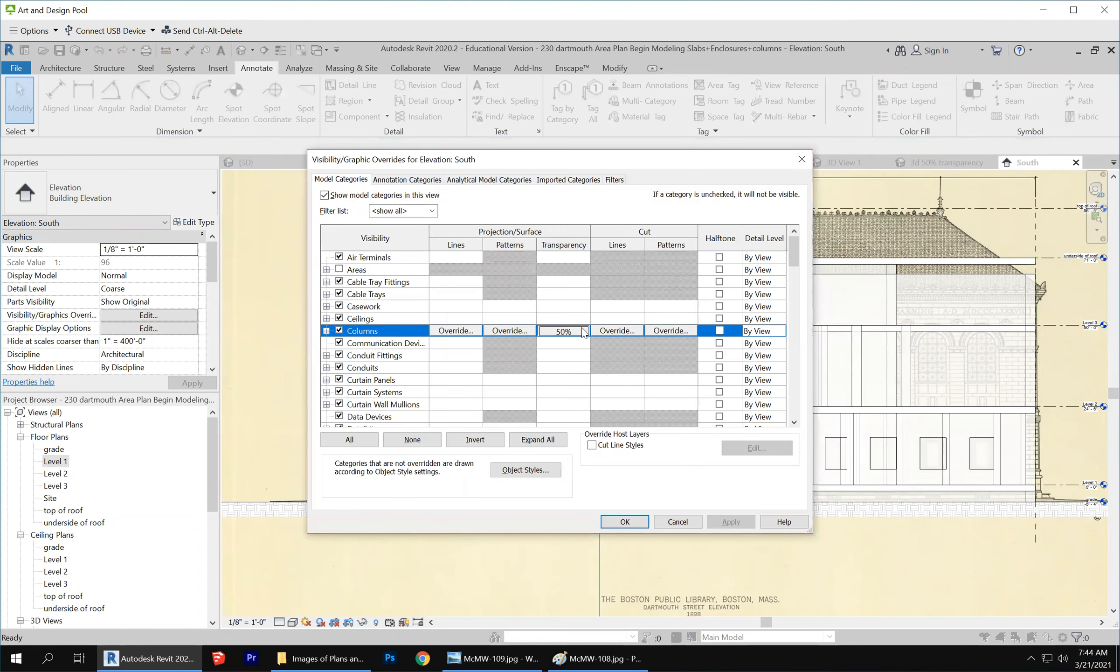
left_click(648, 343)
key("shift+Home")
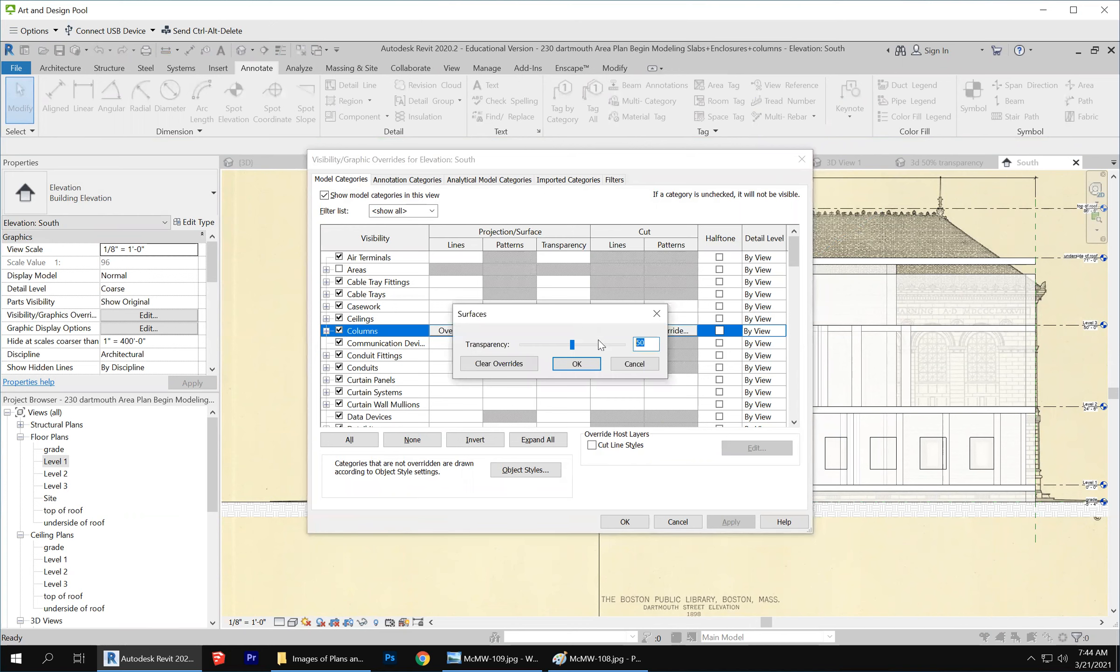
type("758")
key("BackSpace")
left_click(576, 364)
Set the Walls category's surface transparency to 75% and apply the visibility/graphics overrides to the South elevation.
scroll(607, 365, "down", 2)
scroll(607, 369, "down", 4)
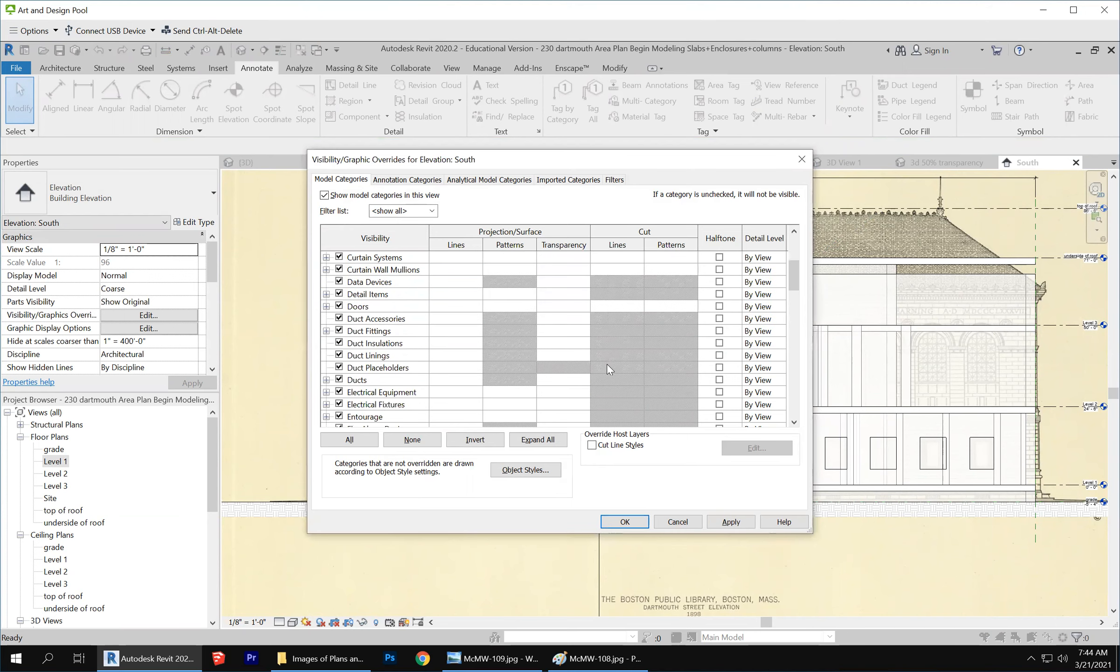
scroll(572, 364, "down", 5)
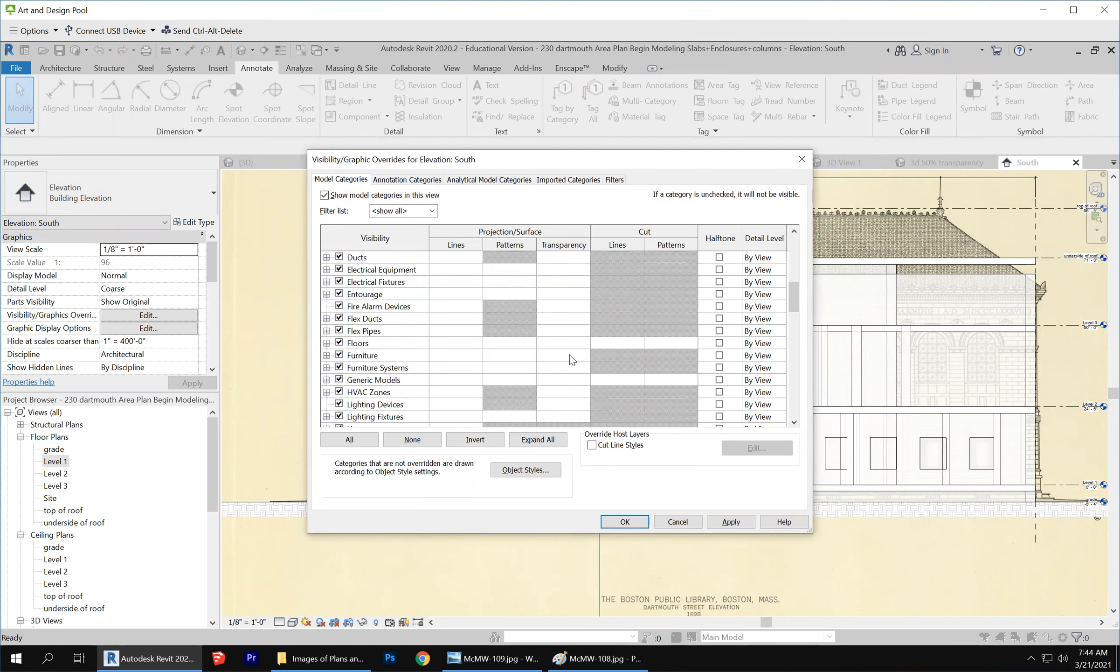
scroll(568, 354, "down", 7)
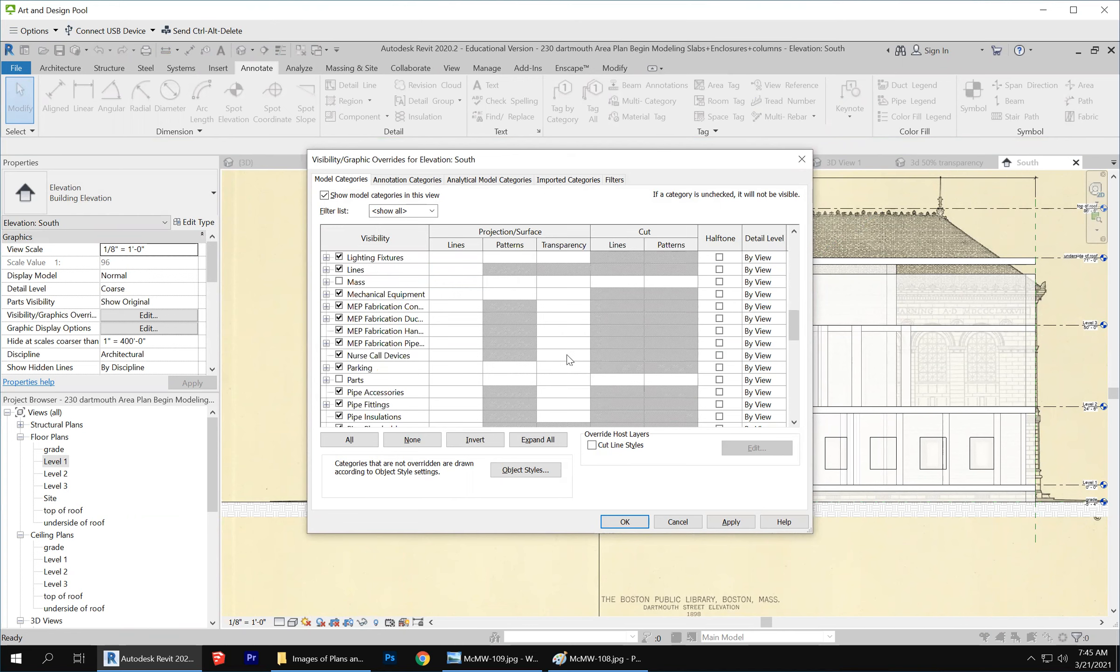
scroll(566, 363, "down", 8)
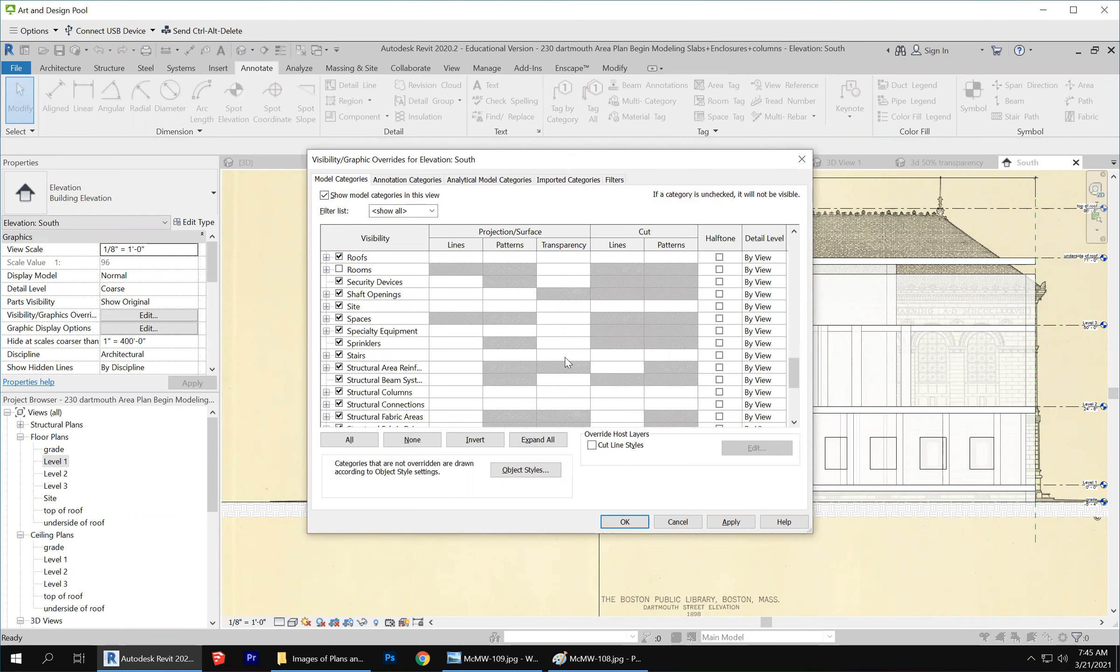
scroll(567, 365, "down", 1)
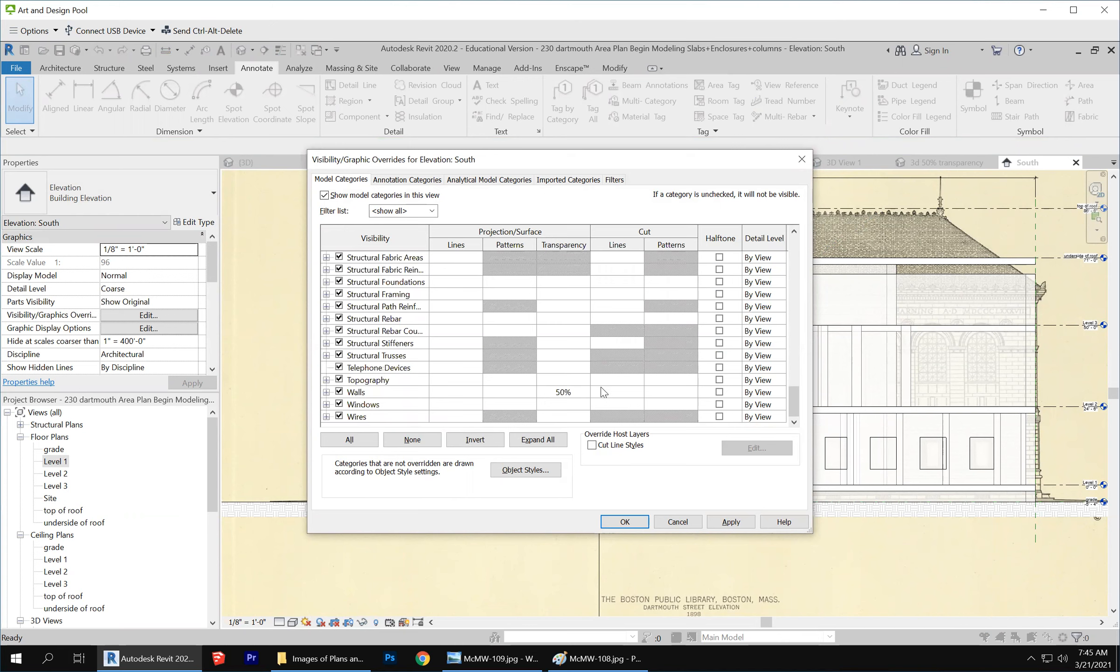
left_click(579, 393)
left_click(579, 391)
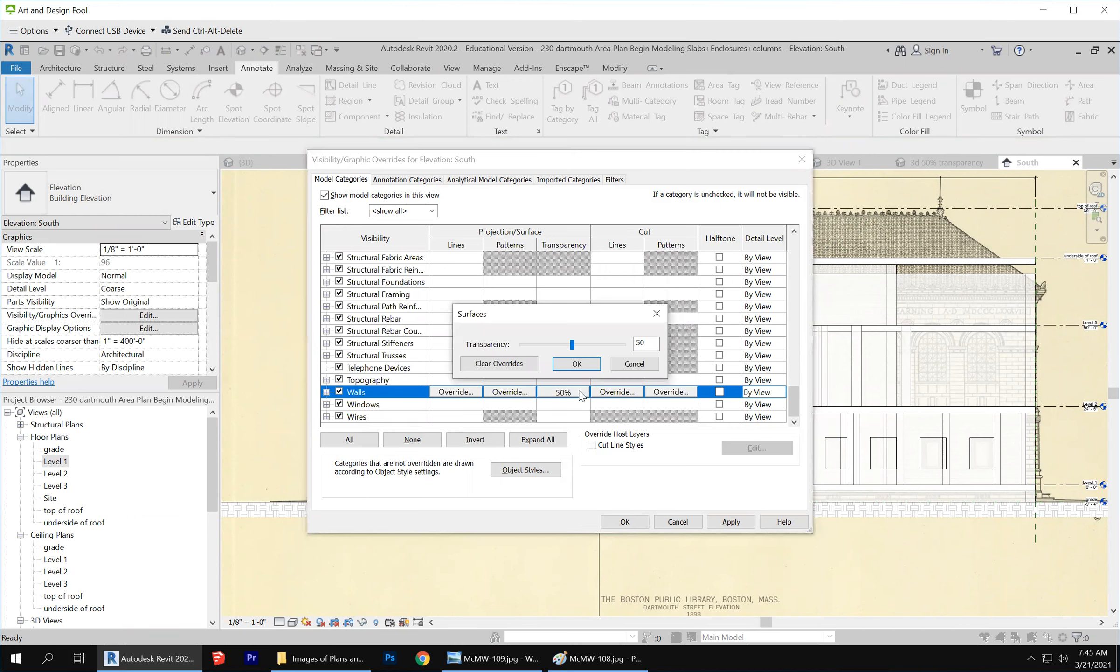
left_click_drag(624, 341, 607, 339)
type("75")
left_click(574, 365)
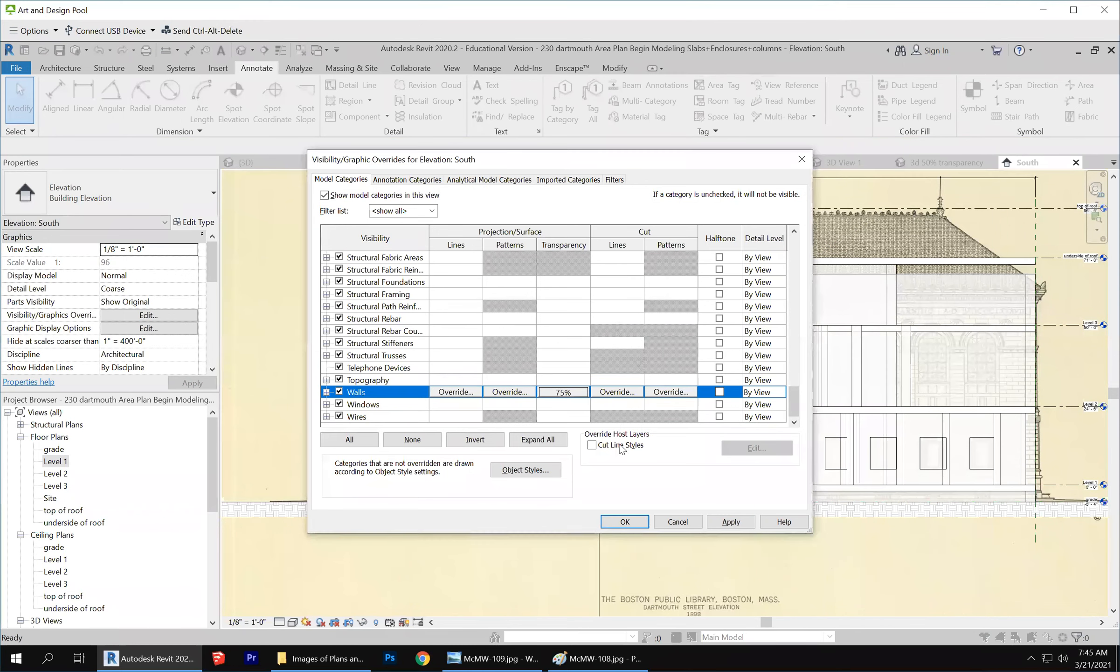
left_click(625, 522)
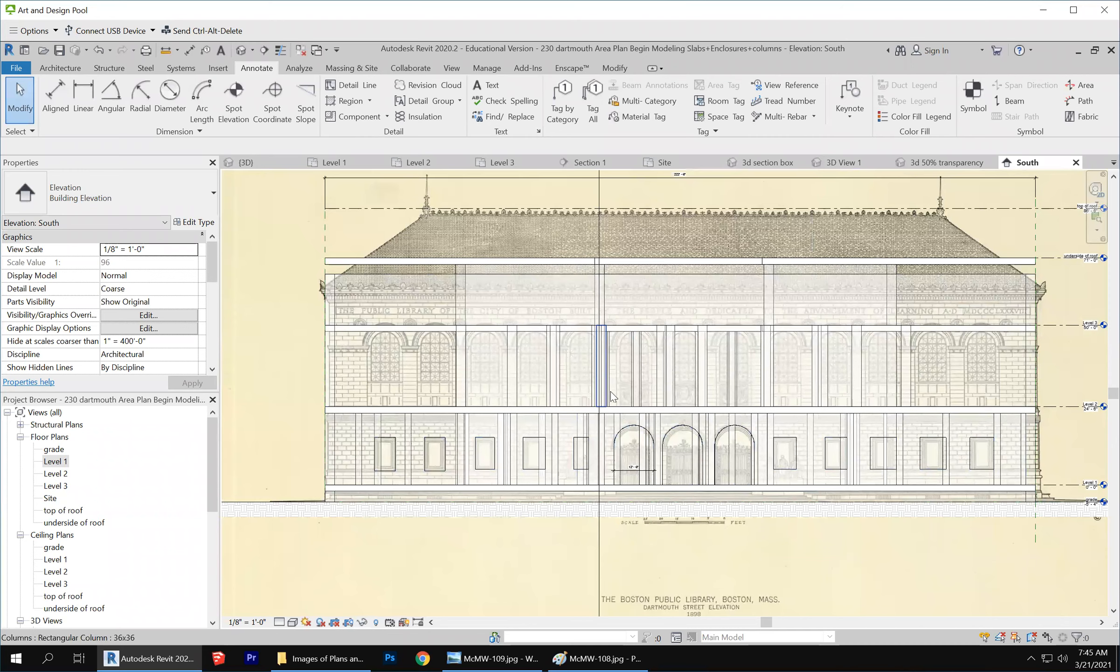
Select the ground-floor Generic - 36" wall containing the three entrance arches and open its profile for editing.
scroll(631, 401, "up", 5)
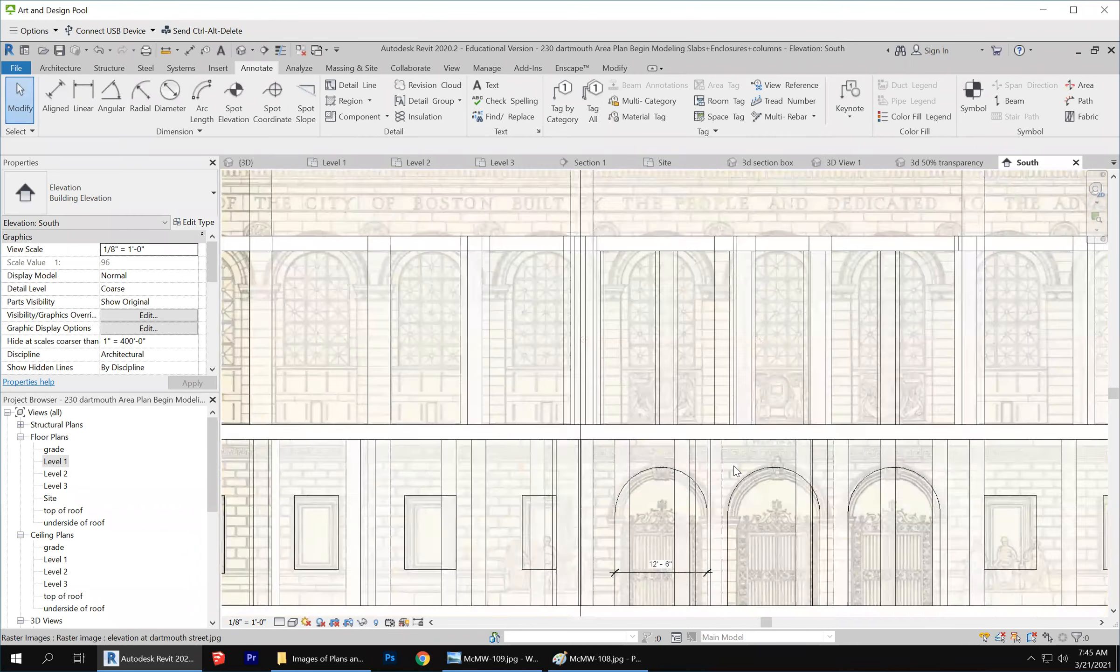
scroll(602, 359, "down", 2)
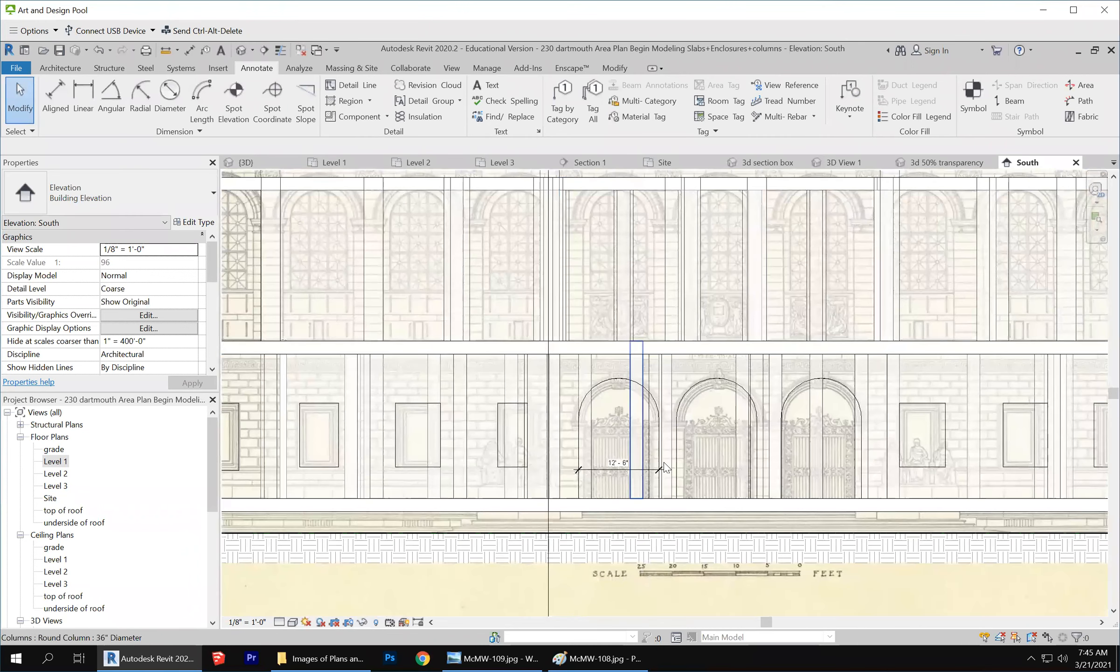
left_click(618, 383)
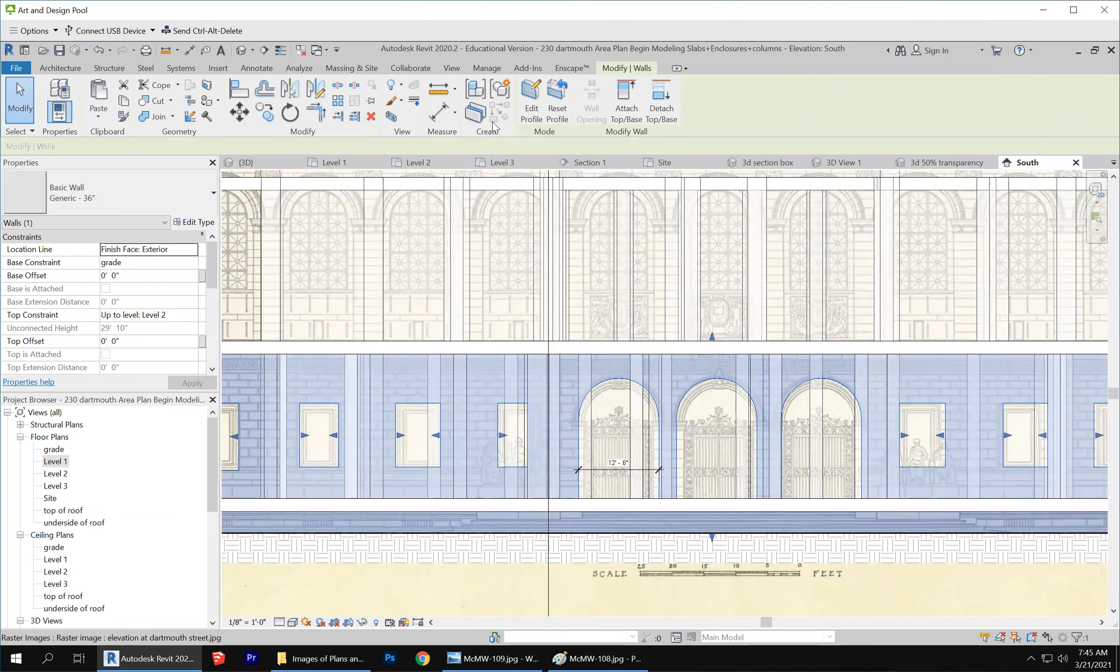
left_click(532, 101)
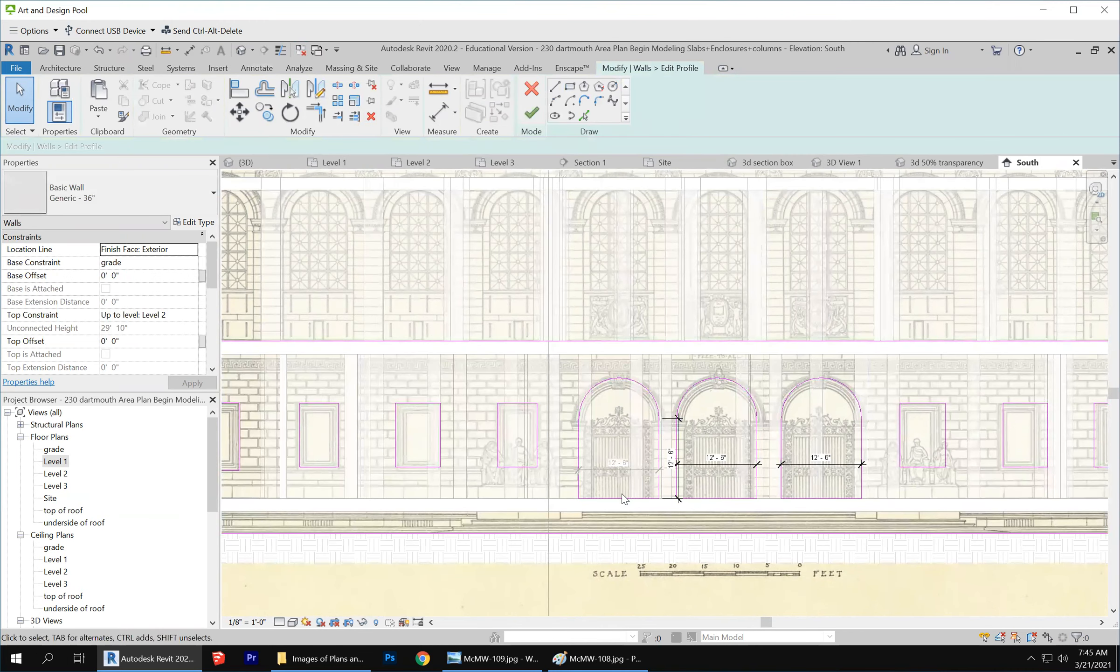
Set the left entrance arch's width to 12' by moving its left jamb line in the wall profile.
scroll(630, 485, "up", 2)
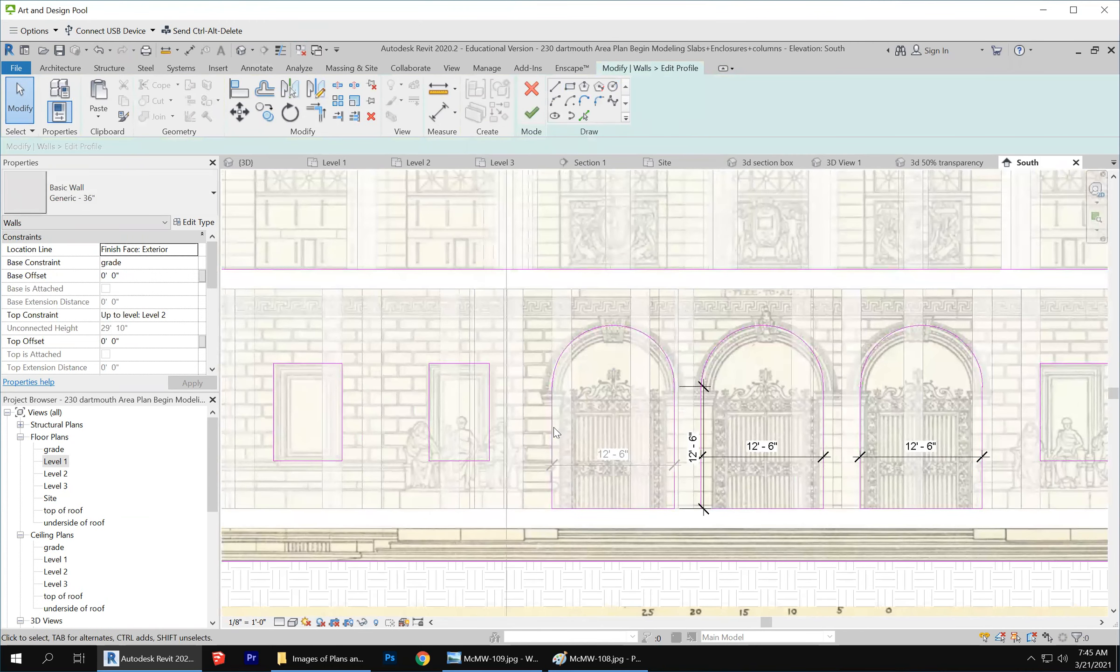
left_click(553, 428)
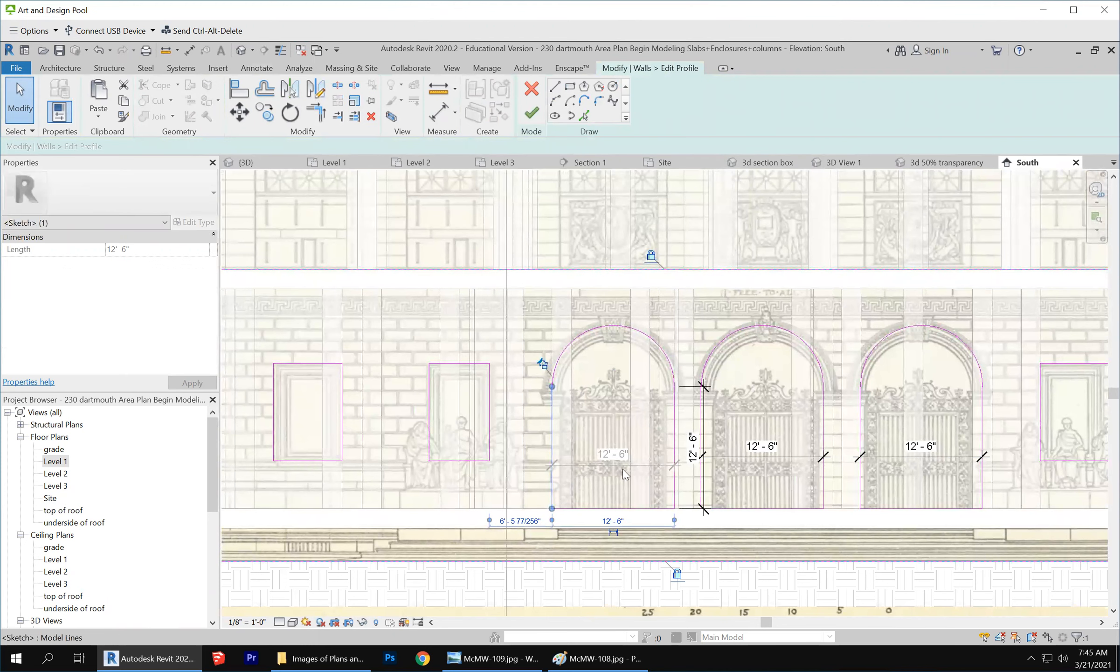
left_click(620, 527)
type("12")
key("Return")
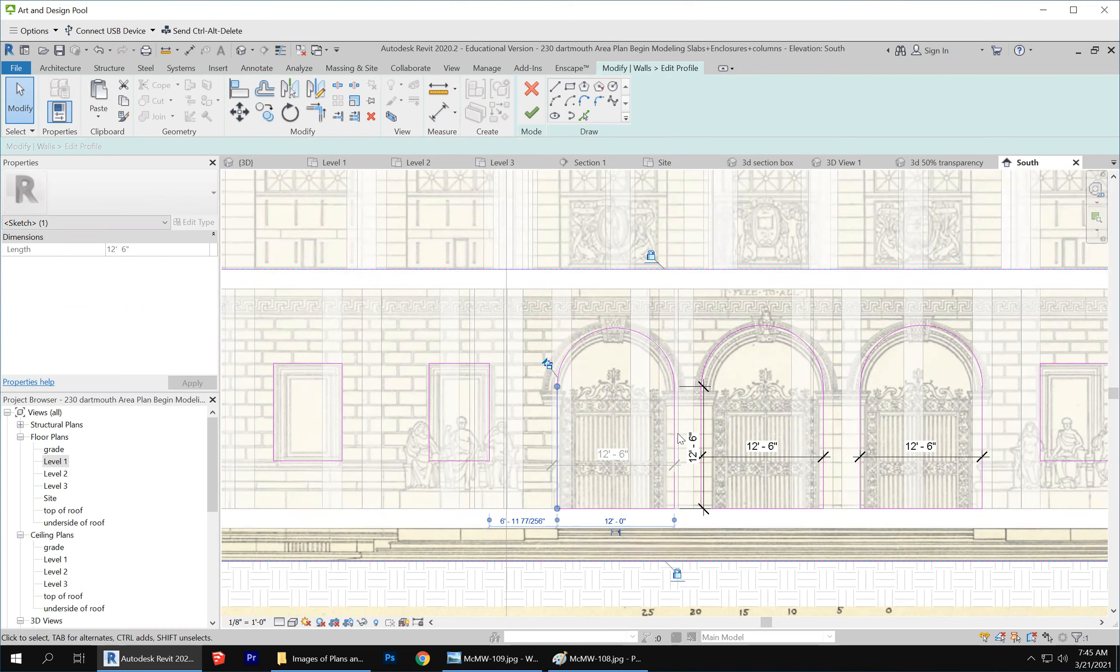
left_click(776, 422)
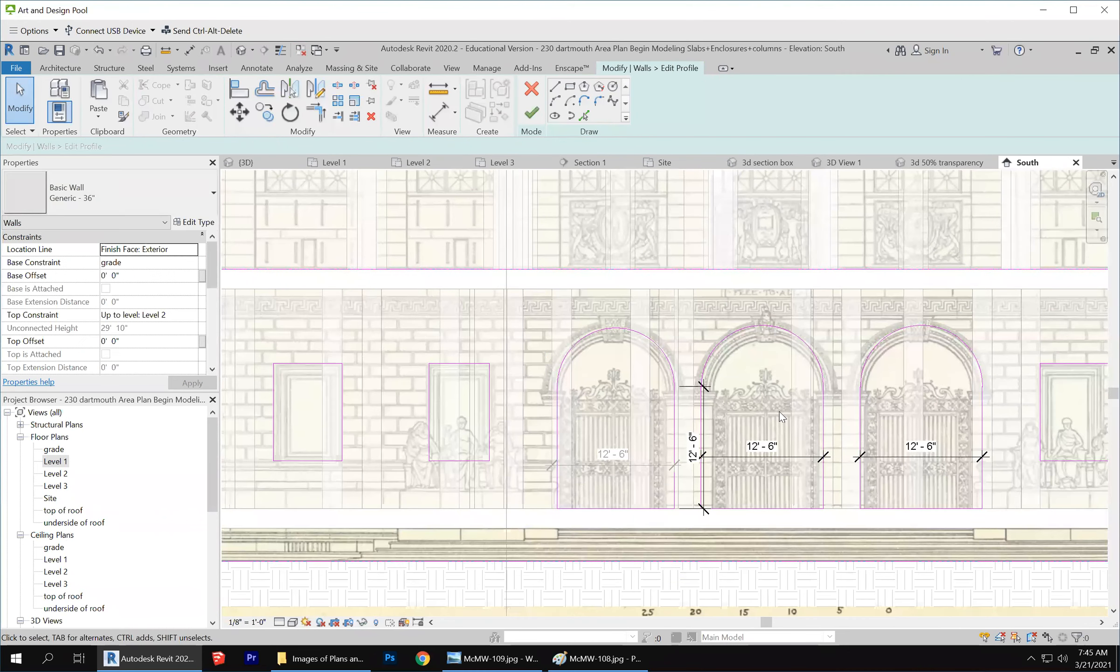
Set the middle entrance arch's width to 12' by moving its right jamb line.
left_click(702, 439)
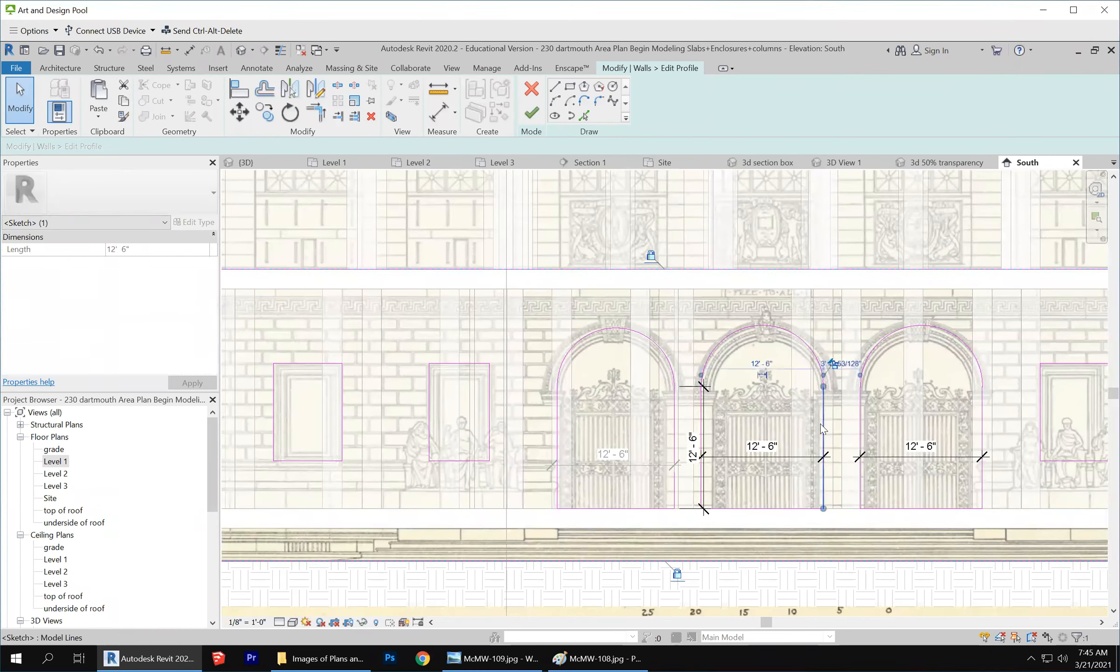
left_click(764, 450)
left_click(823, 447)
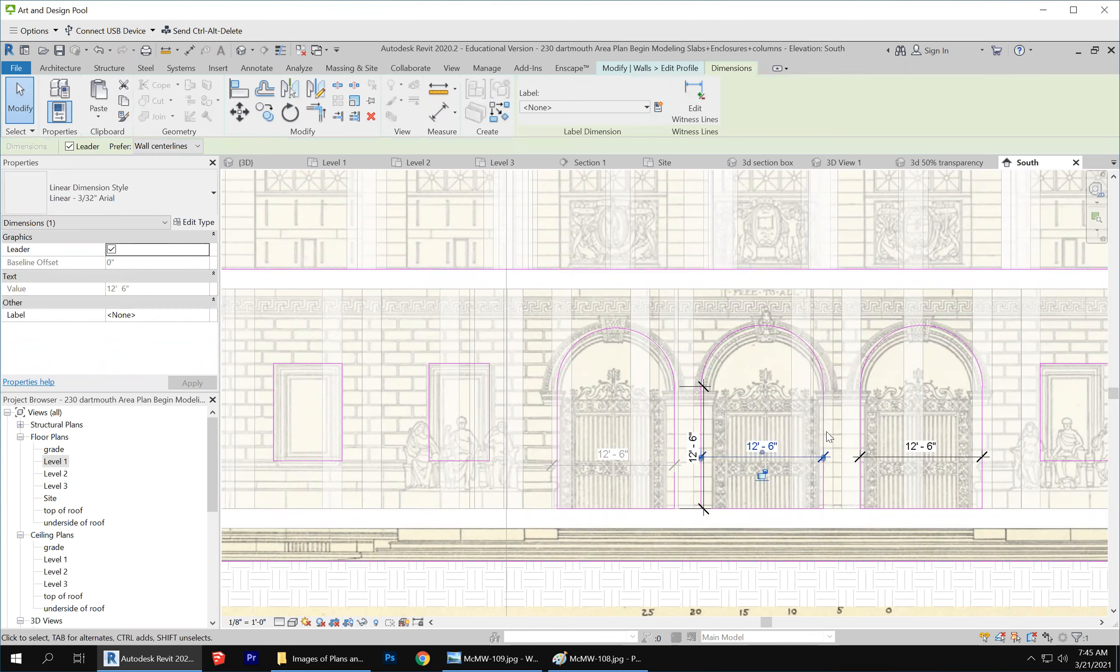
left_click(767, 364)
type("12")
key("Return")
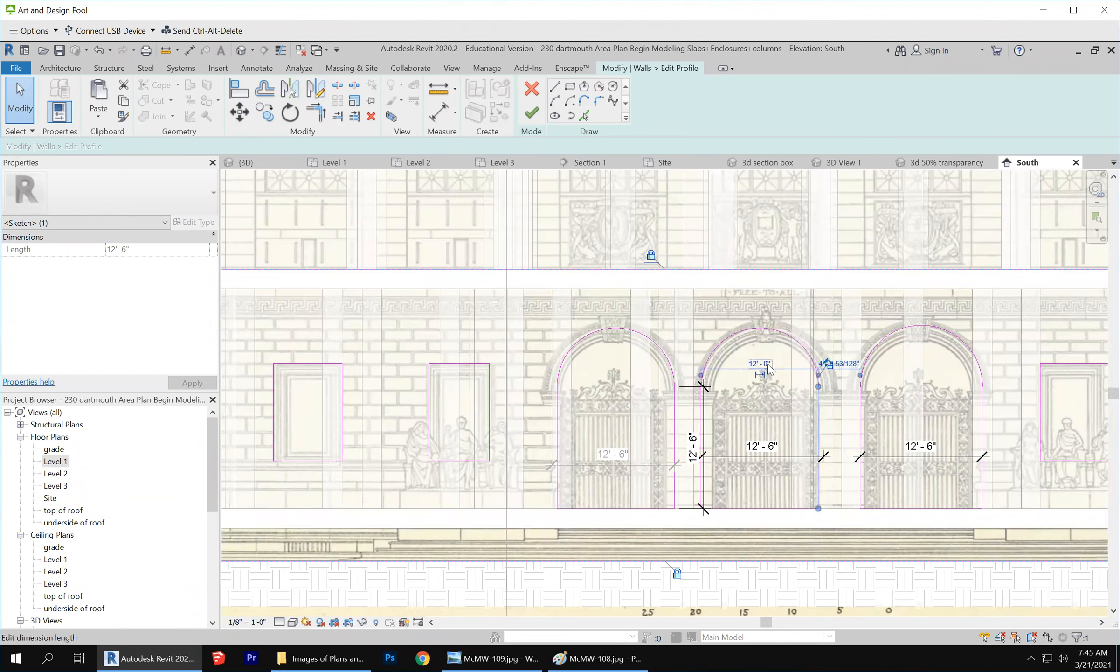
Set the right entrance arch's width to 12' by moving its right jamb line, and clear the selection.
left_click(982, 422)
left_click(922, 362)
type("12")
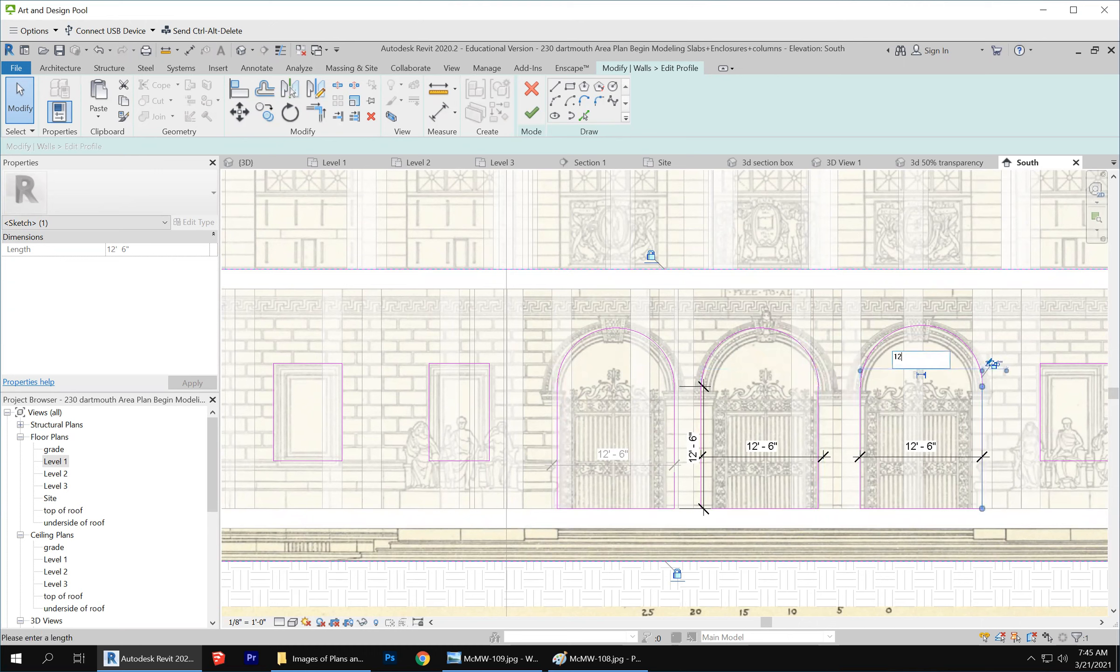
key("Return")
key("Escape")
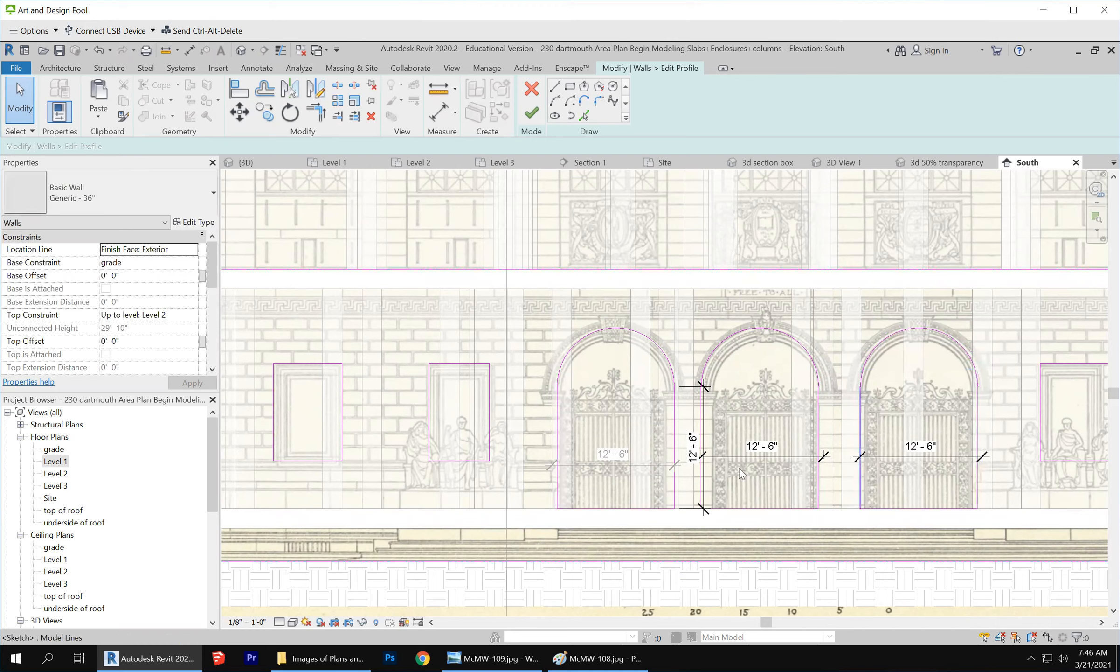
scroll(762, 465, "down", 3)
scroll(755, 467, "down", 2)
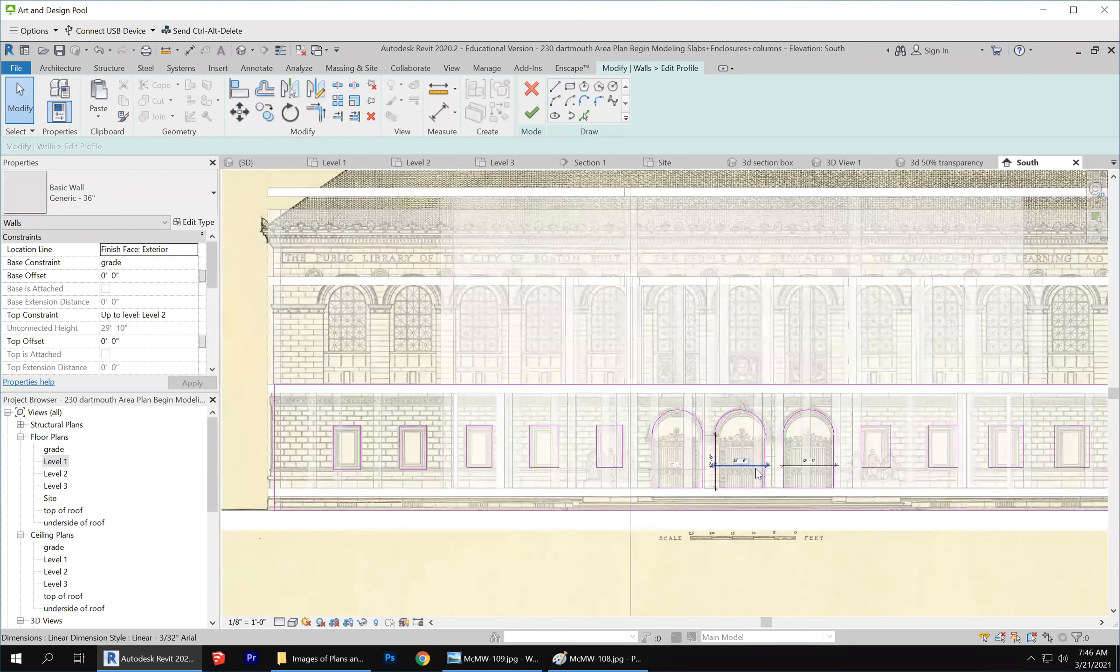
scroll(755, 467, "down", 2)
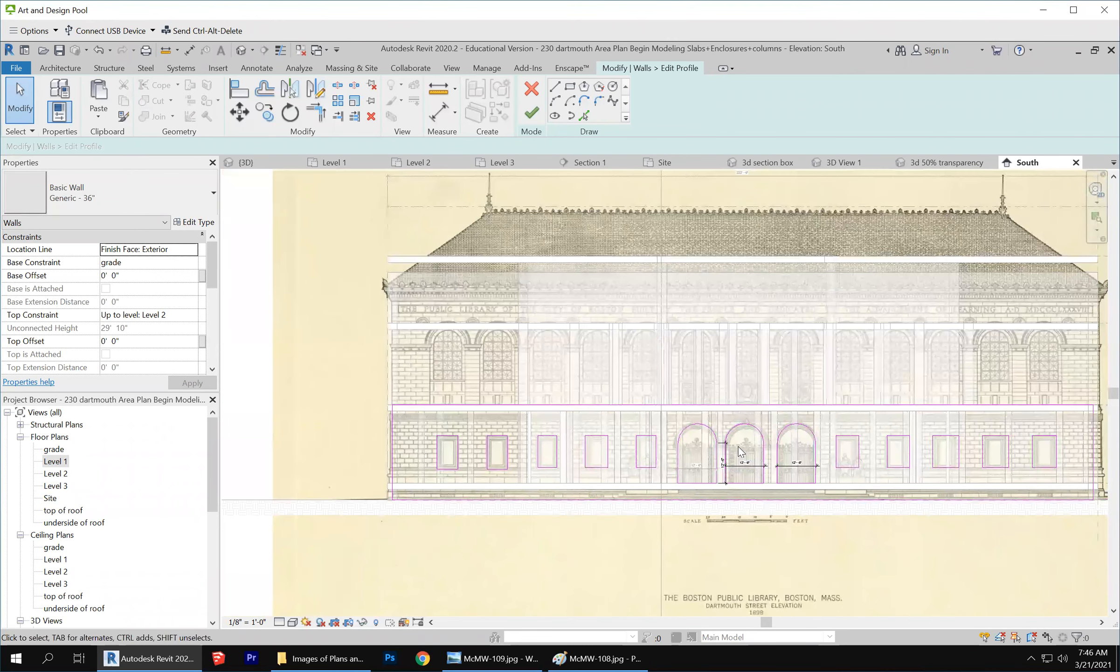
scroll(740, 449, "up", 1)
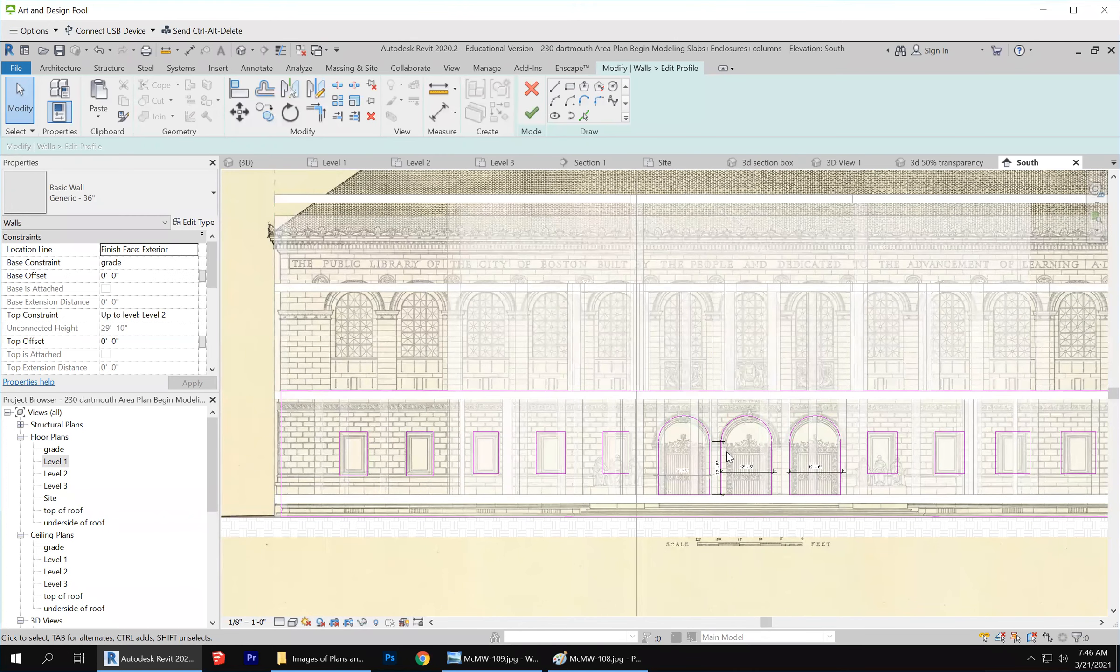
Set the left entrance arch's width to 11' by moving its left jamb line.
scroll(726, 450, "up", 2)
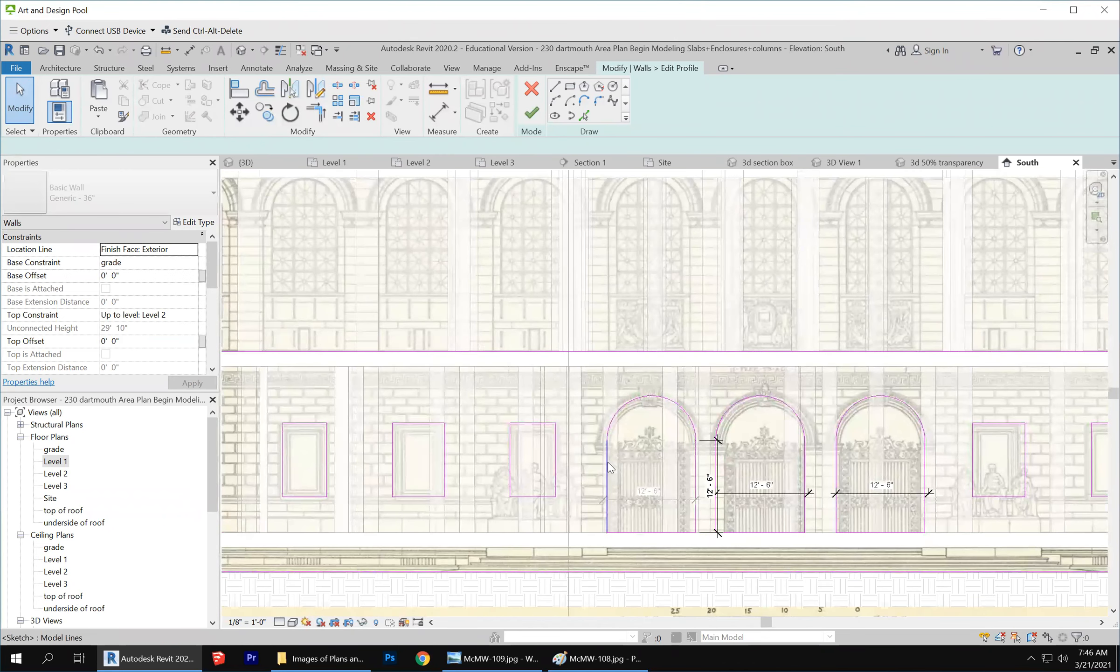
left_click(607, 462)
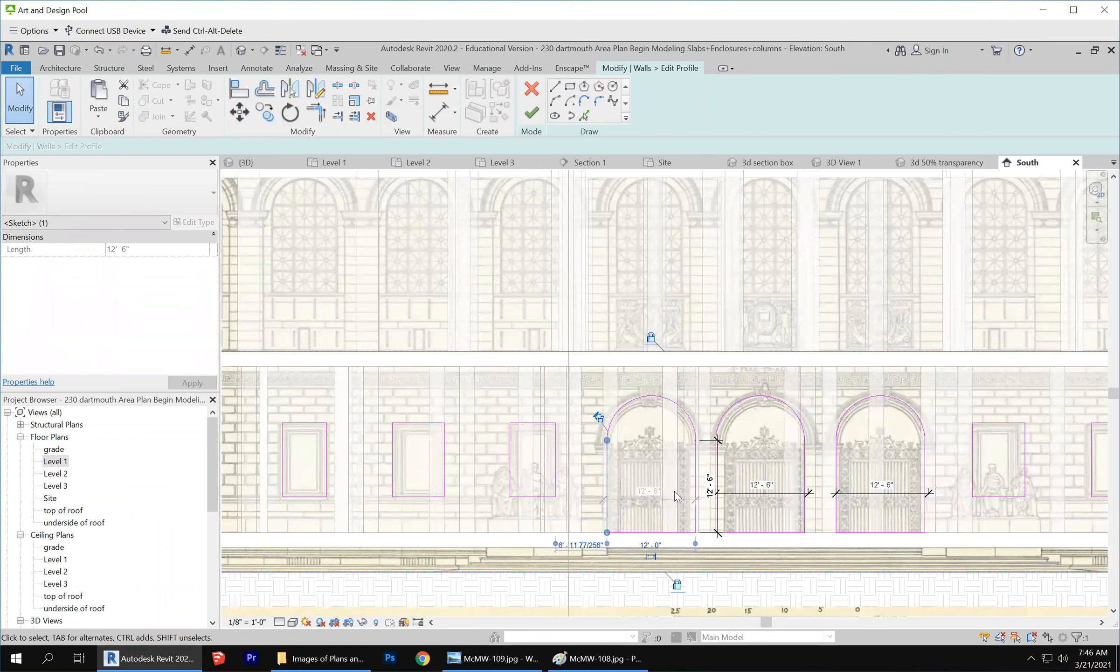
left_click(655, 544)
type("11")
key("Return")
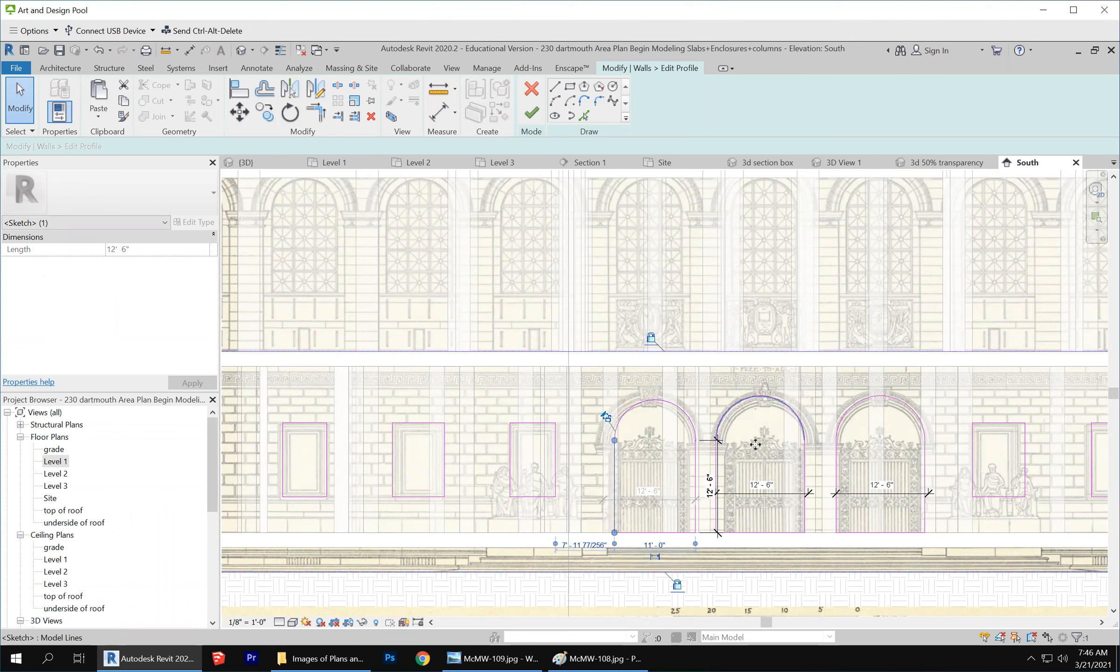
Set the middle entrance arch's width to 11' by moving its right jamb line.
left_click(755, 444)
left_click(804, 467)
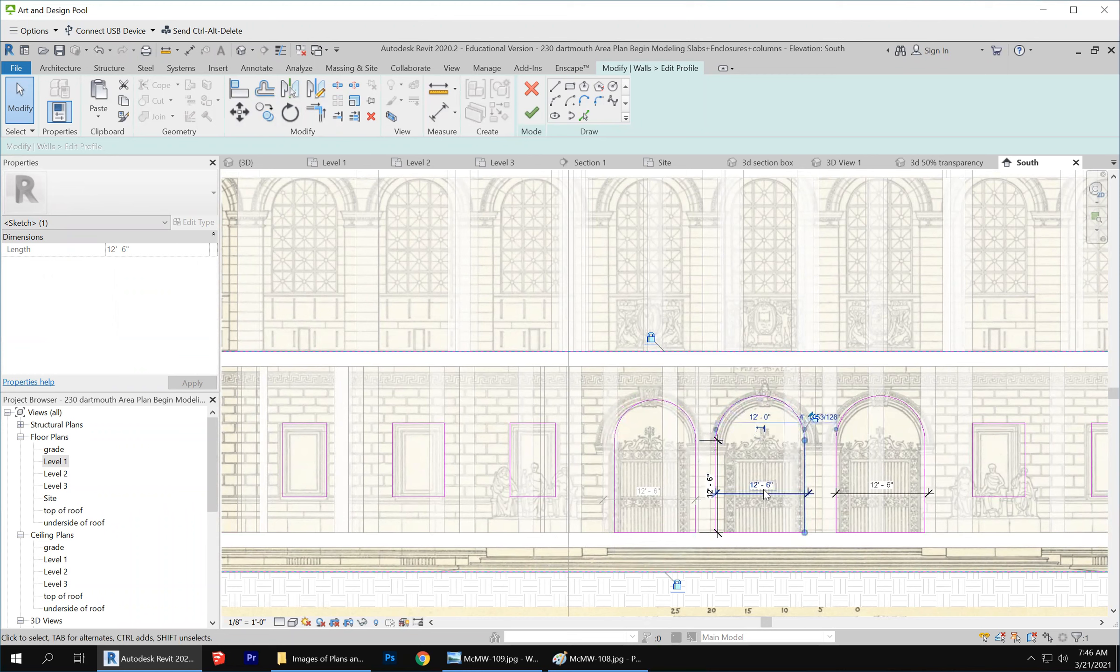
left_click(765, 492)
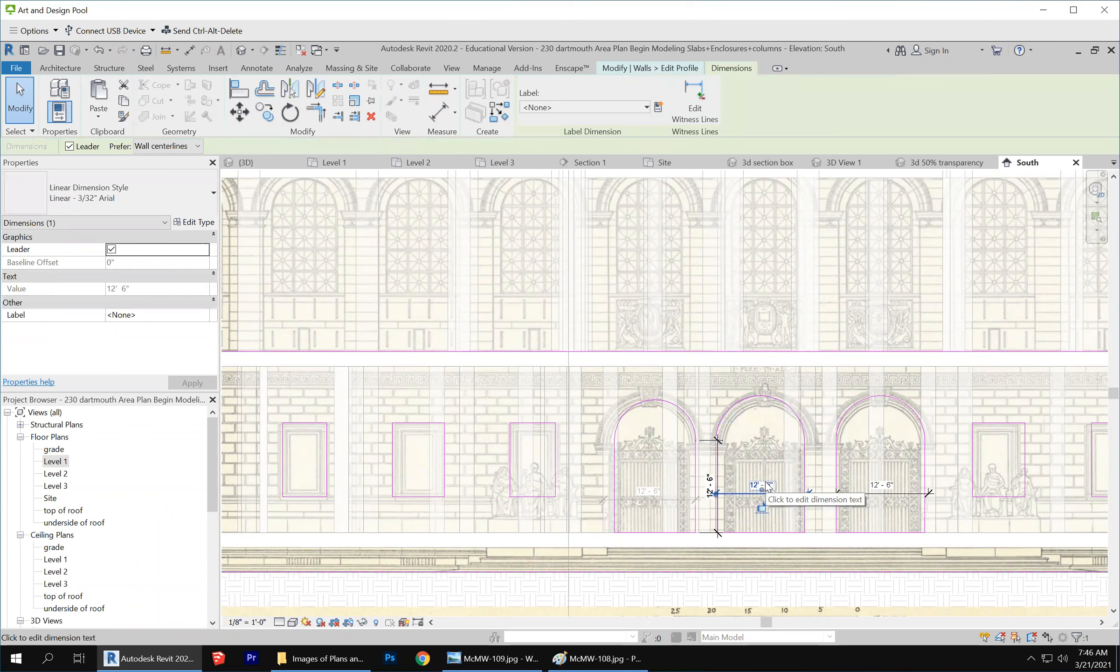
left_click(803, 471)
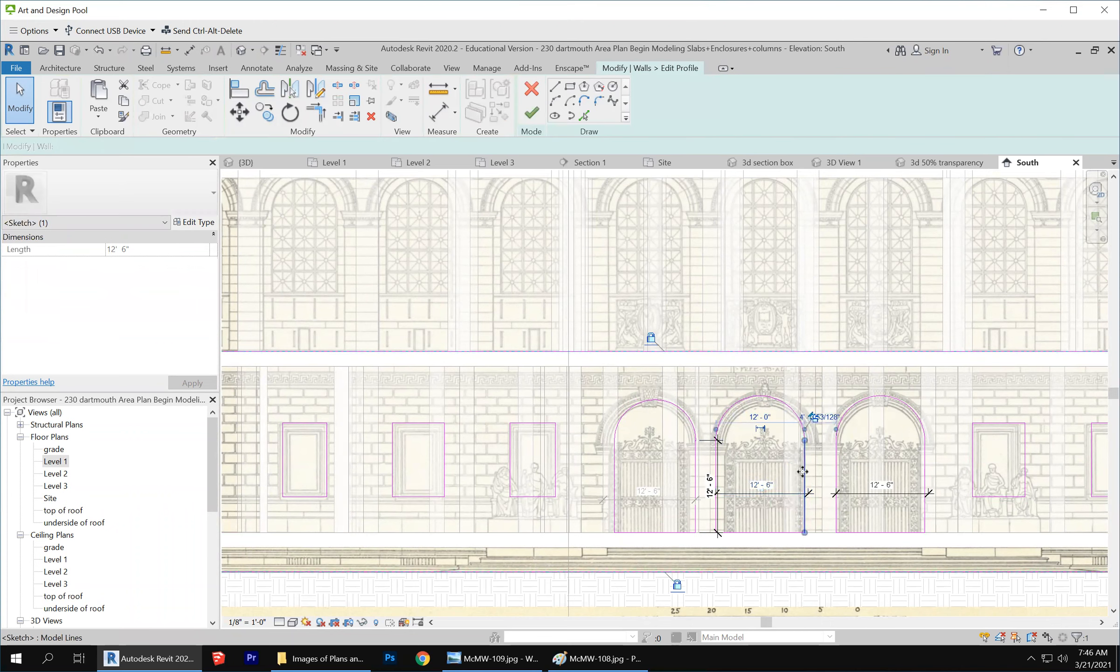
left_click(769, 415)
type("11")
key("Return")
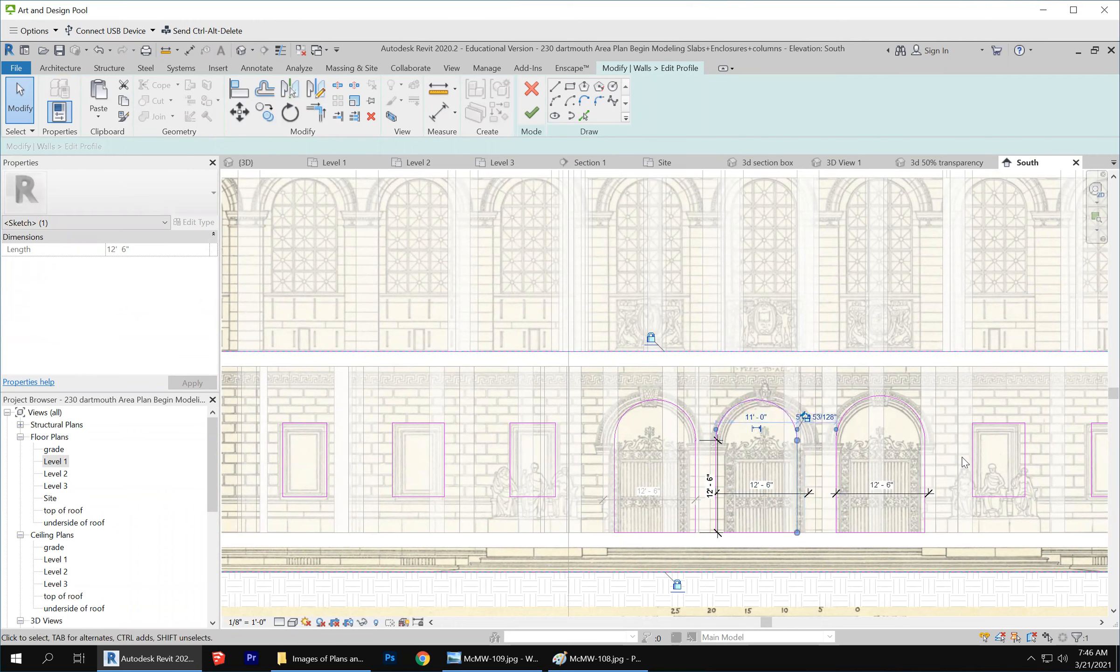
Set the right entrance arch's width to 11' by moving its right jamb line.
left_click(930, 474)
left_click(925, 471)
left_click(886, 415)
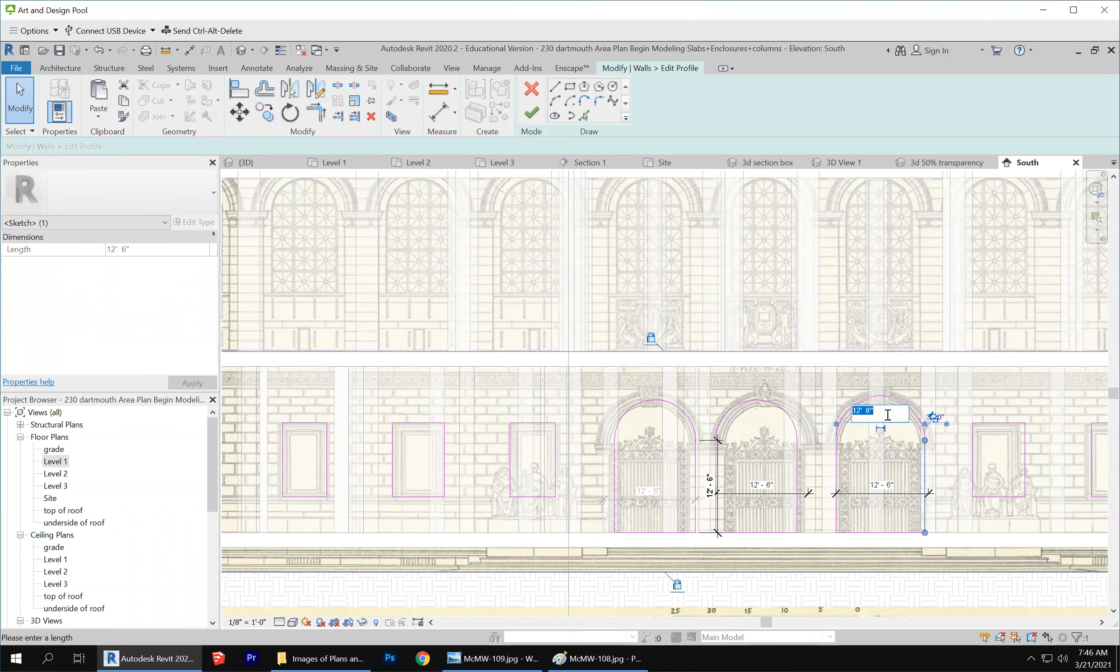
type("11")
key("Return")
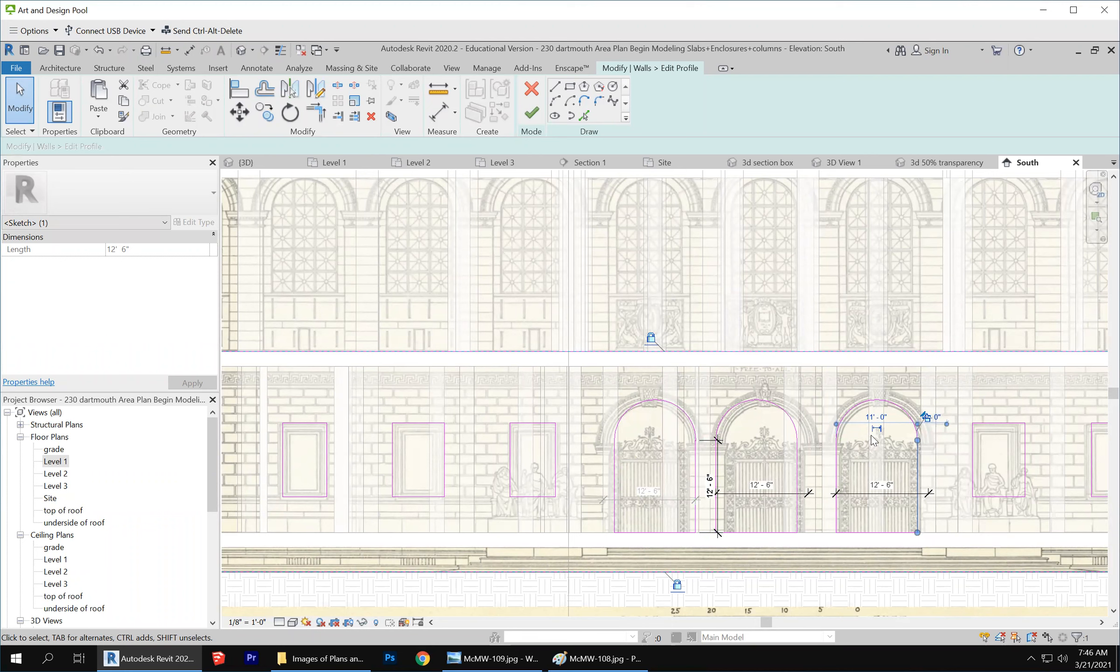
Try a 10' width for the right entrance arch by moving its right jamb line, and clear the selection.
left_click(885, 414)
type("10")
key("Return")
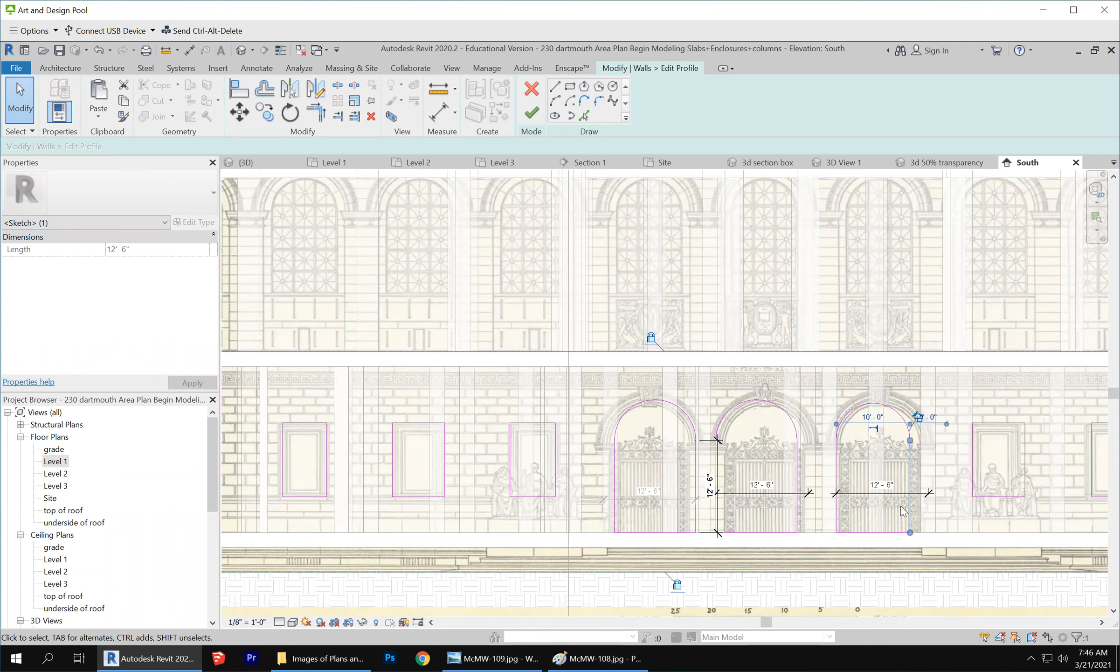
key("Escape")
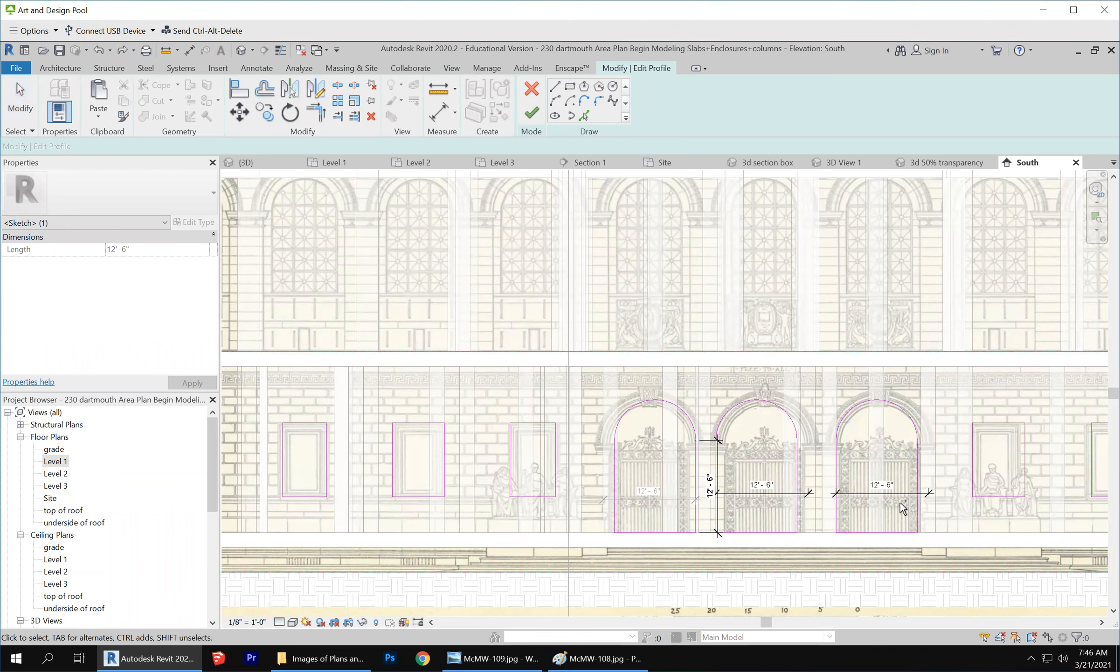
Nudge both jamb lines of the left entrance arch to the left to align the opening with the traced doorway.
left_click(798, 478)
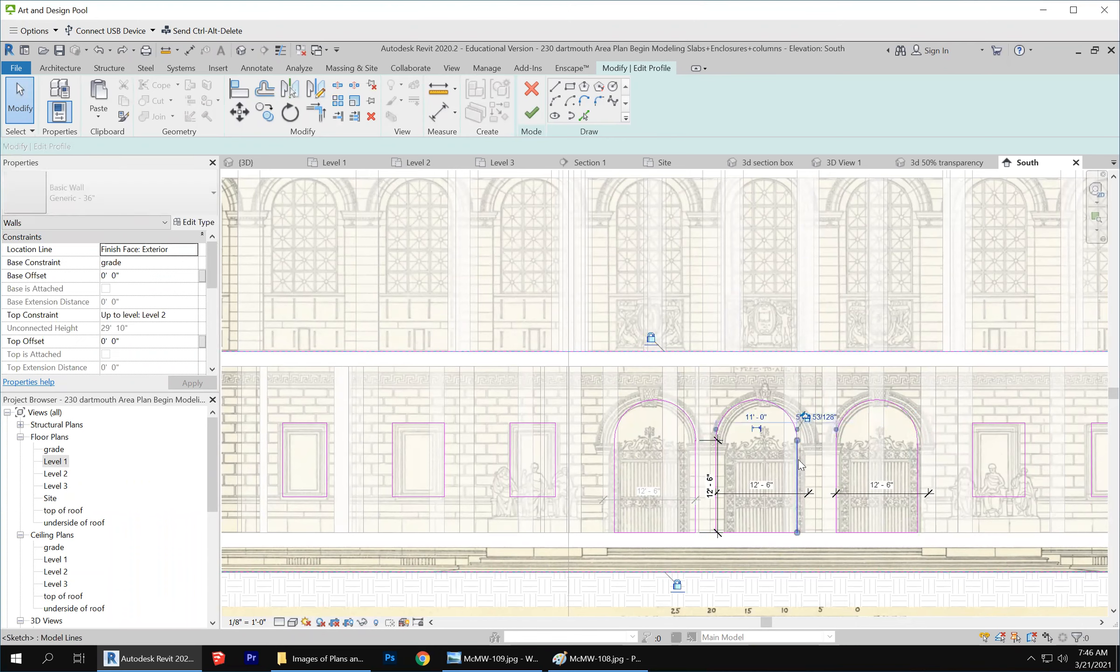
left_click(697, 462)
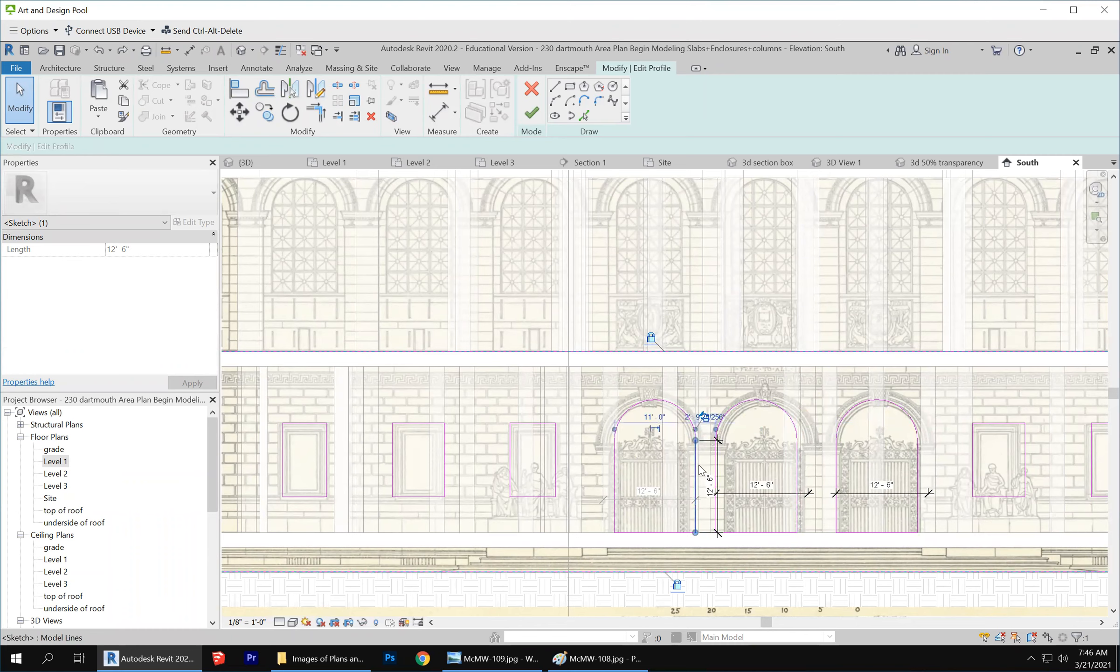
left_click(614, 475, "ctrl")
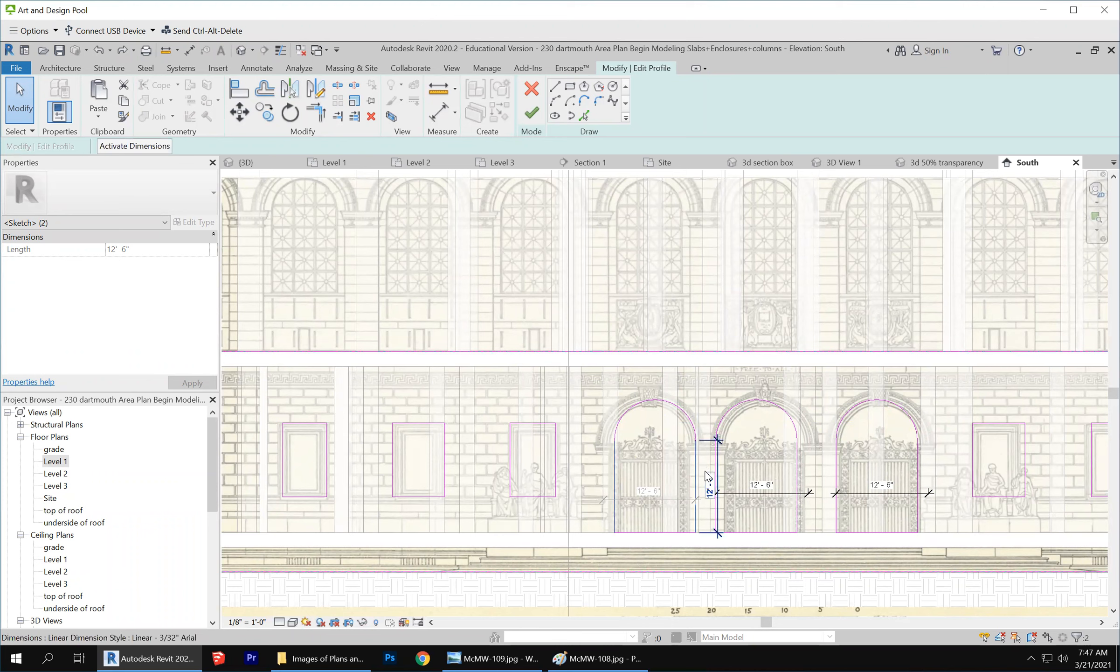
key("Left")
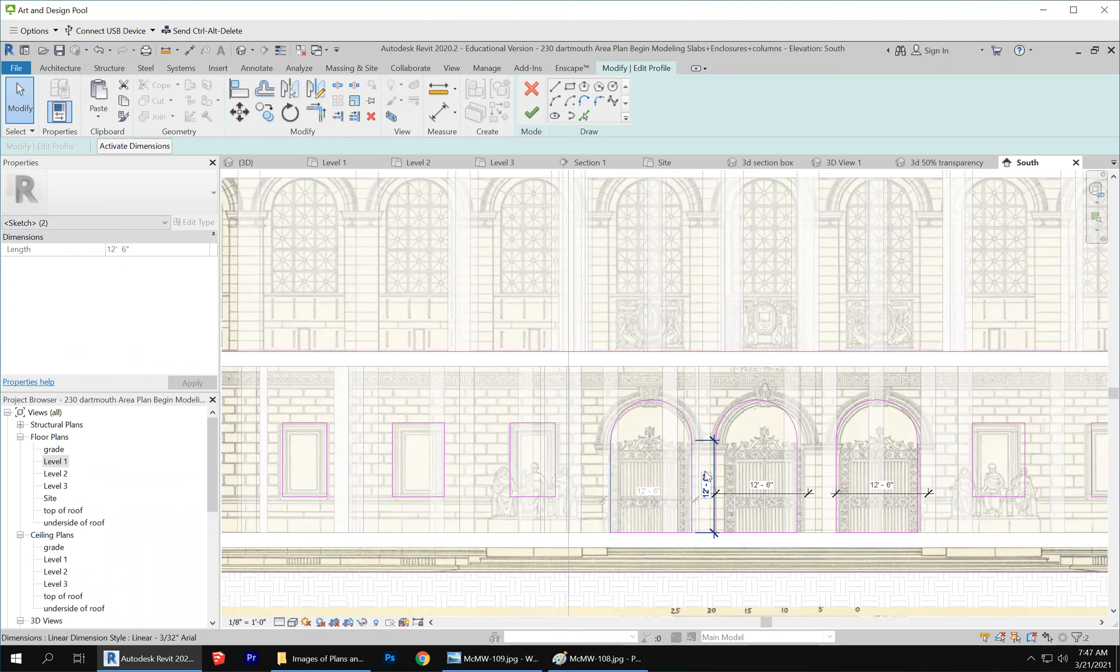
key("Left")
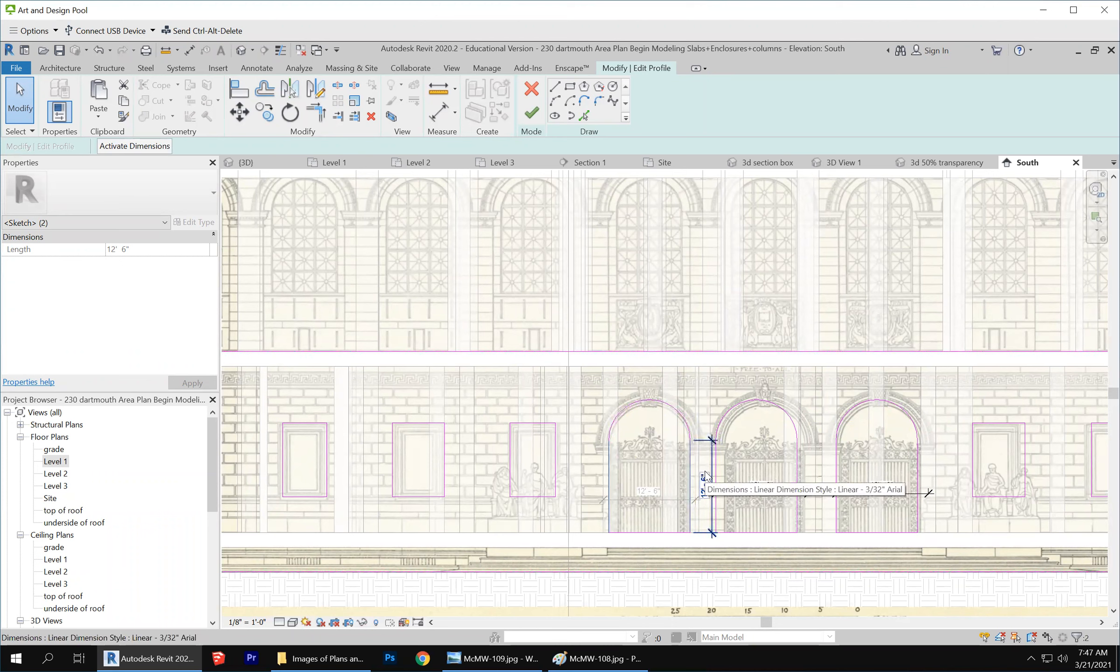
Nudge both jamb lines of the middle entrance arch about 1' to the right to center it on the traced doorway.
left_click(714, 468)
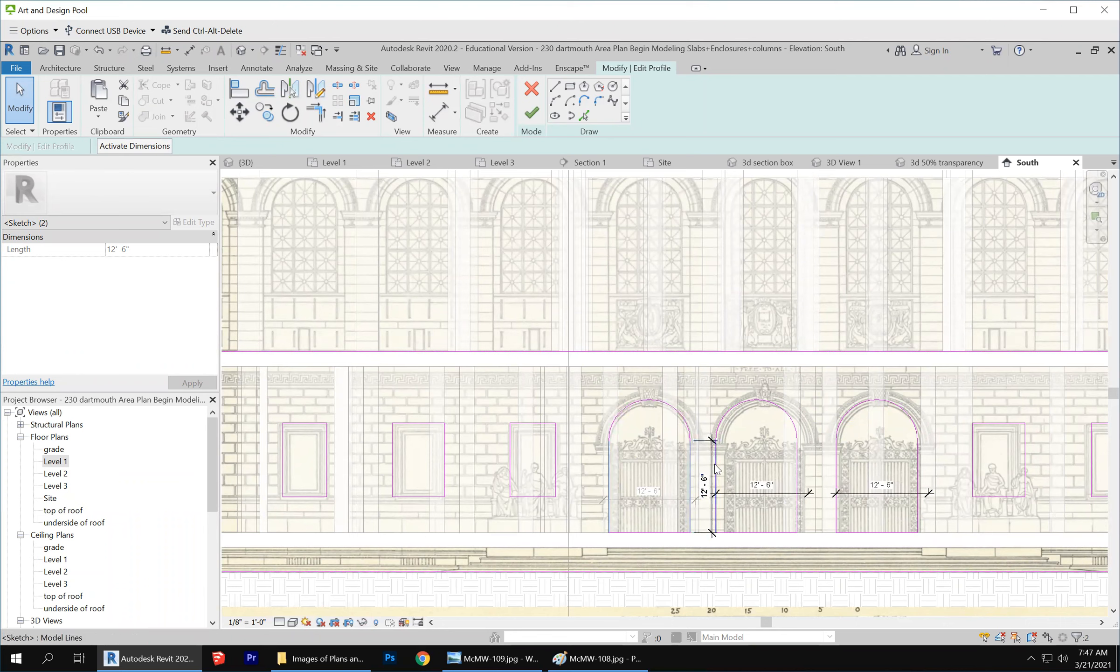
left_click(798, 472, "ctrl")
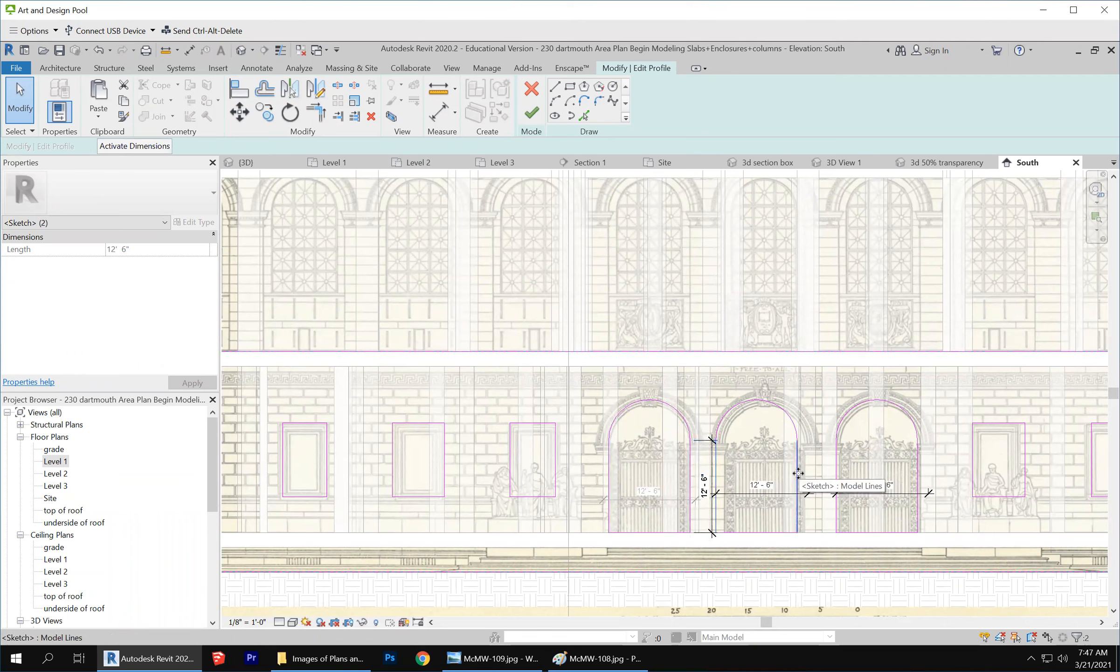
key("Right")
key("Right")
key("Right")
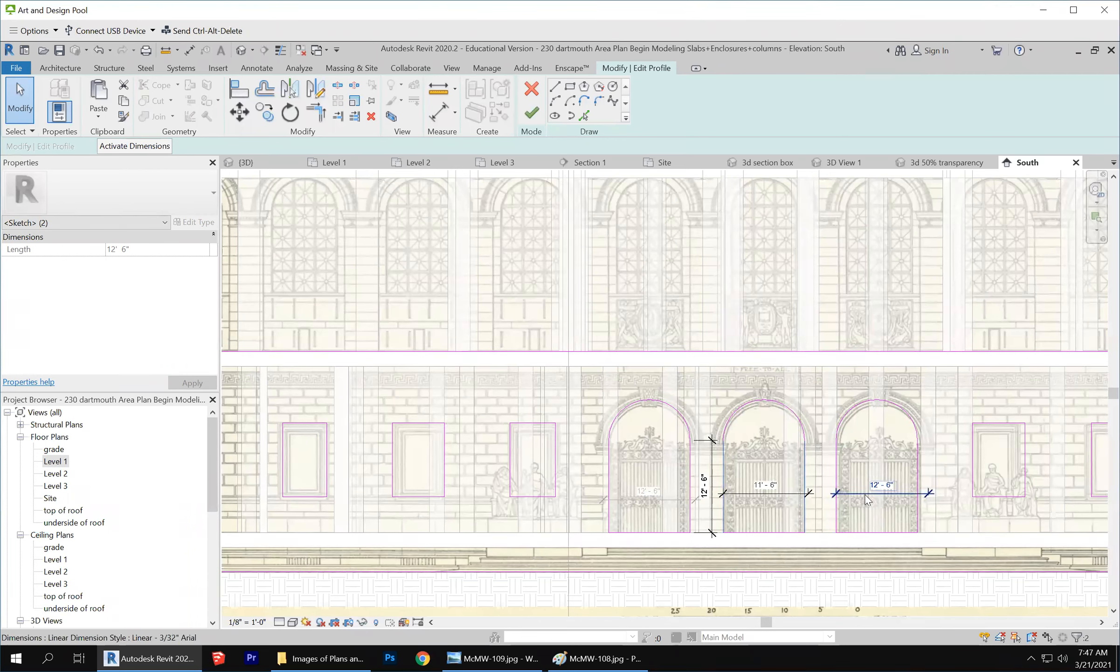
key("Escape")
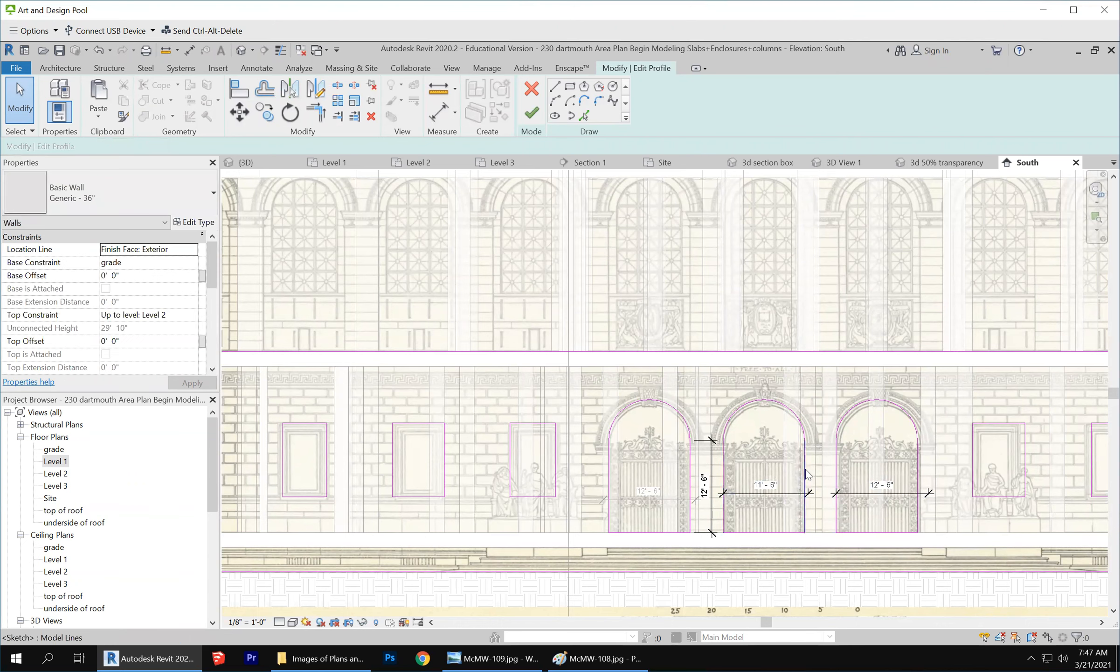
Nudge both jamb lines of the right entrance arch about 6" to the right over the traced doorway, and clear the selection.
left_click(836, 466)
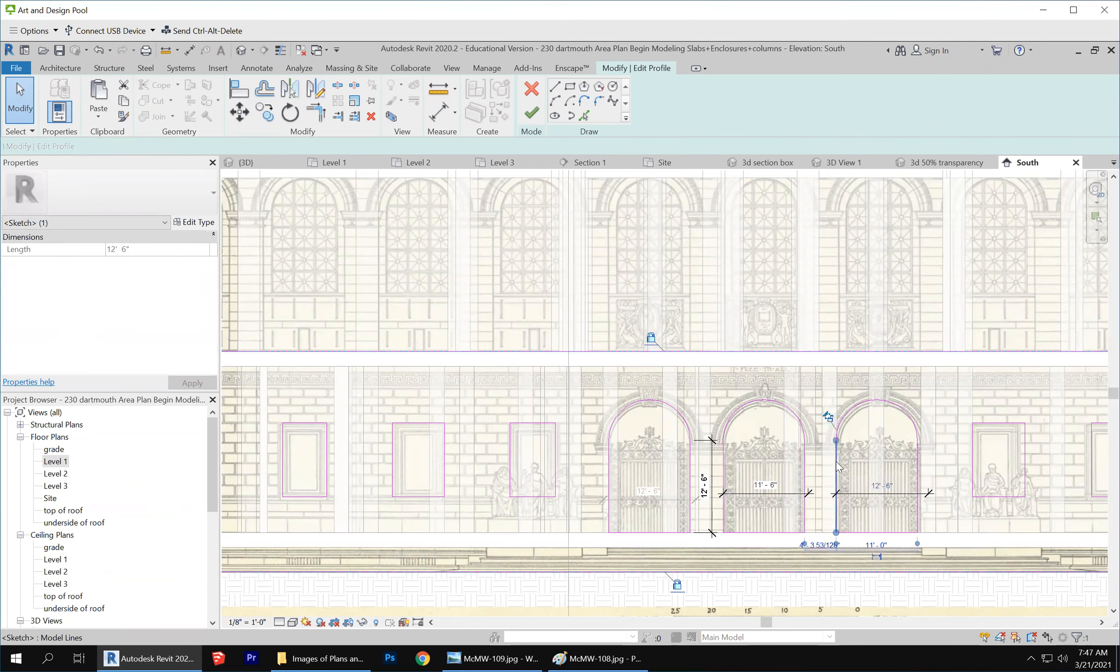
left_click(917, 465, "ctrl")
key("Right")
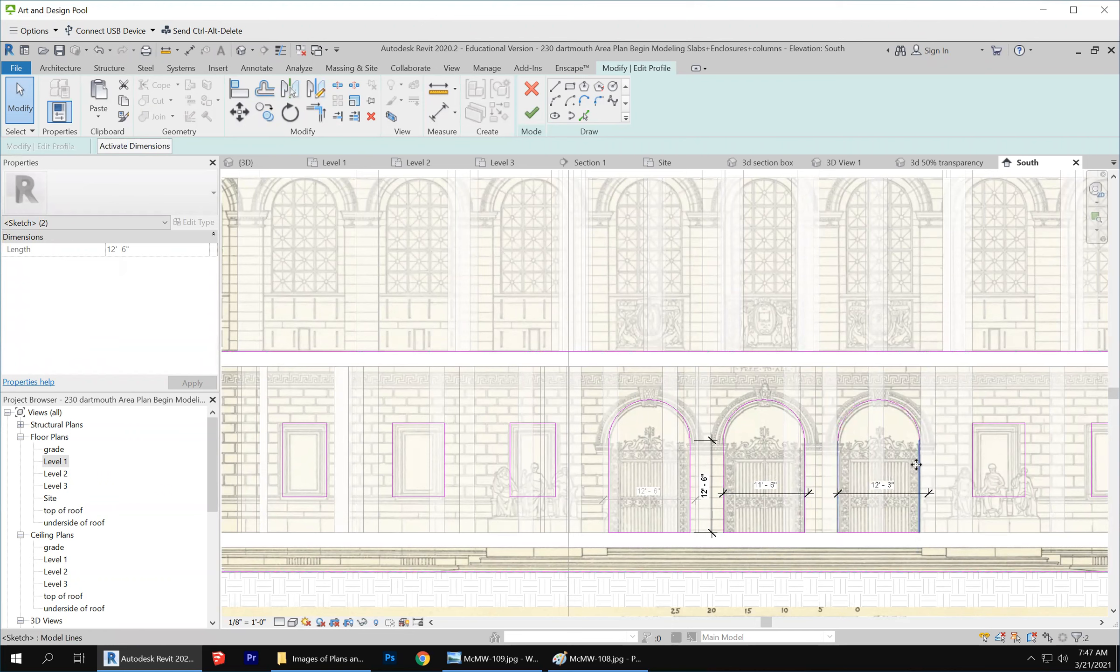
key("Right")
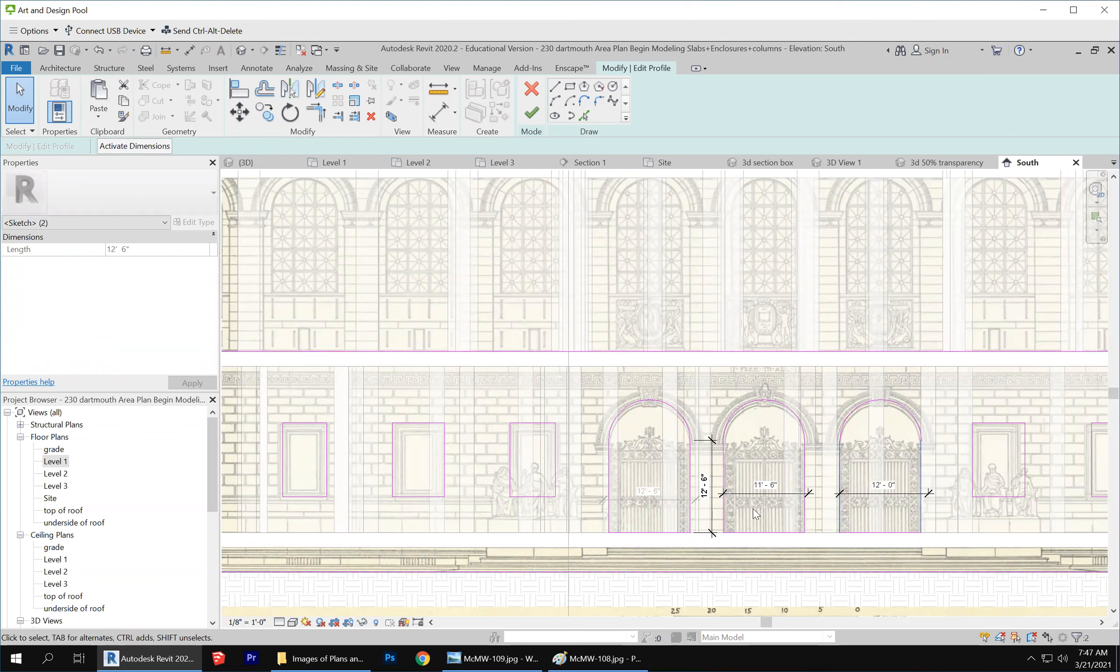
scroll(892, 488, "down", 2)
key("Escape")
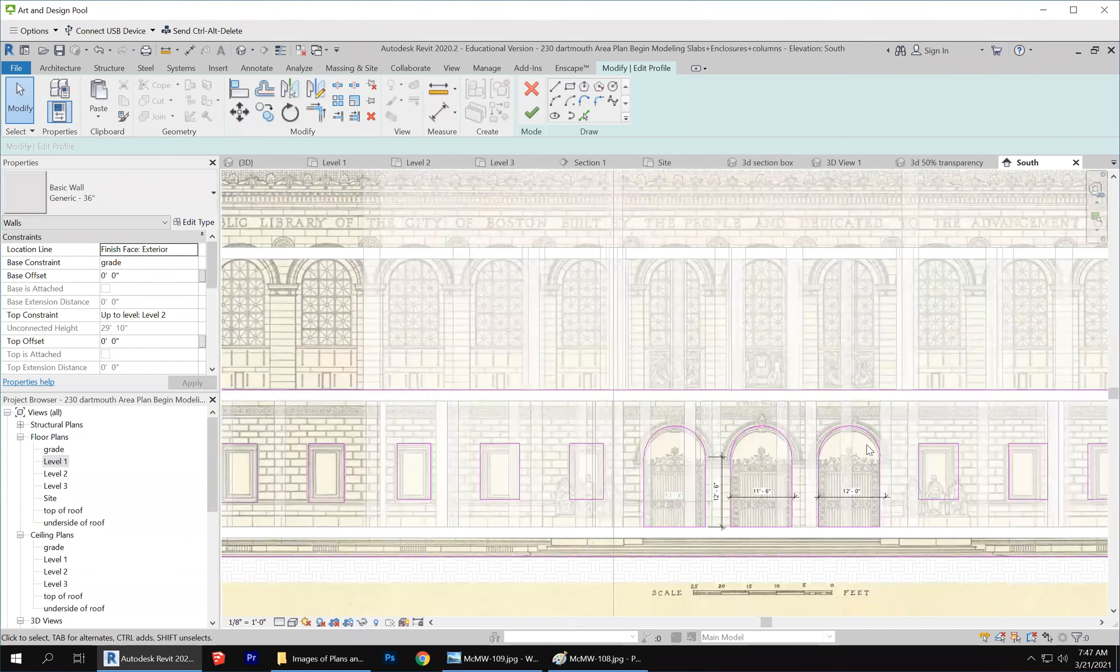
Check the widths of the three entrance arches at their right jamb lines.
left_click(880, 488)
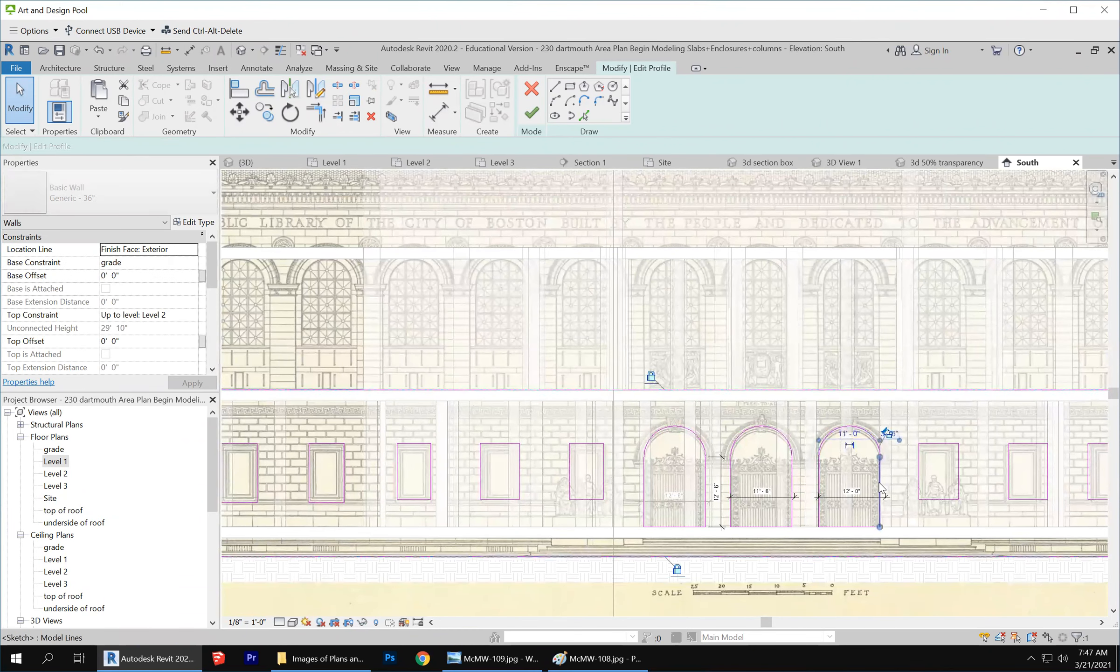
left_click(792, 480)
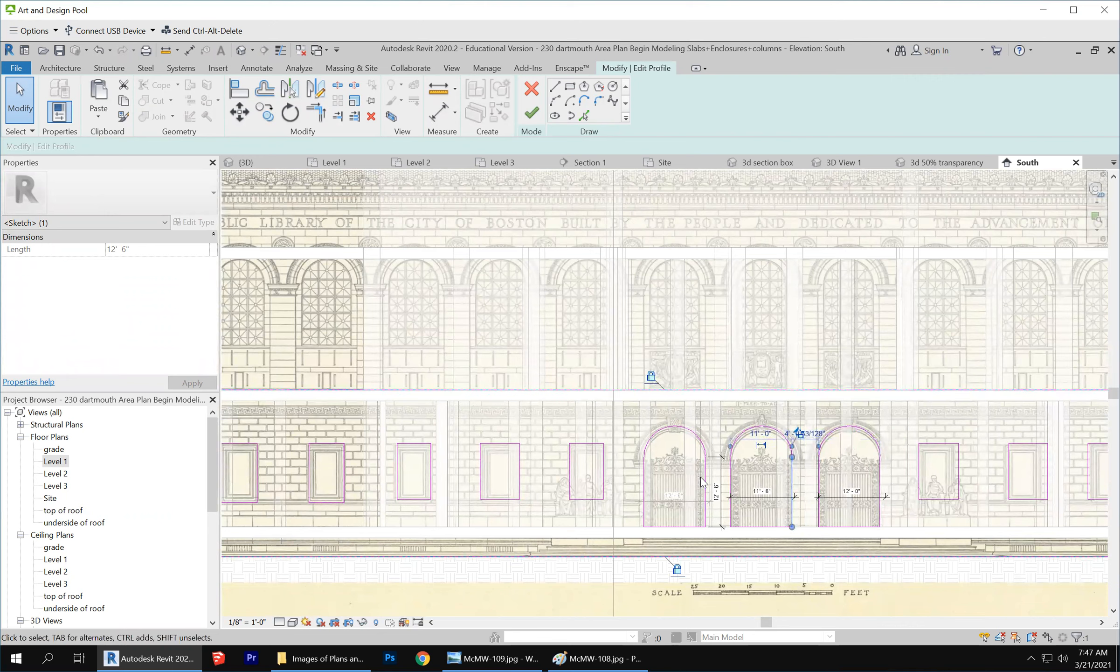
left_click(705, 482)
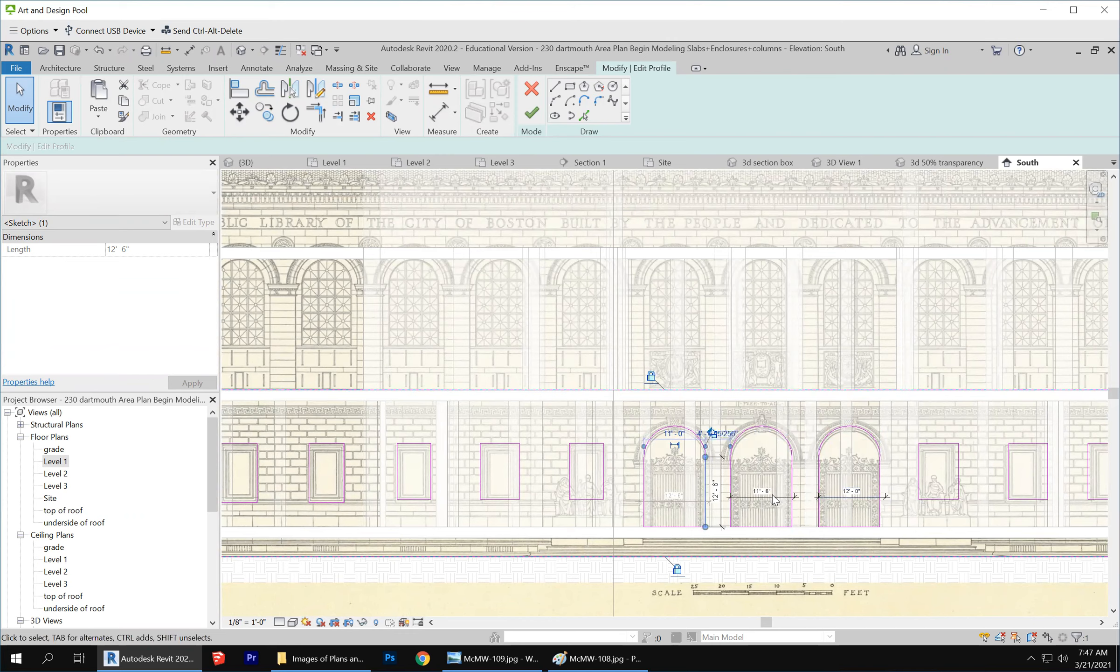
scroll(772, 494, "down", 3)
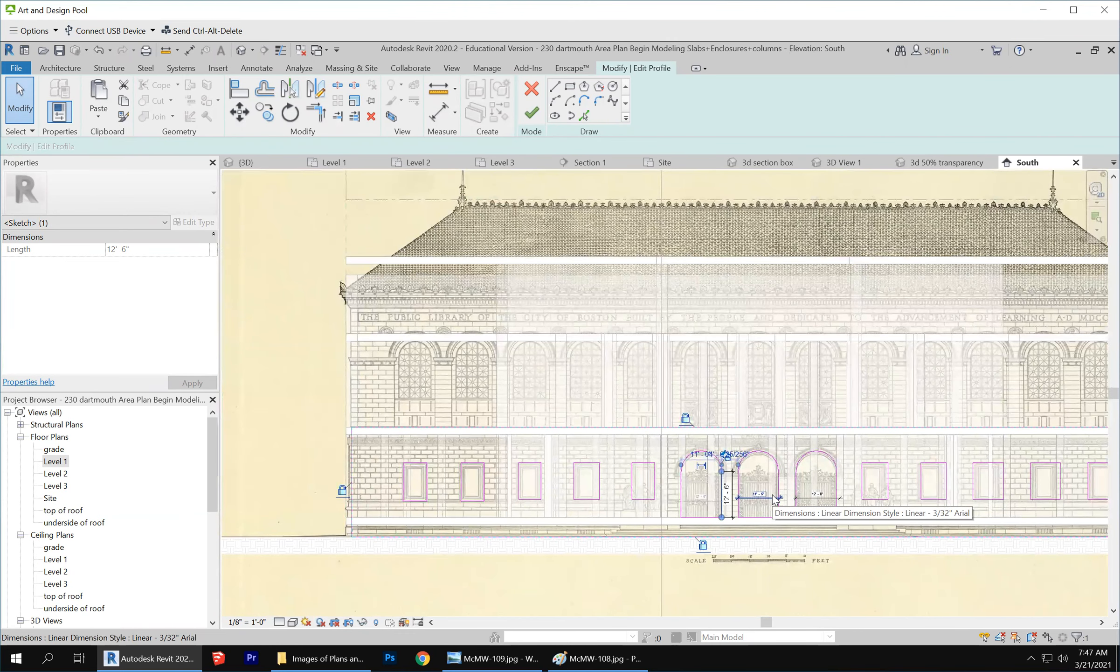
Nudge jamb lines of the windows right of the entrance arches to the left to match the traced window openings.
left_click(1061, 486)
key("Left")
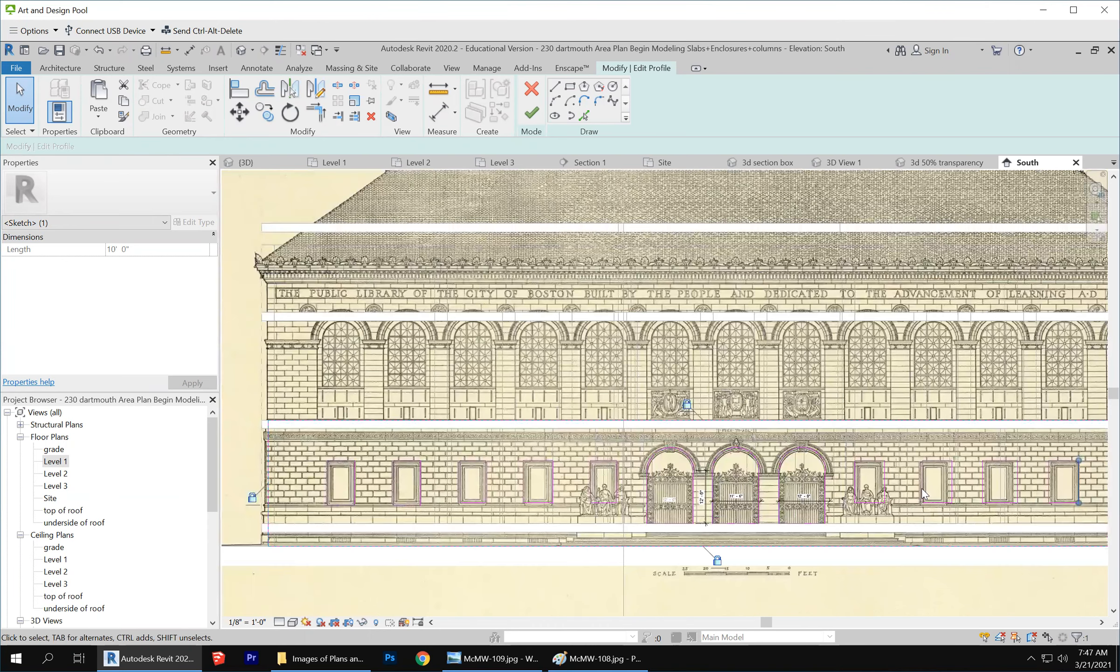
scroll(923, 489, "up", 2)
key("Left")
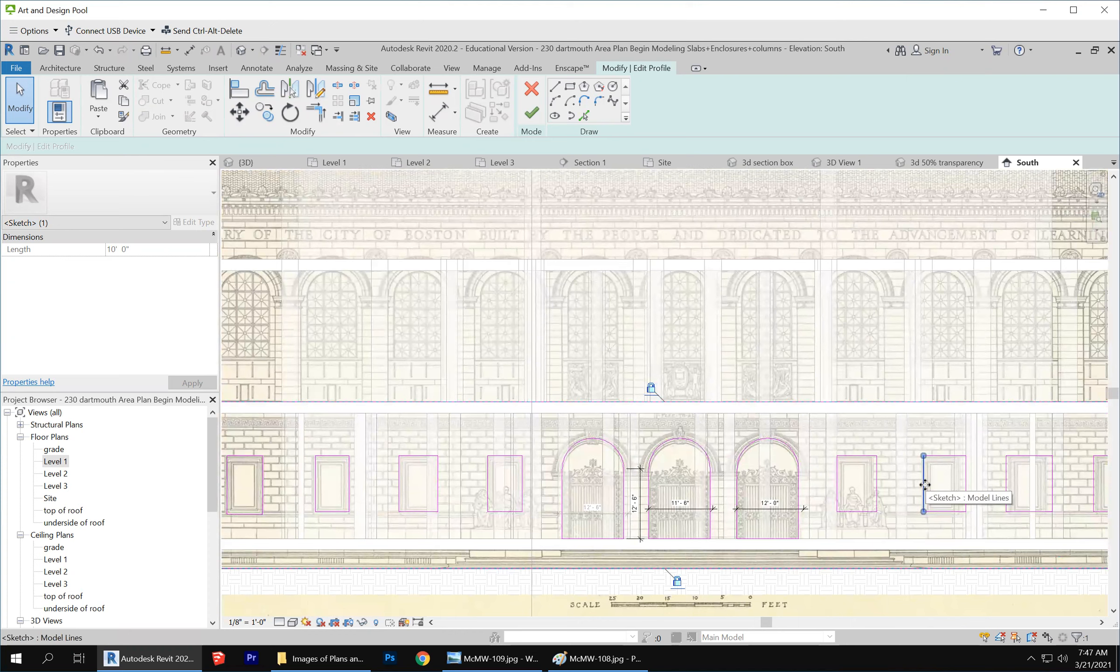
left_click(966, 479)
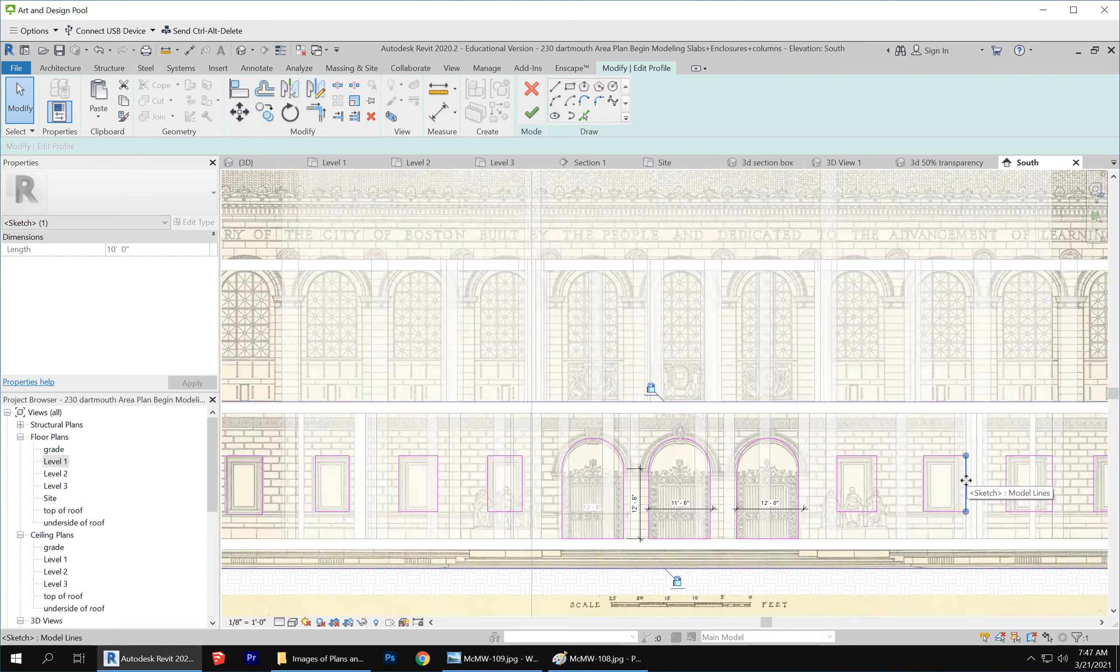
key("Left")
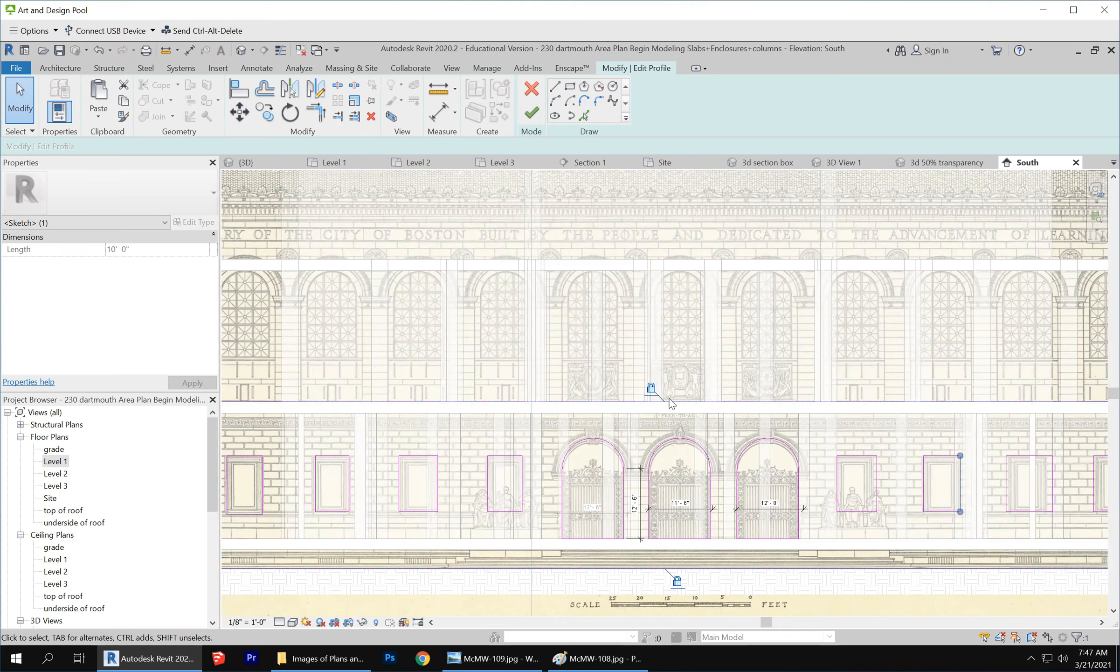
Add aligned dimensions for the width and height of the leftmost ground-floor window outline.
scroll(672, 404, "down", 1)
scroll(589, 442, "down", 1)
scroll(404, 453, "down", 1)
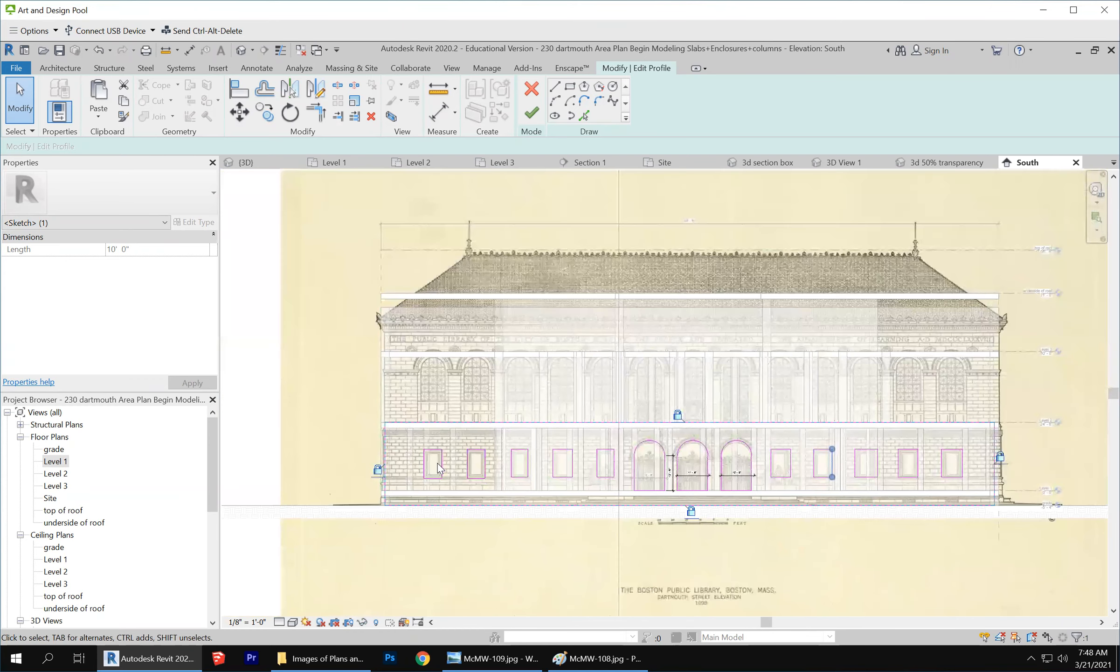
scroll(303, 471, "up", 3)
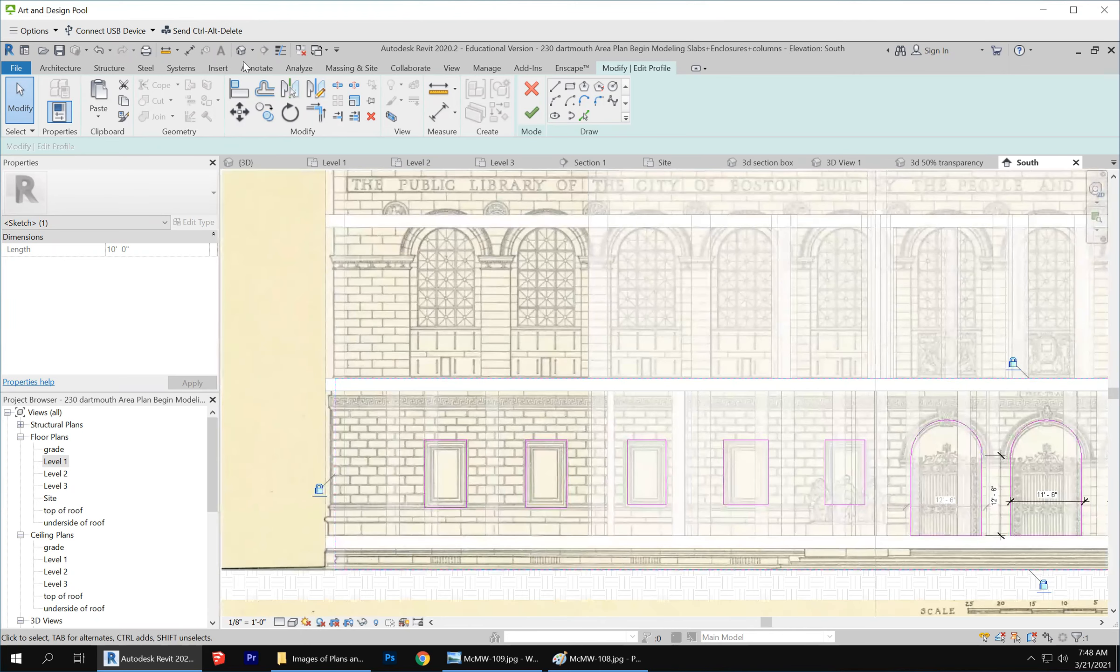
left_click(256, 67)
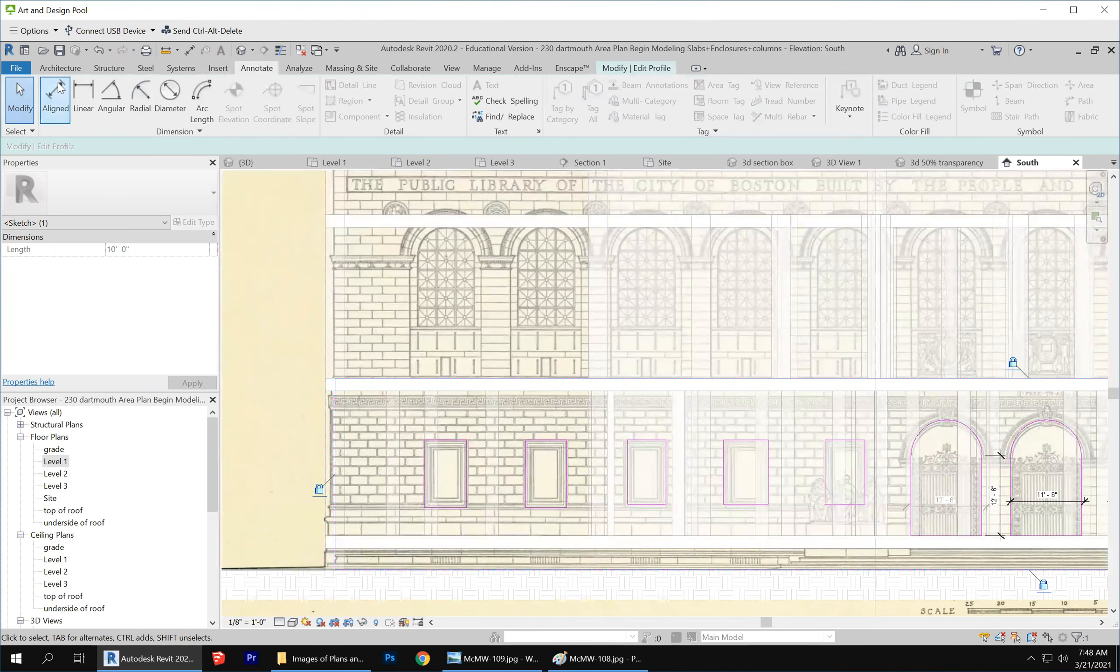
left_click(52, 98)
left_click(426, 478)
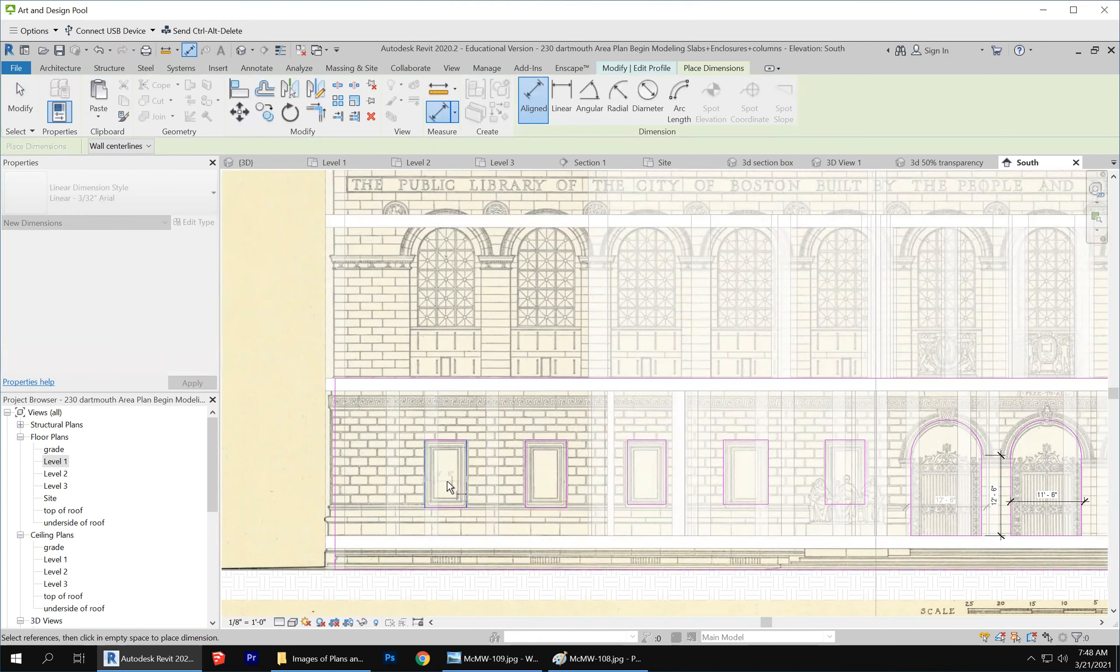
scroll(444, 479, "up", 2)
scroll(450, 468, "up", 2)
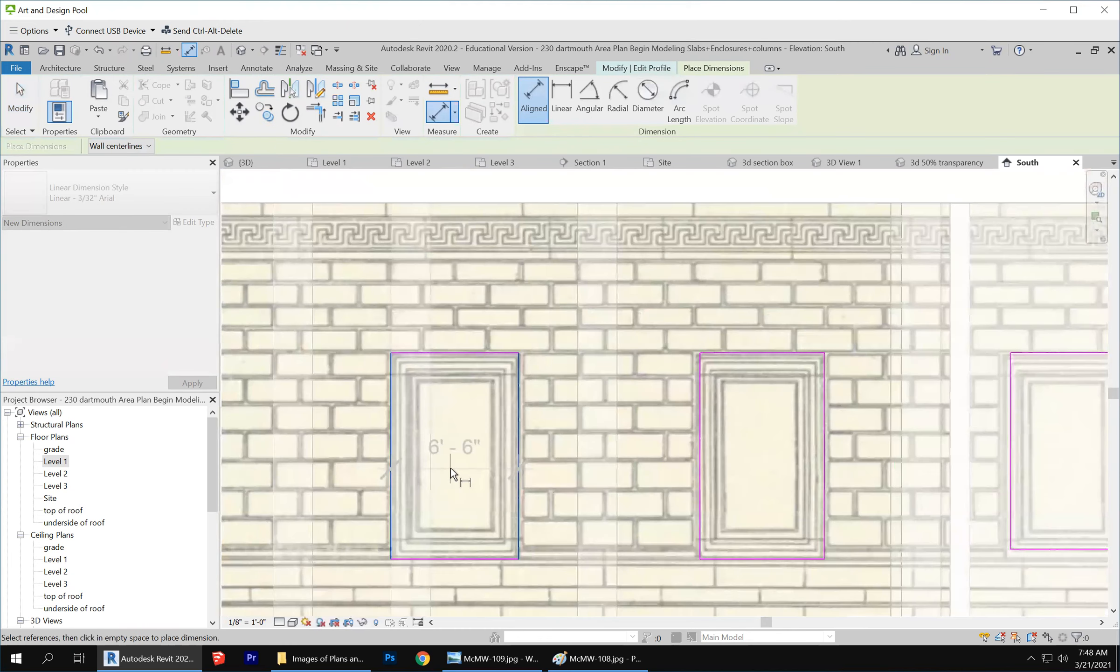
left_click(450, 467)
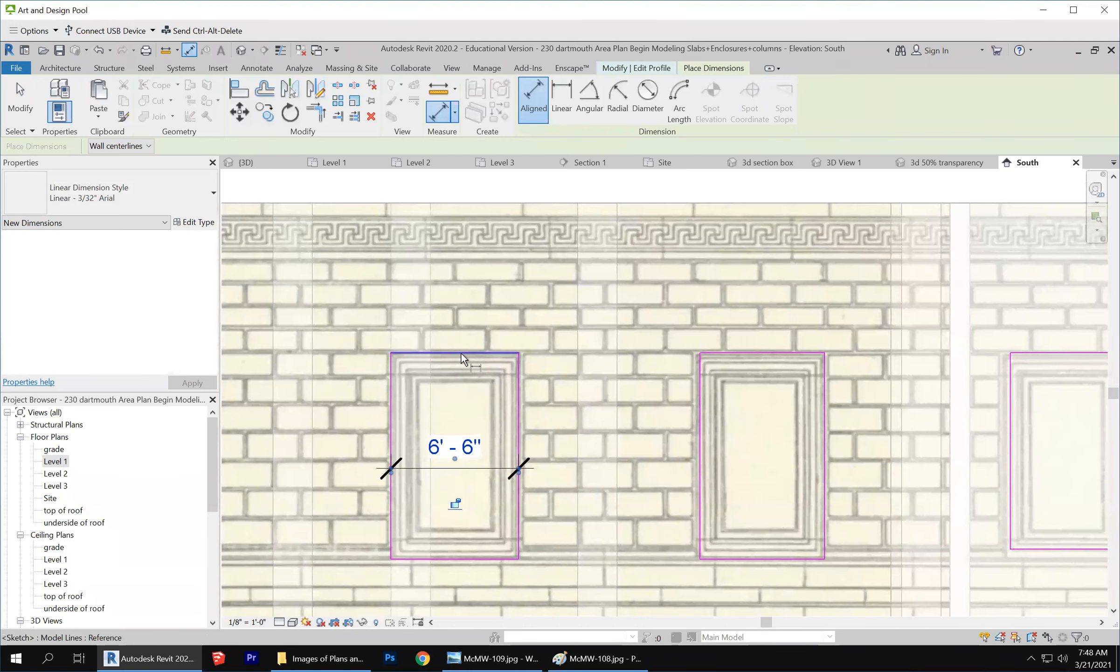
left_click(462, 353)
left_click(457, 561)
left_click(476, 493)
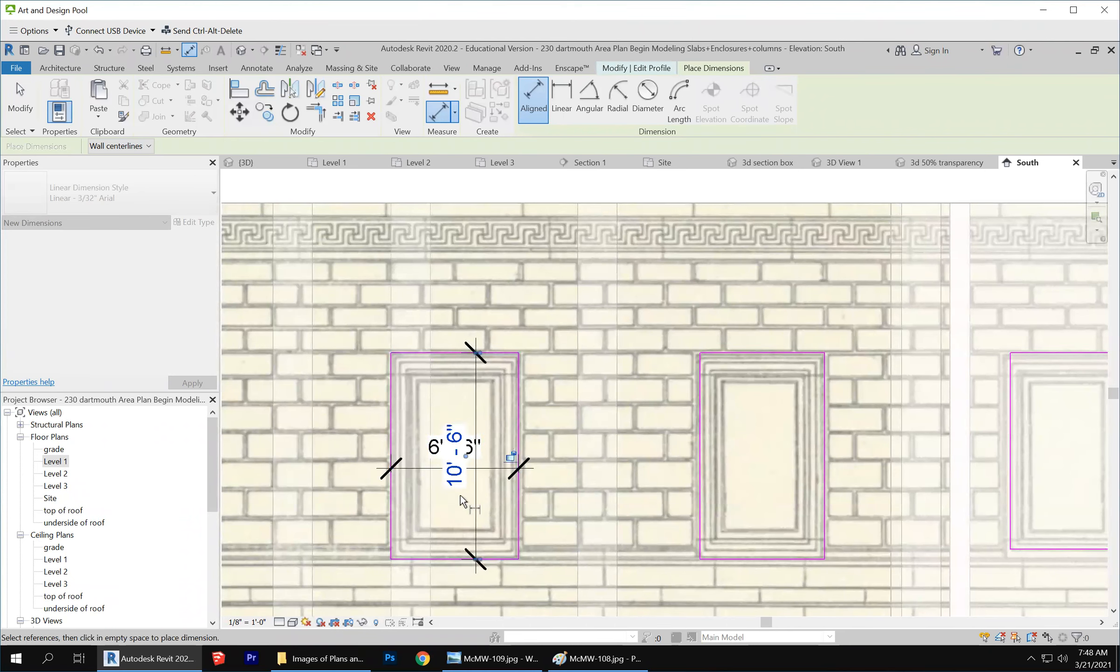
Add an aligned width dimension between the jamb lines of the second ground-floor window from the left.
scroll(322, 368, "down", 2)
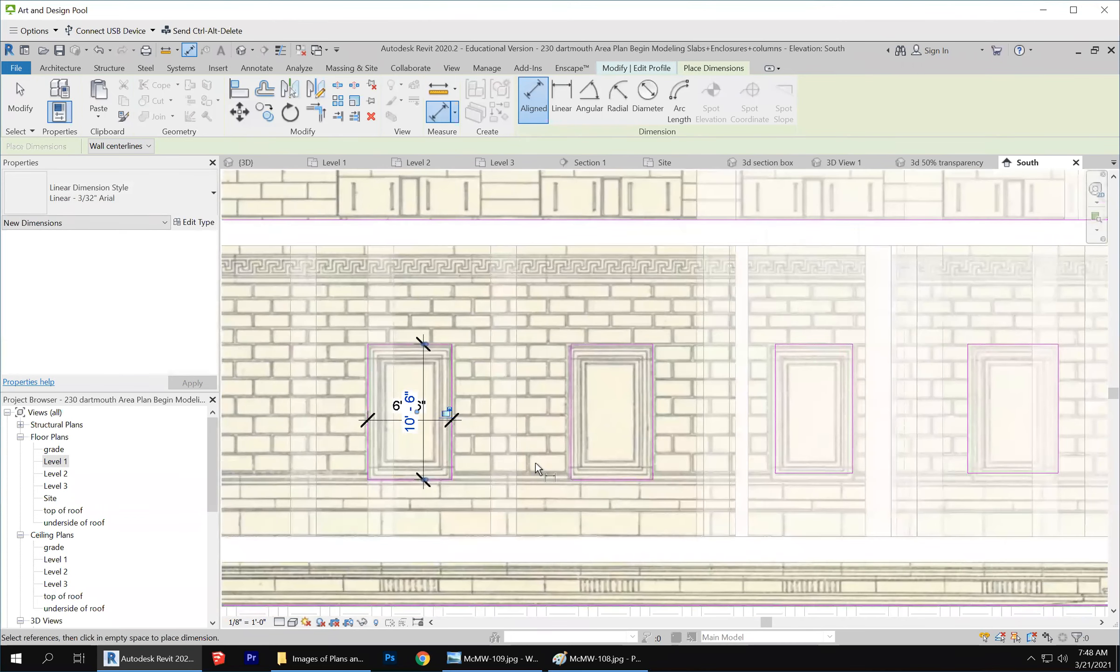
left_click(572, 388)
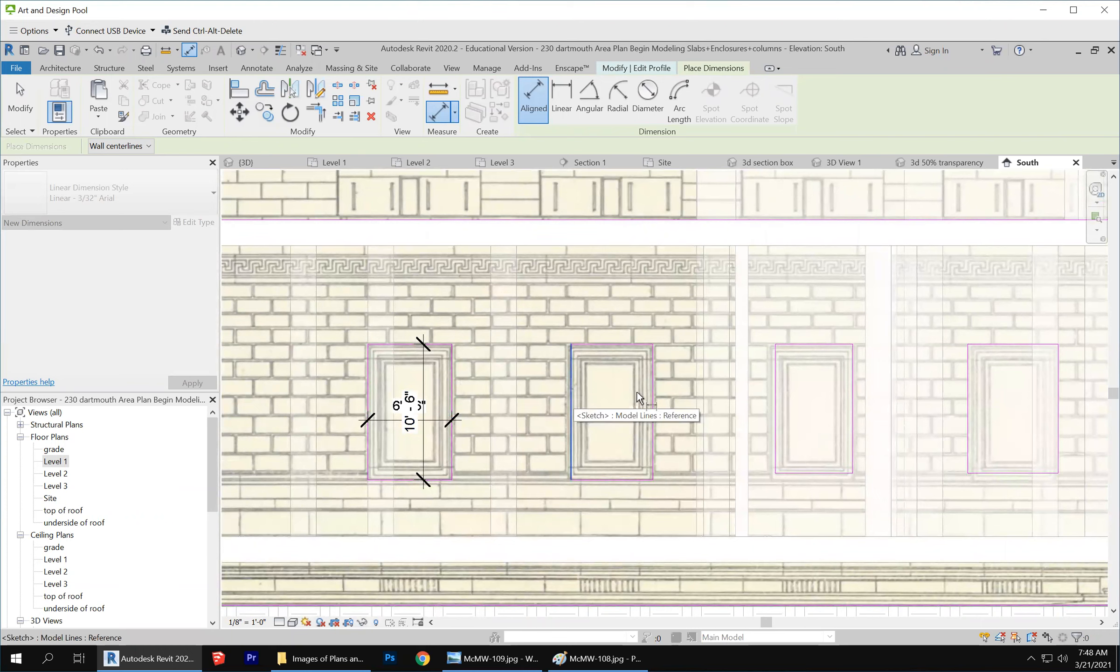
left_click(653, 394)
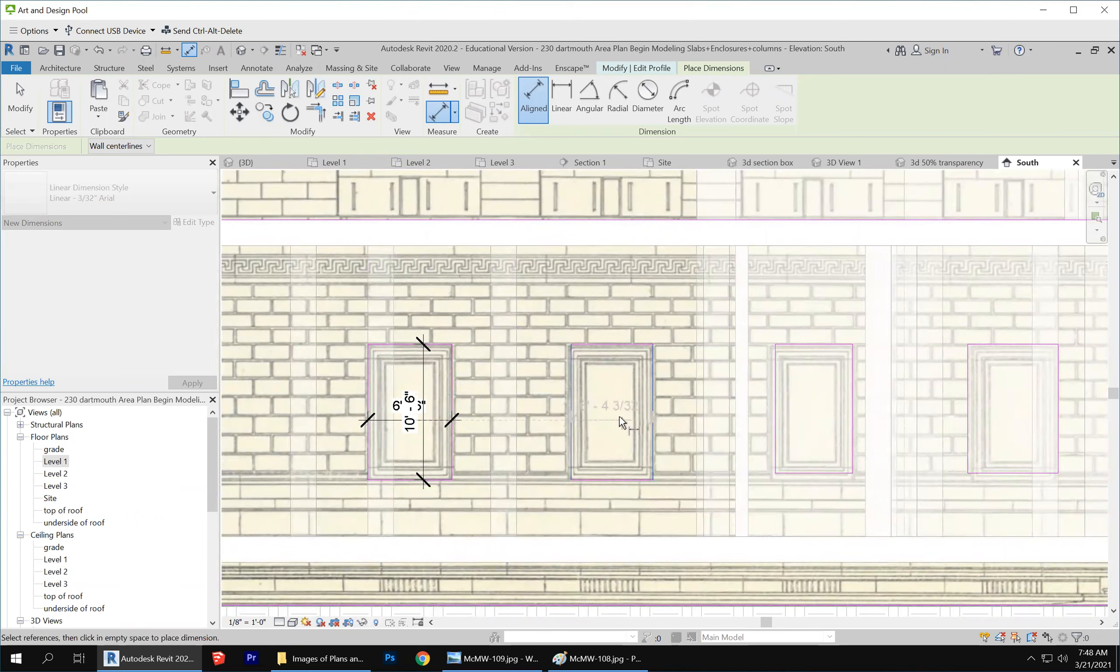
left_click(620, 418)
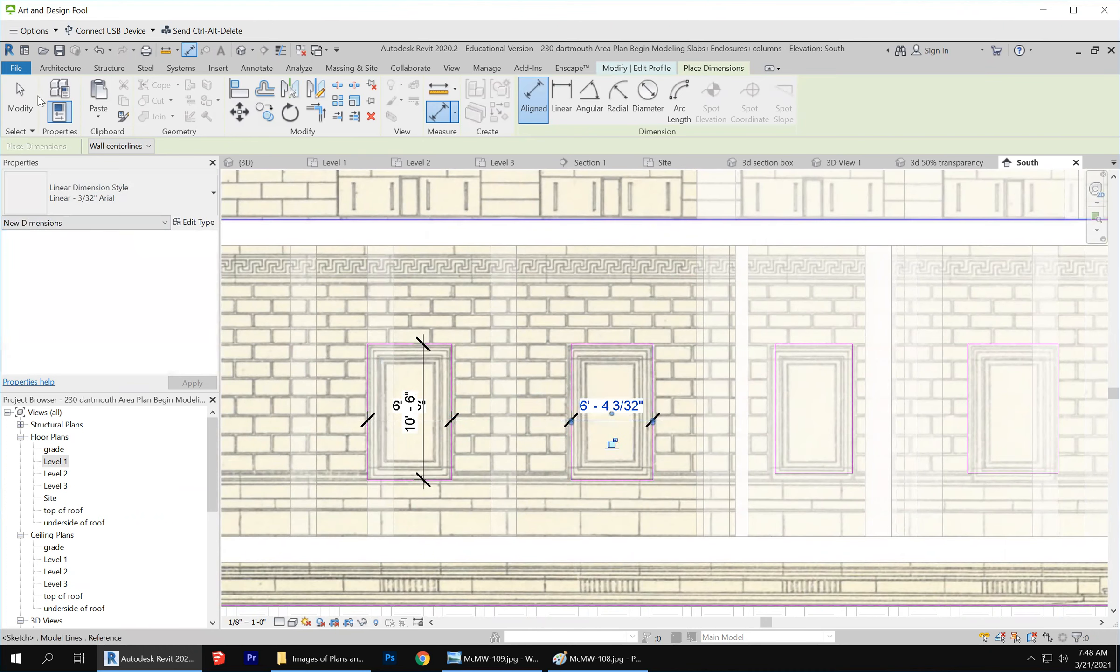
Set the second window's width to 6' 6" by moving its left jamb line, and clear the selection.
left_click(21, 100)
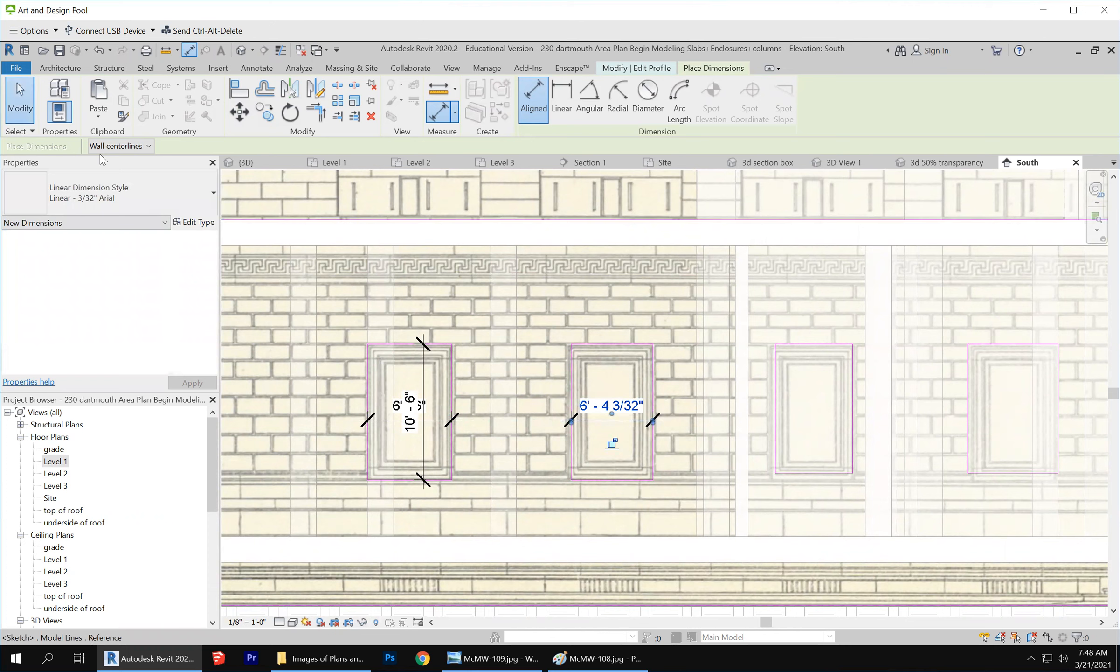
left_click(570, 373)
left_click(605, 416)
type("6")
key("Return")
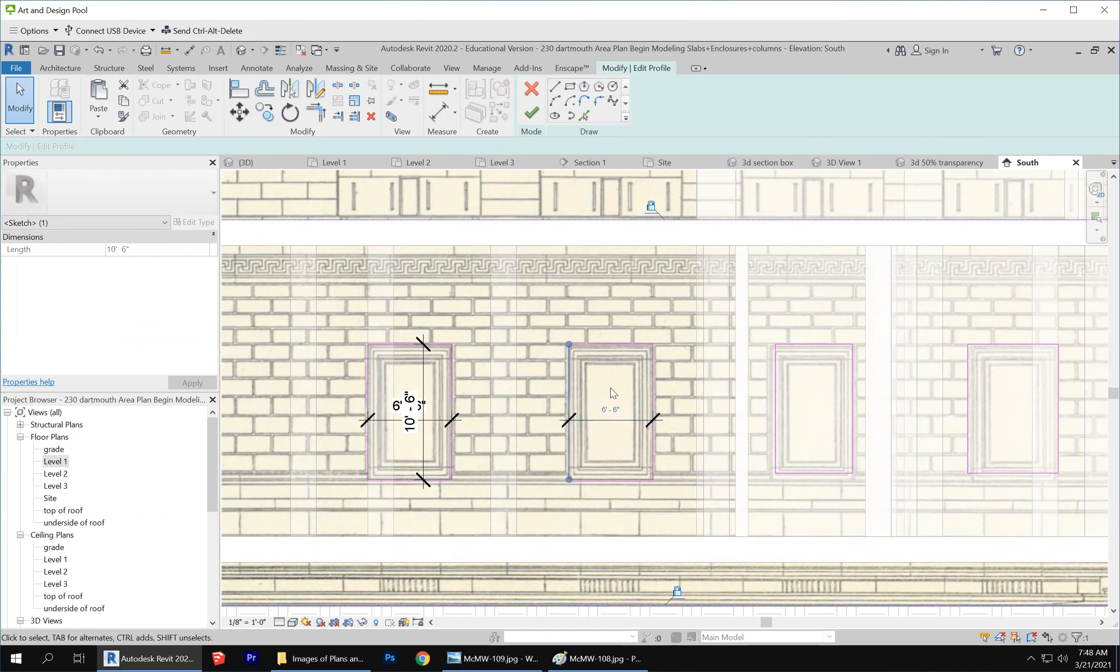
key("Escape")
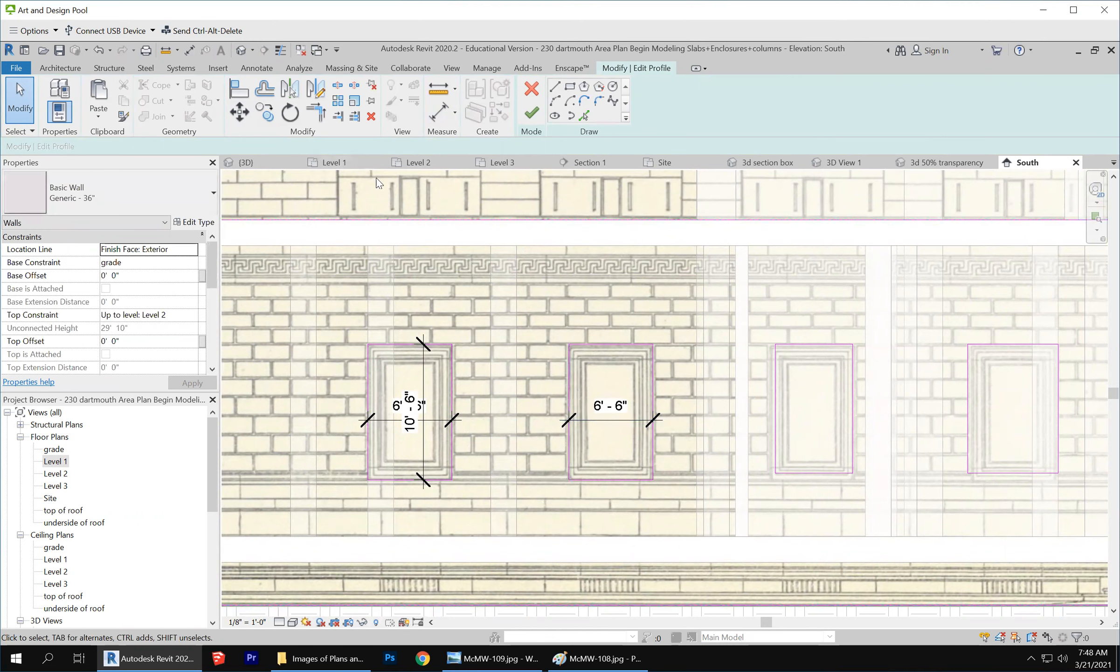
Align the head and sill lines of the second window from the left with those of the leftmost window.
left_click(239, 84)
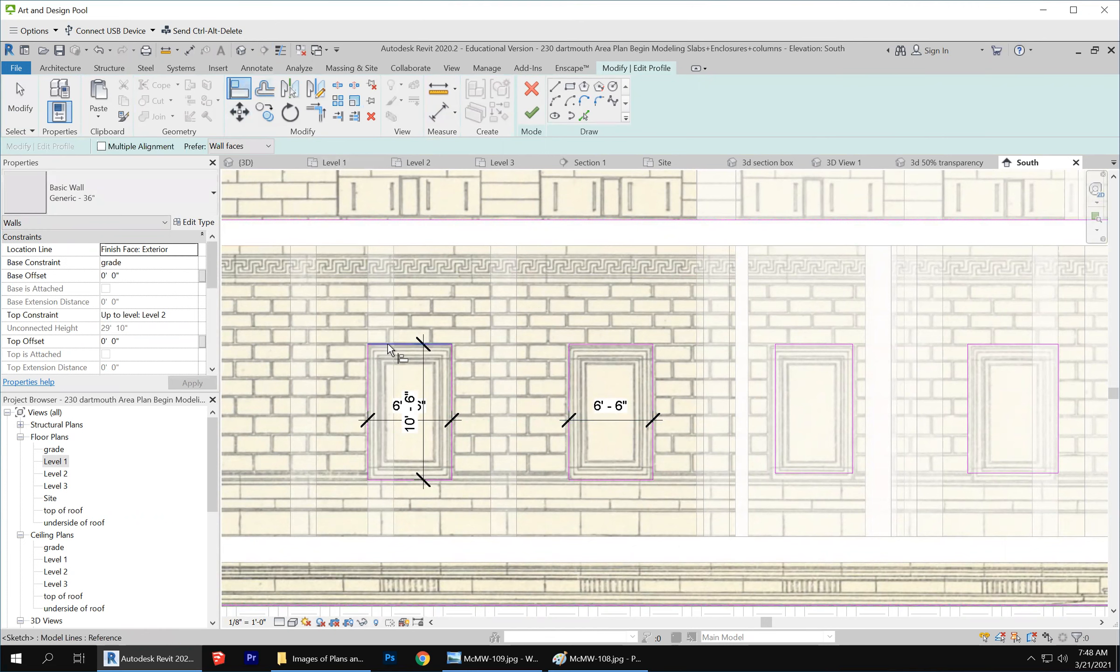
left_click(605, 344)
left_click(486, 480)
left_click(601, 480)
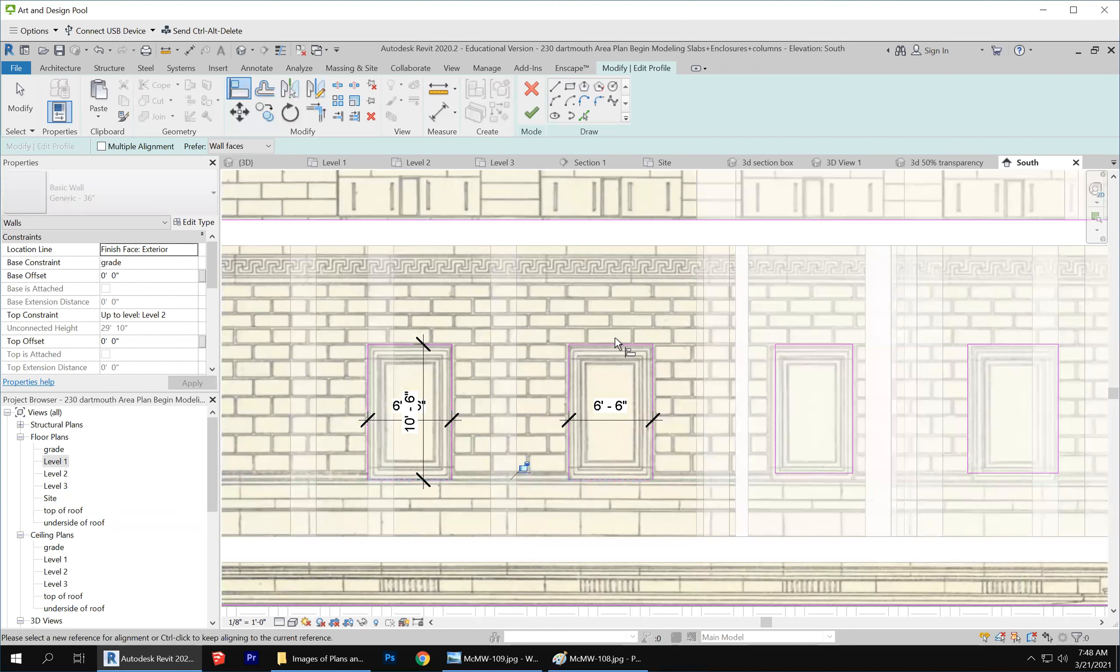
Align the head and sill lines of the third window from the left with those of the second window.
left_click(615, 343)
left_click(797, 344)
left_click(629, 479)
left_click(793, 472)
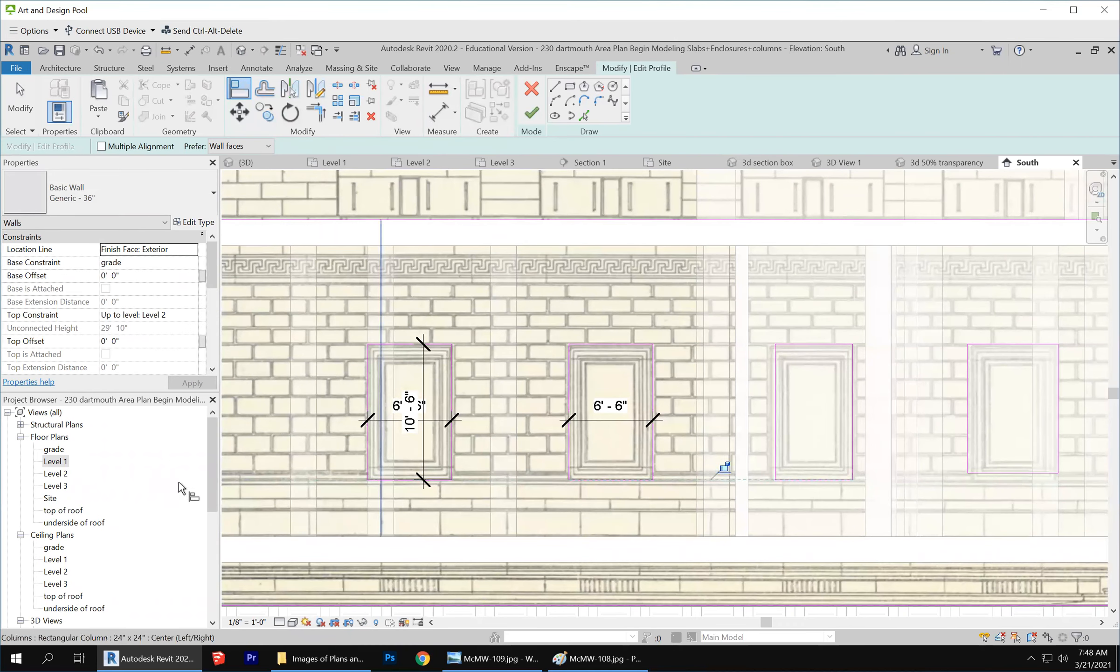
Align the head and sill lines of the fourth window from the left with those of the third window.
scroll(369, 395, "down", 1)
scroll(277, 429, "down", 1)
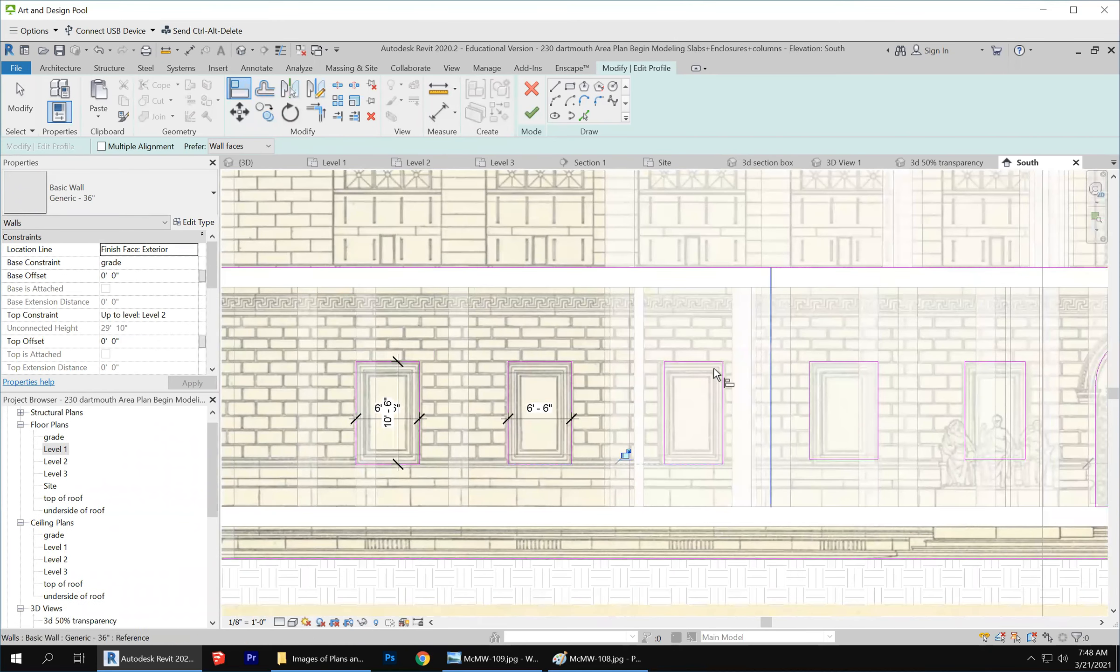
left_click(699, 362)
left_click(822, 365)
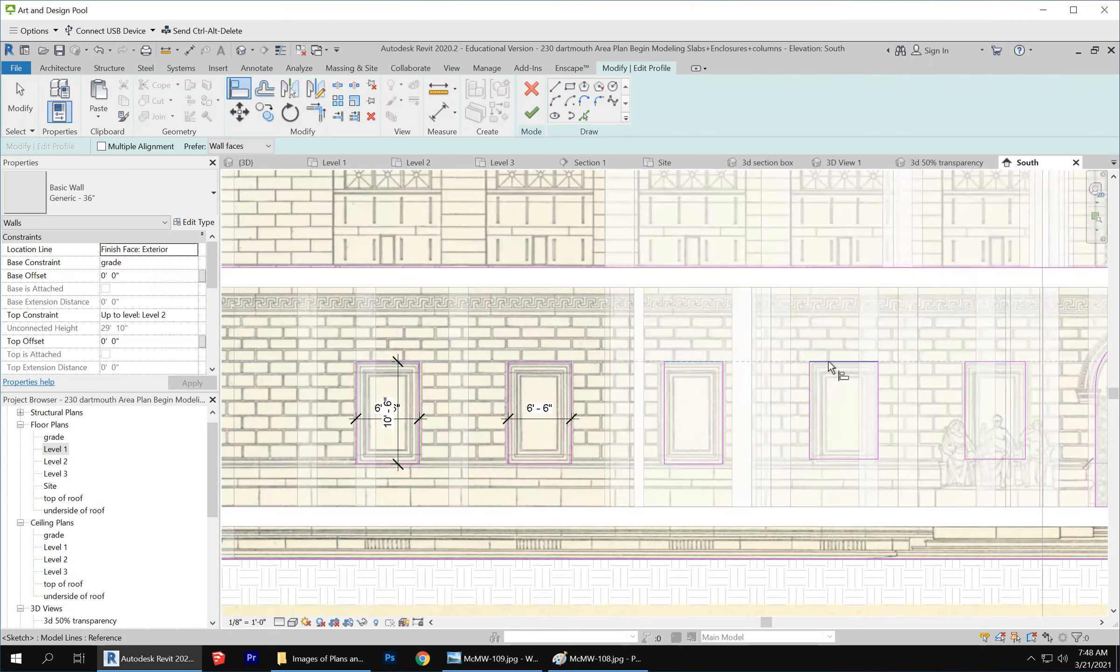
left_click(705, 463)
left_click(851, 460)
Align the head and sill lines of the fifth window, beside the entrance arches, with those of the fourth window.
scroll(830, 373, "down", 1)
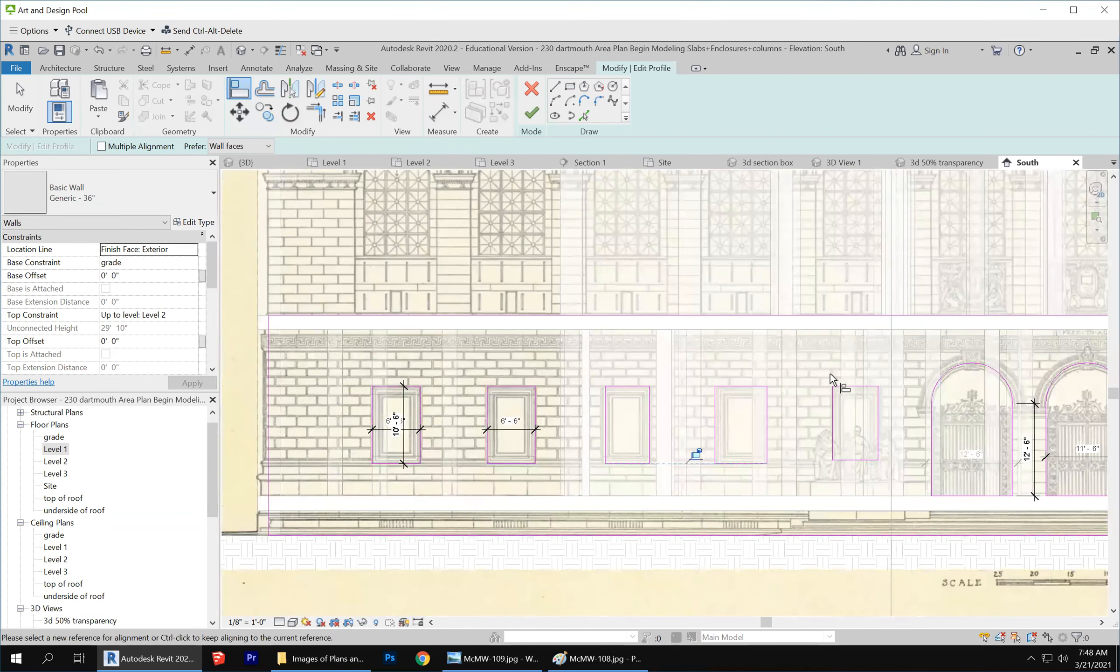
left_click(746, 386)
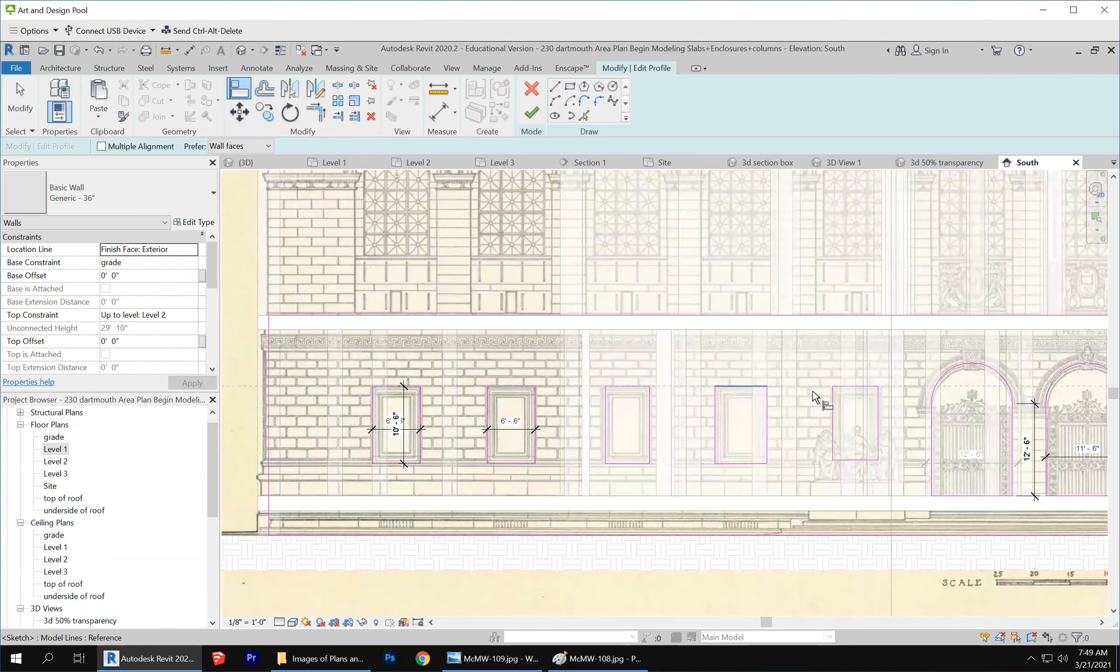
left_click(854, 392)
left_click(746, 463)
left_click(853, 460)
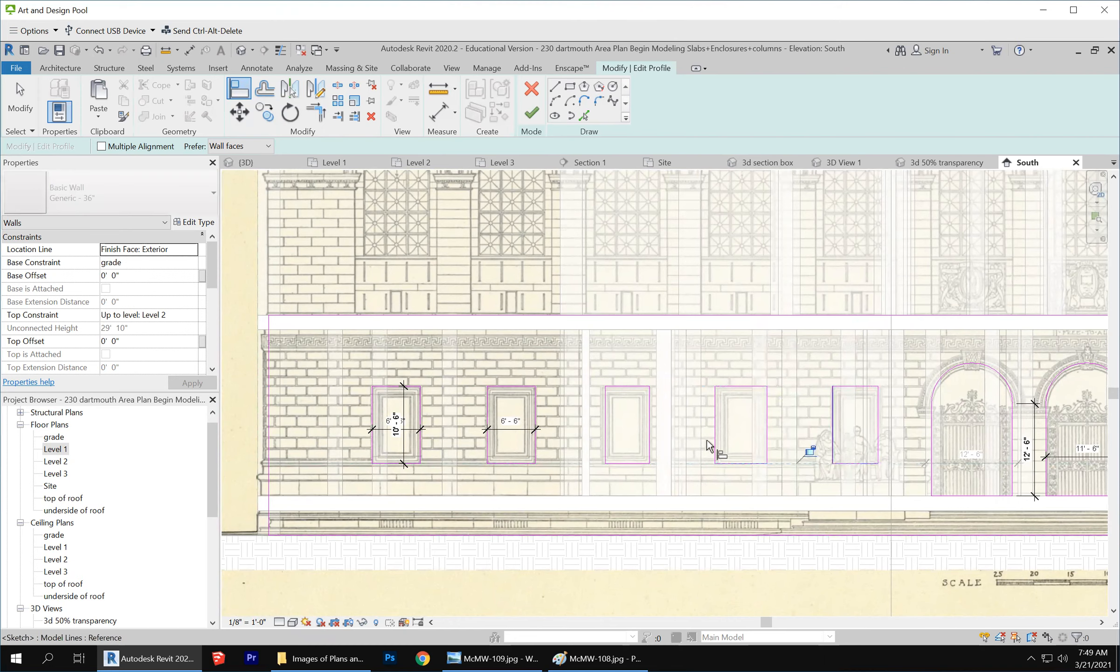
Align the head lines of the first four windows right of the entrance arches with the window heads left of the arches.
scroll(399, 462, "down", 2)
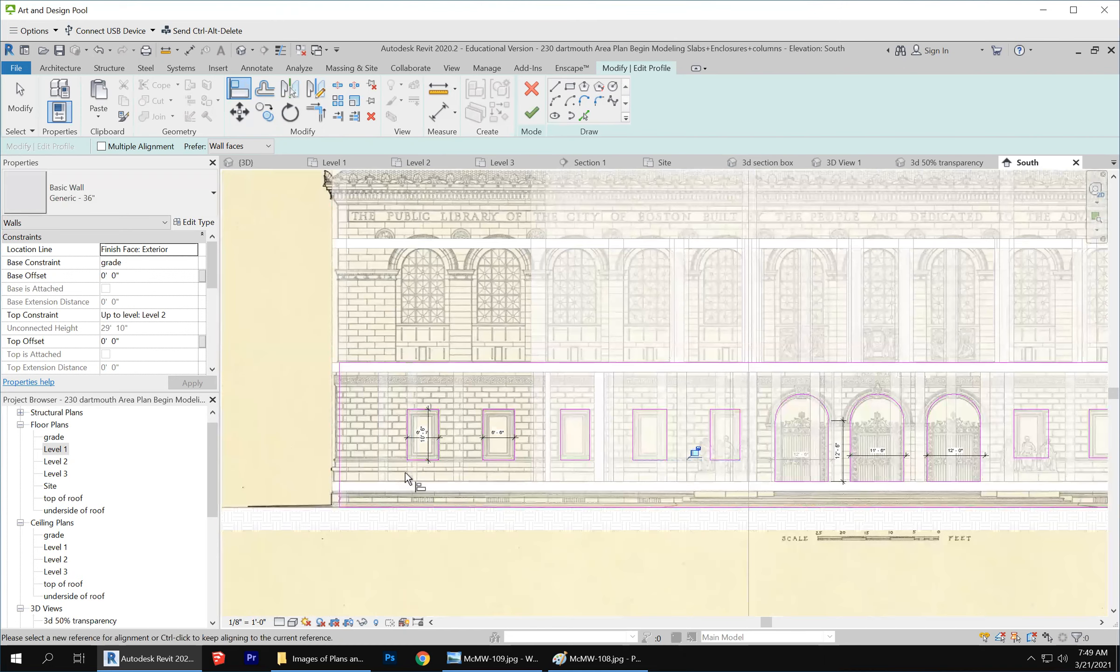
scroll(410, 469, "down", 1)
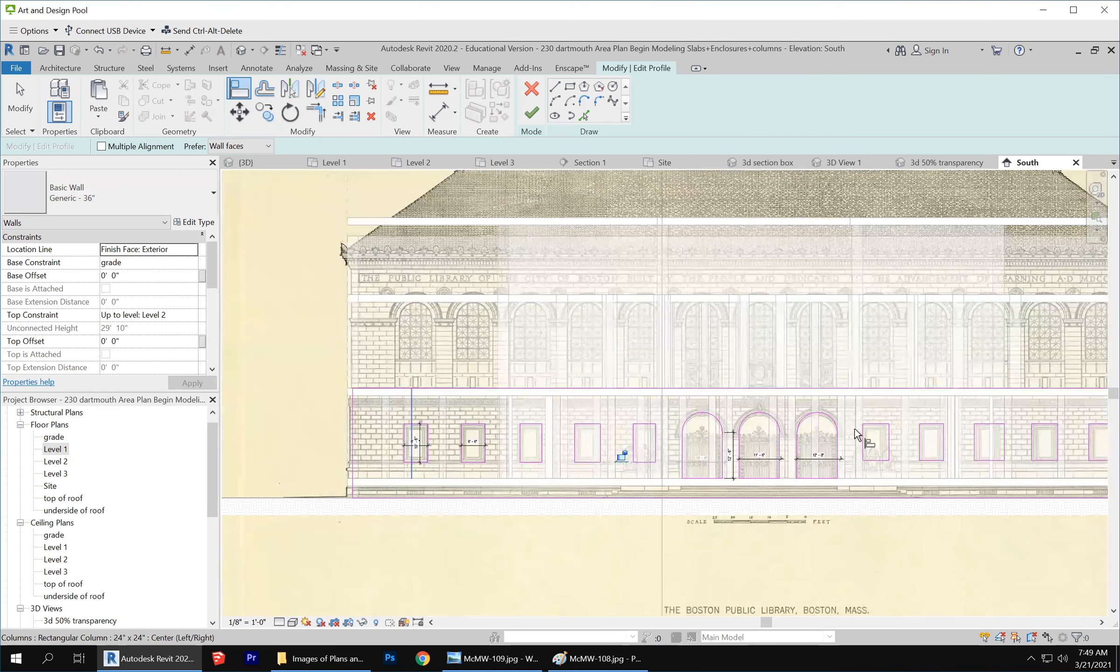
left_click(604, 424)
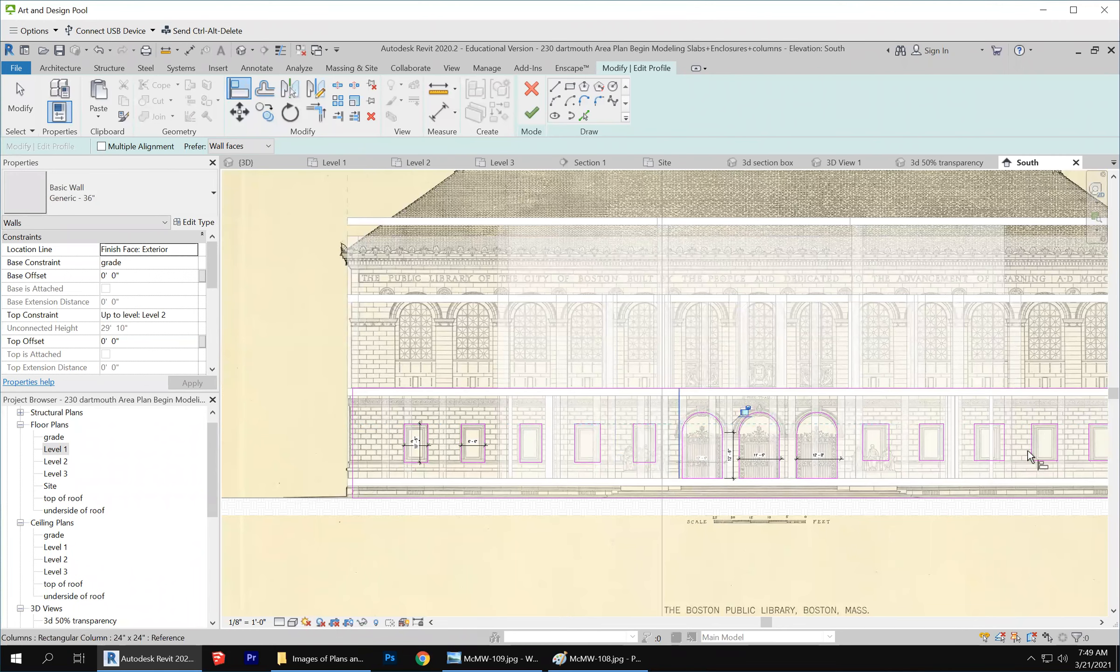
left_click(885, 424)
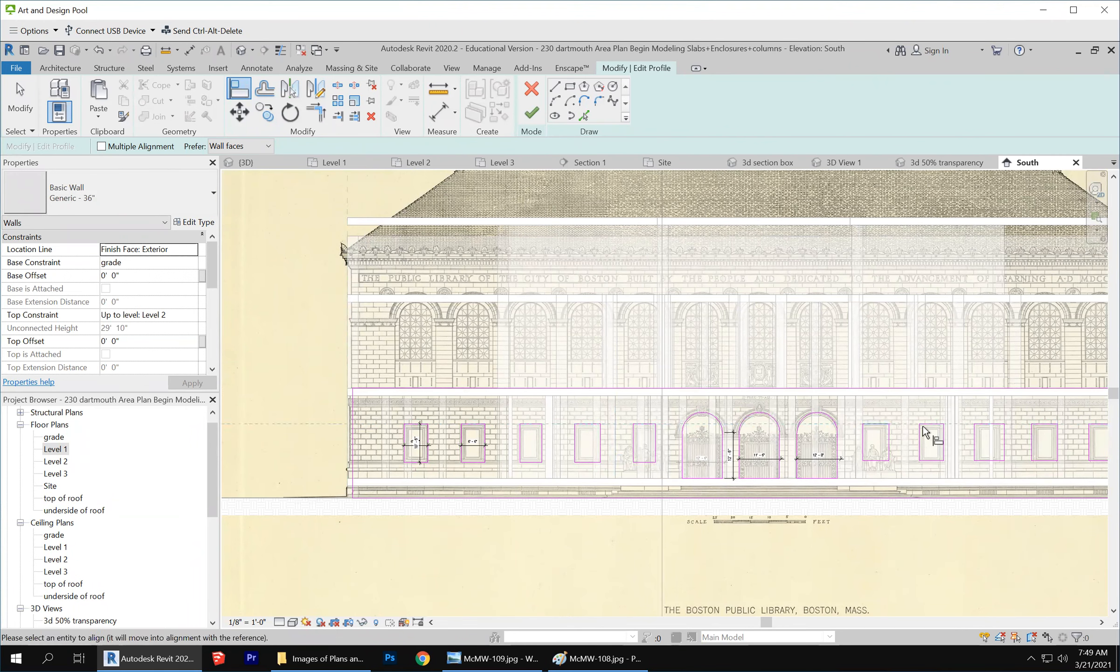
left_click(933, 424)
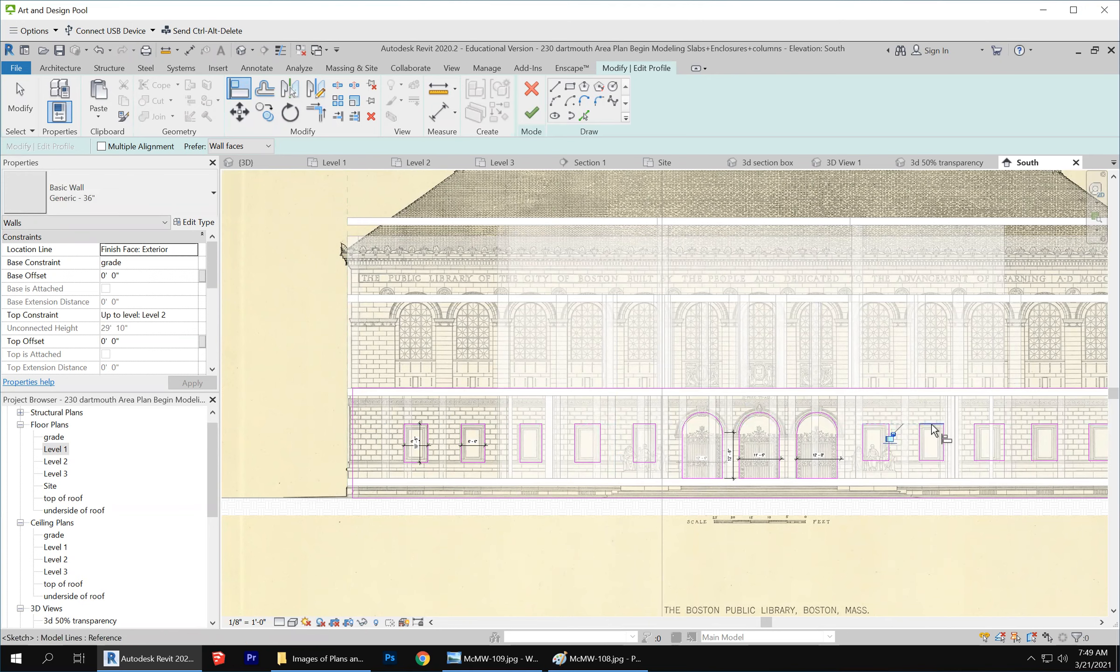
left_click(984, 423)
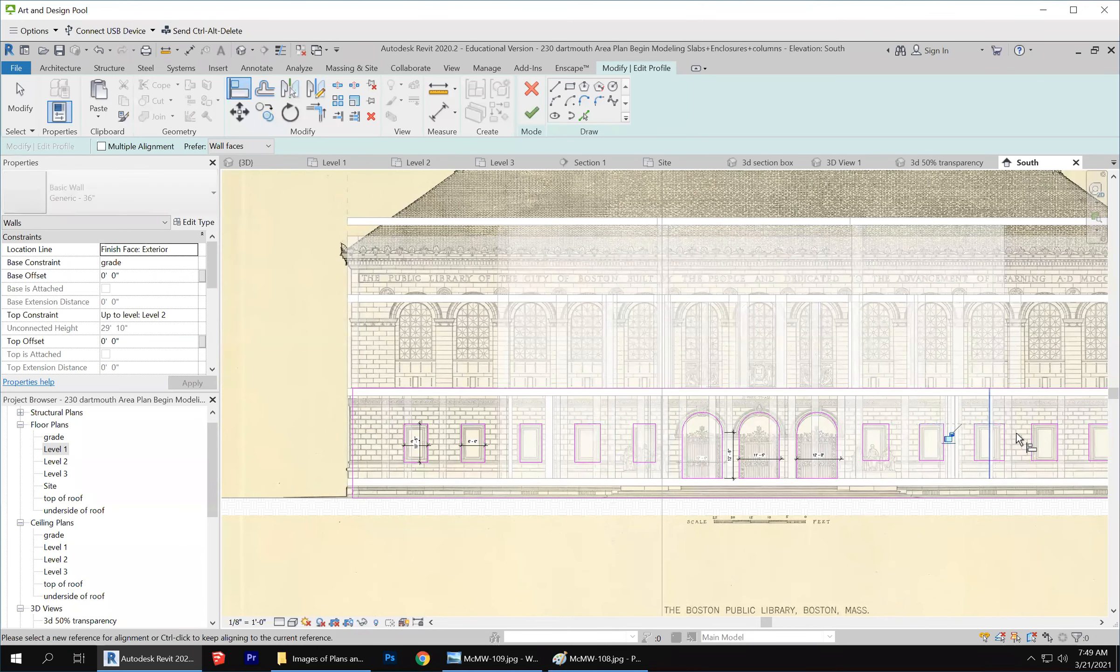
left_click(984, 424)
left_click(1043, 426)
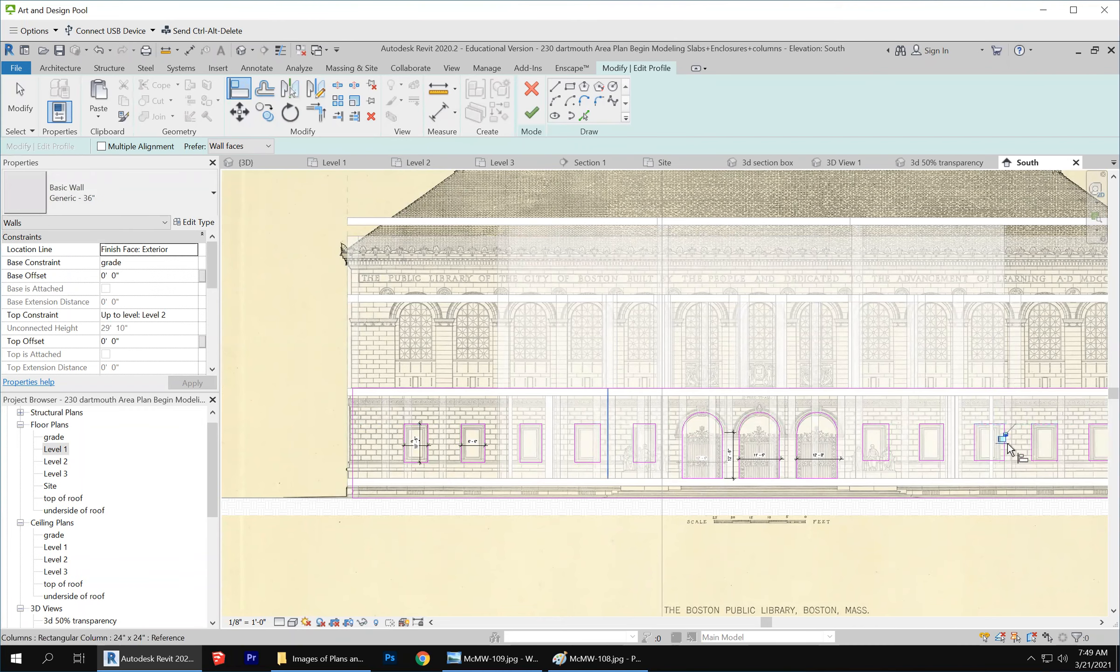
Align the sill lines of the five windows right of the entrance arches with the window sills left of the arches.
scroll(1034, 438, "down", 2)
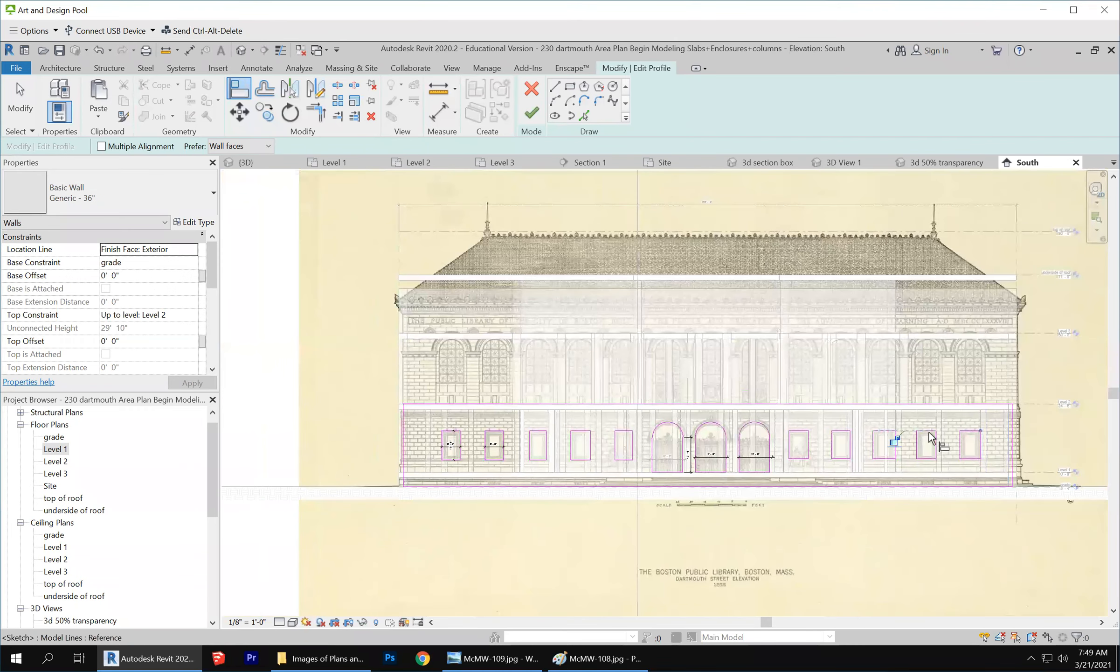
scroll(918, 442, "up", 3)
scroll(917, 442, "up", 2)
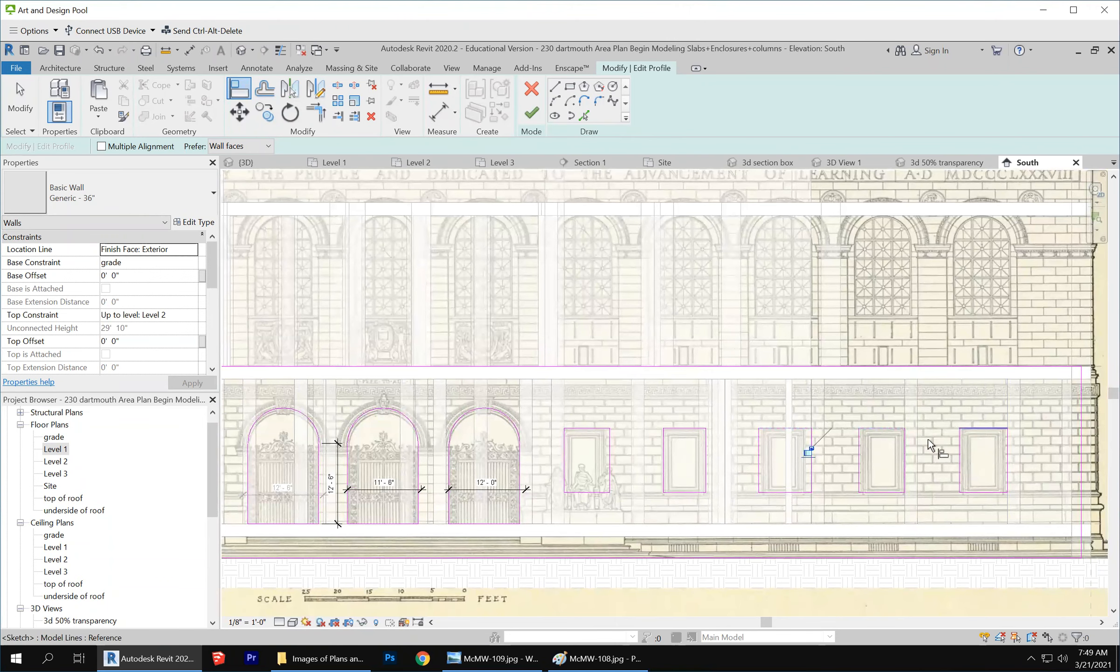
scroll(997, 436, "down", 2)
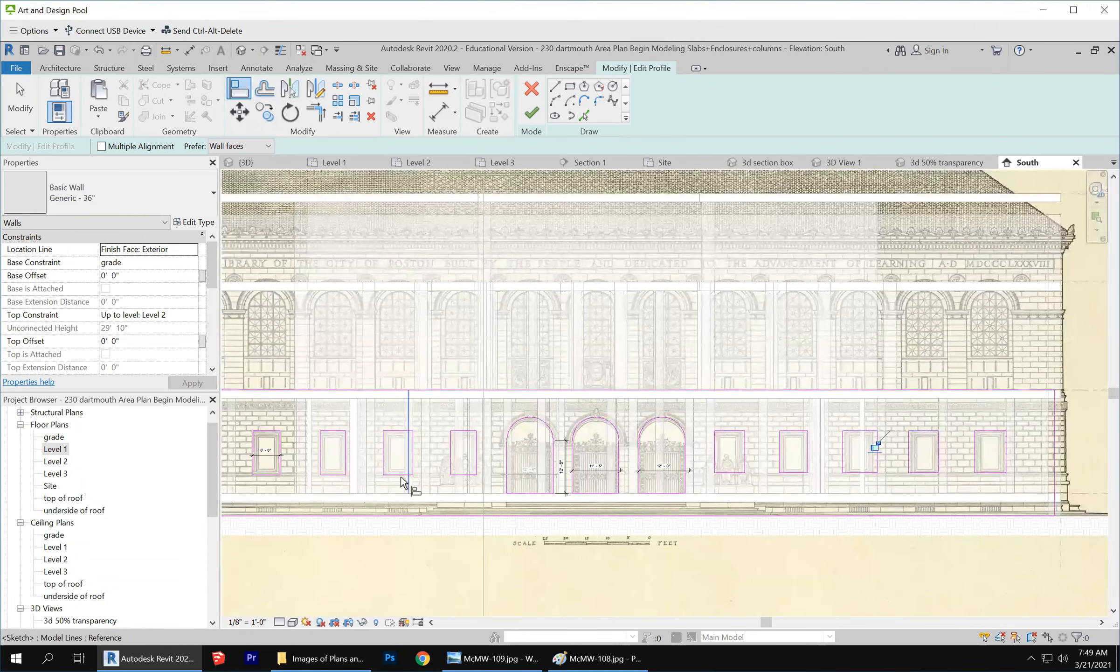
left_click(400, 476)
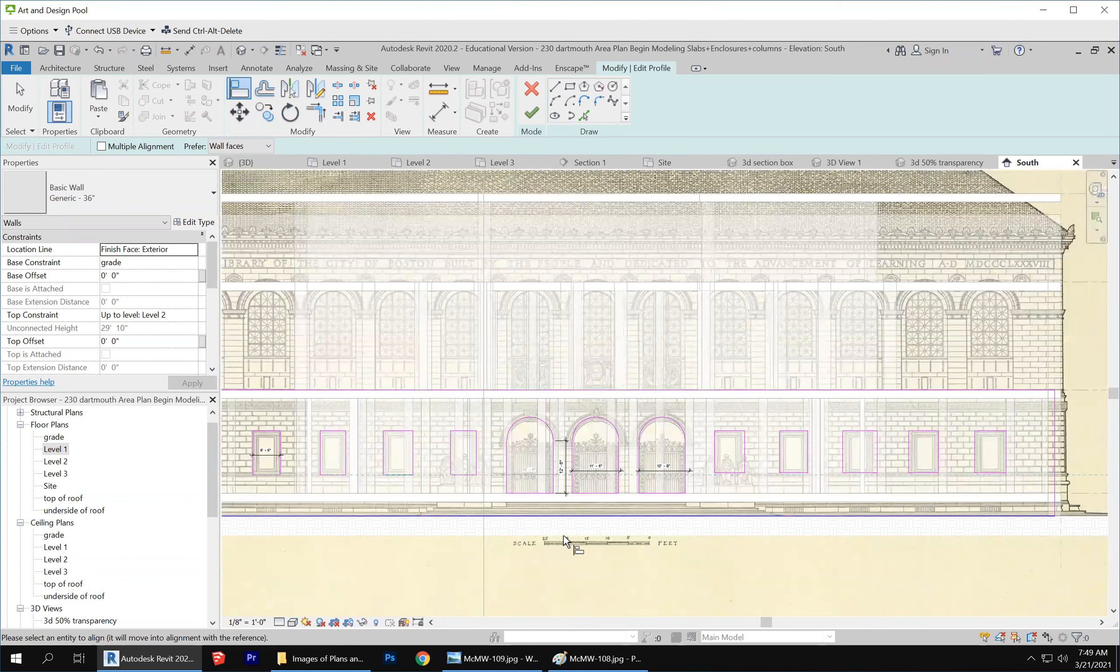
left_click(737, 481)
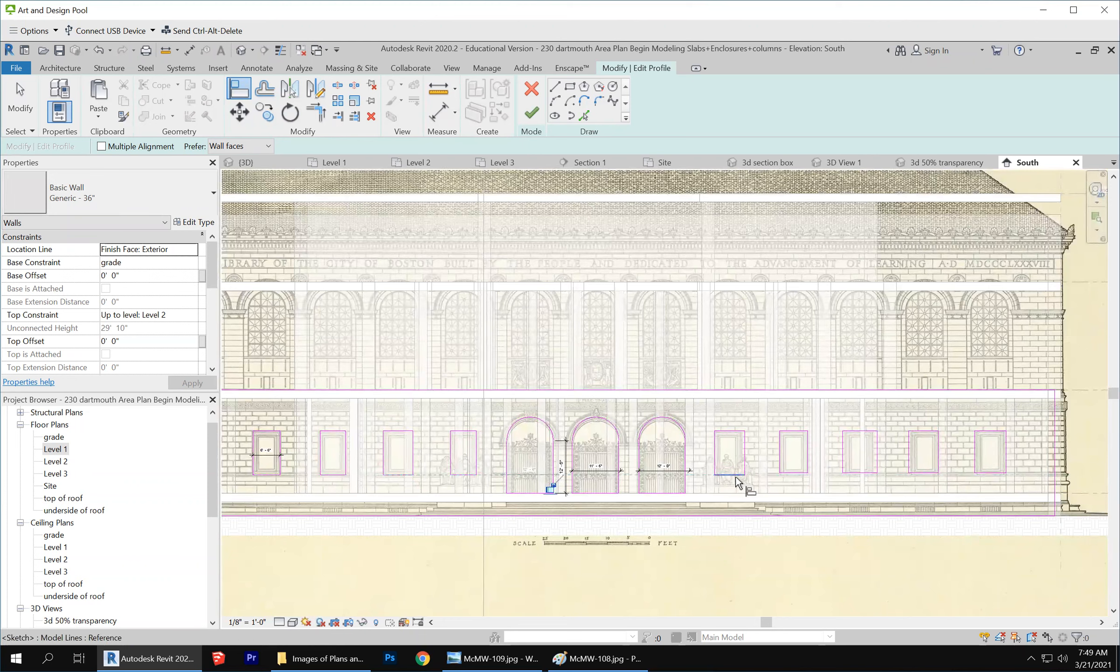
left_click(788, 472)
left_click(860, 473)
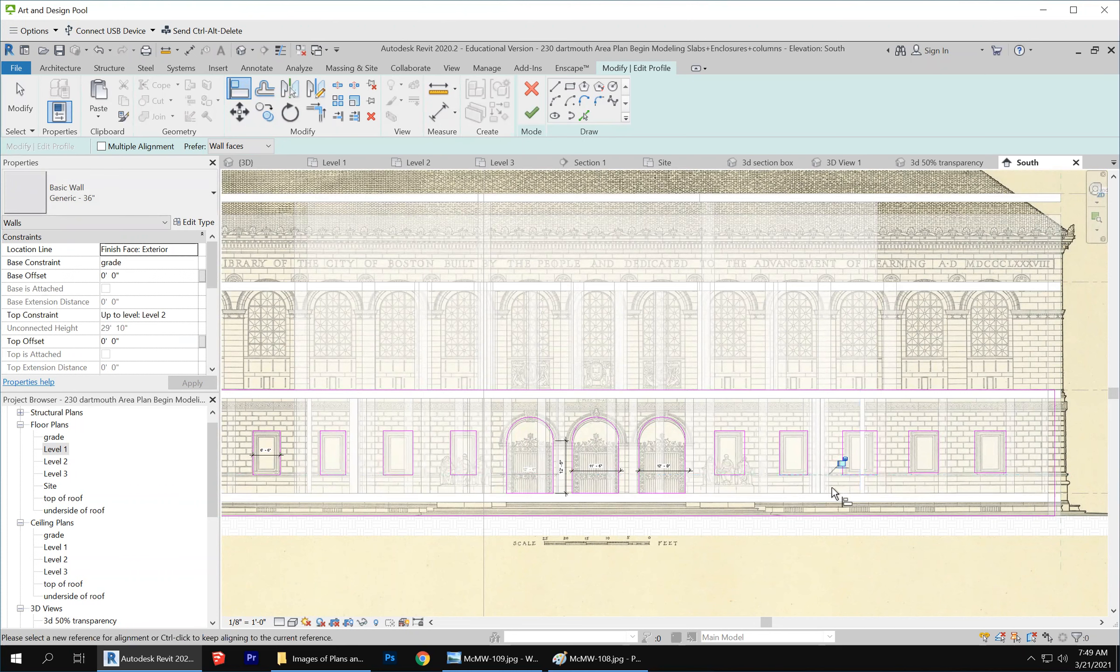
left_click(918, 472)
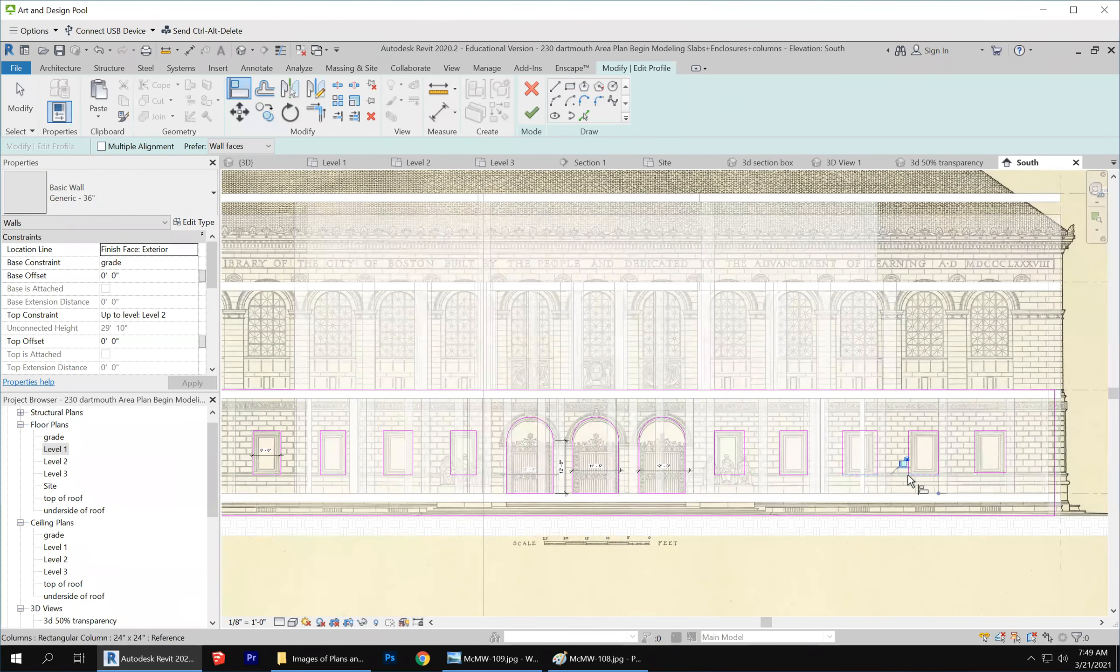
left_click(986, 474)
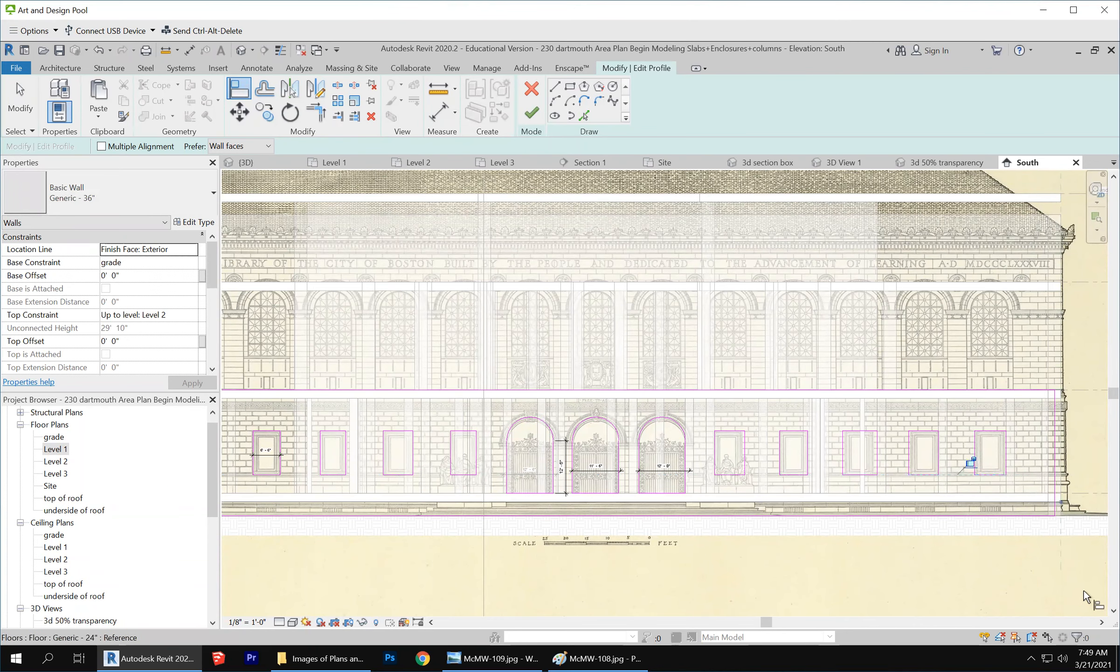
Dimension the width of the first window right of the entrance arches with an aligned dimension.
scroll(1082, 590, "down", 3)
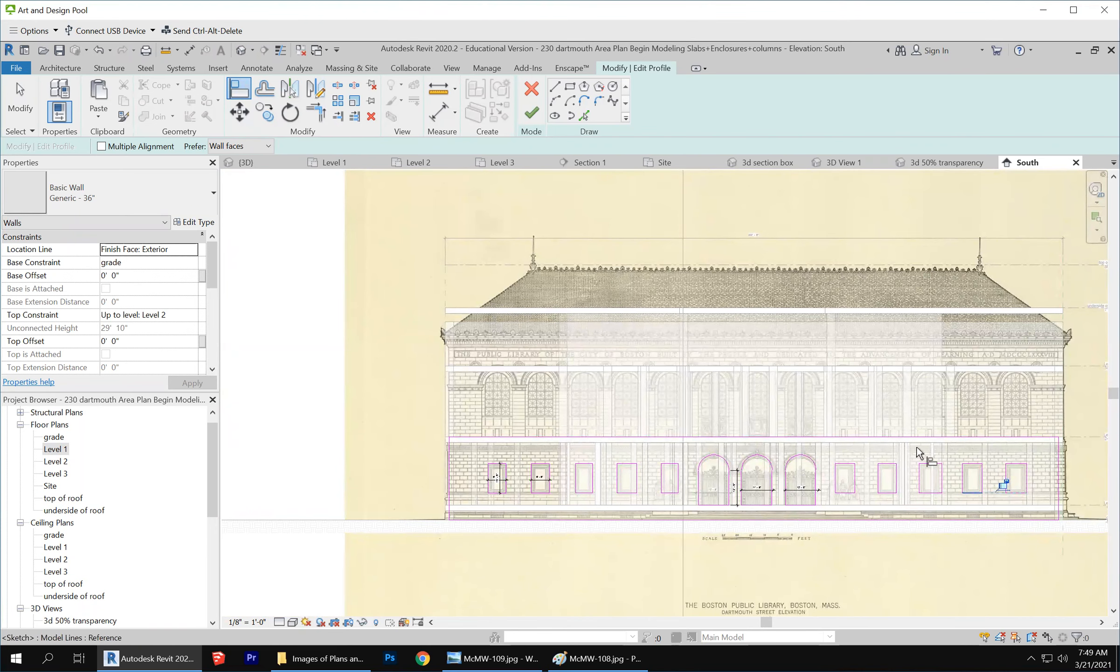
scroll(968, 492, "up", 2)
left_click(252, 87)
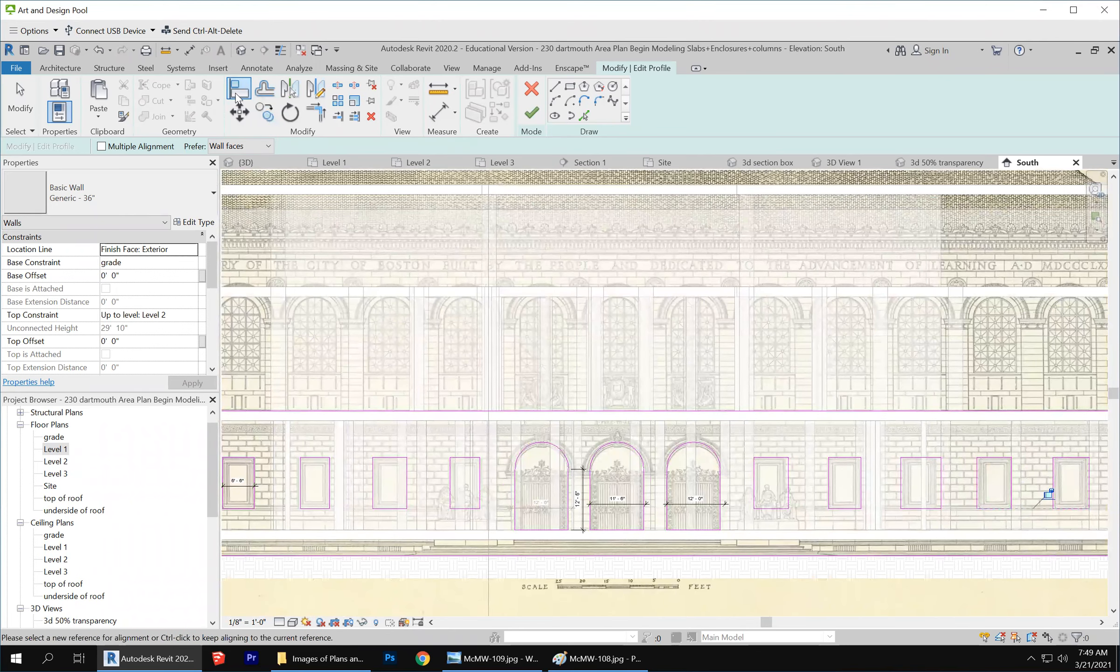
left_click(256, 67)
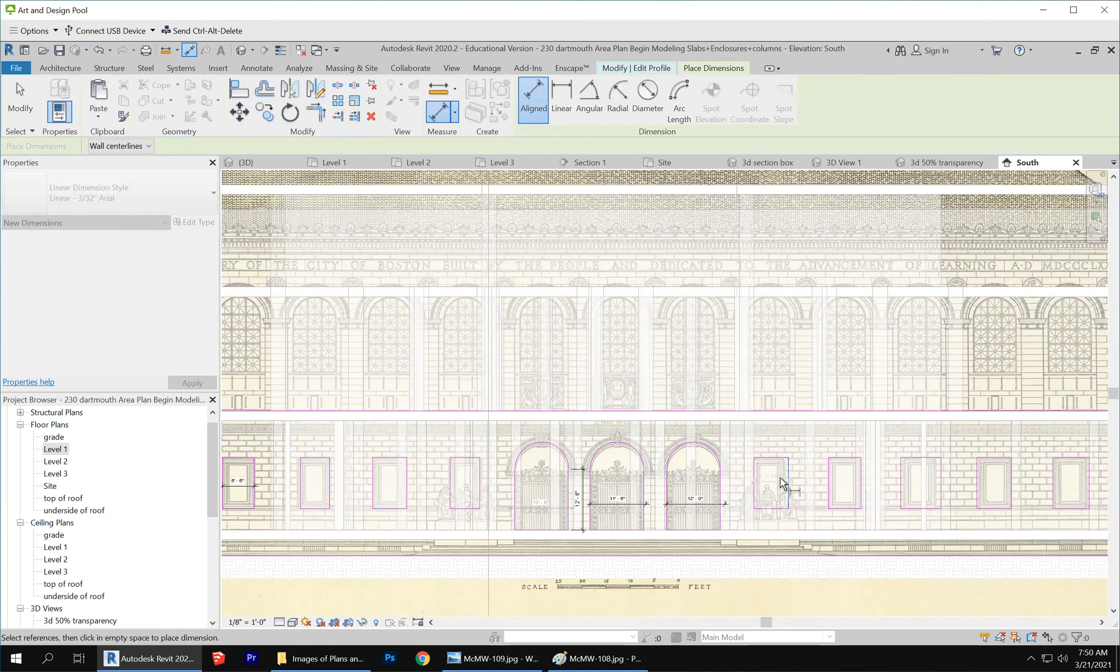
scroll(777, 485, "up", 5)
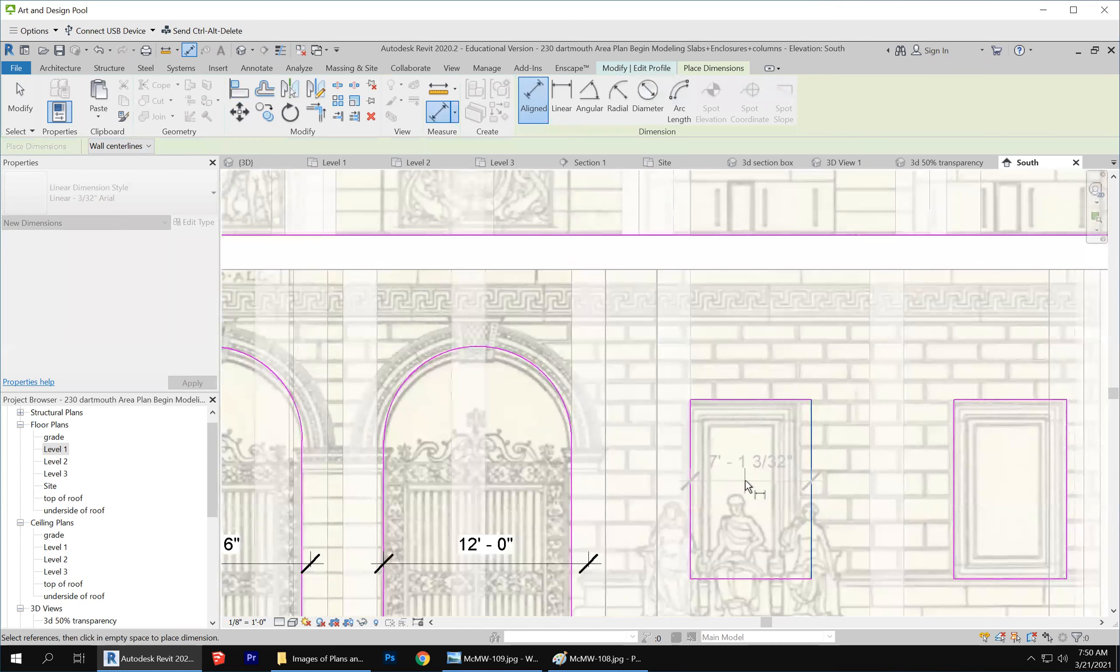
left_click(746, 479)
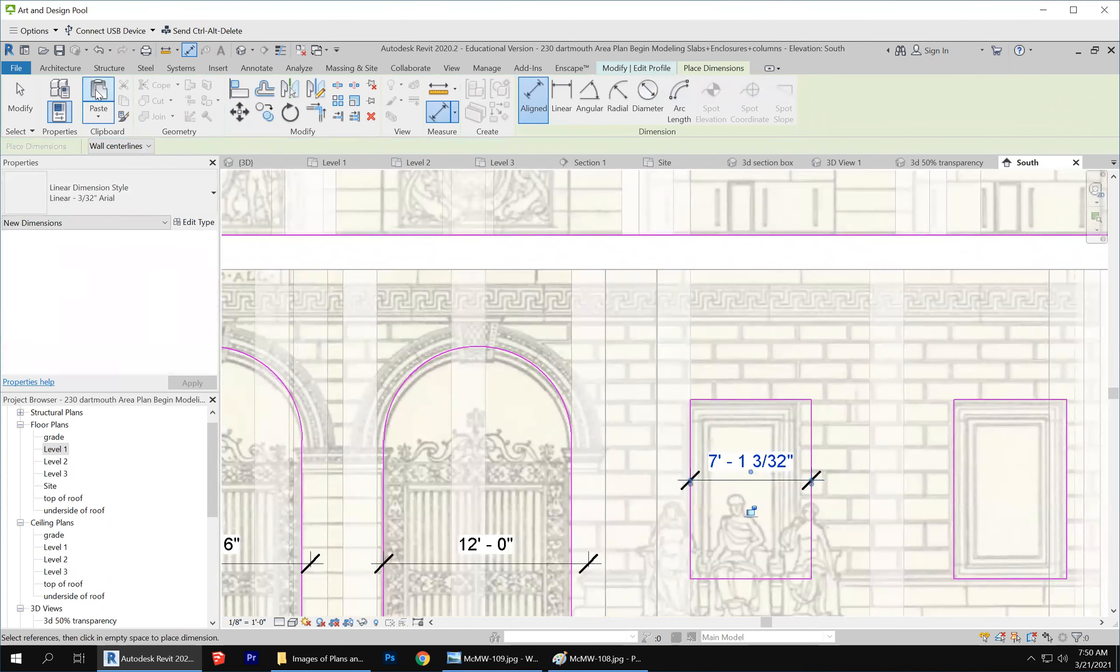
left_click(20, 100)
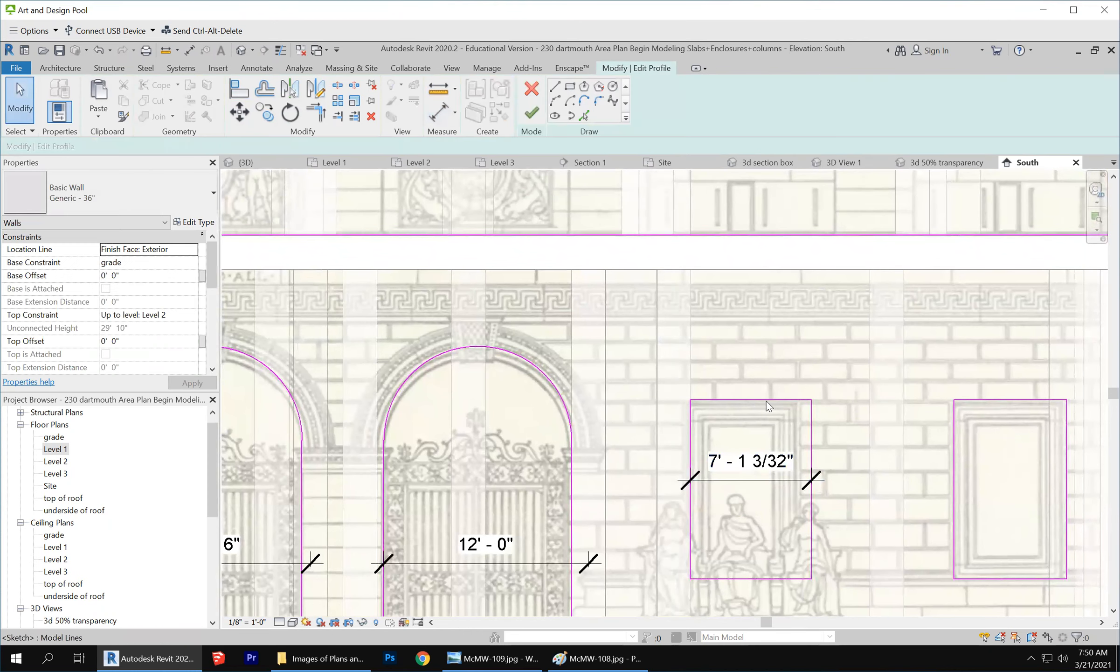
Set the width of the first window right of the arches to 6' 6" by moving its right edge.
left_click(812, 458)
left_click(760, 471)
type("6")
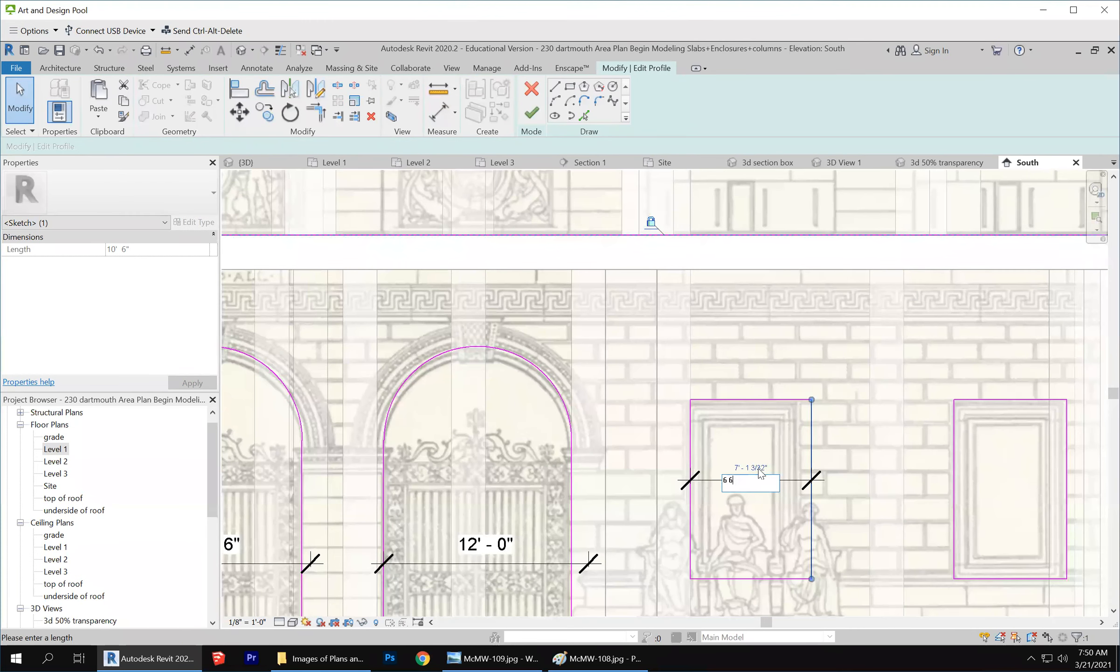
type("' - 6")
key("Return")
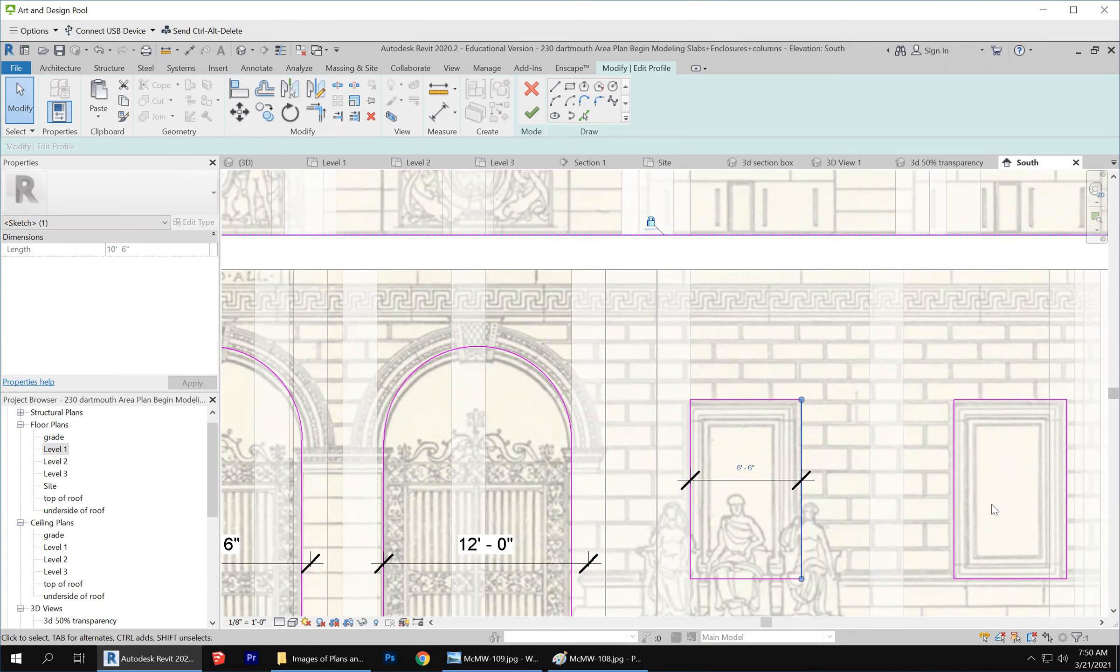
Add an aligned dimension across the width of the second window right of the entrance arches.
left_click(1067, 488)
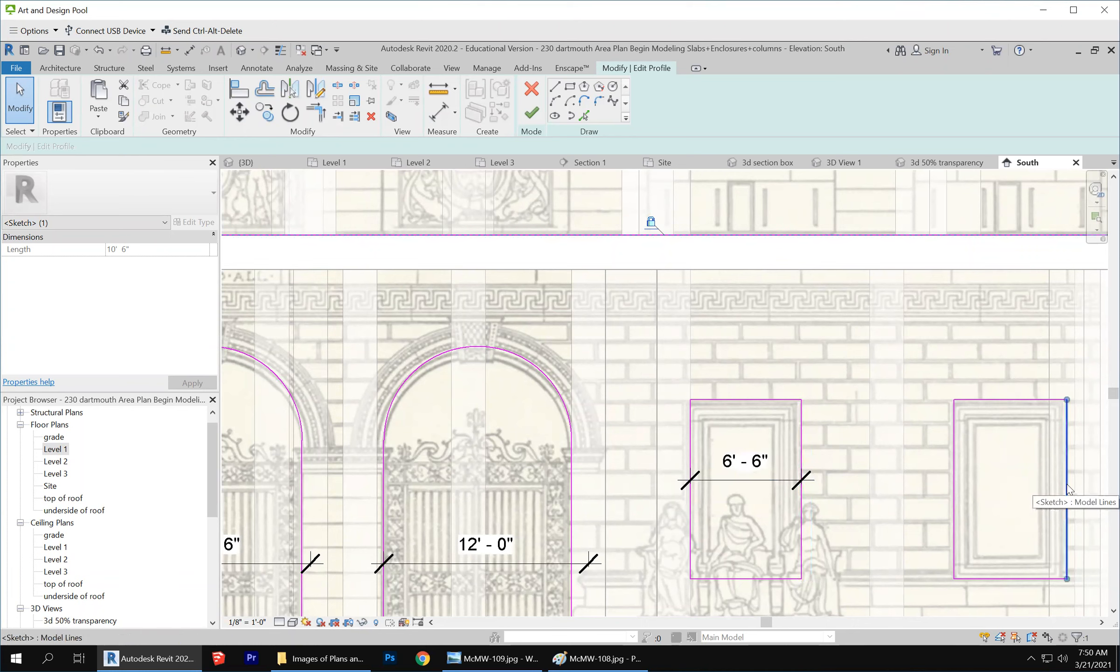
left_click(955, 504)
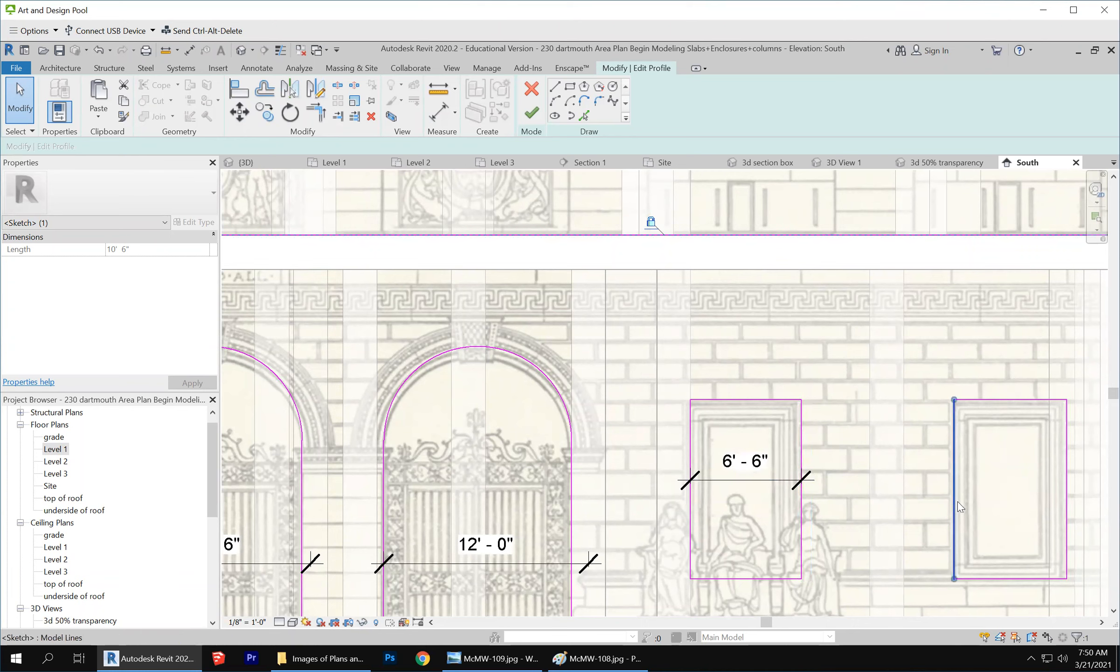
scroll(555, 471, "down", 1)
scroll(556, 471, "down", 1)
left_click(946, 483)
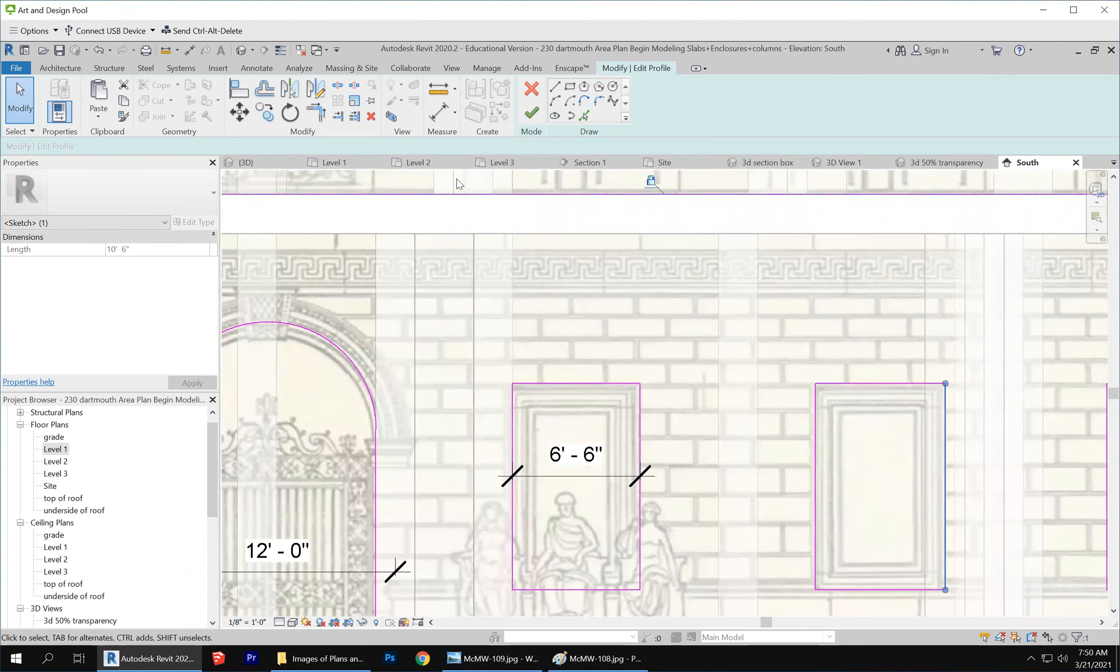
left_click(258, 68)
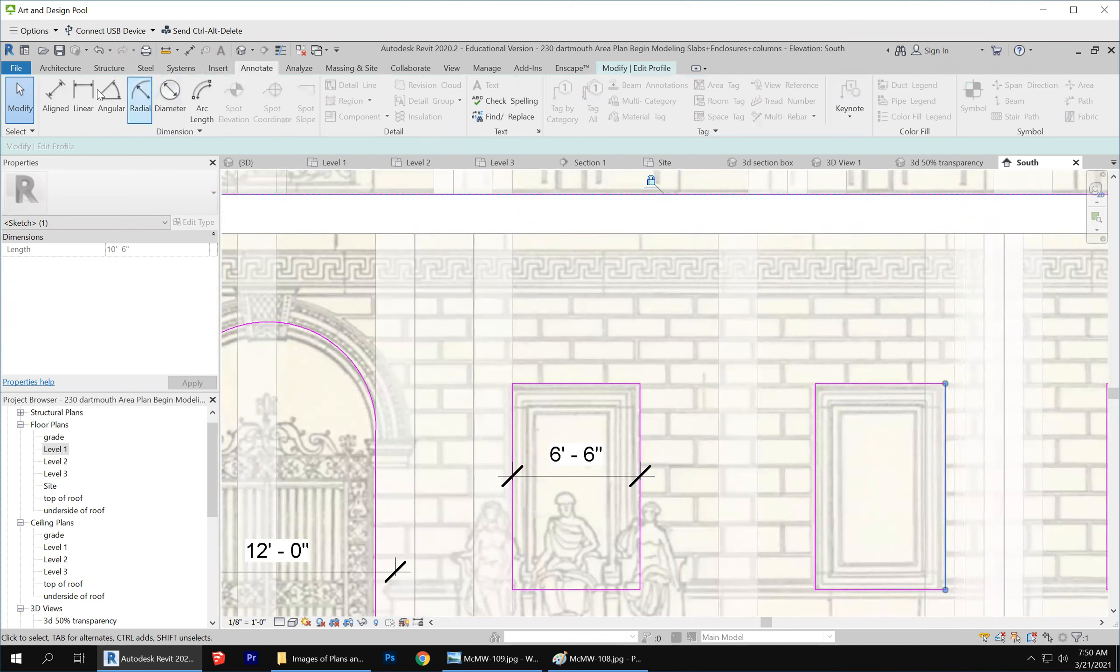
left_click(56, 98)
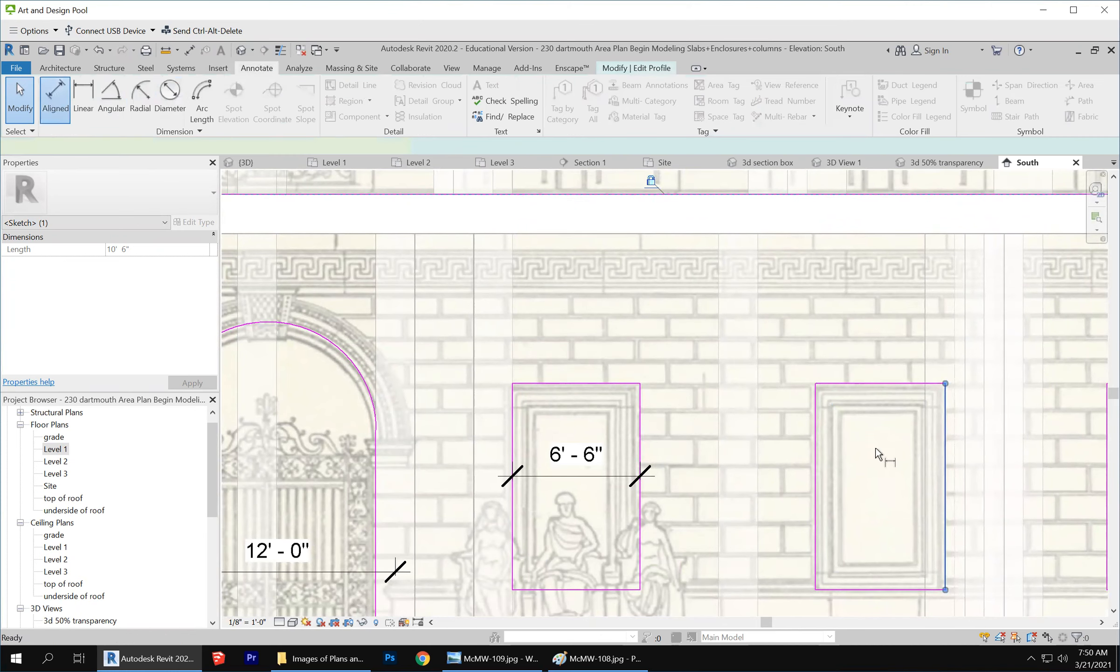
left_click(817, 448)
left_click(941, 459)
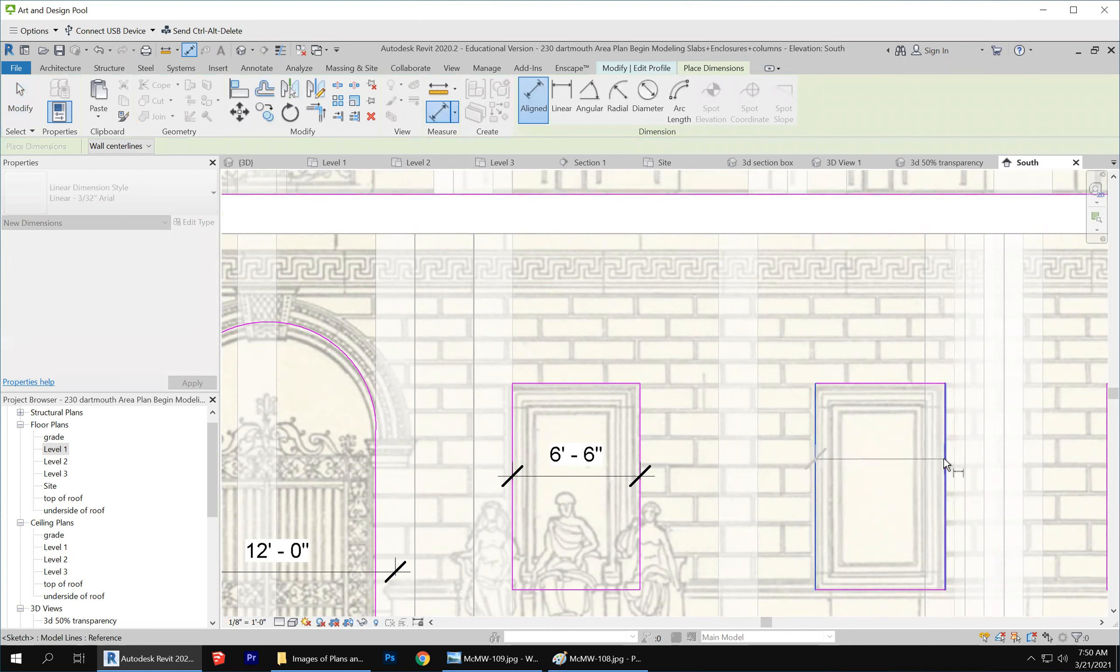
left_click(902, 498)
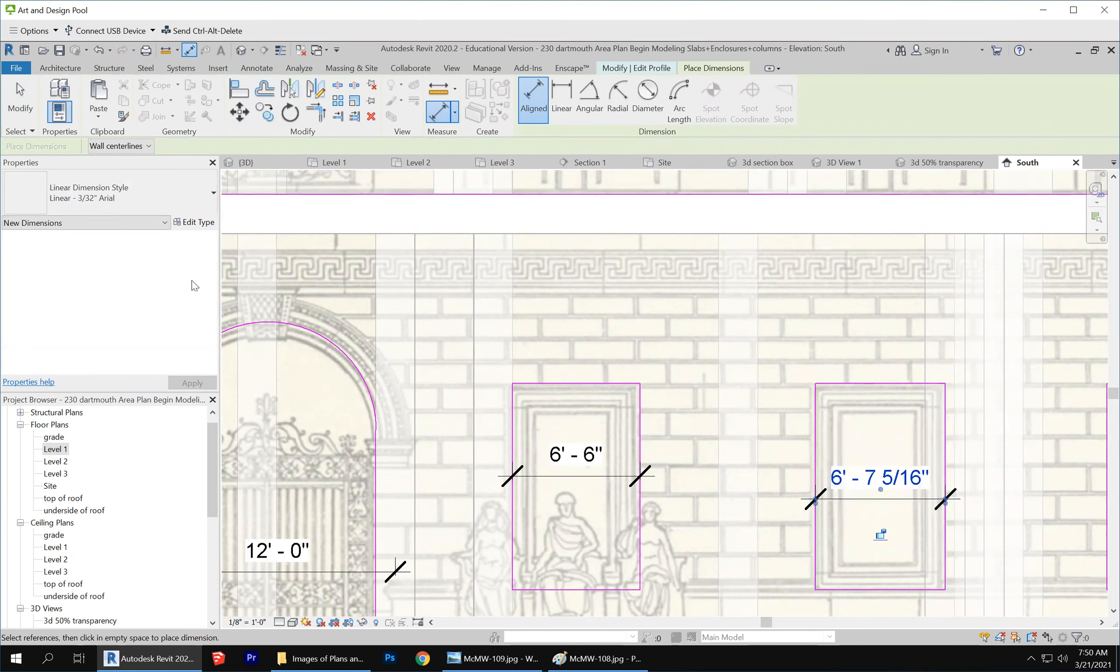
left_click(21, 98)
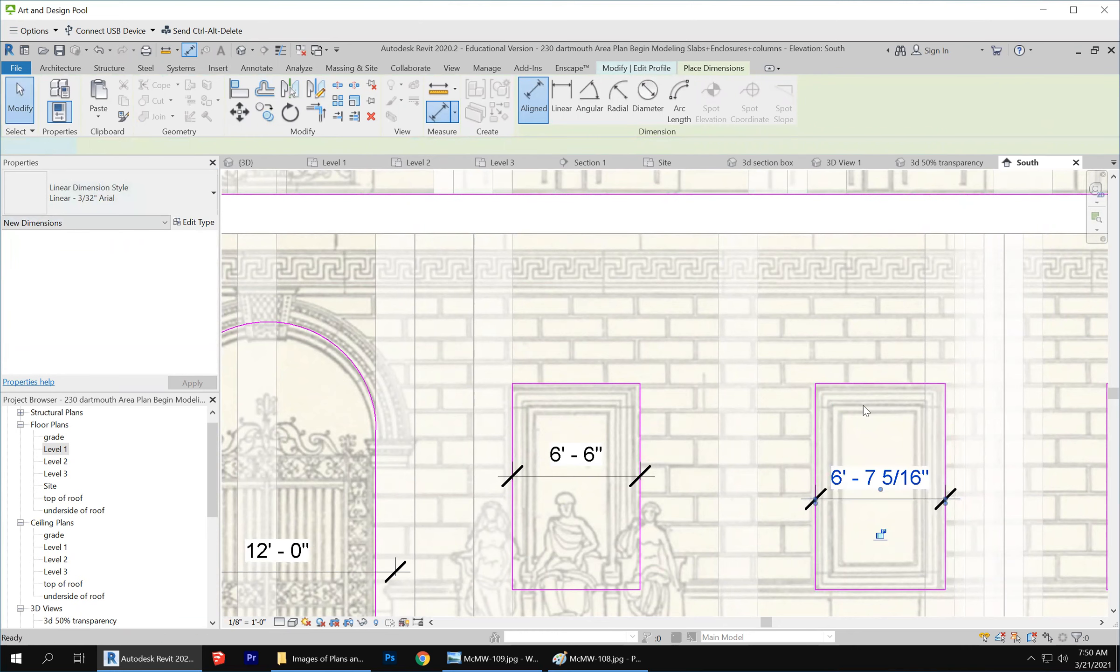
Set the second window right of the arches to a width of 6' 6" by moving its right edge.
left_click(947, 469)
left_click(865, 485)
type("6 6")
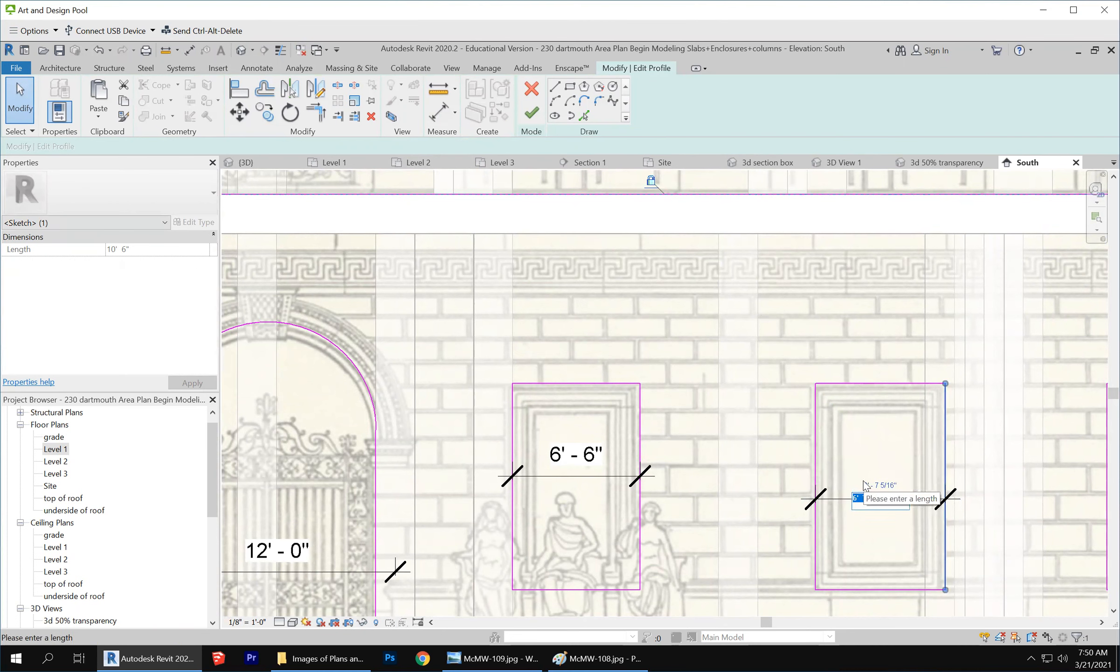
key("Return")
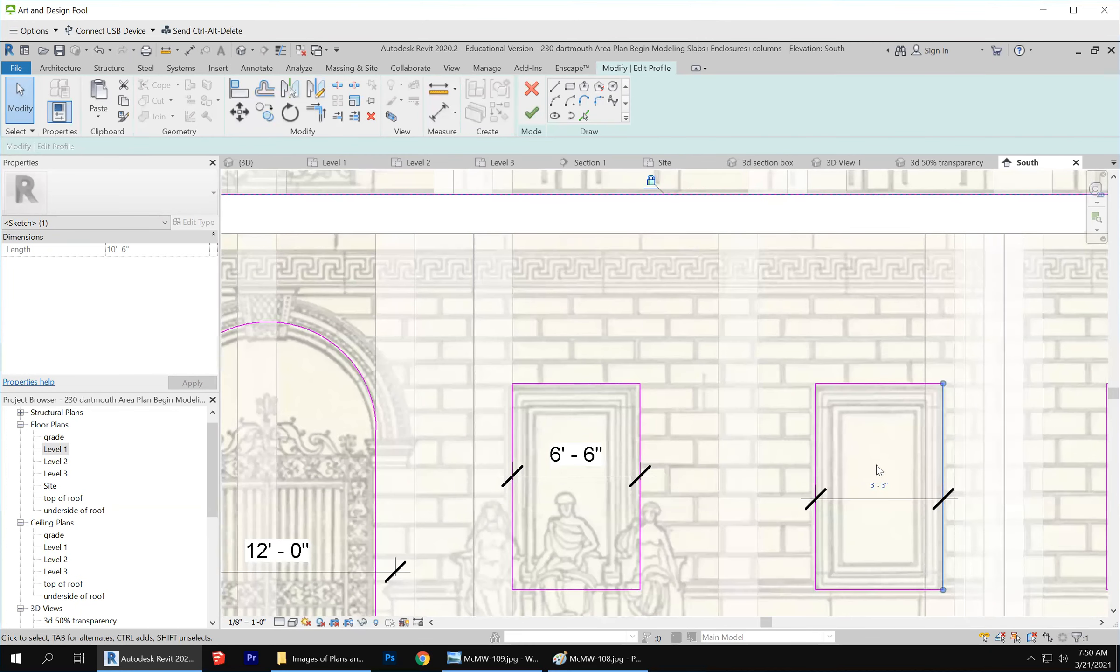
scroll(876, 483, "down", 5)
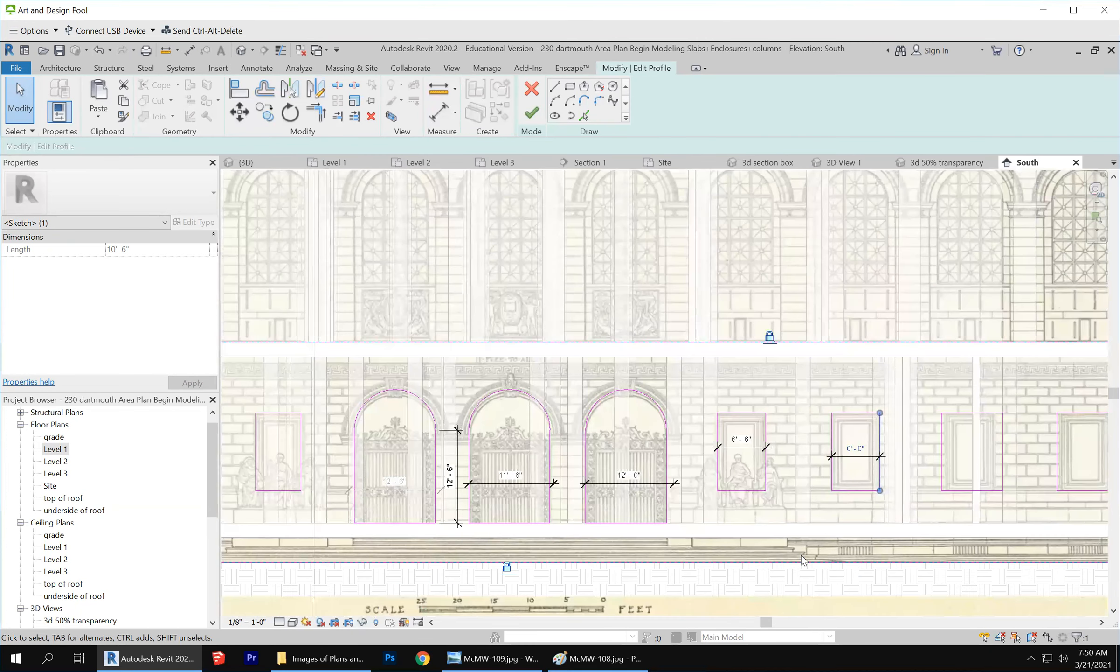
scroll(803, 559, "down", 2)
key("Escape")
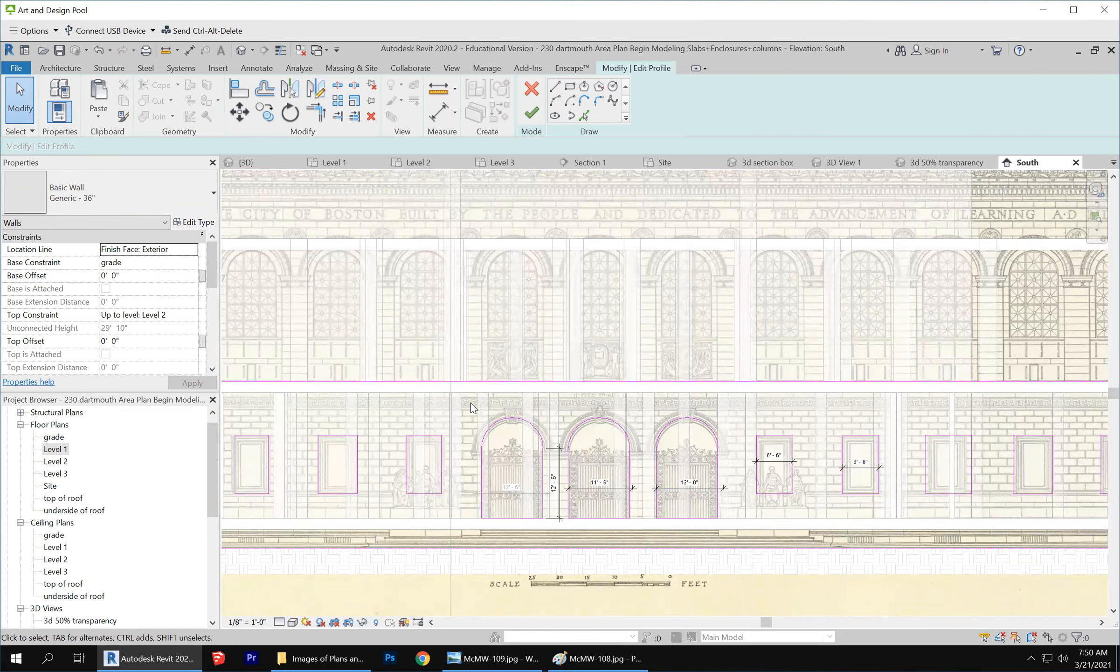
mouse_move(464, 401)
left_mouse_down()
mouse_move(606, 527)
mouse_move(728, 524)
left_mouse_up()
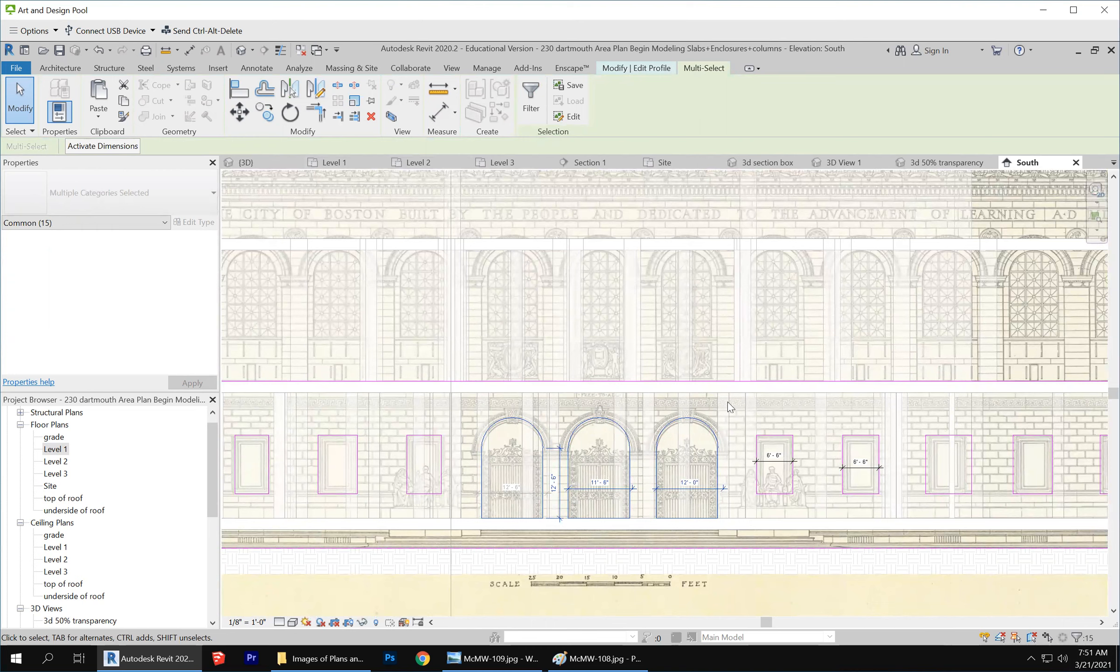
right_click(748, 442)
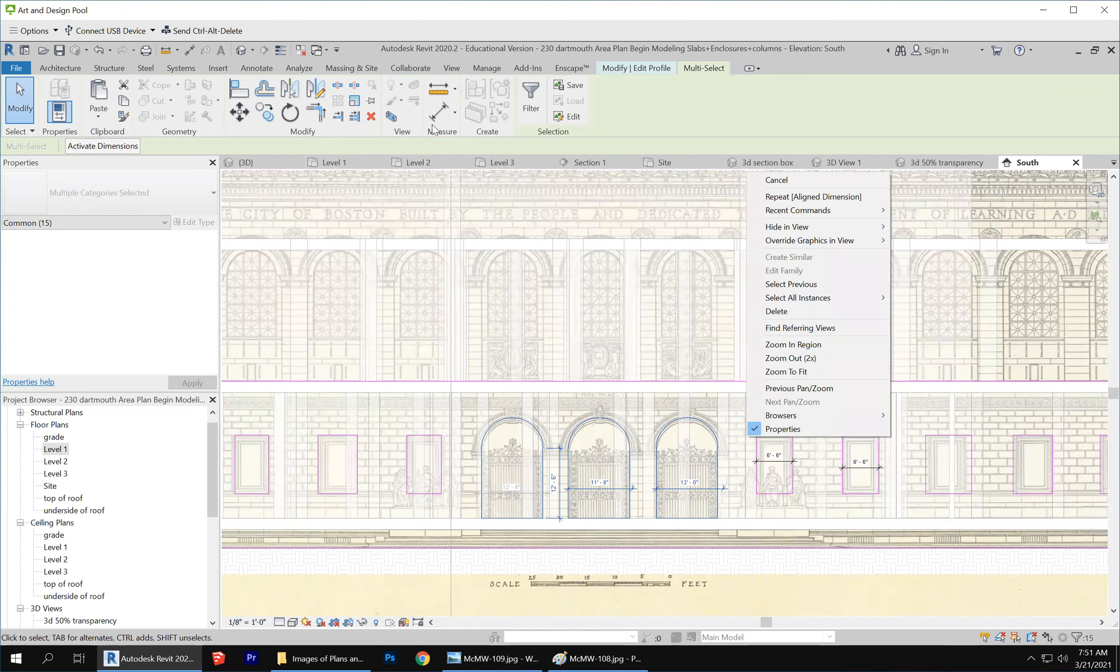
left_click(607, 351)
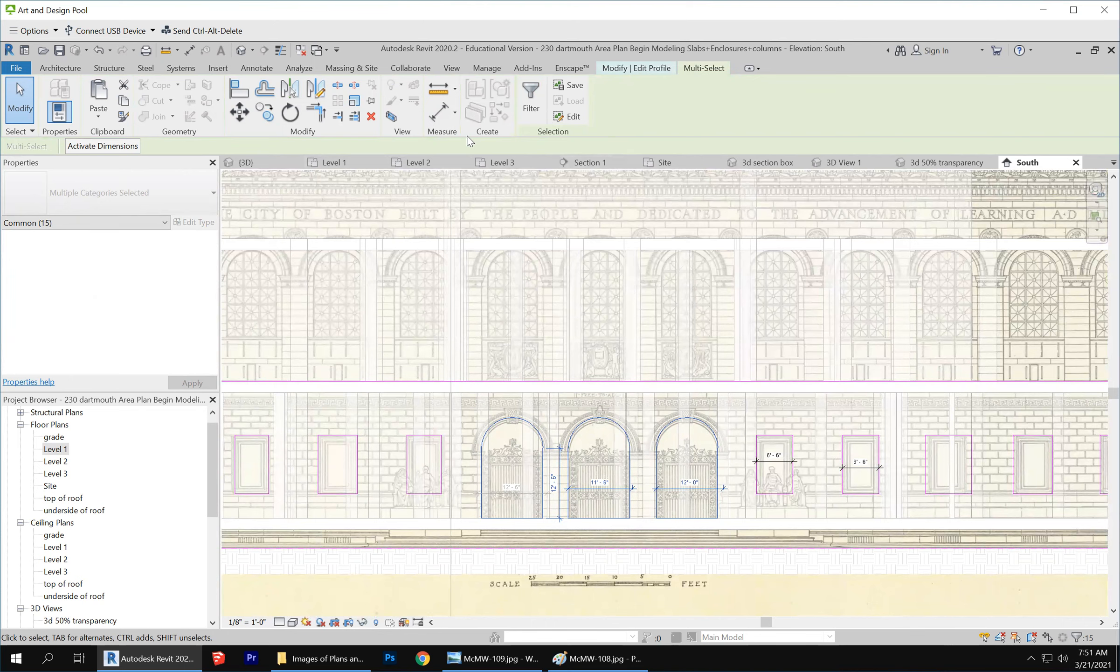
key("Escape")
Finish the ground-floor wall's profile edit and select the wall above it, between Level 2 and Level 3.
left_click(531, 112)
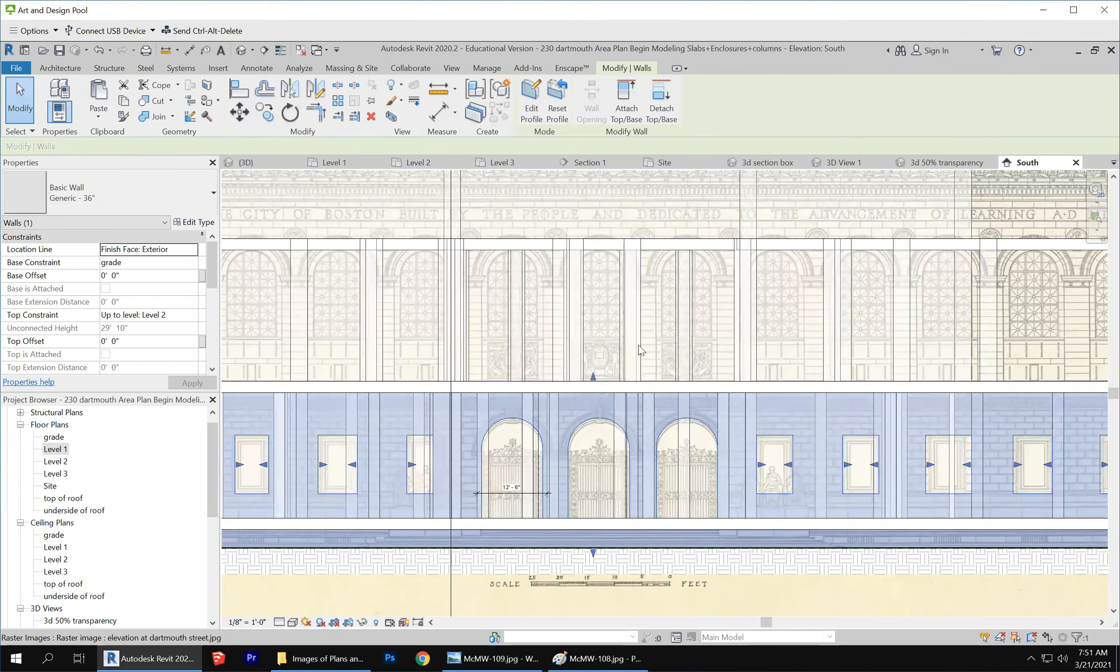
scroll(876, 347, "down", 1)
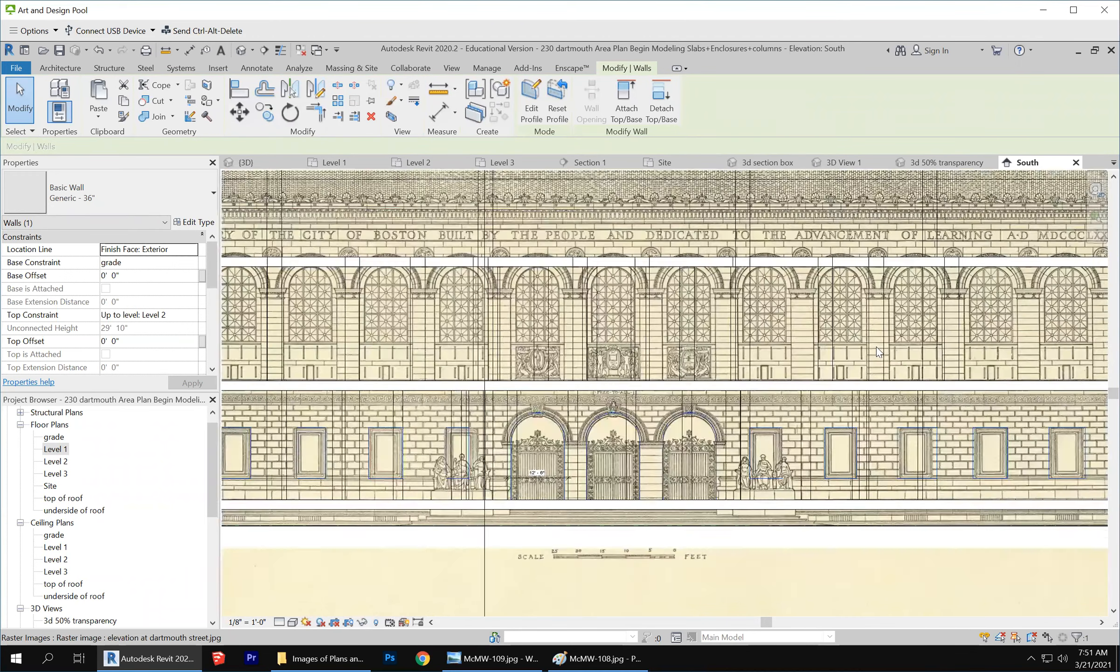
scroll(733, 345, "down", 3)
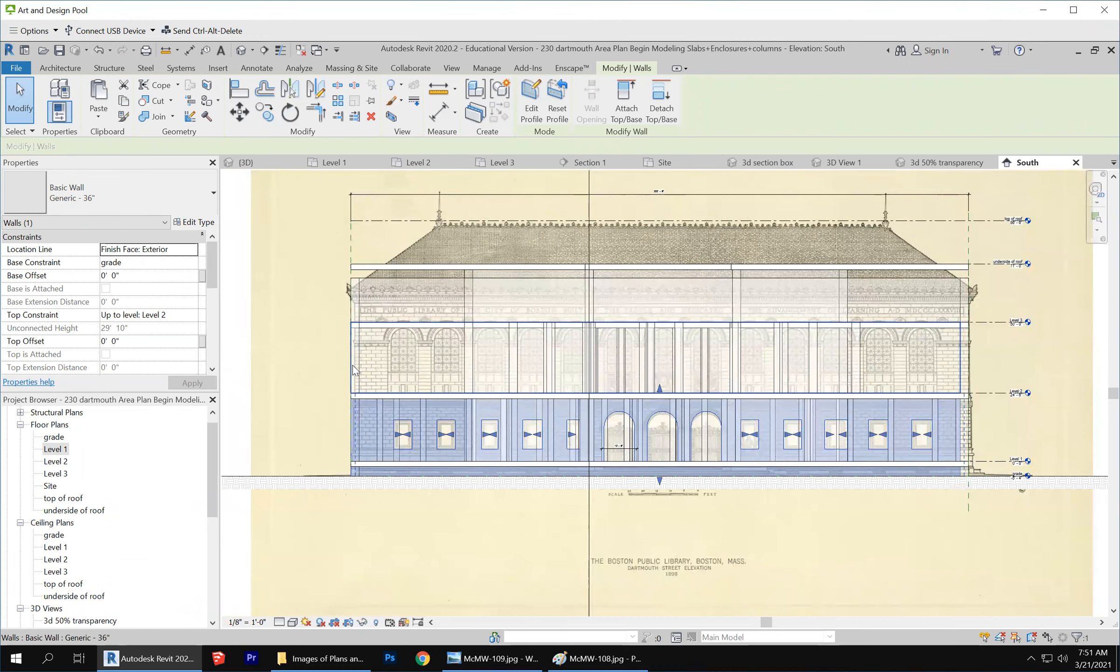
left_click(354, 370)
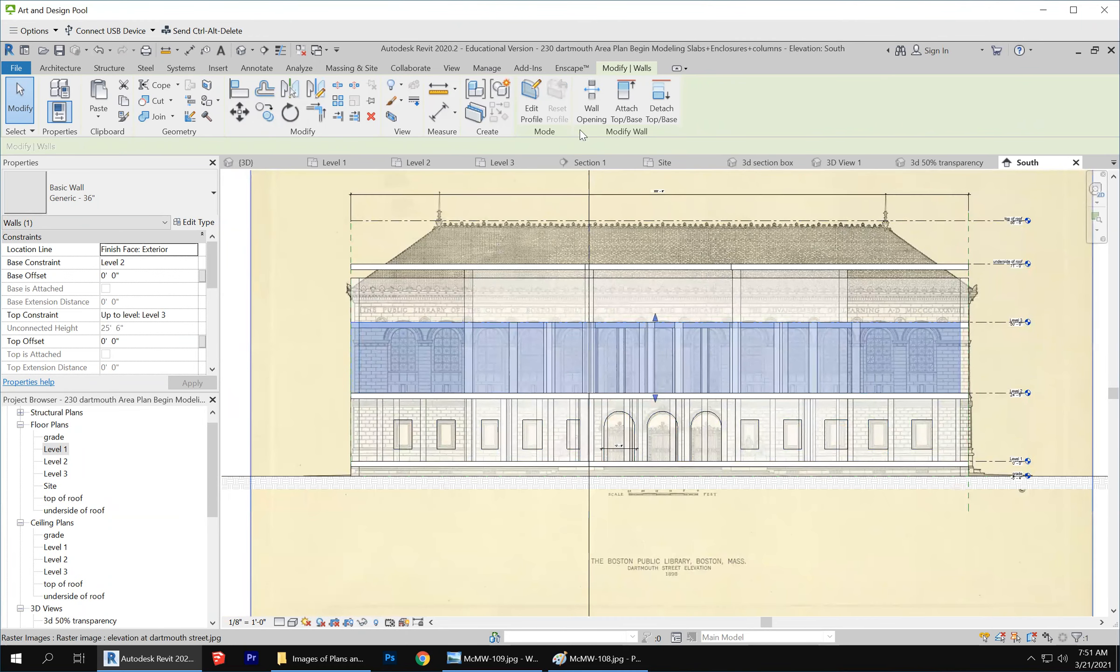
Paste the three copied arch outlines into the upper wall's profile, aligned to Level 2, and nudge them slightly above its base line.
left_click(532, 101)
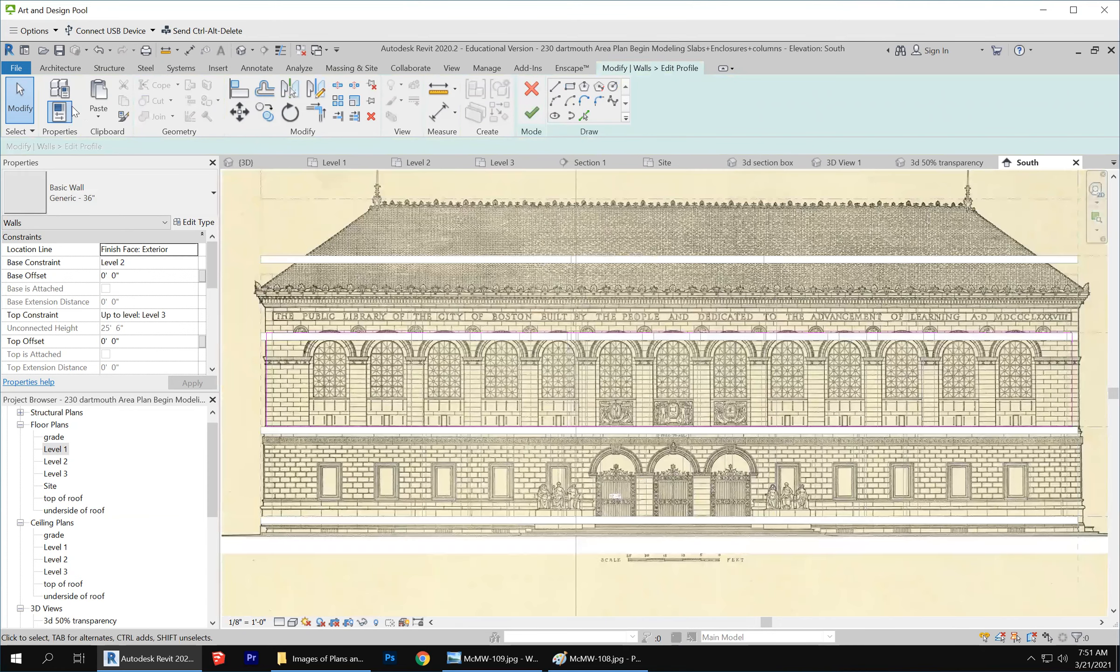
left_click(98, 114)
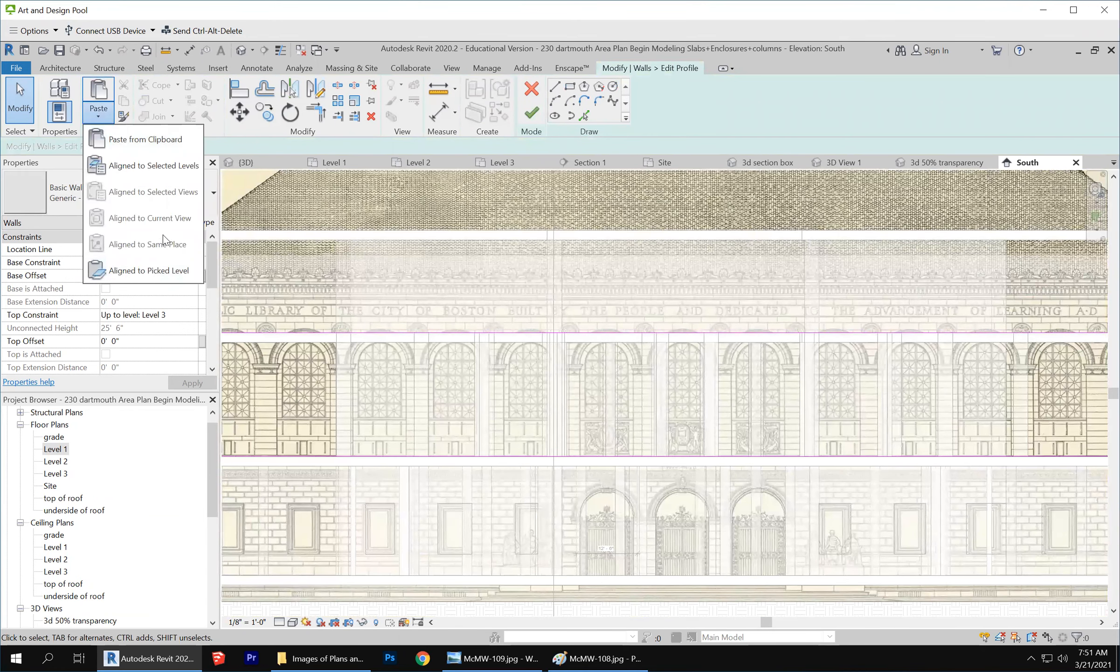
left_click(157, 169)
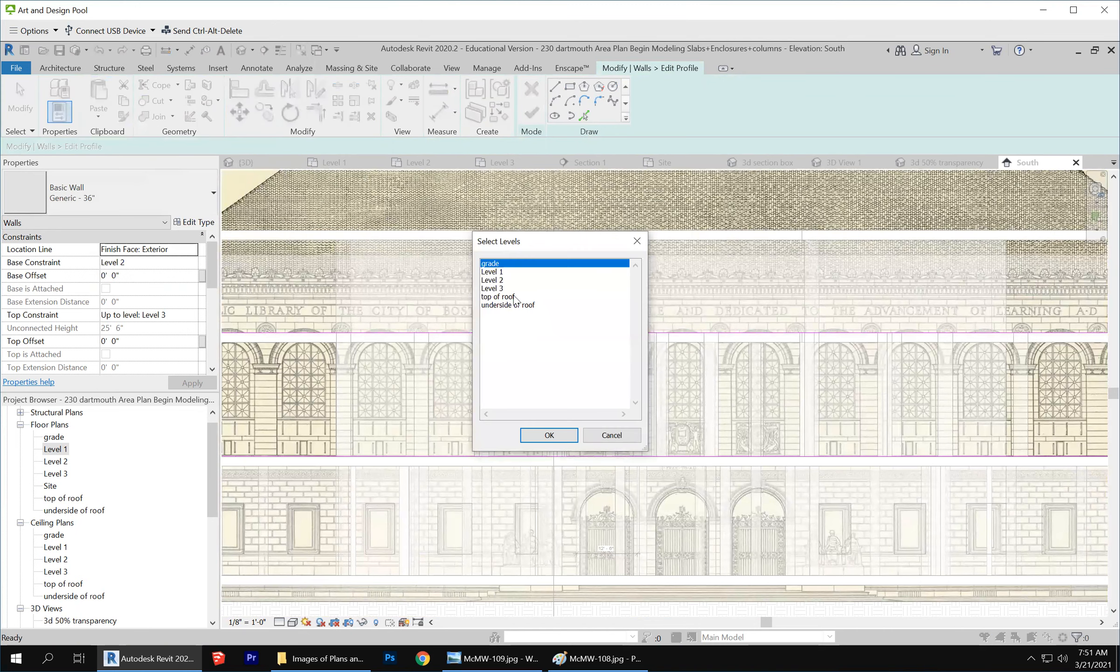
key("Down")
key("Down")
left_click(548, 434)
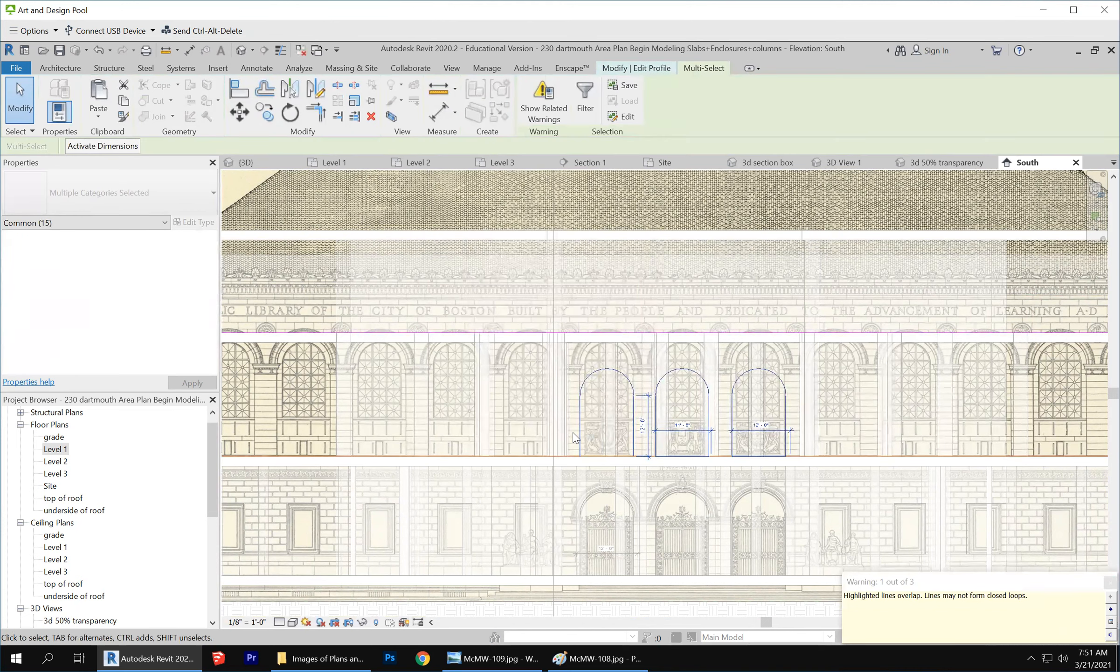
key("Up")
key("Up")
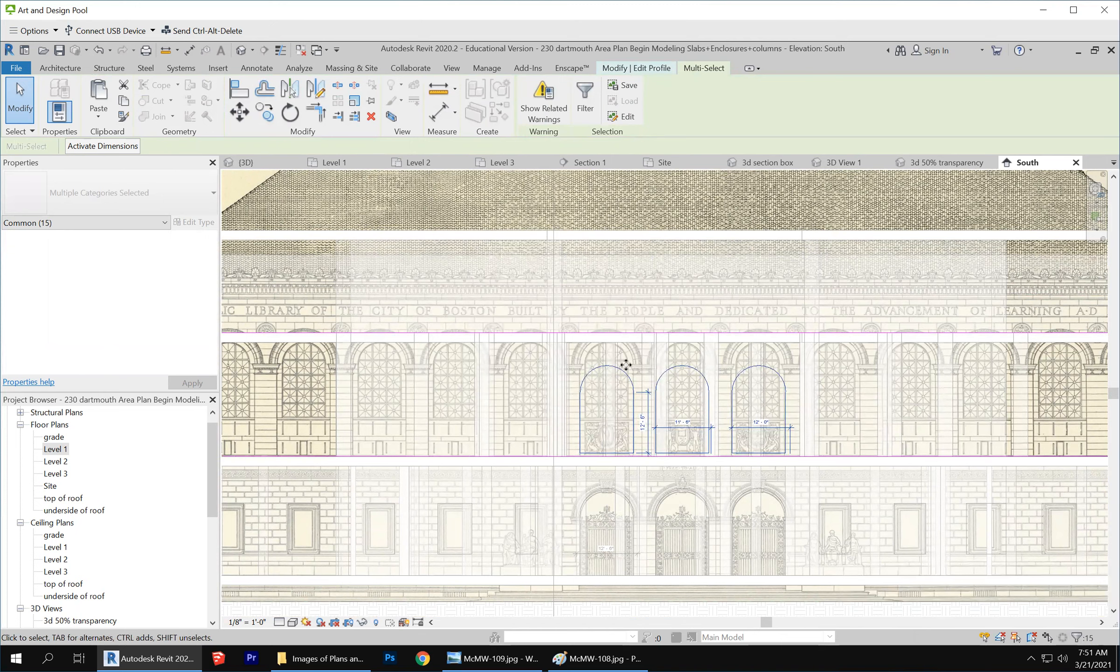
Raise the curved tops of the three pasted arches together until their straight sides are 17' 6" high.
left_click(606, 368)
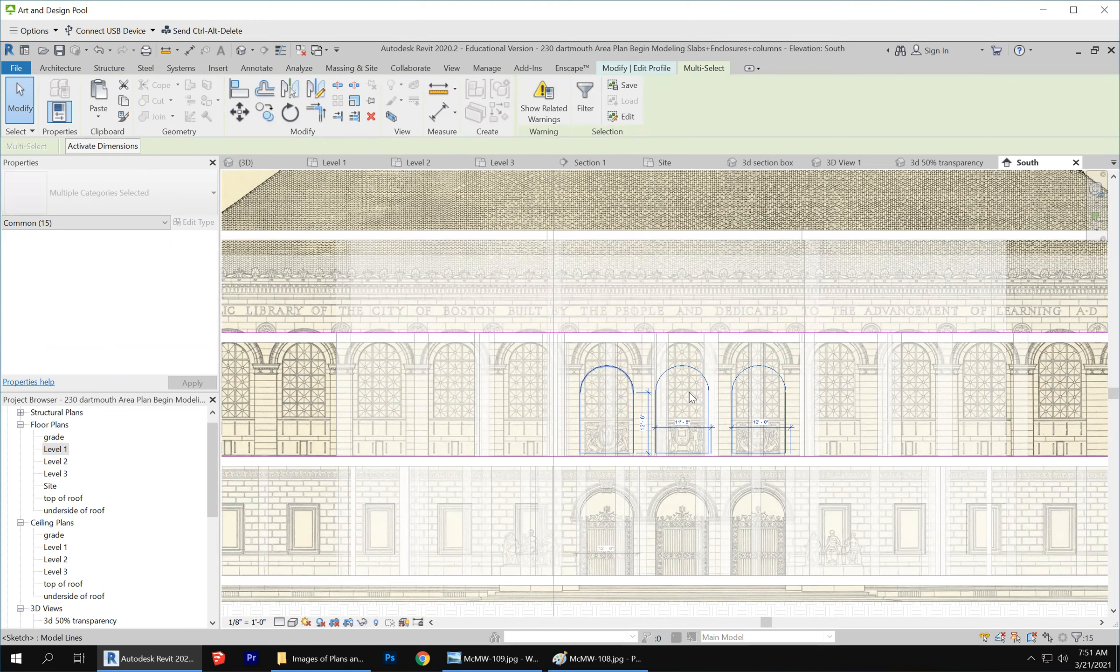
left_click(679, 368, "ctrl")
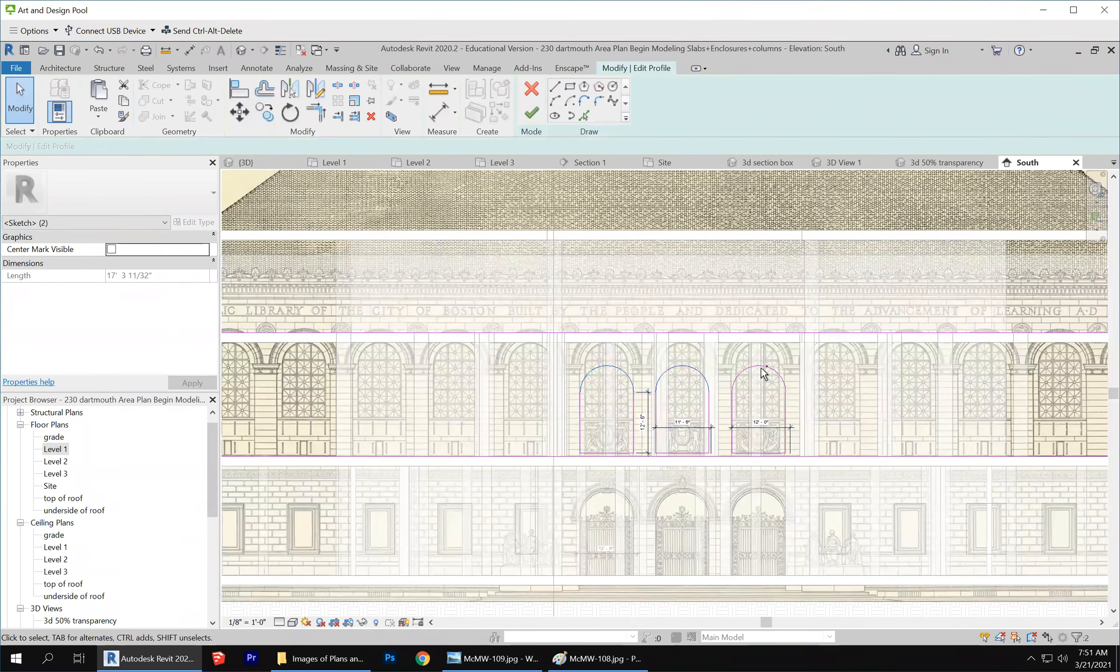
key("Up")
key("Up")
key("Up")
key("Up")
key("Up")
key("Up")
key("Up")
key("Up")
key("Up")
key("Up")
key("Up")
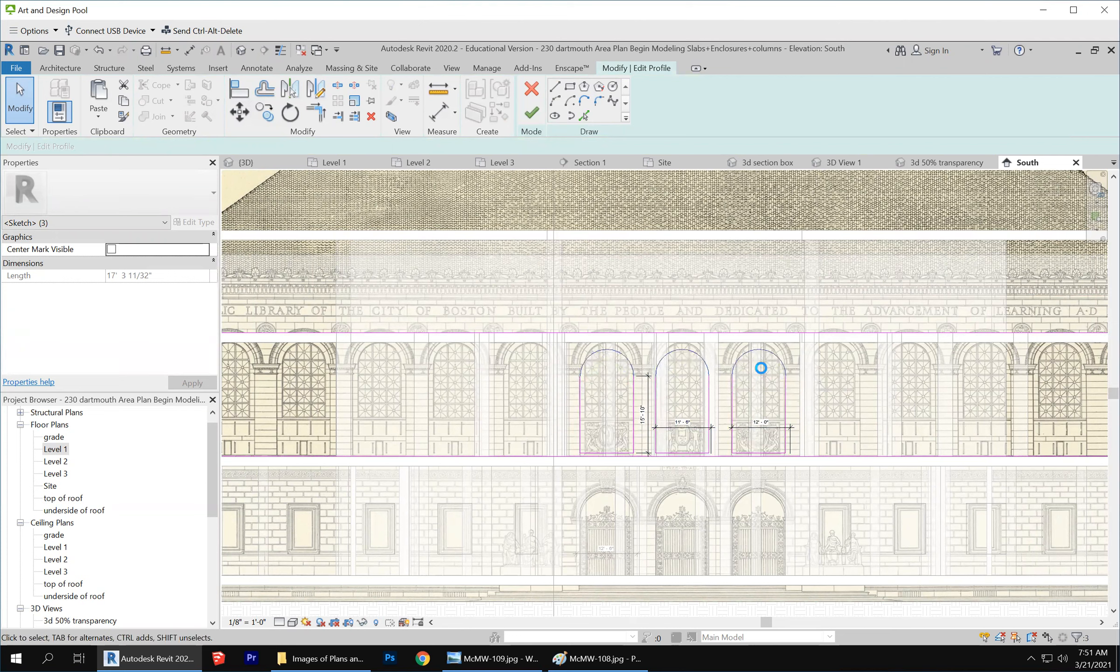
key("Up")
key("Up")
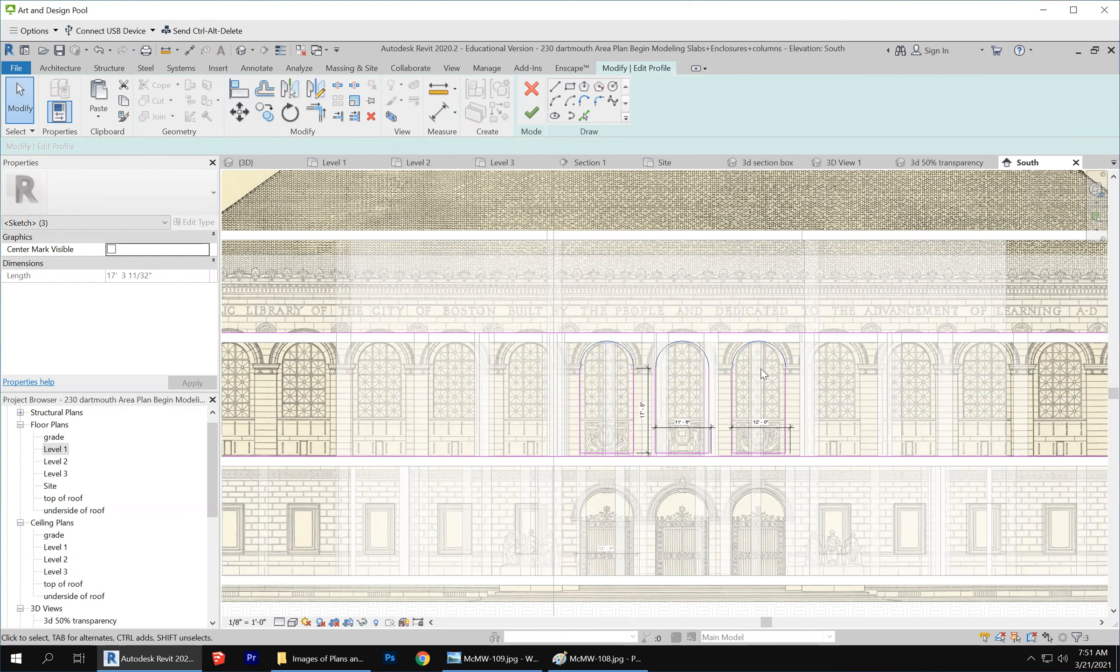
key("Down")
key("Up")
key("Escape")
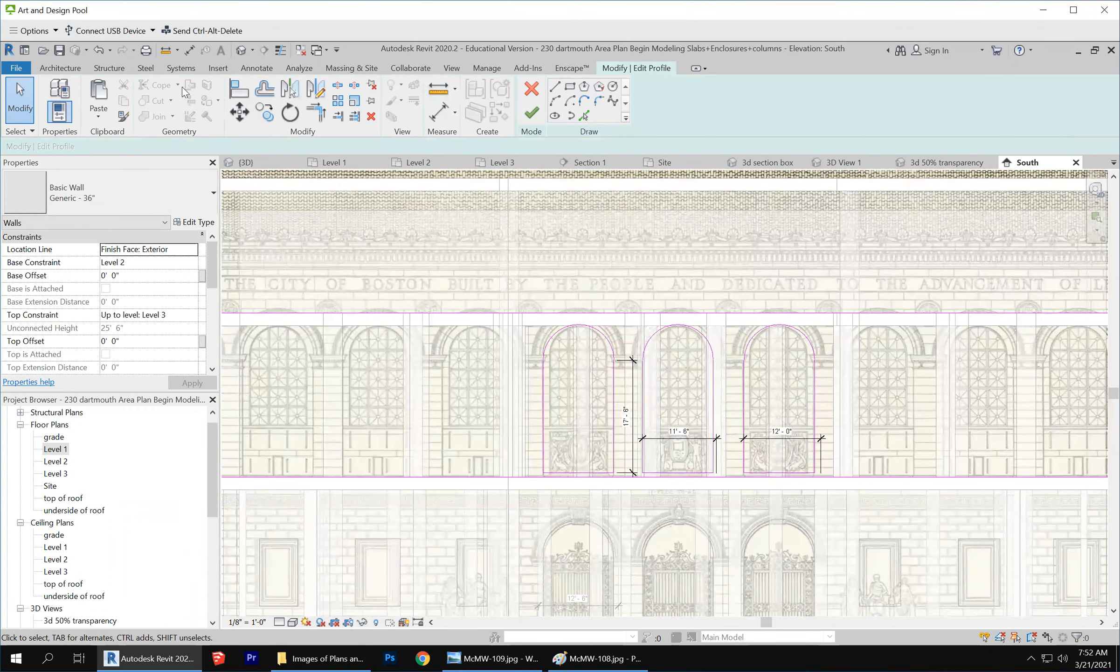
left_click(252, 68)
left_click(55, 93)
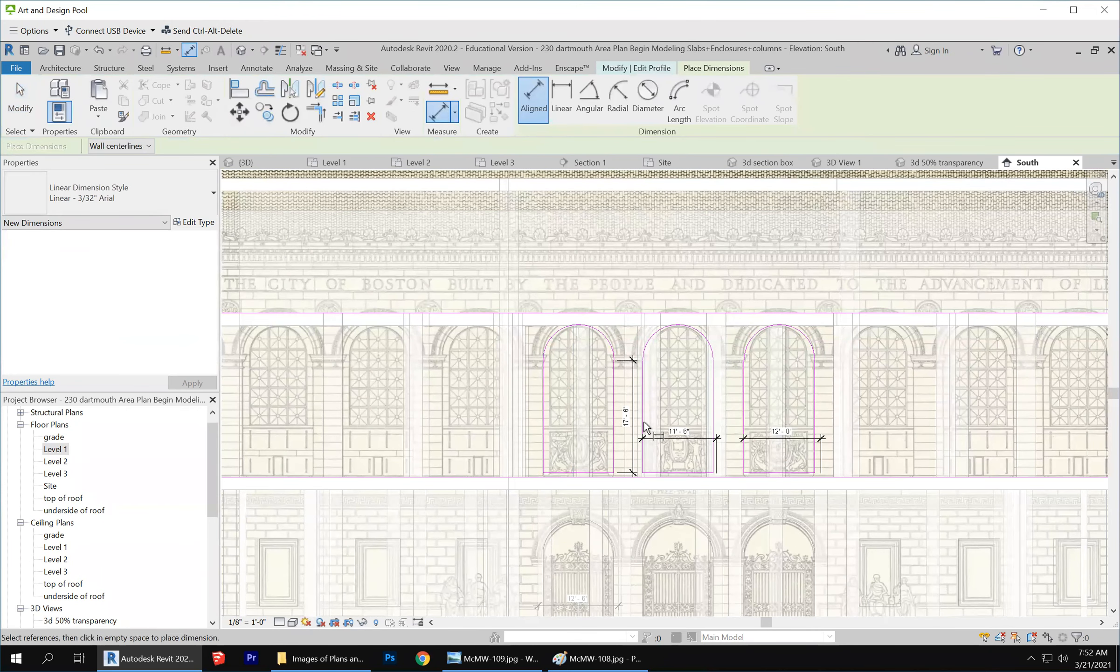
scroll(603, 422, "up", 2)
left_click(637, 382)
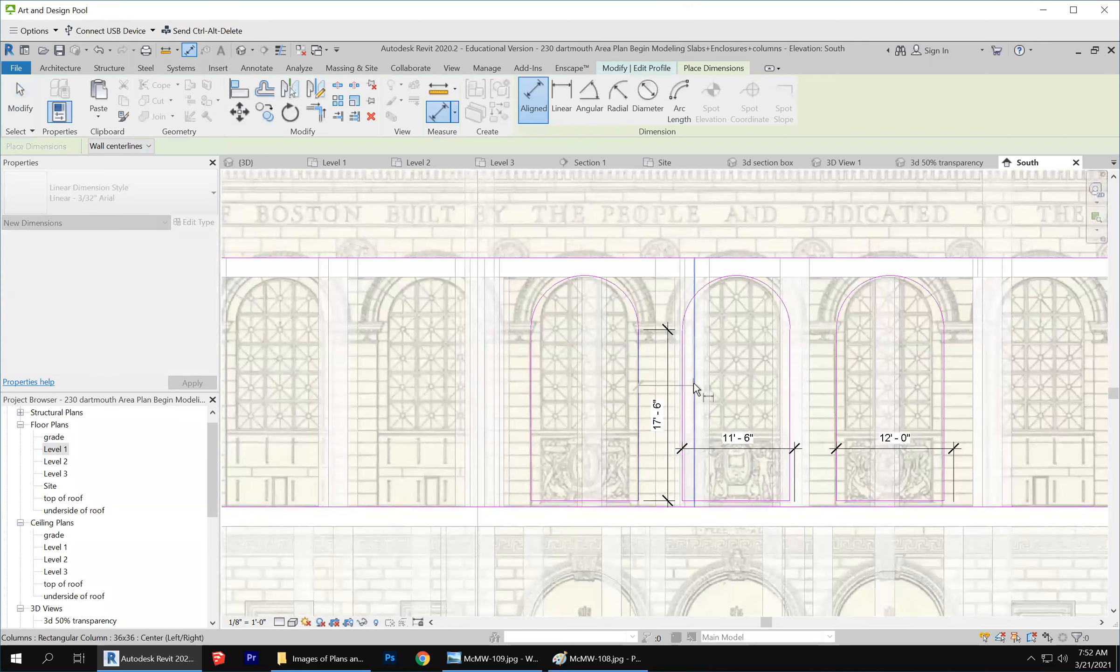
left_click(681, 384)
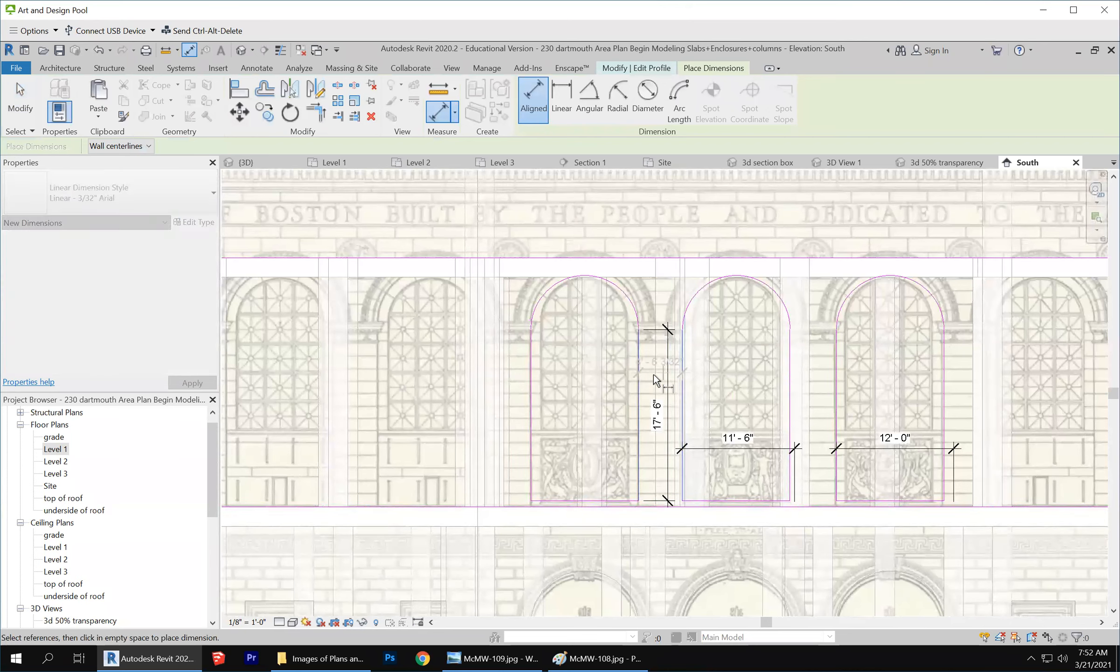
key("Escape")
key("Escape")
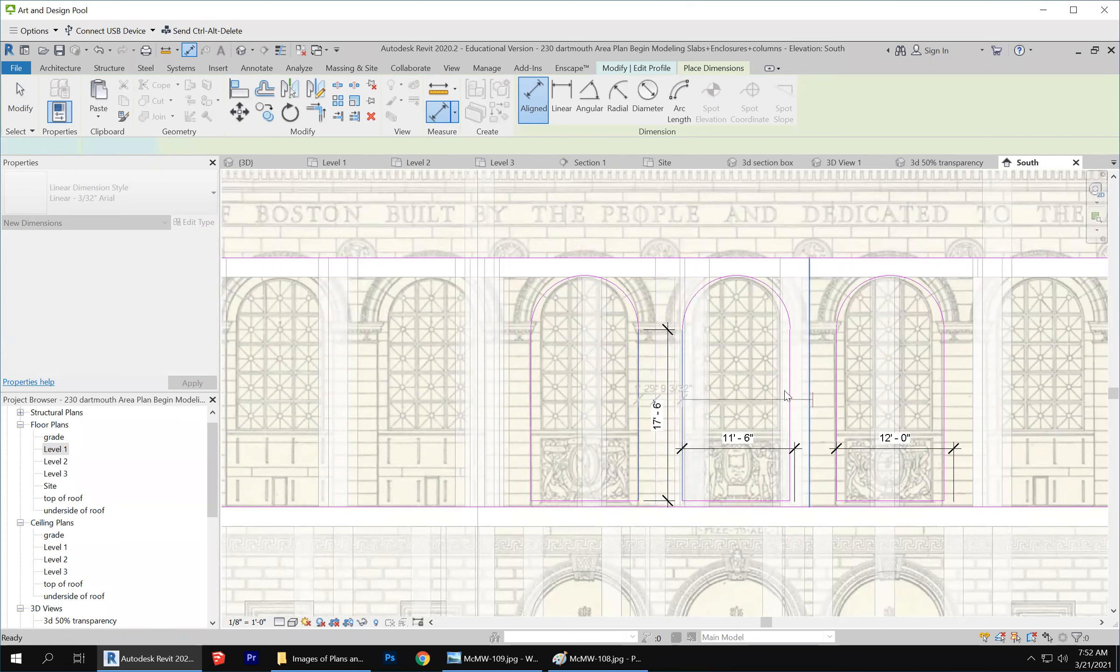
Add an aligned dimension across the gap between the first and middle upper arches.
scroll(637, 368, "up", 2)
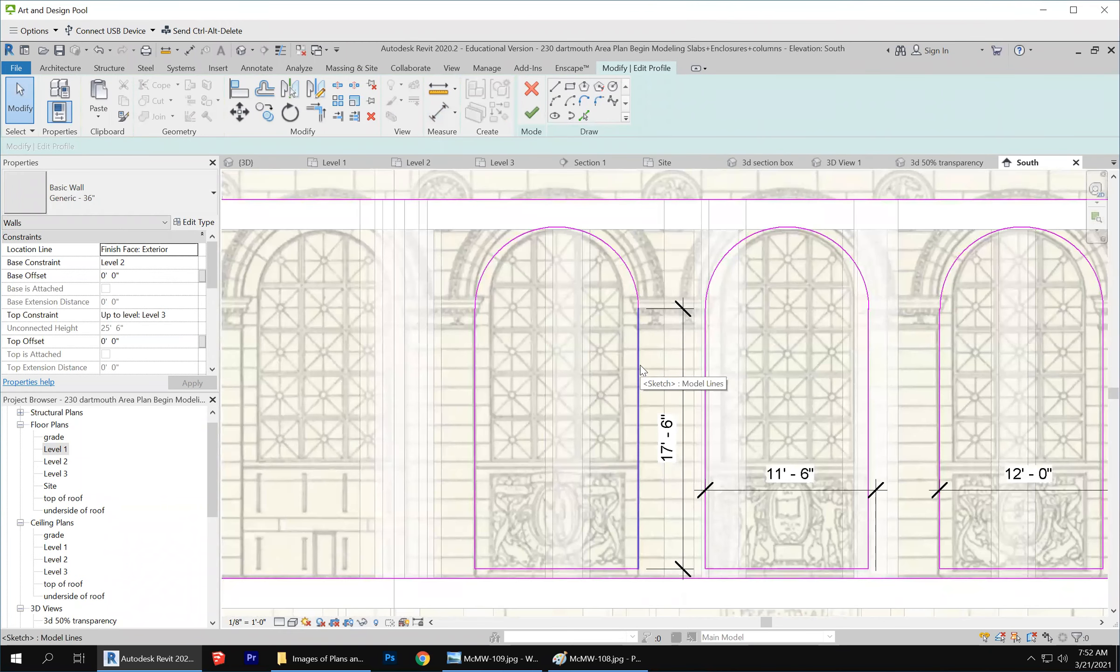
left_click(256, 68)
left_click(52, 93)
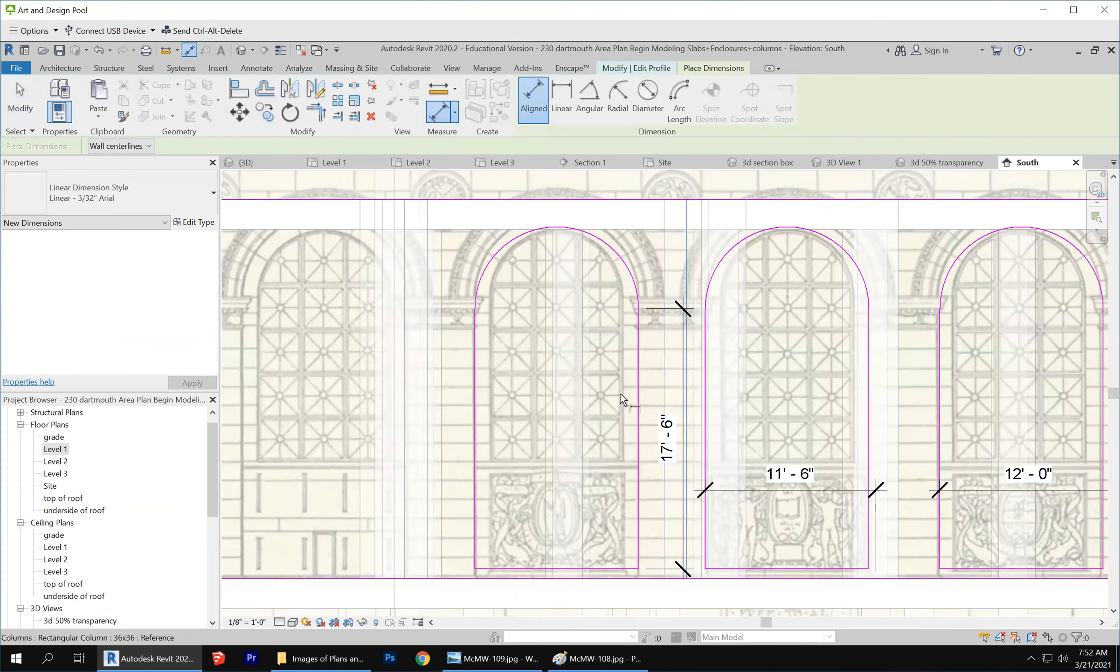
left_click(637, 376)
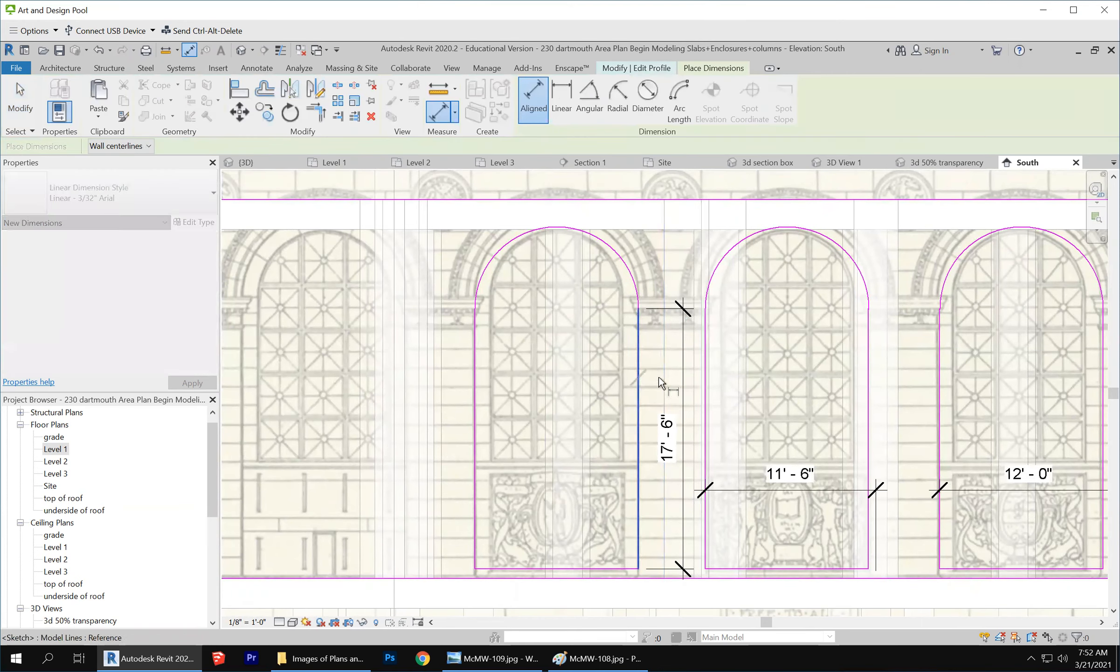
left_click(706, 370)
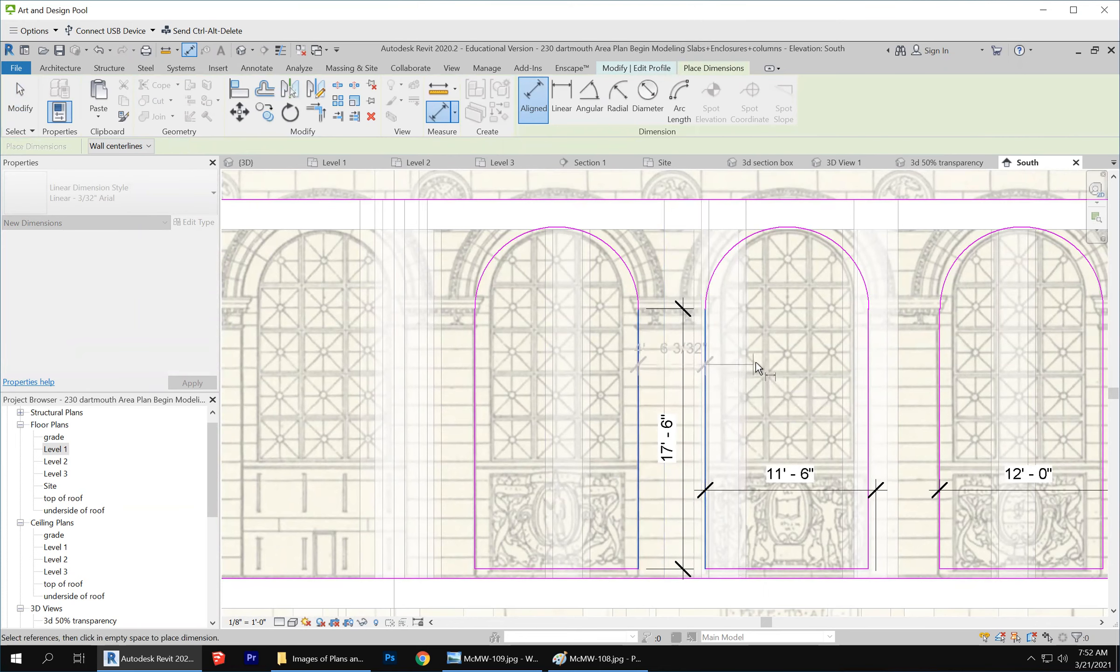
left_click(685, 393)
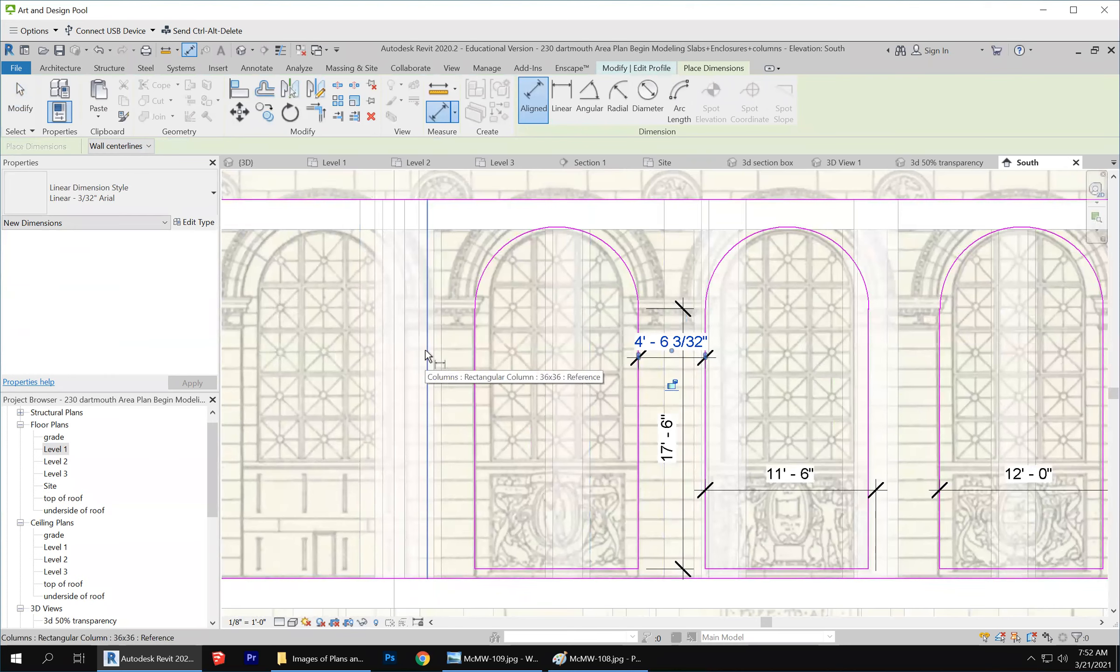
Add an aligned dimension across the gap between the middle and third upper arches, and finish dimensioning.
left_click(868, 395)
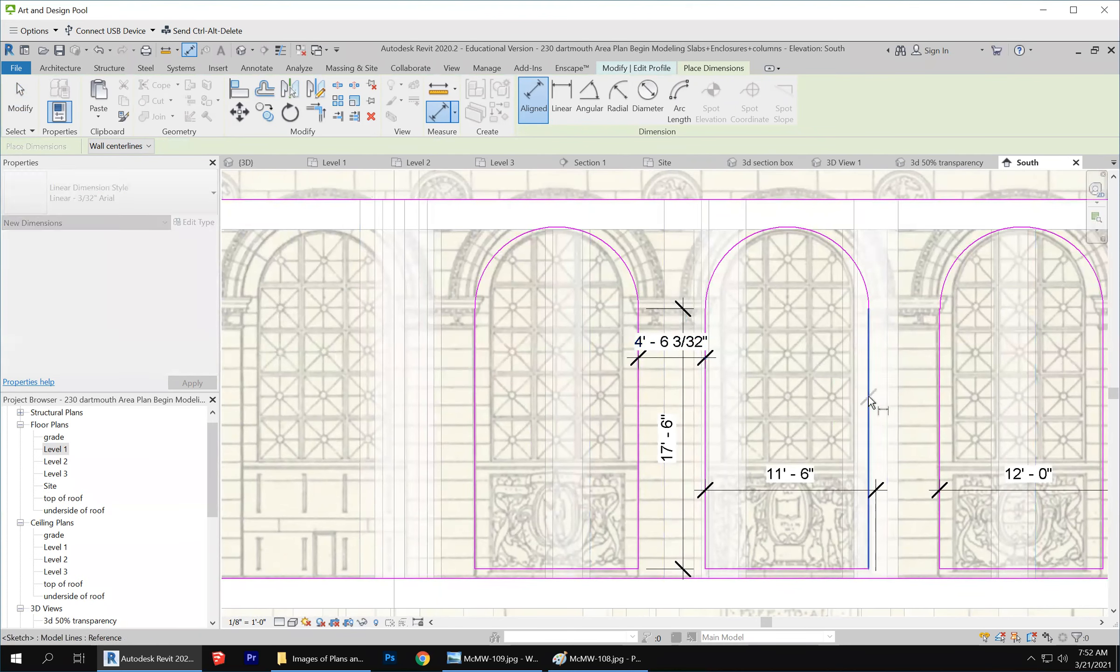
left_click(941, 397)
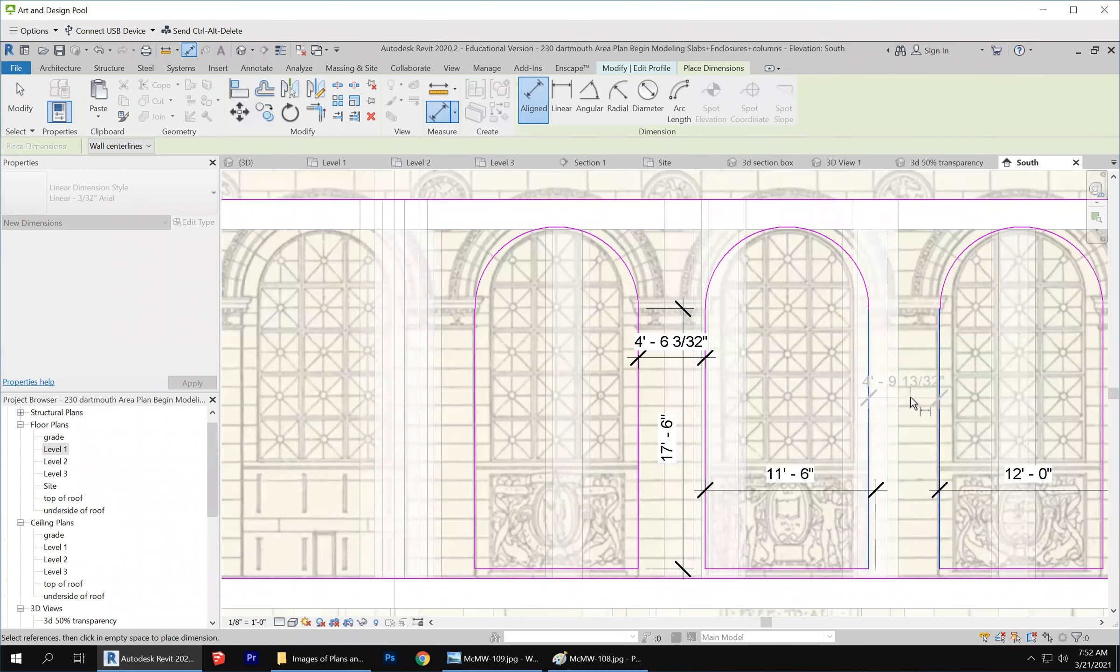
left_click(910, 397)
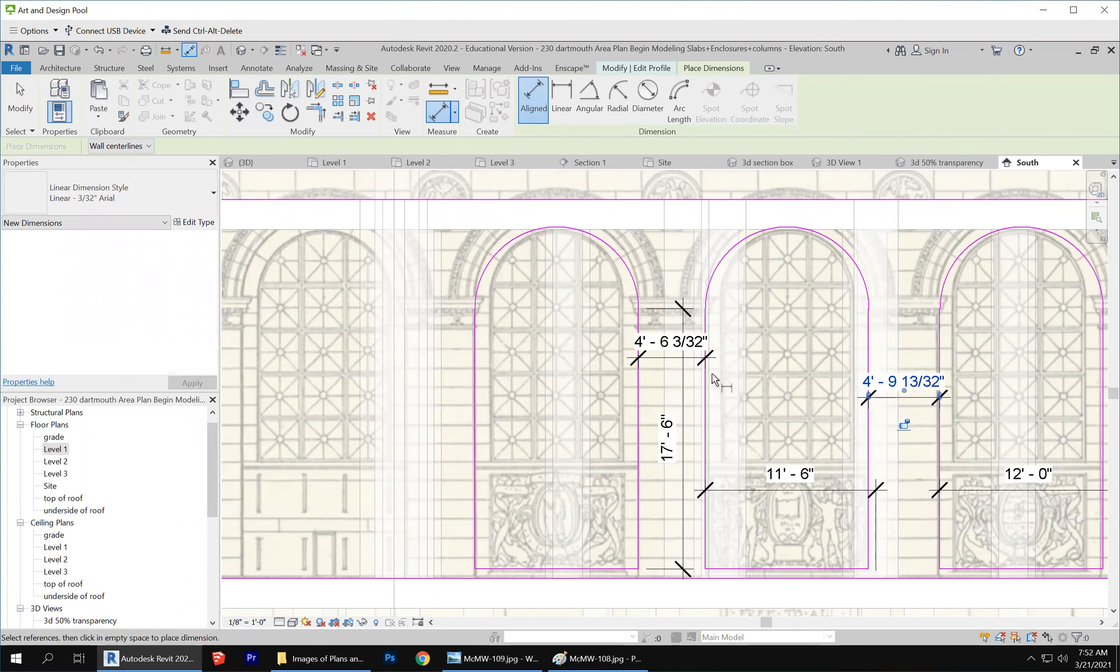
scroll(713, 375, "down", 1)
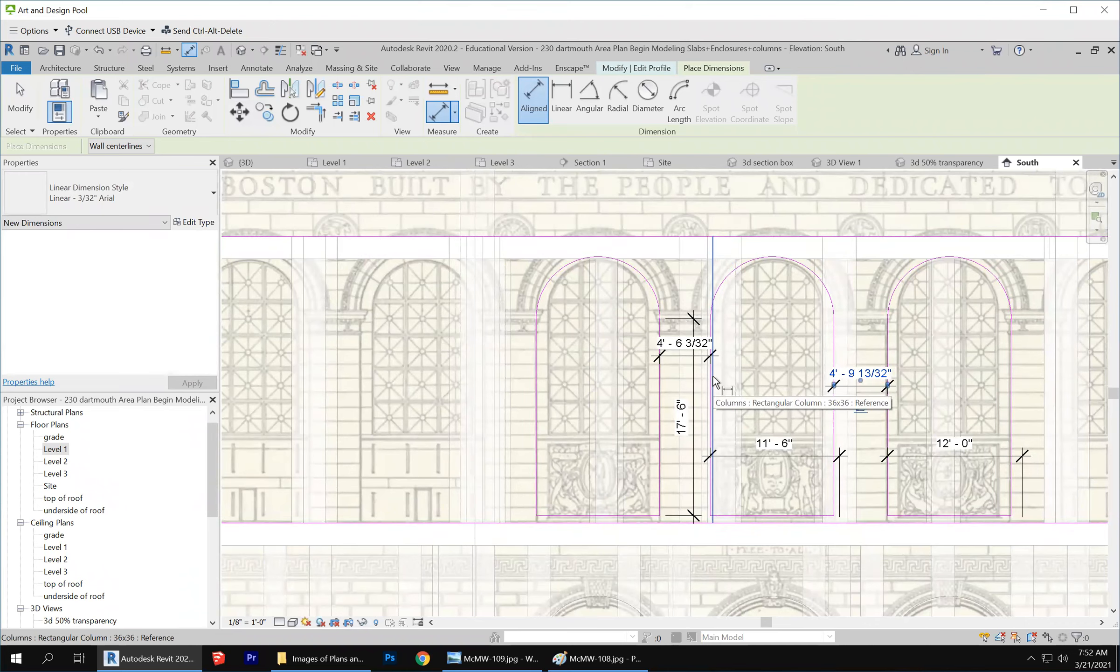
left_click(25, 90)
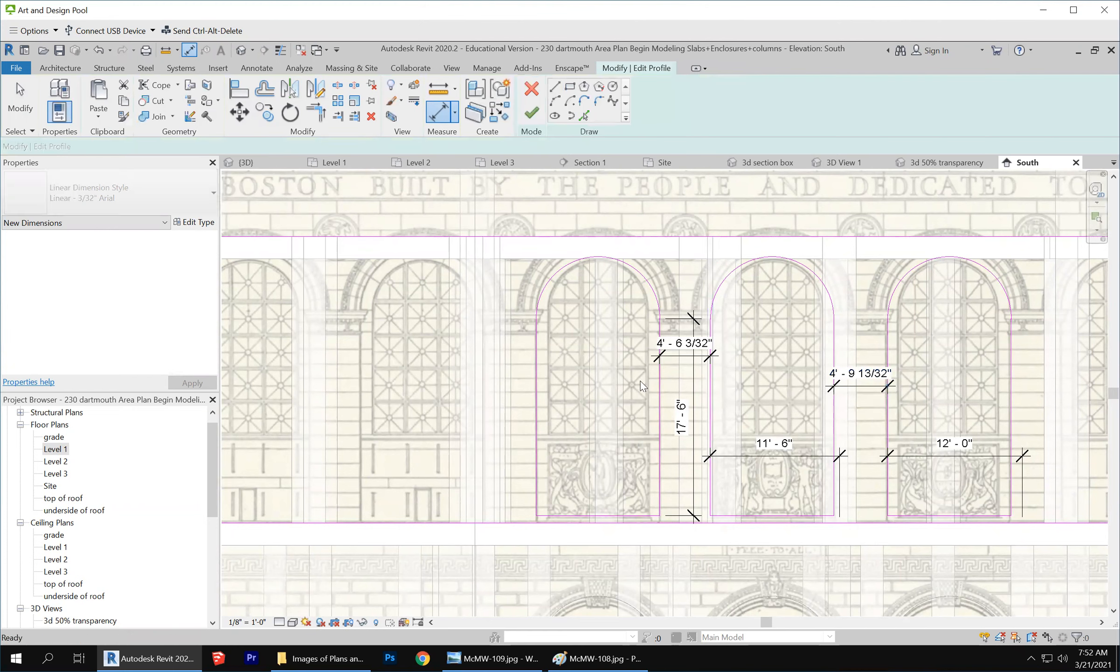
Set the gap between the first and middle upper arches to 4' 6" by moving the first arch's right edge.
left_click(665, 419)
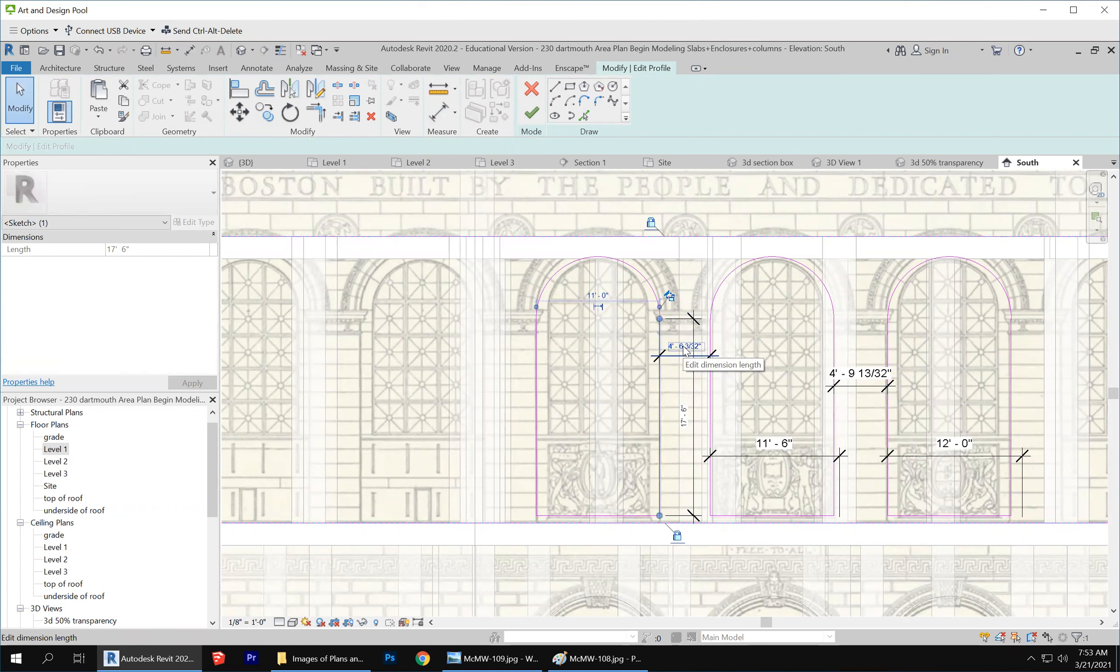
left_click(684, 348)
type("4 6")
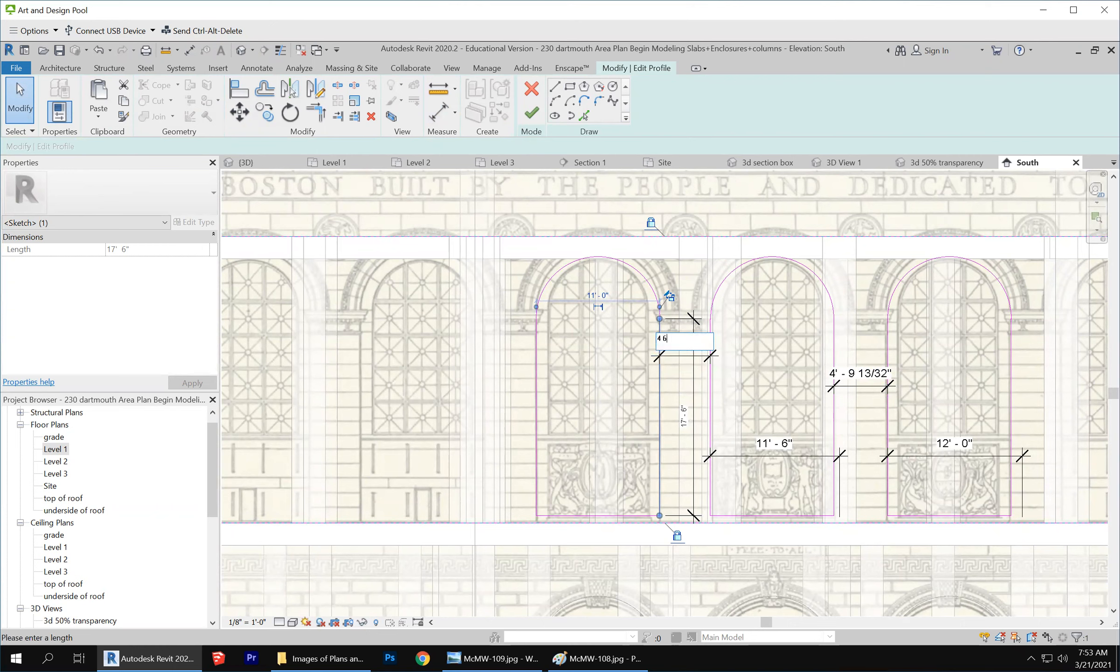
key("Return")
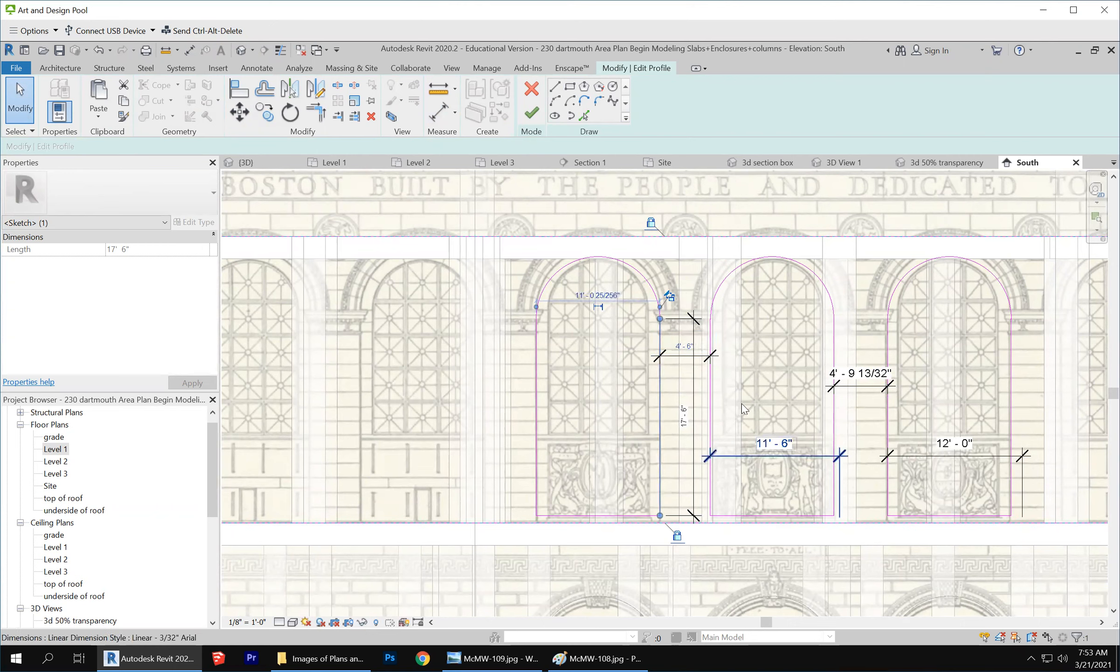
left_click(742, 409)
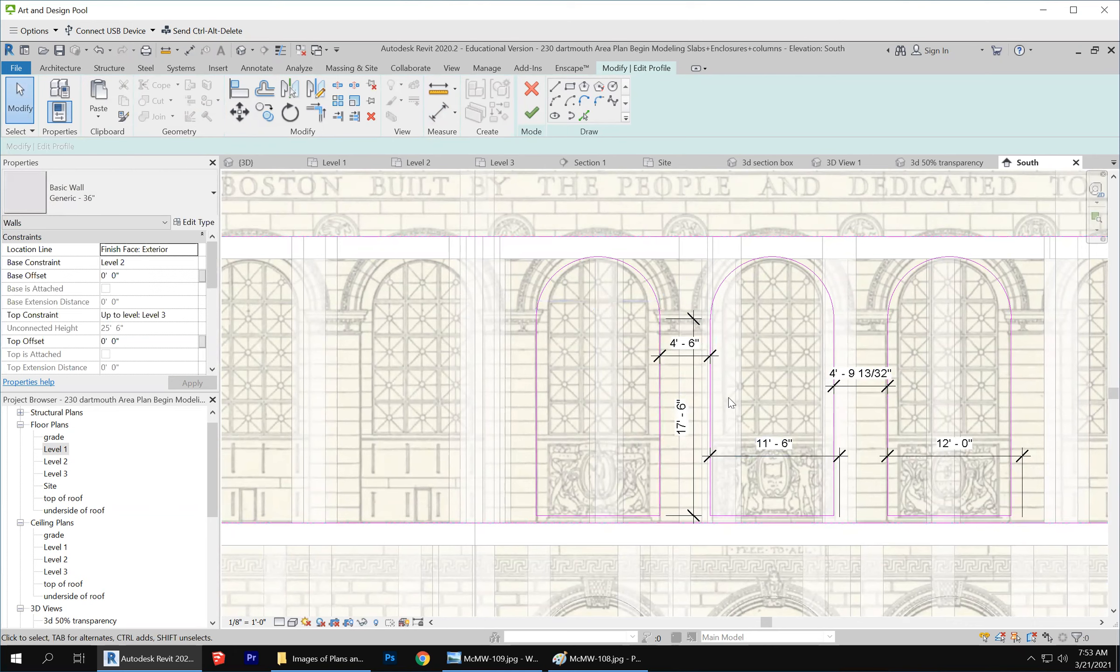
Open the gap between the middle and third arches for editing, cancel it, and undo the first gap's change.
left_click(886, 404)
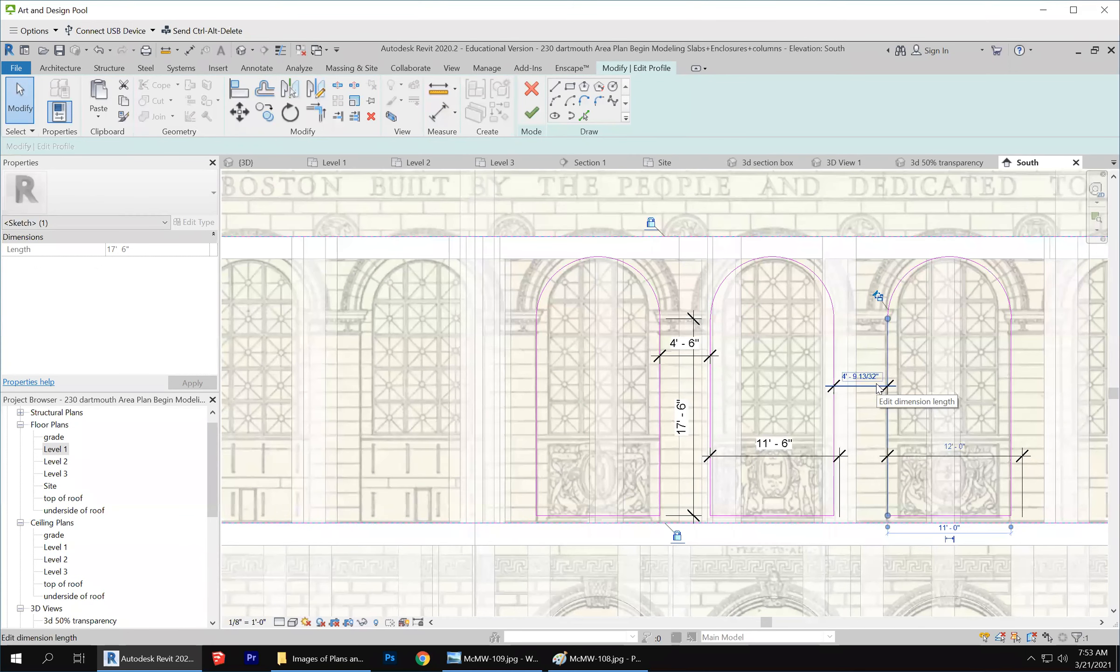
left_click(867, 376)
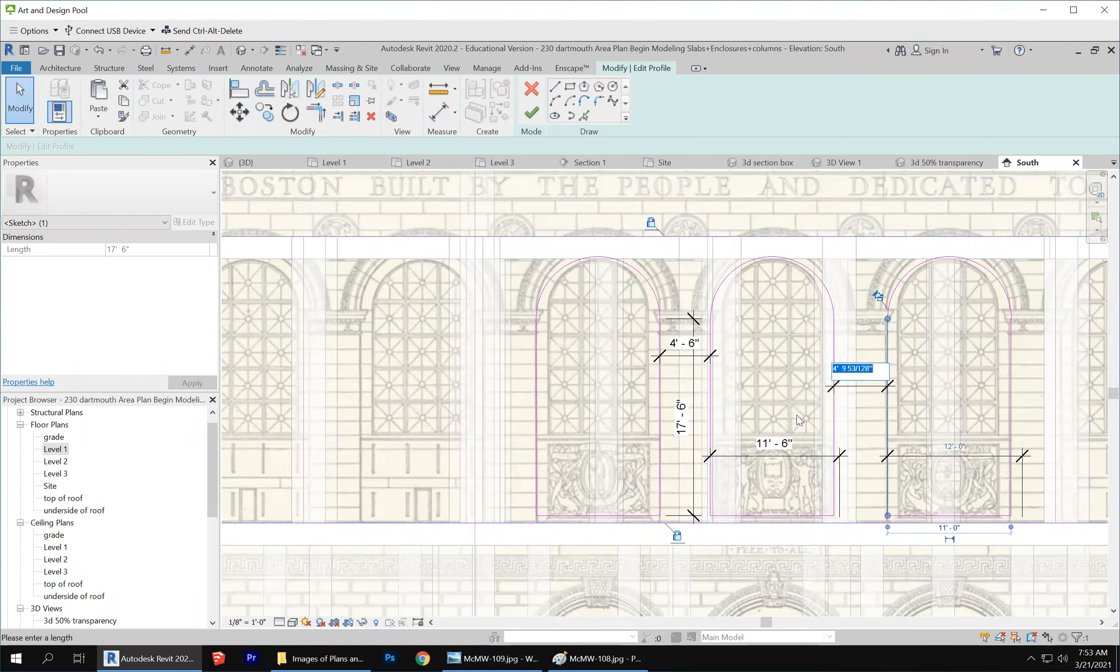
key("Escape")
key("ctrl+z")
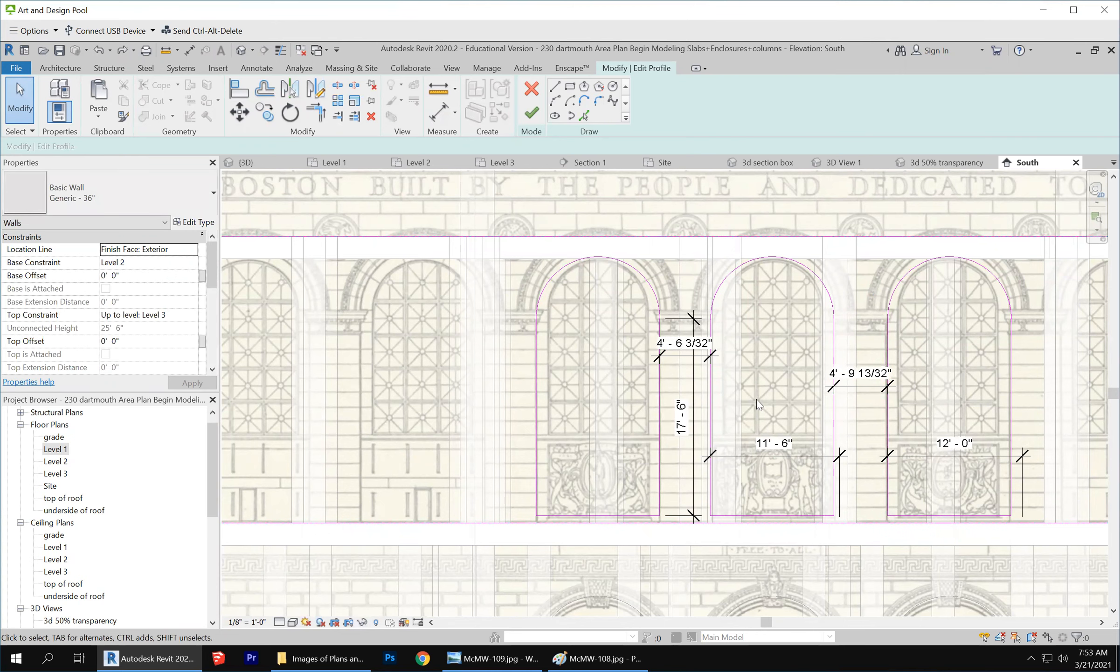
scroll(765, 416, "down", 2)
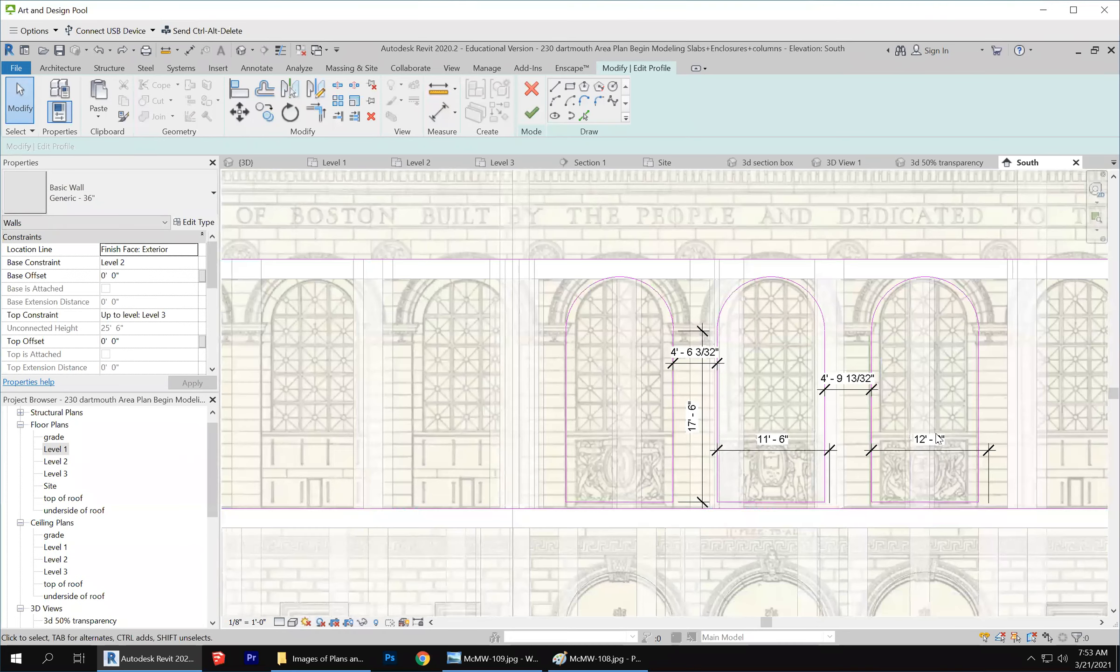
scroll(734, 519, "down", 2)
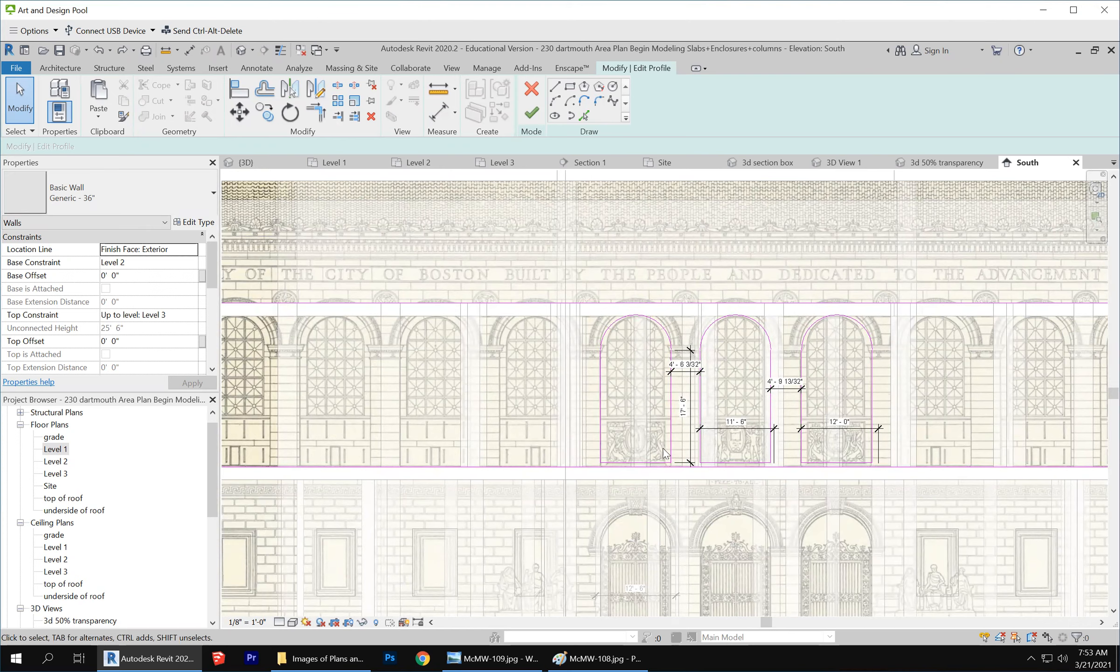
scroll(665, 449, "down", 1)
scroll(586, 445, "down", 1)
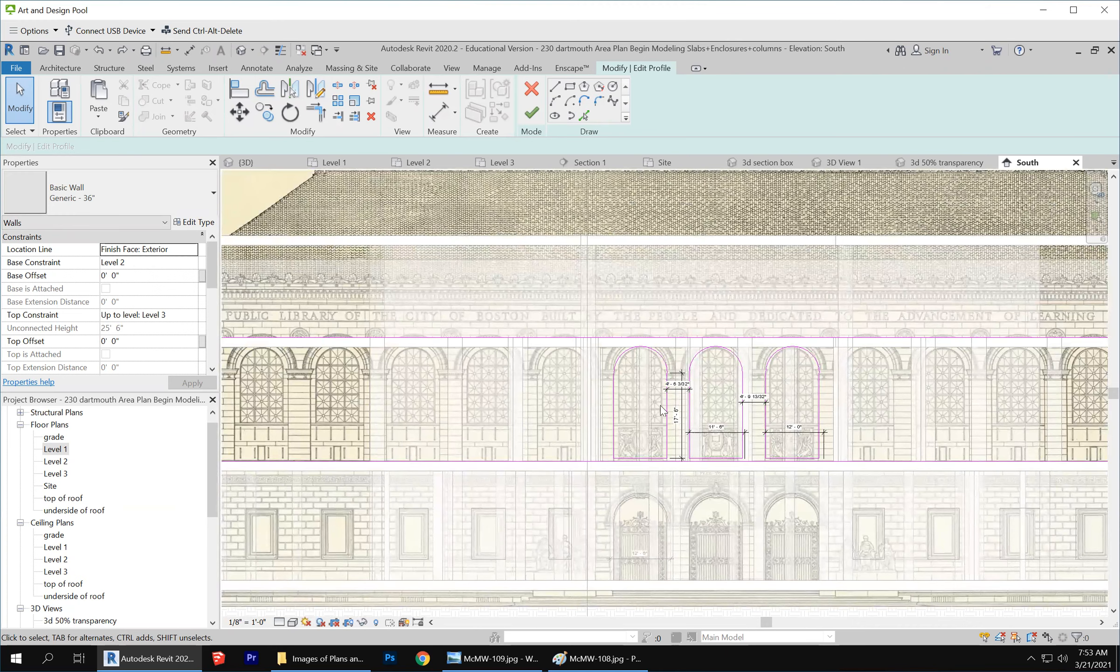
scroll(663, 409, "down", 1)
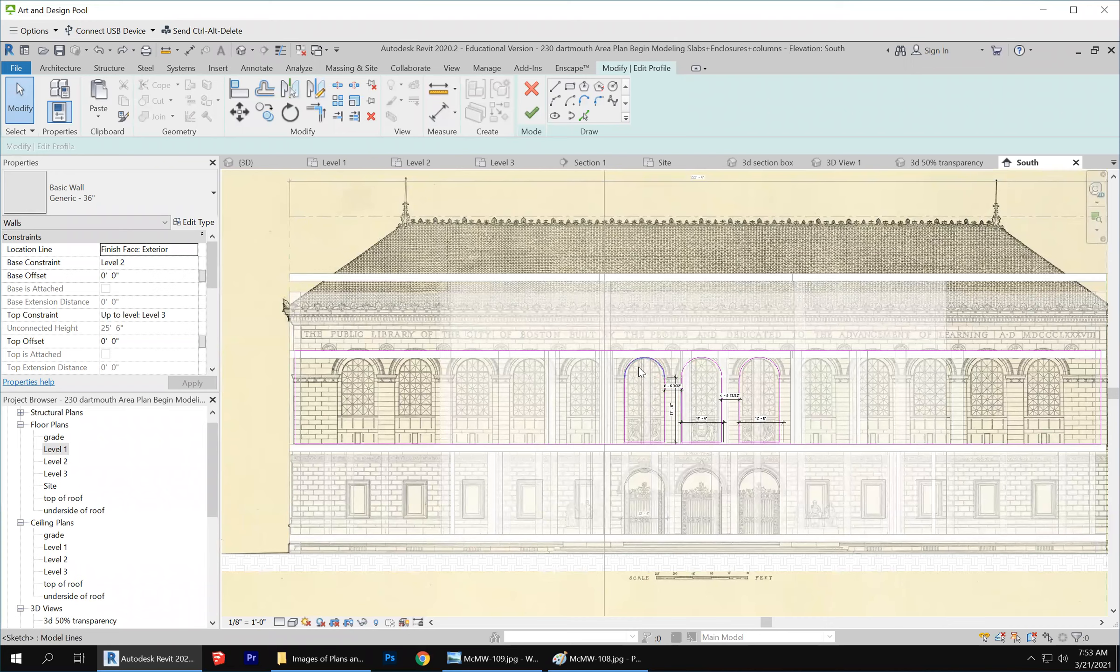
scroll(627, 366, "up", 2)
left_click_drag(615, 324, 685, 470)
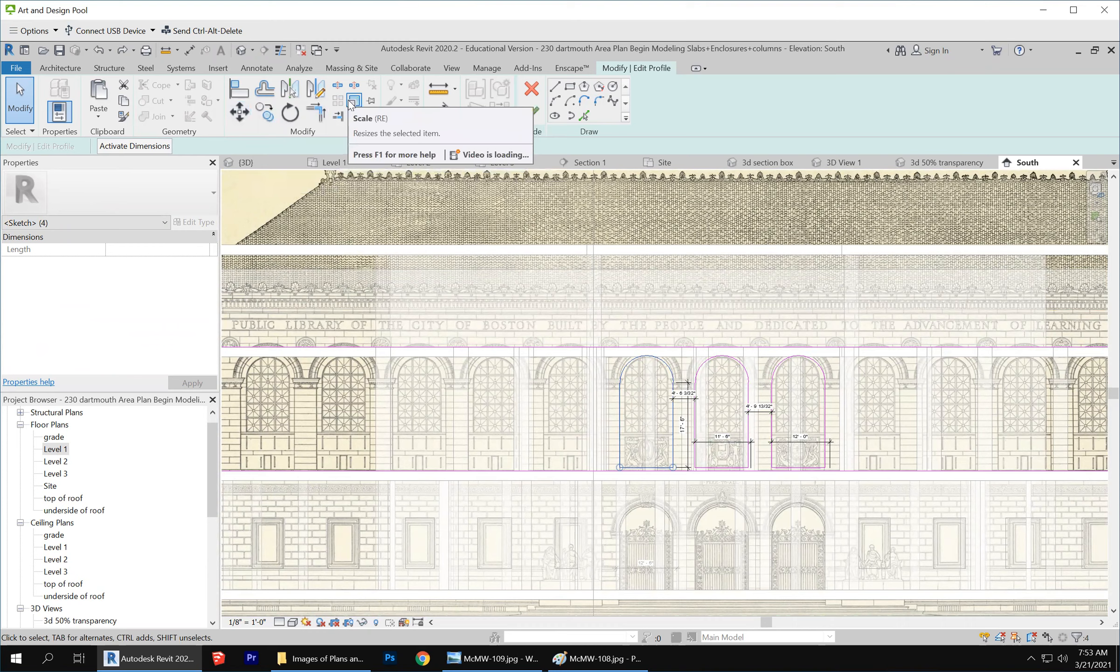
left_click(875, 459)
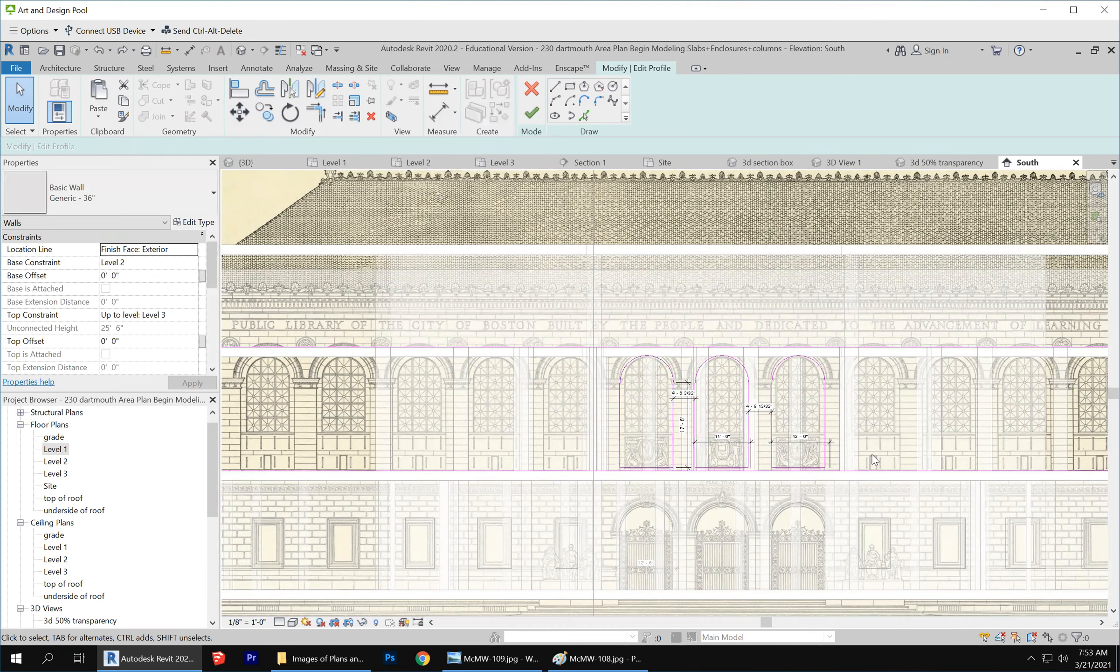
Copy the three upper arches with their gap dimensions and paste them over the three windows immediately left of the central group.
scroll(784, 455, "down", 2)
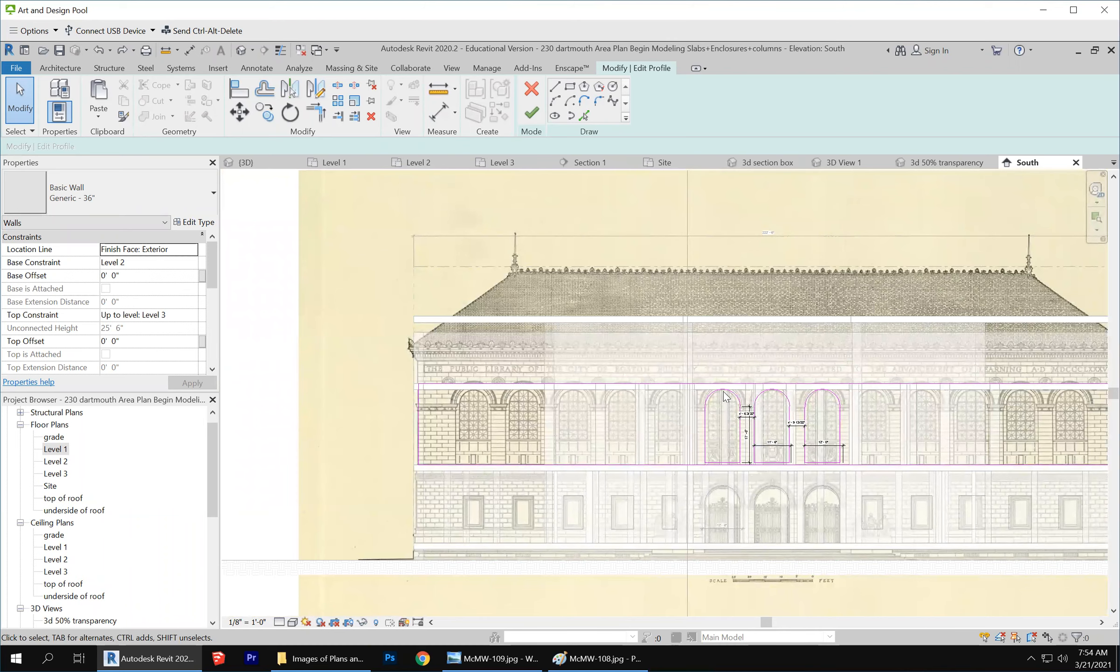
scroll(708, 388, "up", 5)
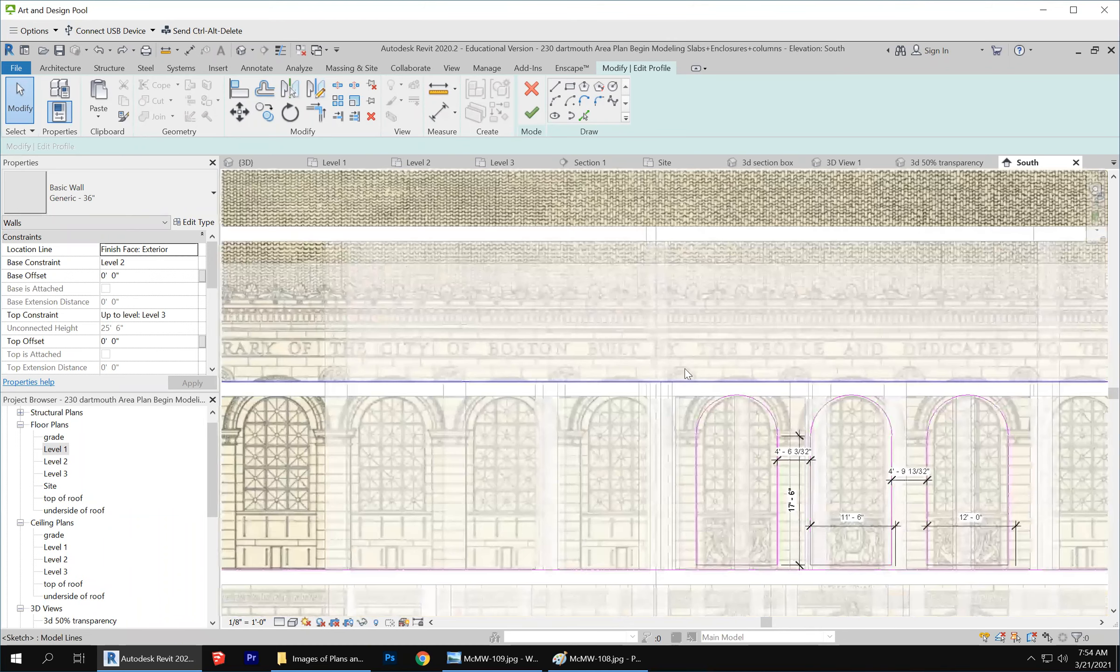
mouse_move(680, 348)
left_mouse_down()
mouse_move(1027, 600)
mouse_move(1059, 559)
mouse_move(1062, 599)
left_mouse_up()
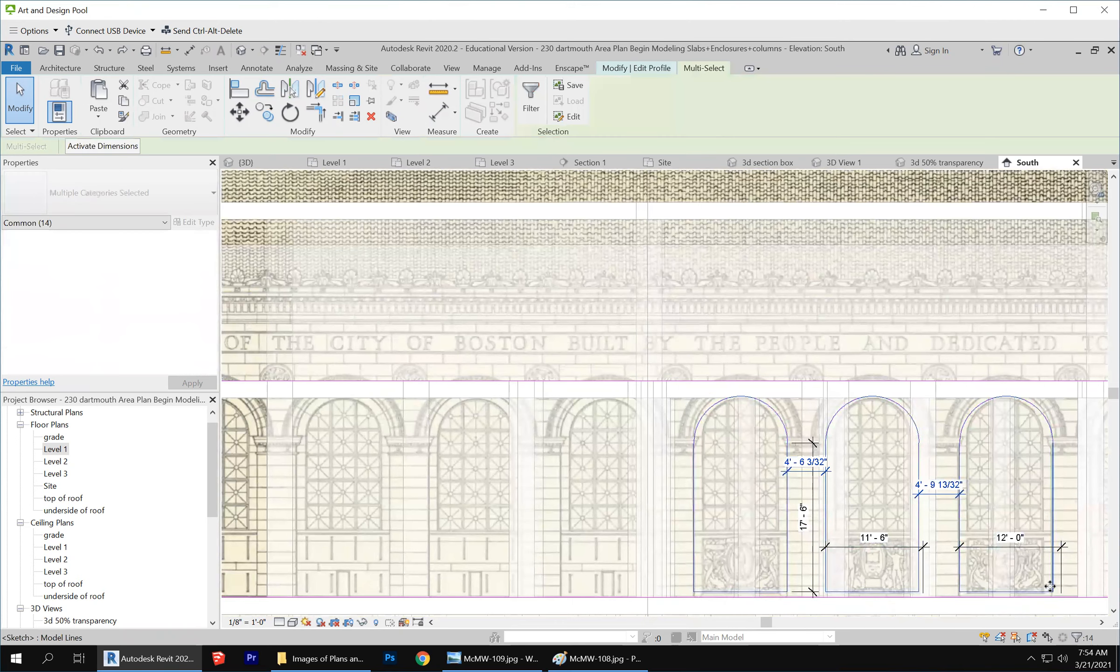
scroll(671, 516, "down", 5)
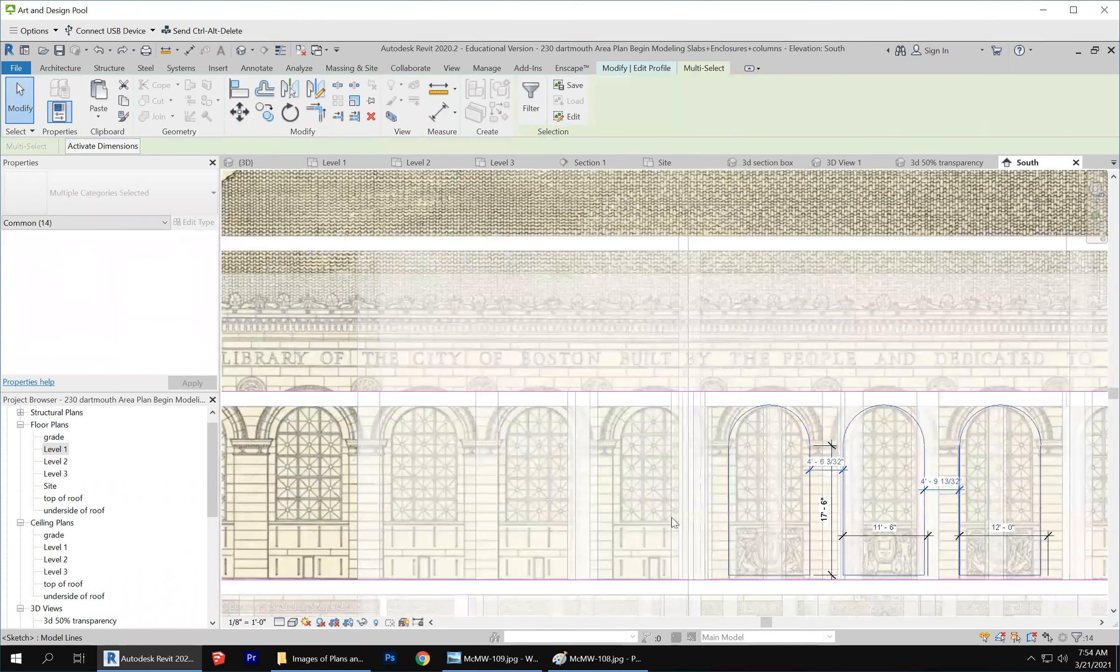
key("Escape")
left_click_drag(674, 532, 651, 530)
left_click(671, 569)
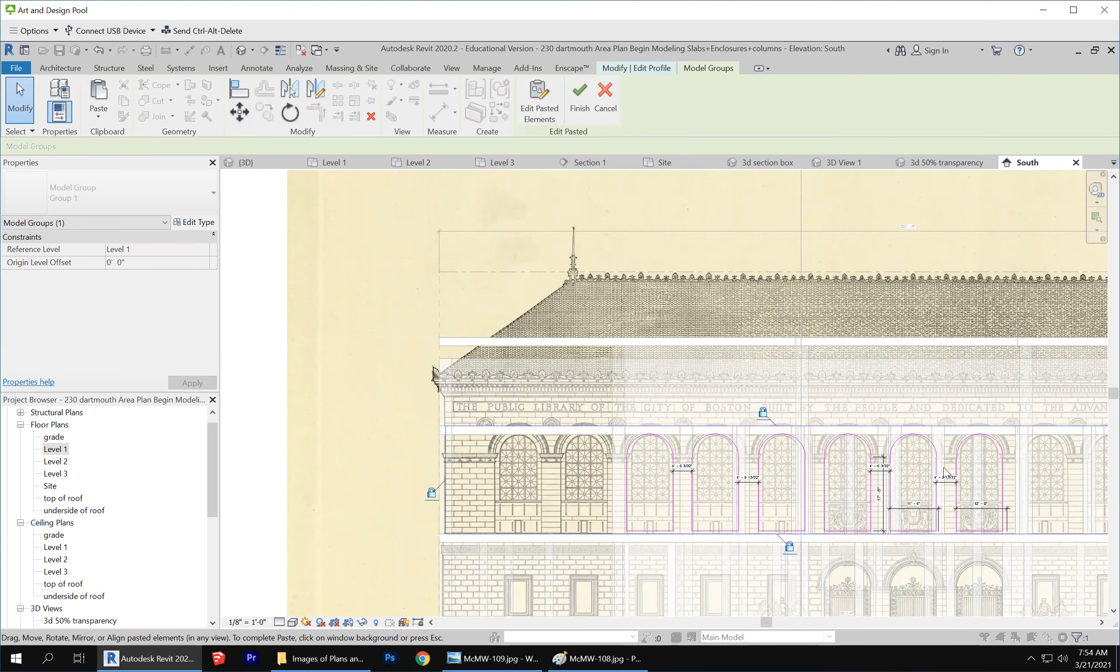
scroll(467, 436, "down", 1)
scroll(467, 436, "down", 2)
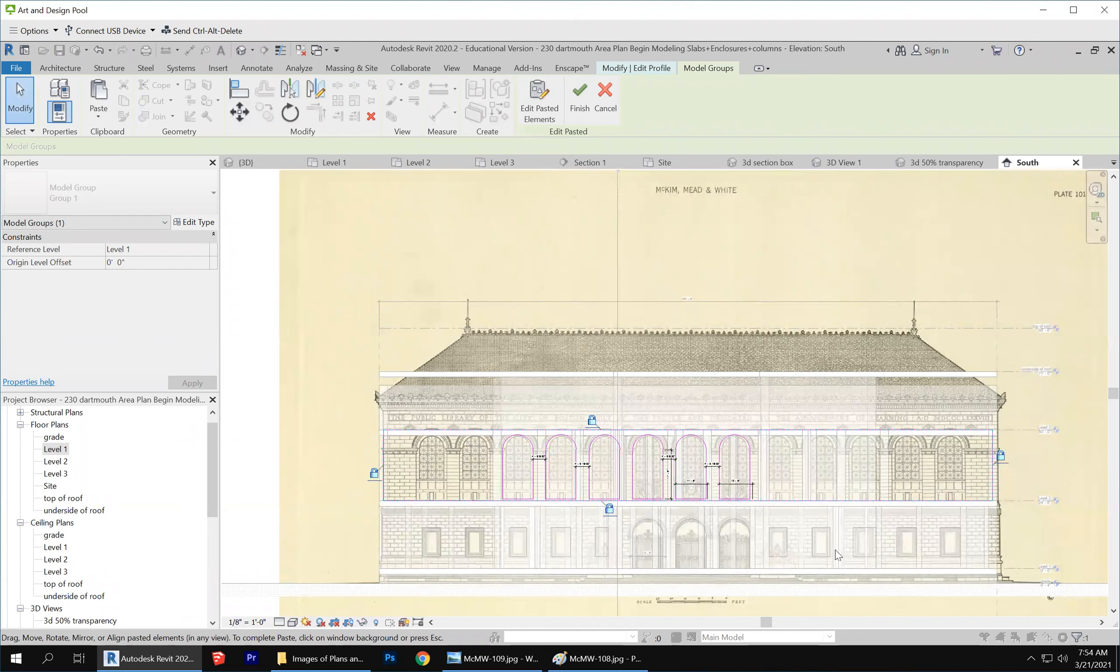
key("Escape")
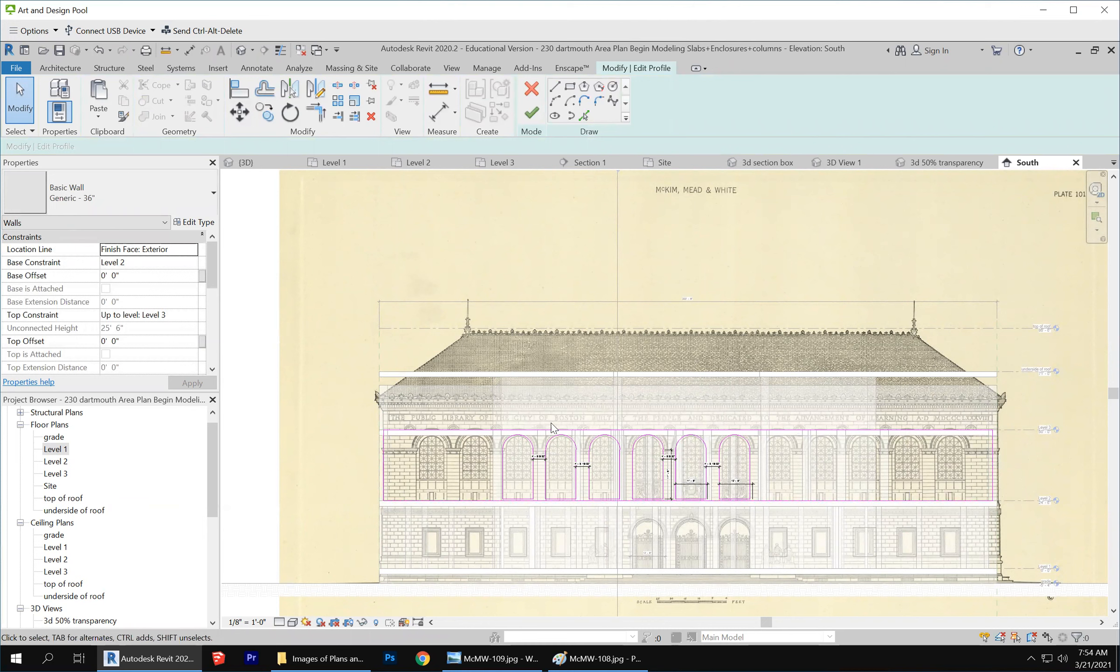
Copy the five upper arches from the second through the sixth and paste them over the five windows on the facade's right side.
left_click_drag(542, 413, 757, 502)
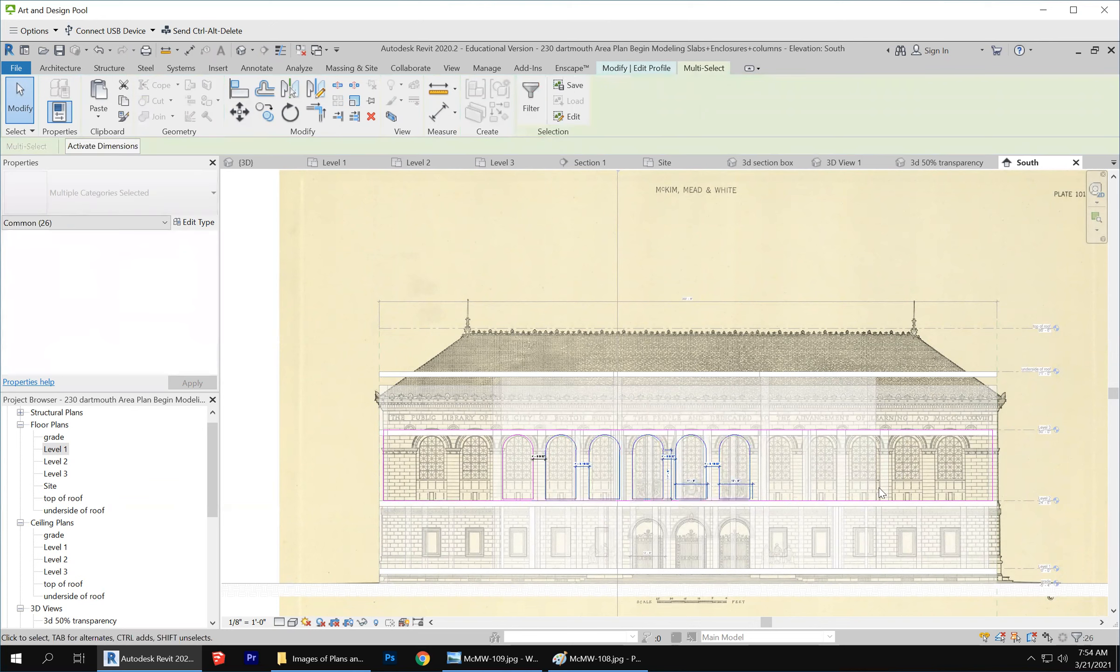
key("ctrl+c")
key("ctrl+v")
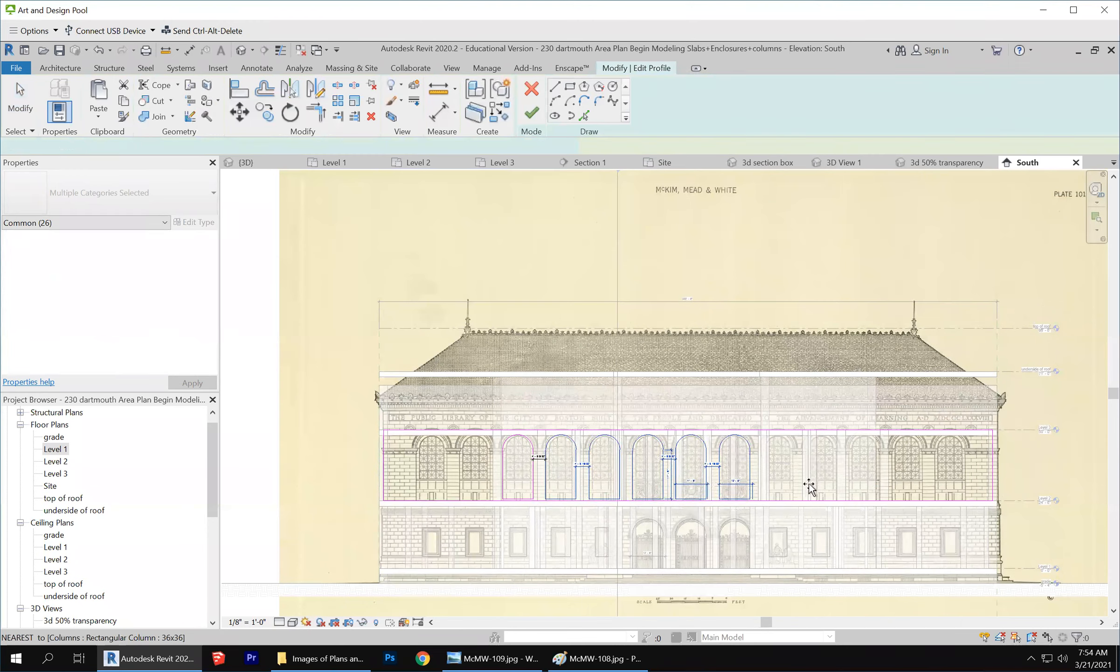
left_click(777, 501)
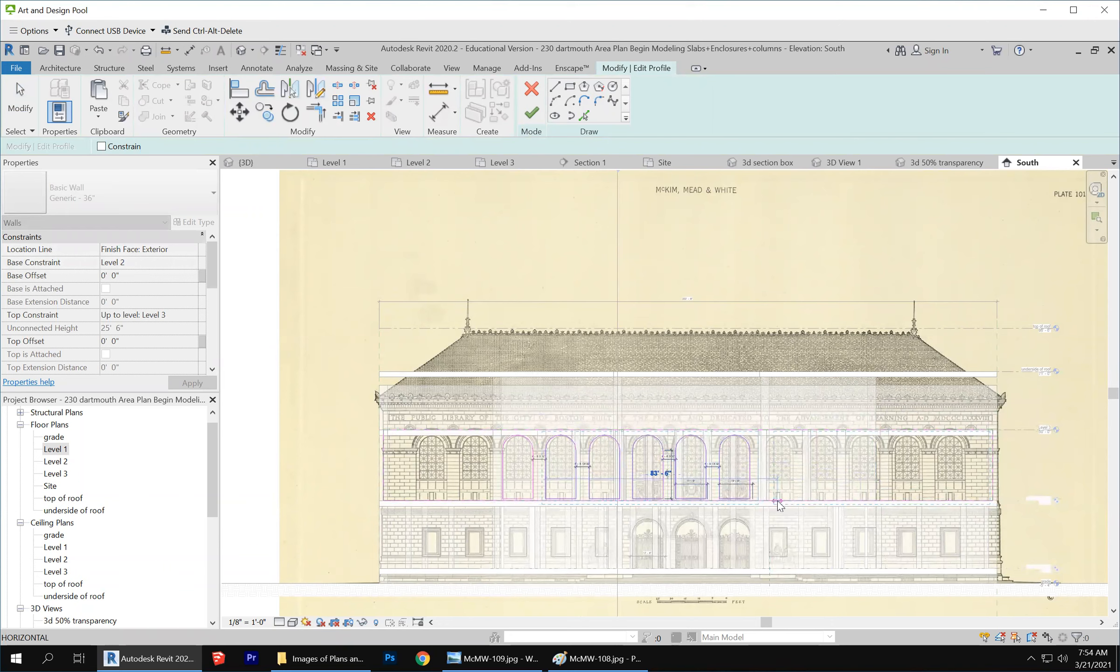
Nudge the five pasted arches left to line up with the drawn windows, complete the paste and accept the dimension warnings.
key("Left")
key("Left")
key("Left")
key("Left")
key("Left")
key("Left")
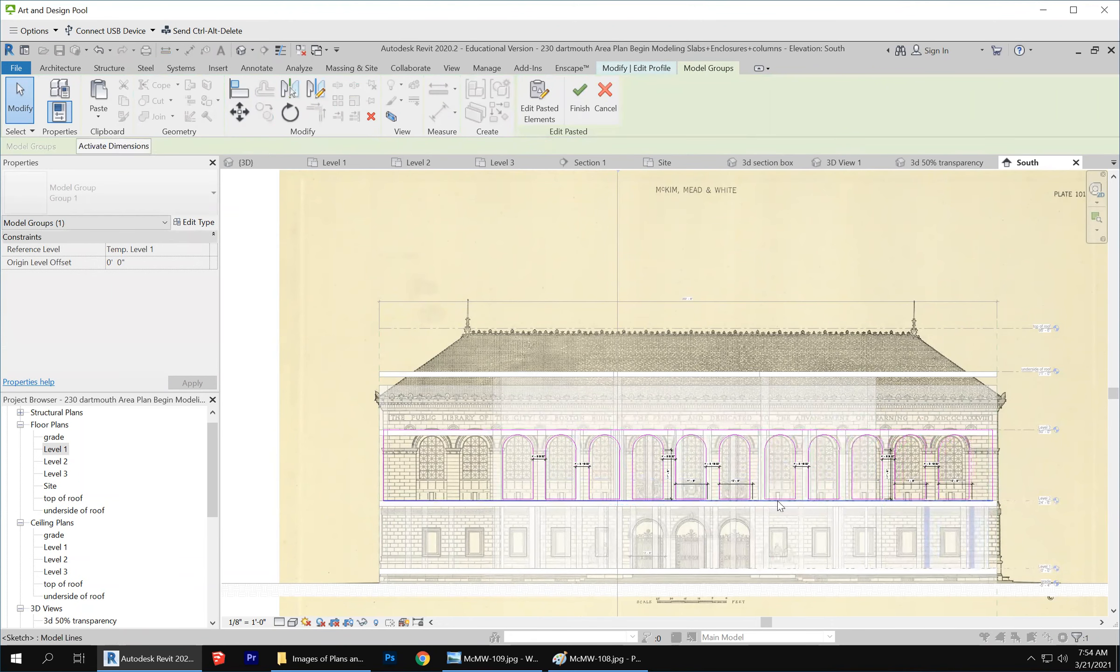
key("Left")
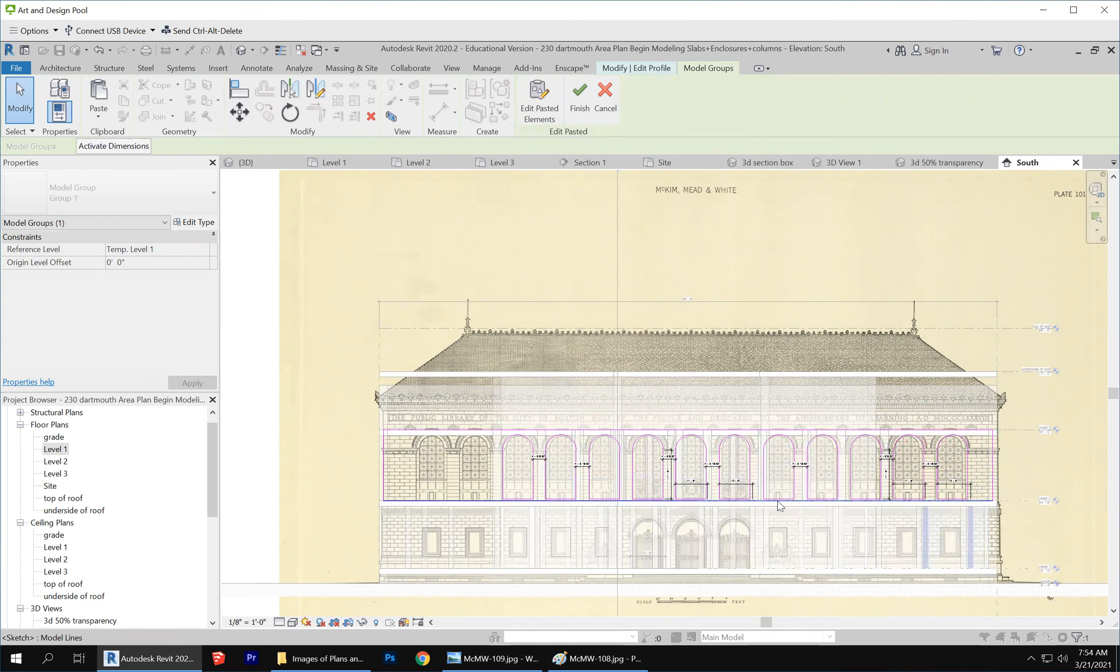
key("Left")
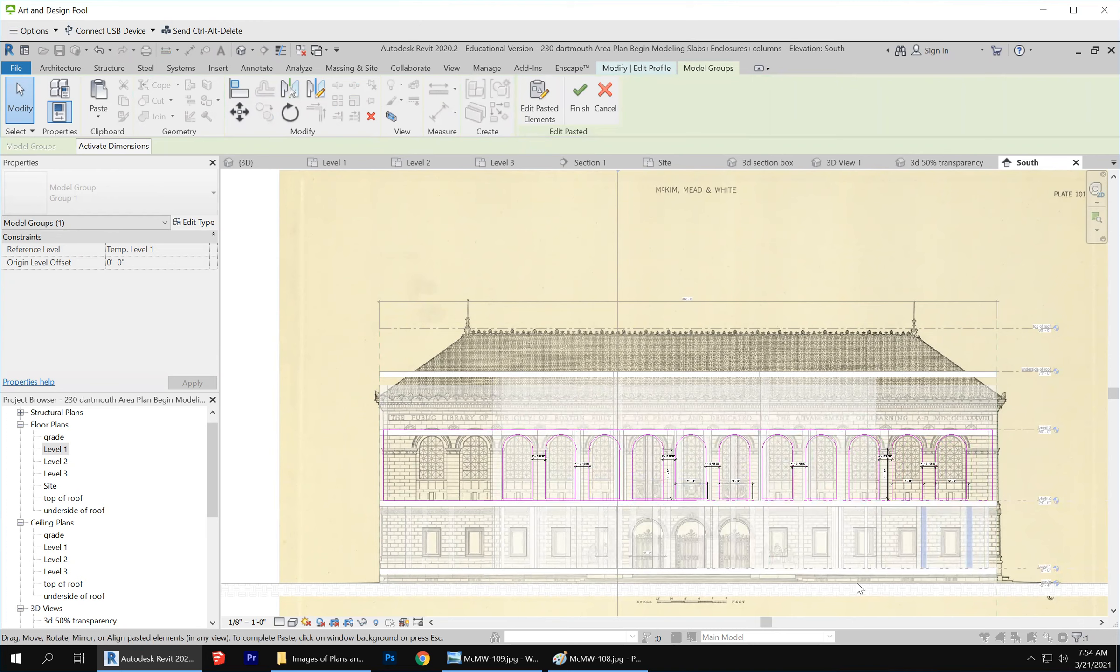
key("Escape")
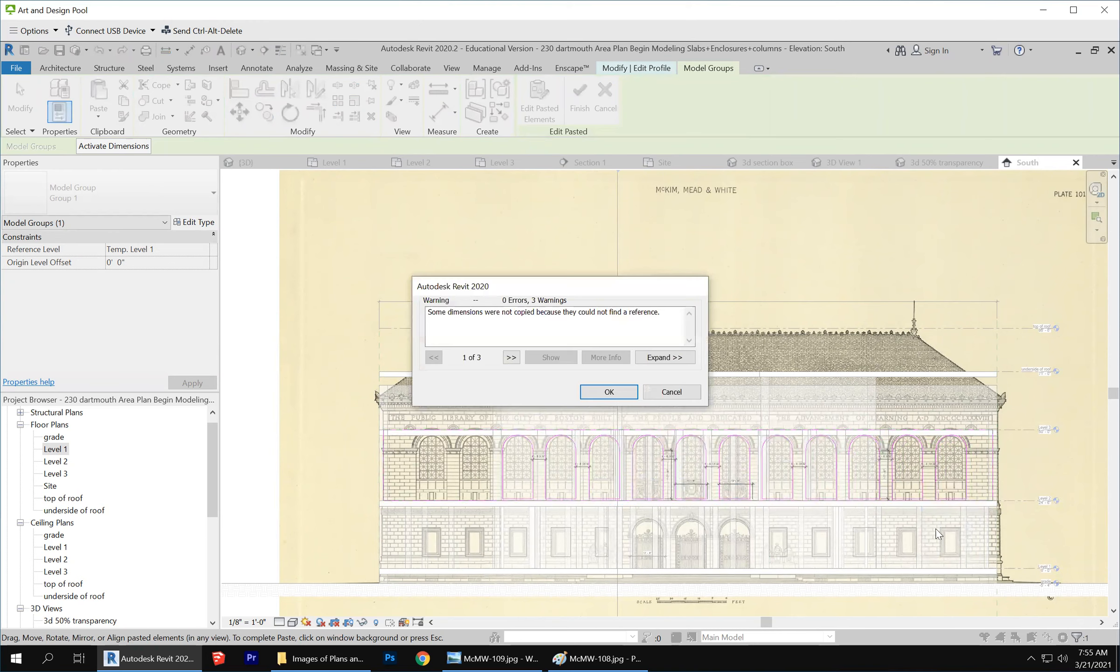
left_click(609, 392)
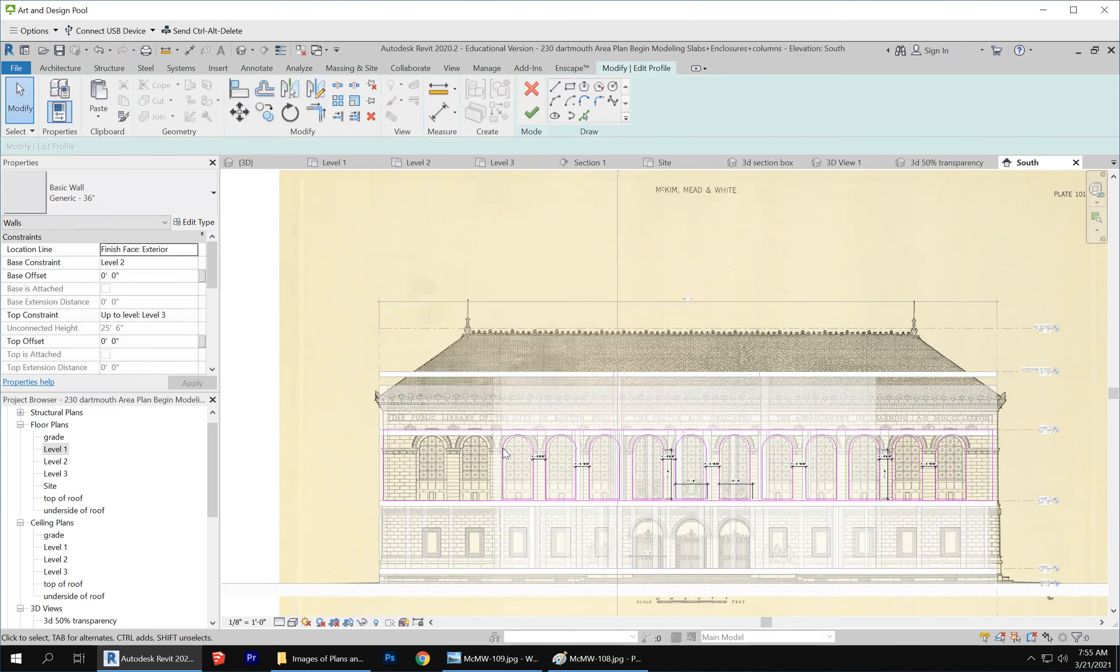
Copy the two leftmost upper arches with their gap dimension and paste them over the two end windows at the facade's left.
scroll(504, 448, "up", 3)
left_click_drag(540, 419, 705, 584)
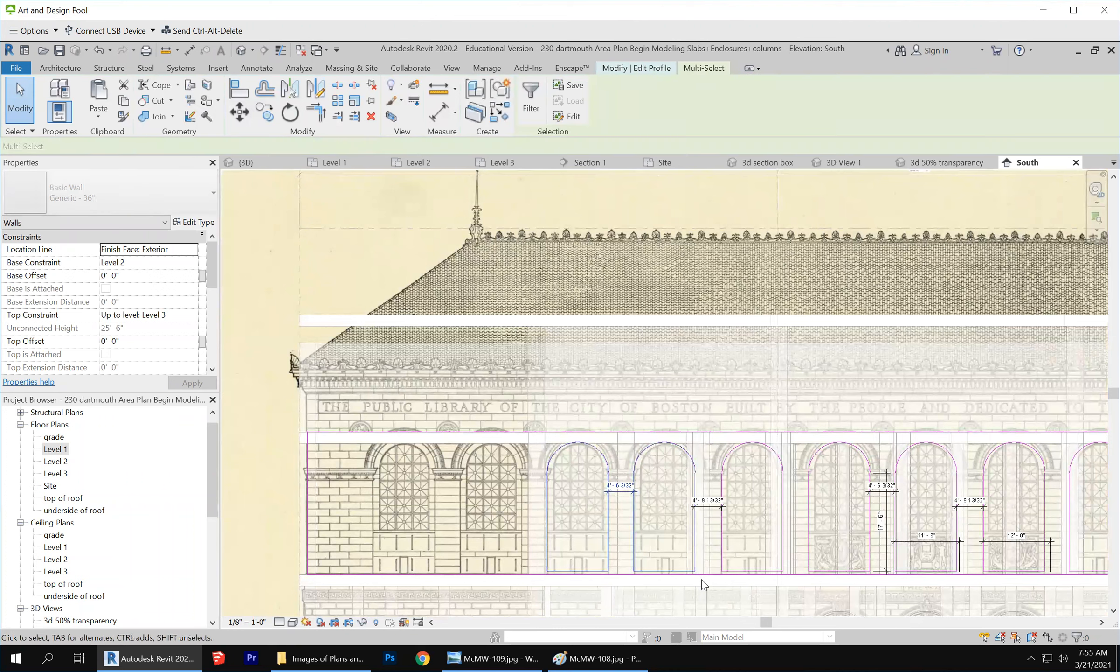
key("m")
key("v")
left_click(546, 590)
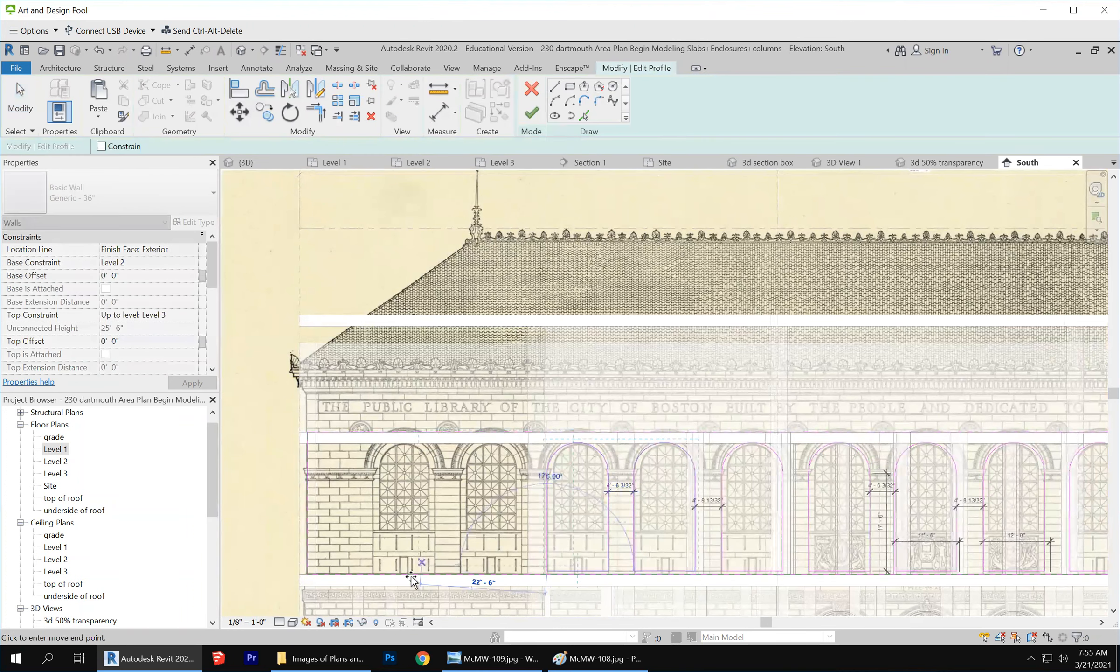
left_click(409, 573)
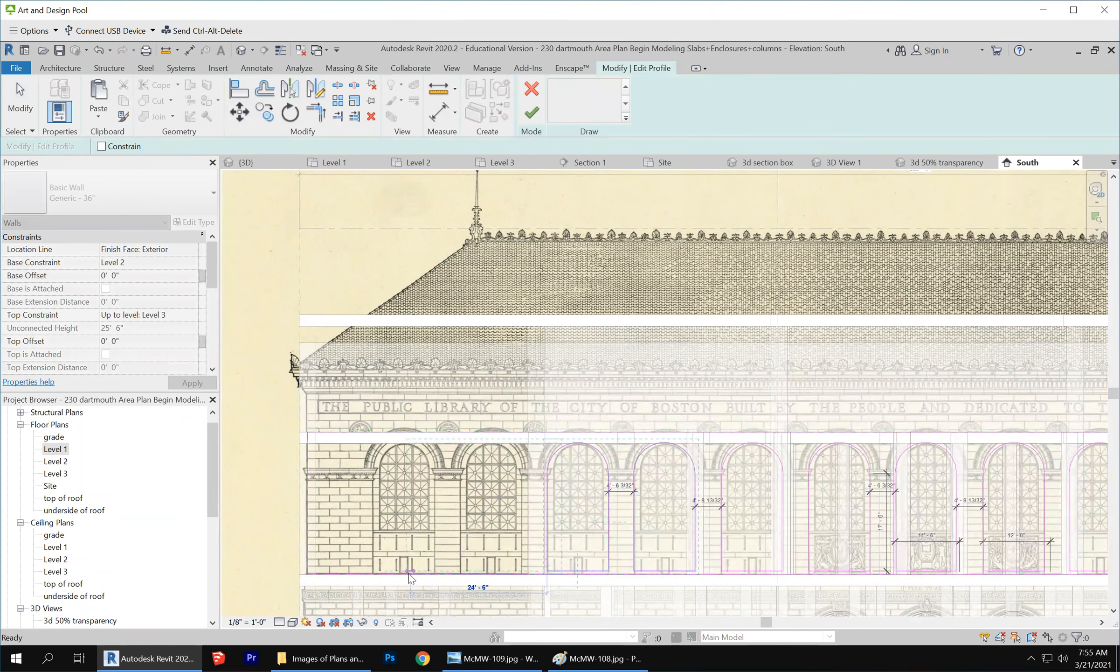
Nudge the pasted pair of arches left to line up with the drawn end windows and complete the paste.
key("Left")
key("Left")
key("Left")
key("Left")
key("Left")
key("Left")
key("Left")
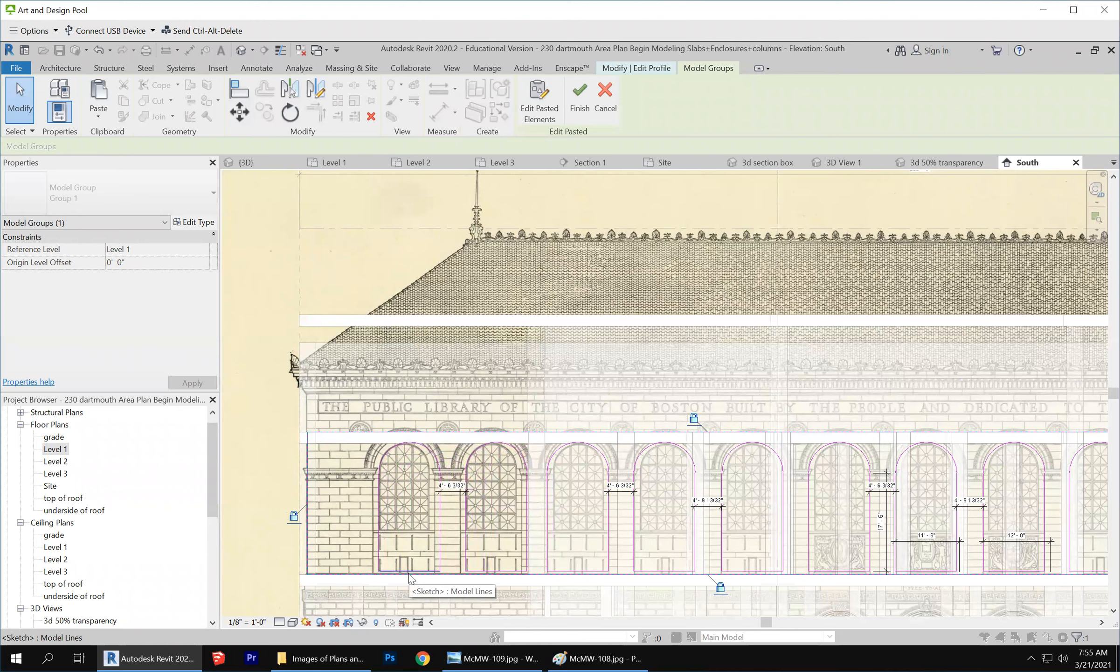
key("Left")
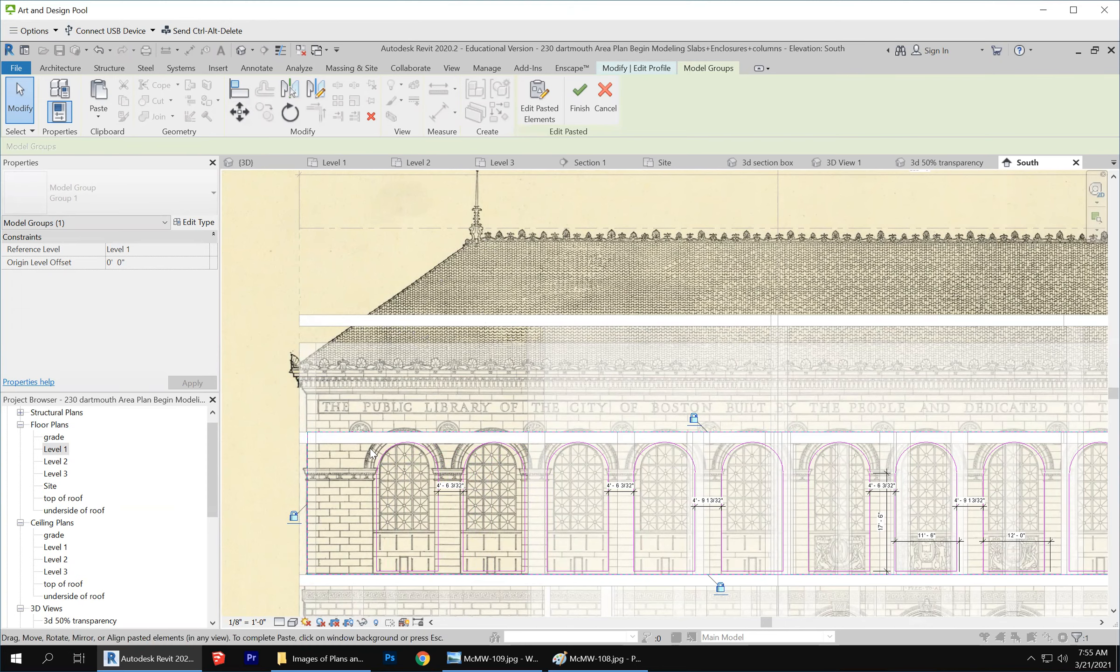
scroll(420, 373, "down", 5)
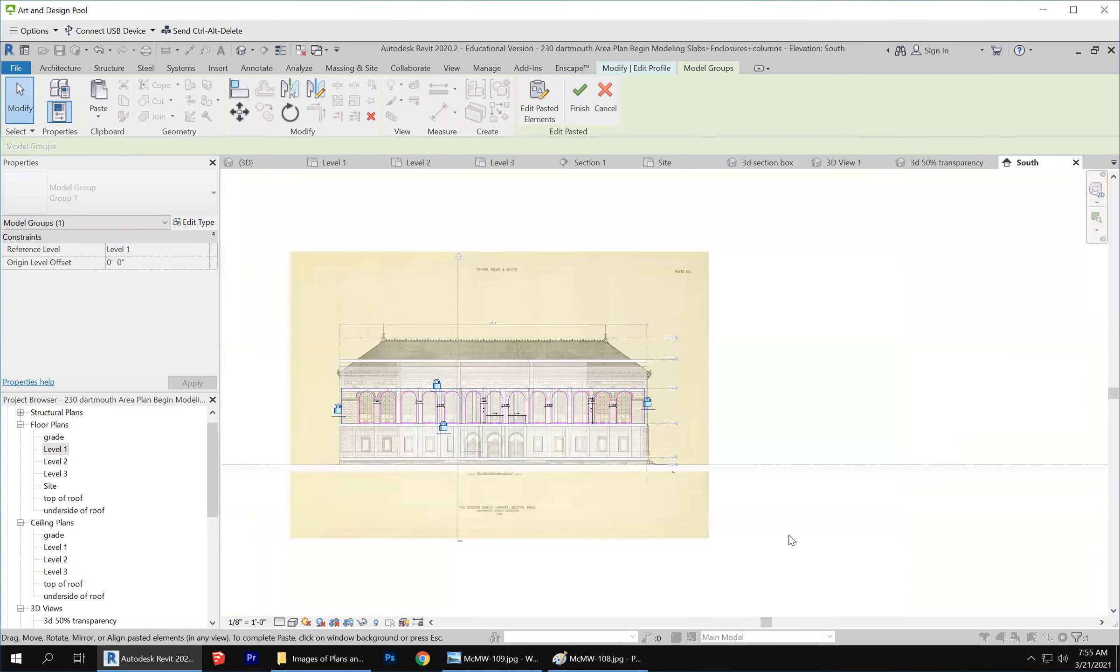
left_click(793, 540)
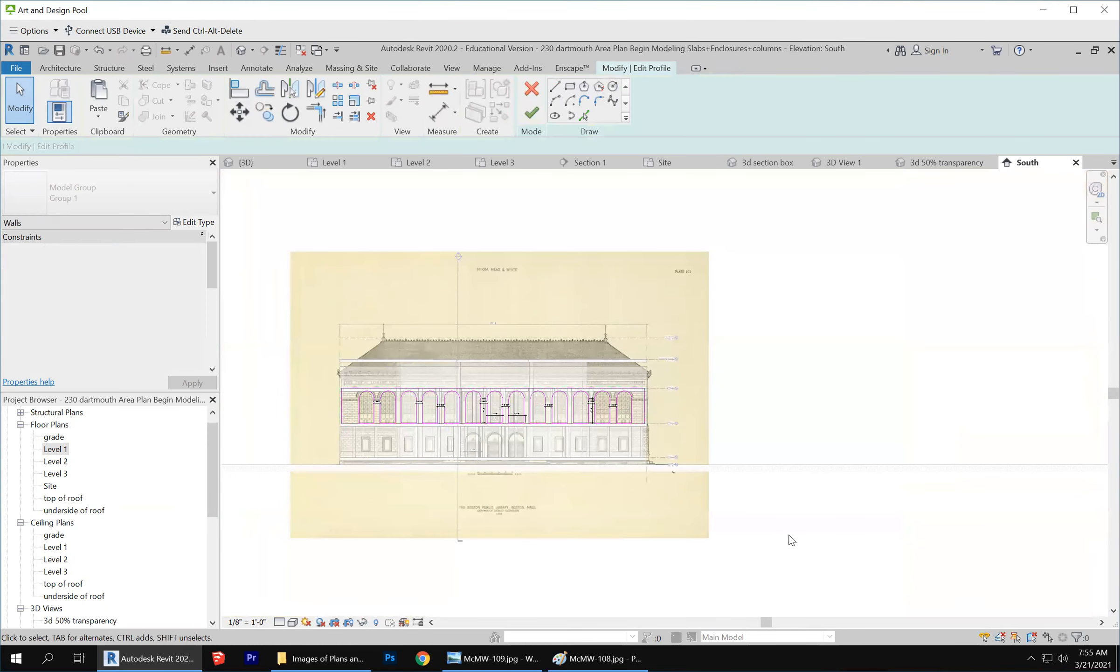
Finish the upper wall's profile edit to cut the arched openings, and deselect the wall.
left_click(531, 112)
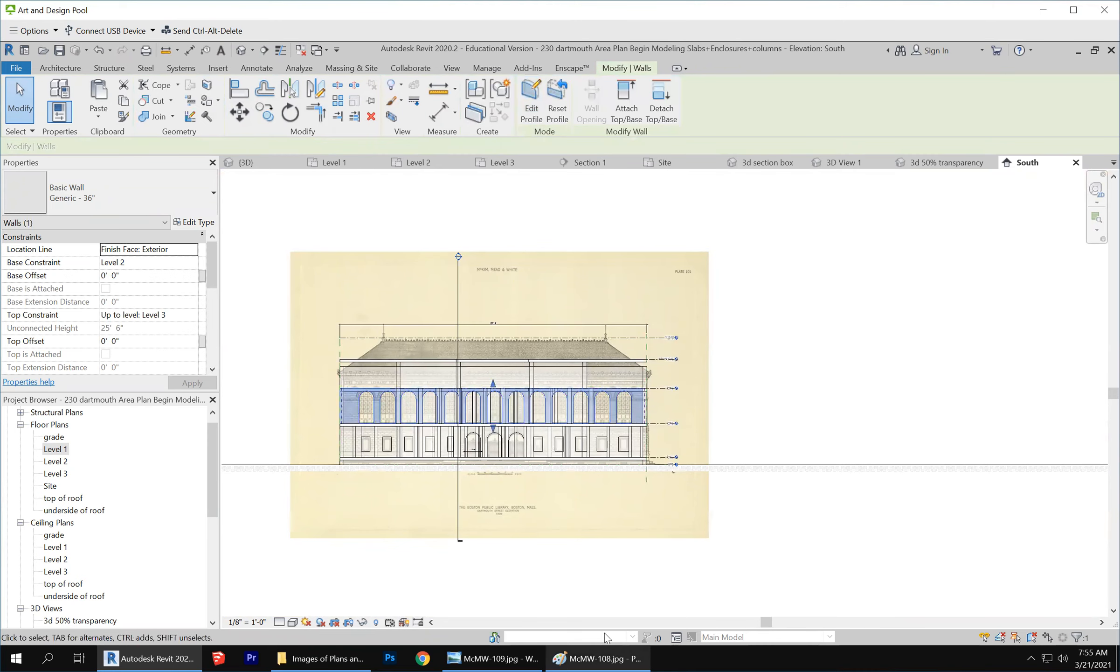
left_click(597, 587)
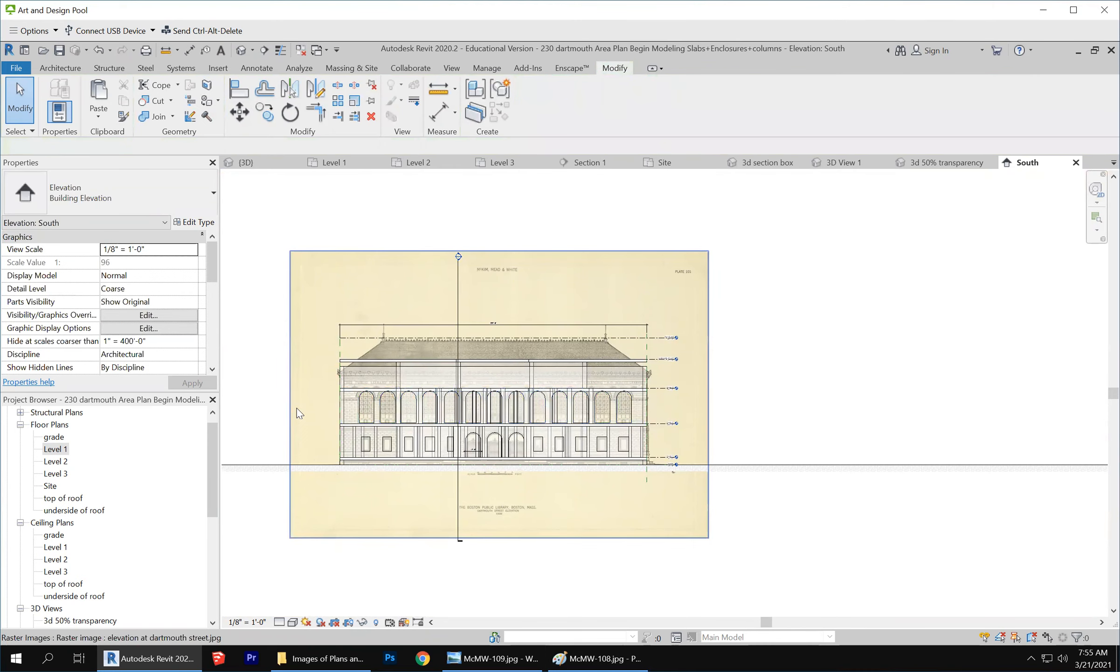
scroll(296, 408, "up", 3)
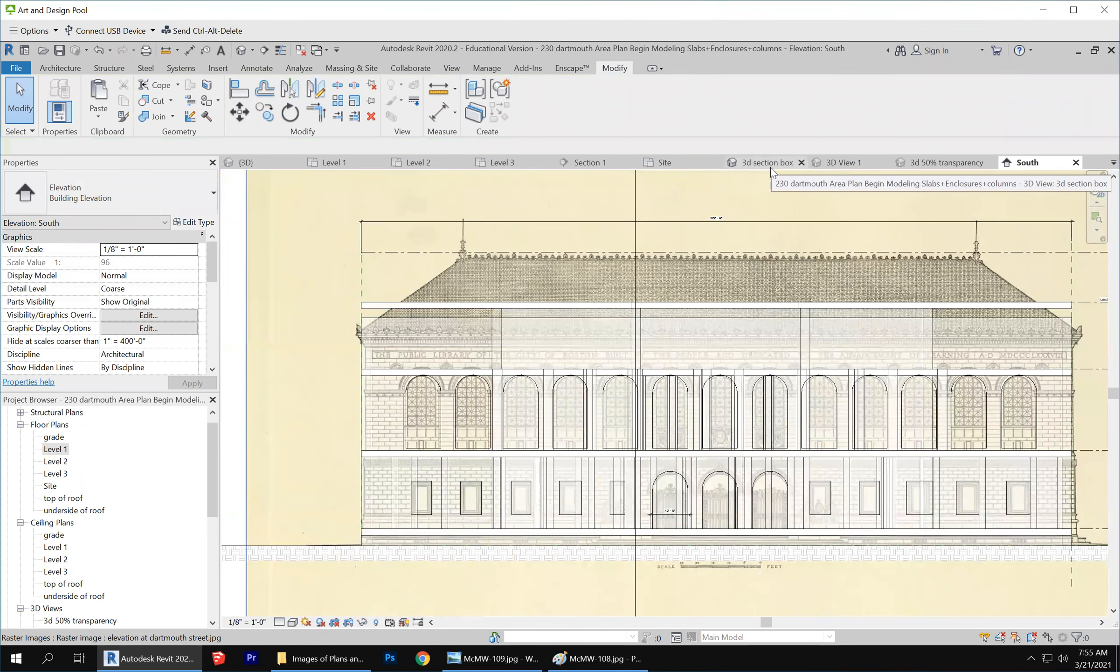
Check 3D View 1, and inspect the arched openings on the front facade in the {3D} view.
left_click(846, 164)
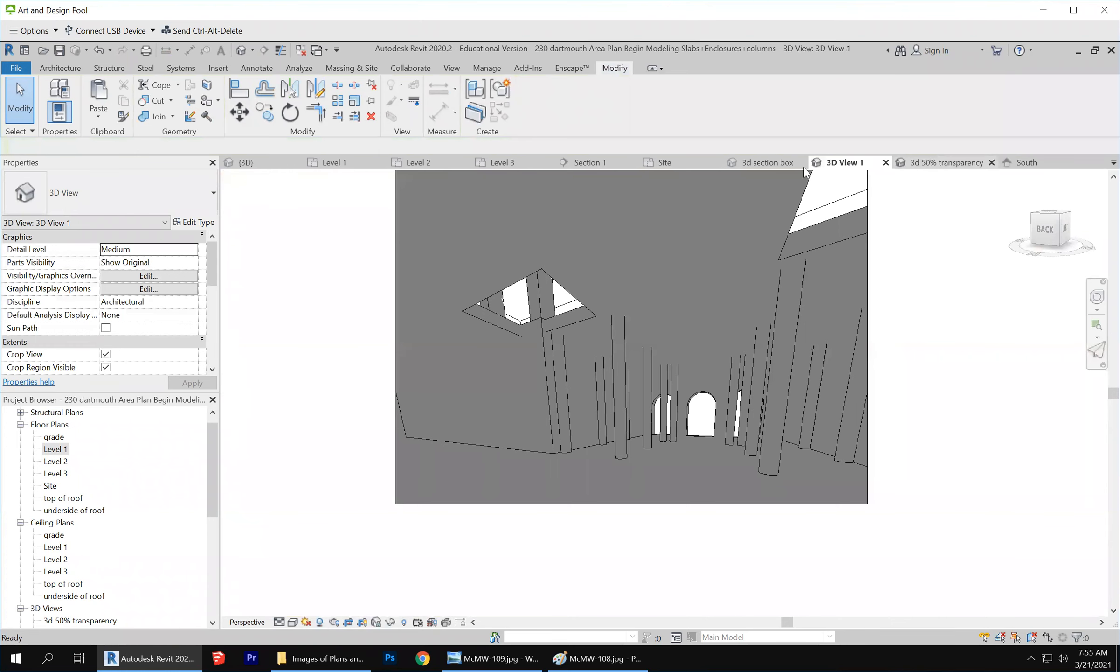
left_click(255, 164)
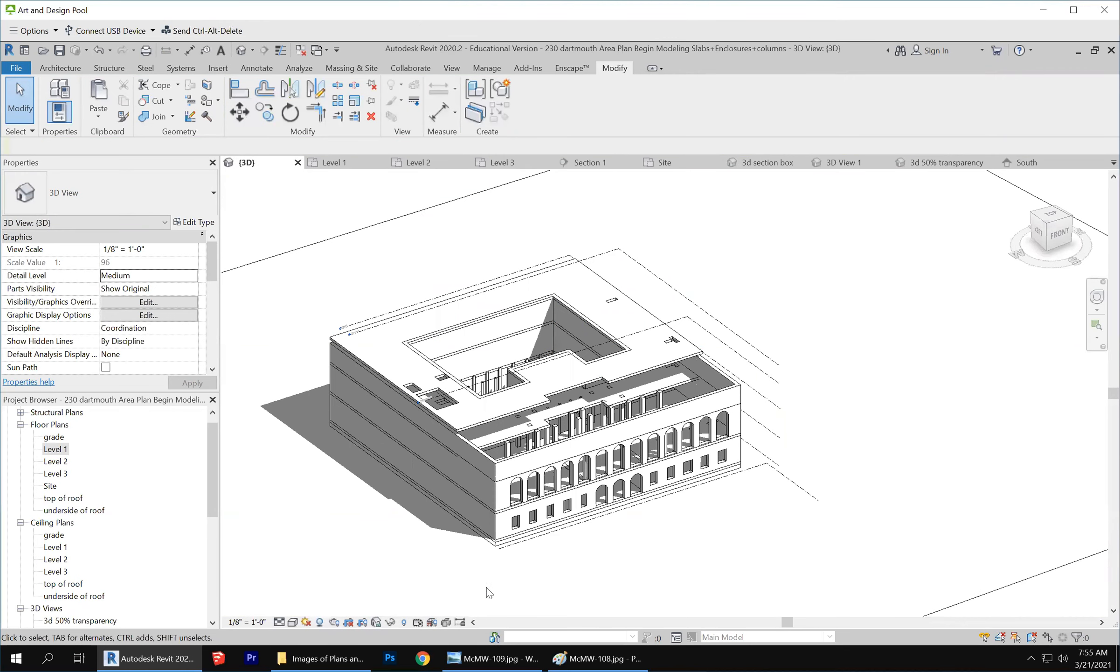
scroll(450, 565, "up", 2)
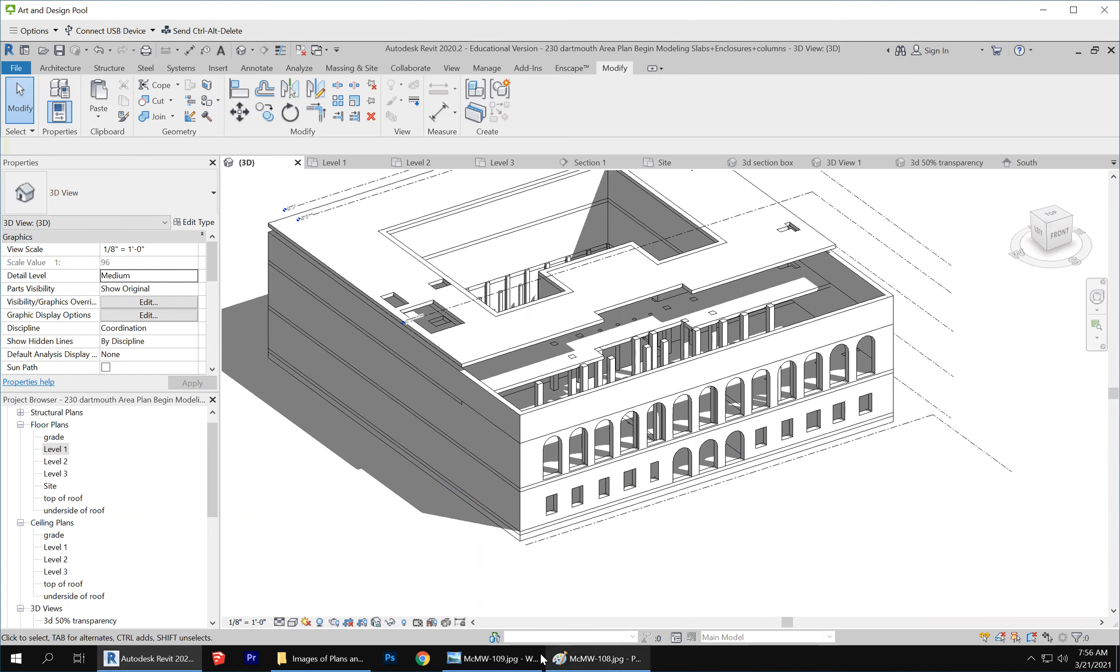
View 2020-10-28_McKim_MP_Community_Mtg_Page_01.tif from the Images of Plans and elevations folder in File Explorer, and close it.
left_click(354, 662)
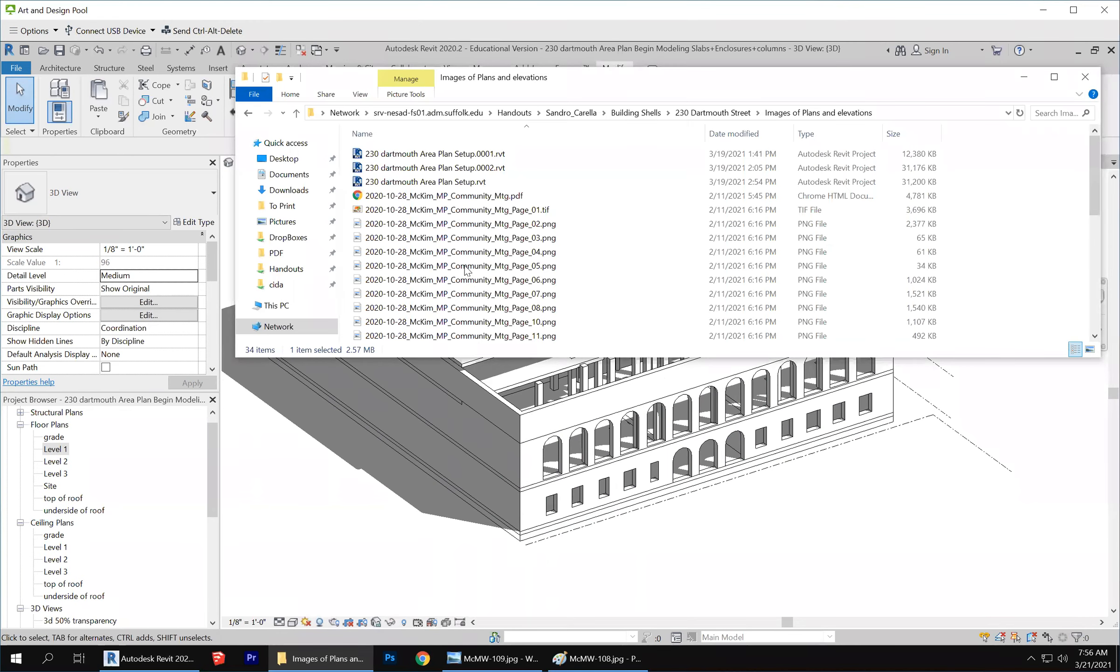
double_click(490, 211)
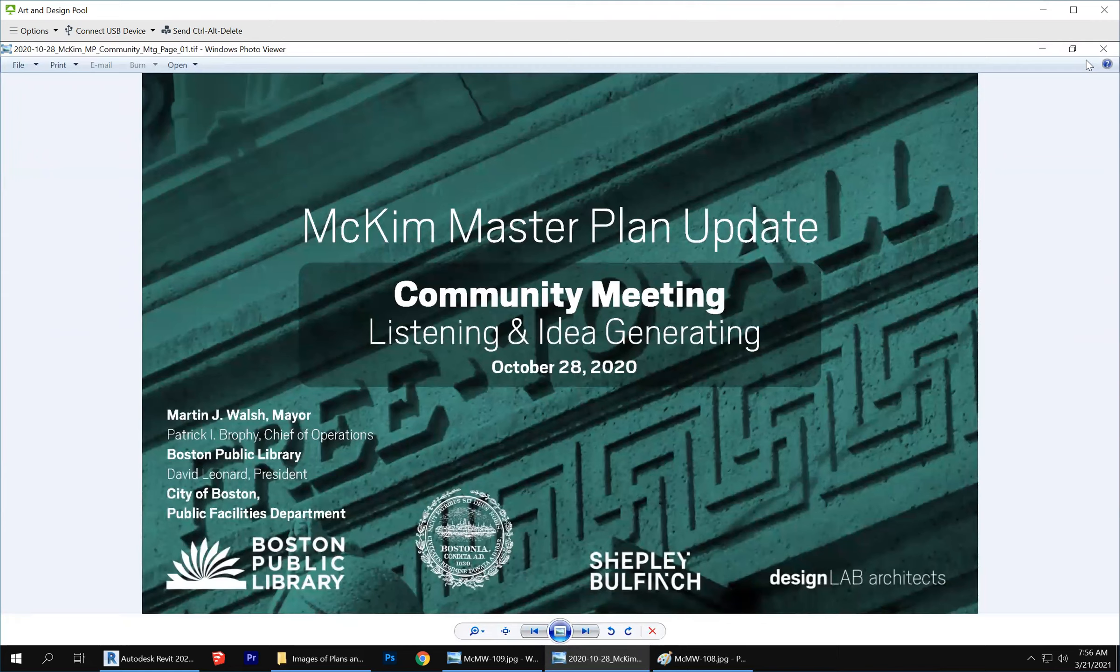
left_click(1101, 50)
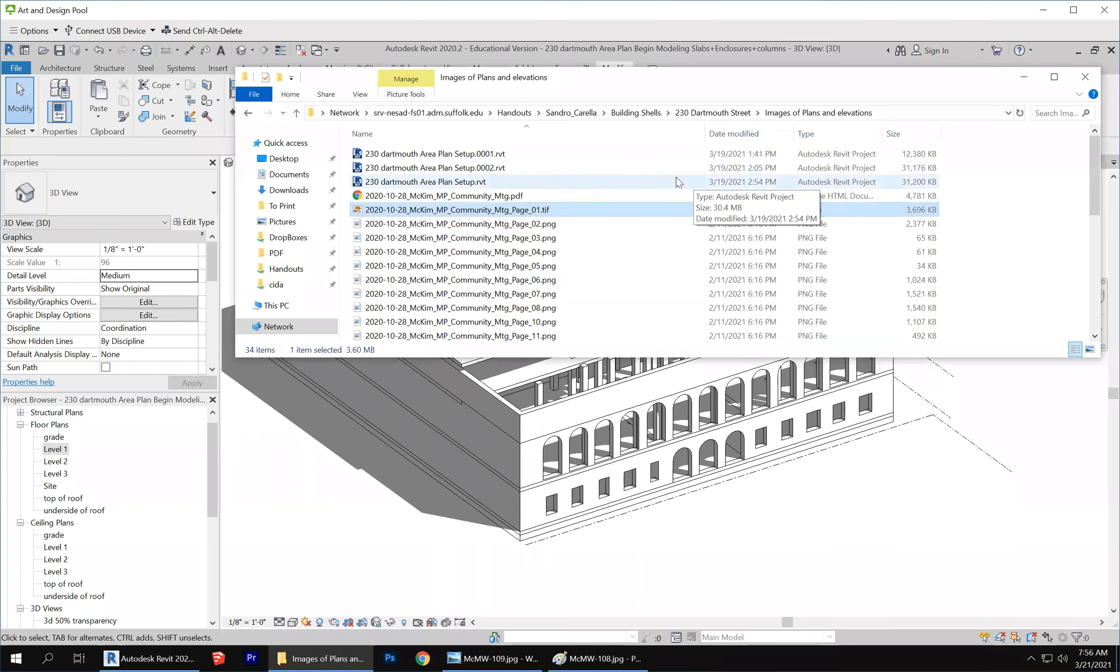
left_click(705, 115)
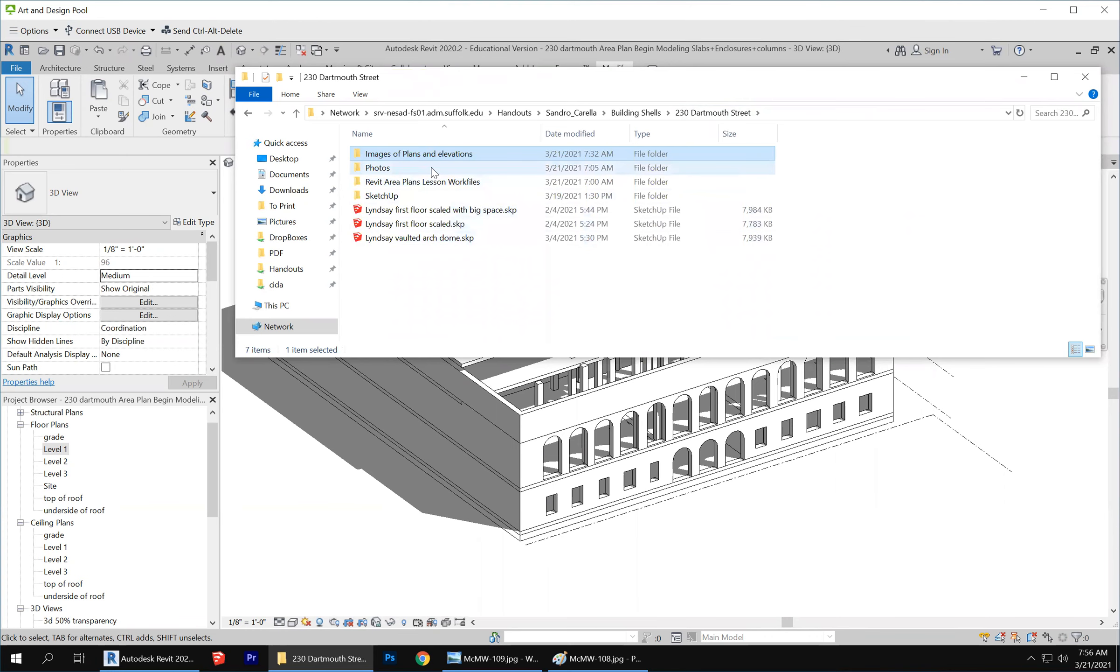
double_click(433, 168)
double_click(422, 157)
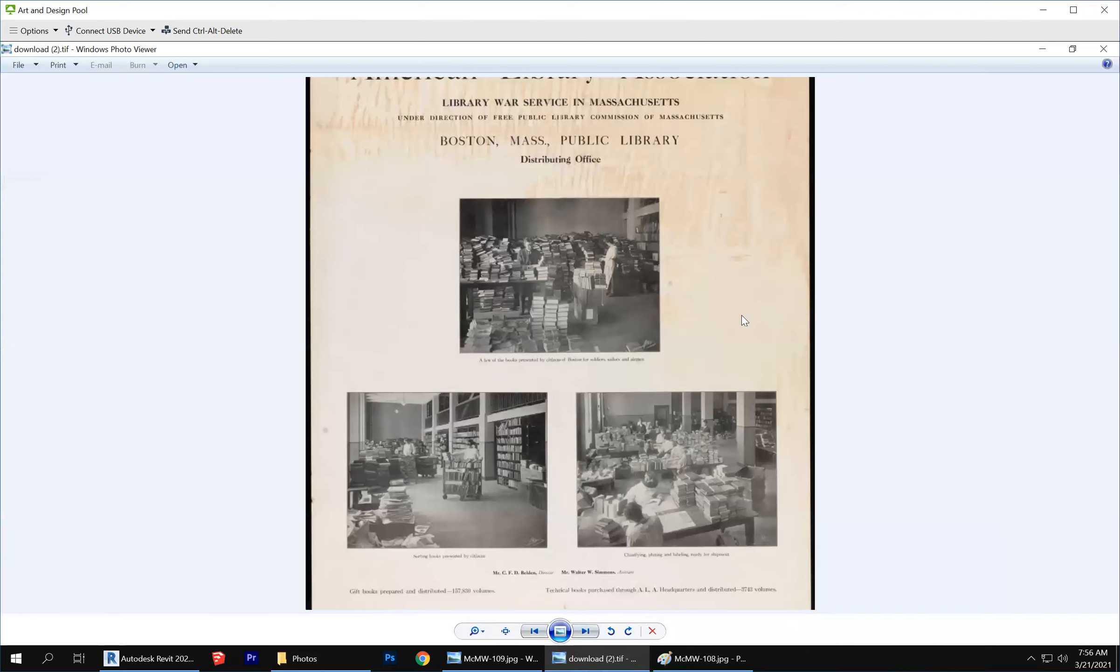
View download (3).png, zoomed in on the library's front facade, and examine the unfinished arched windows toward its far corner.
left_click(582, 632)
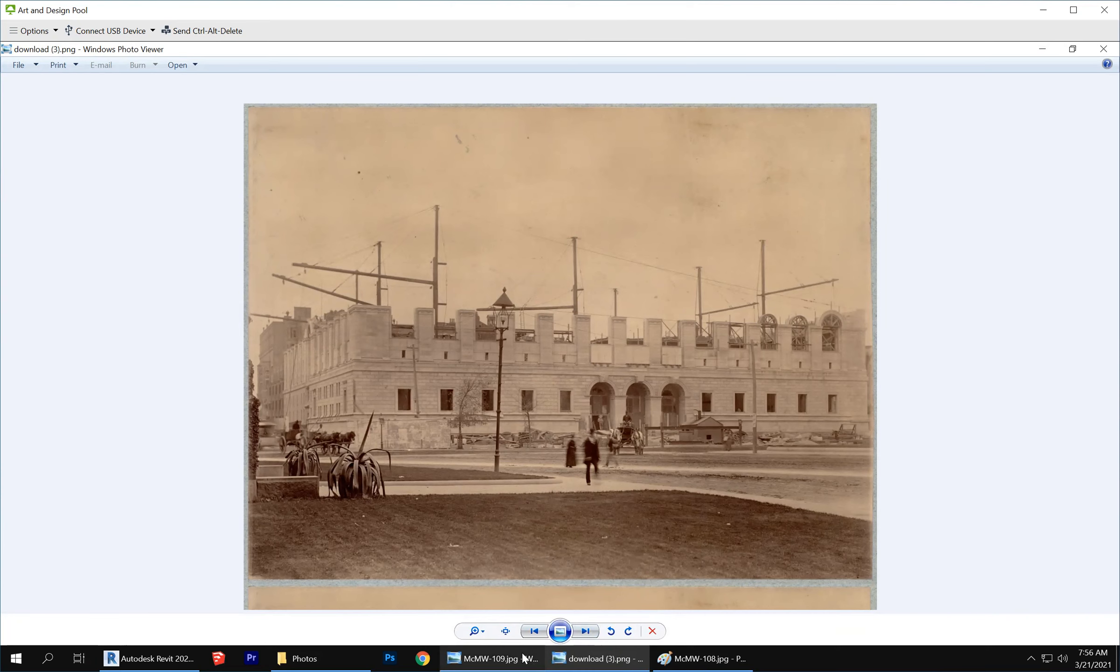
left_click(472, 632)
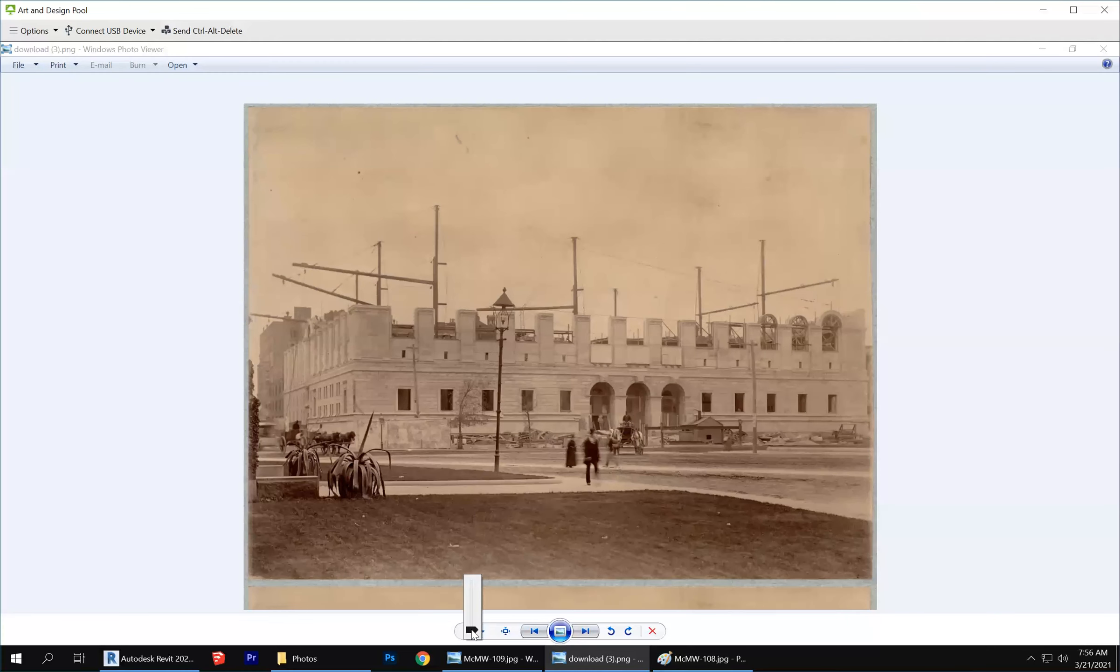
left_click_drag(472, 631, 476, 609)
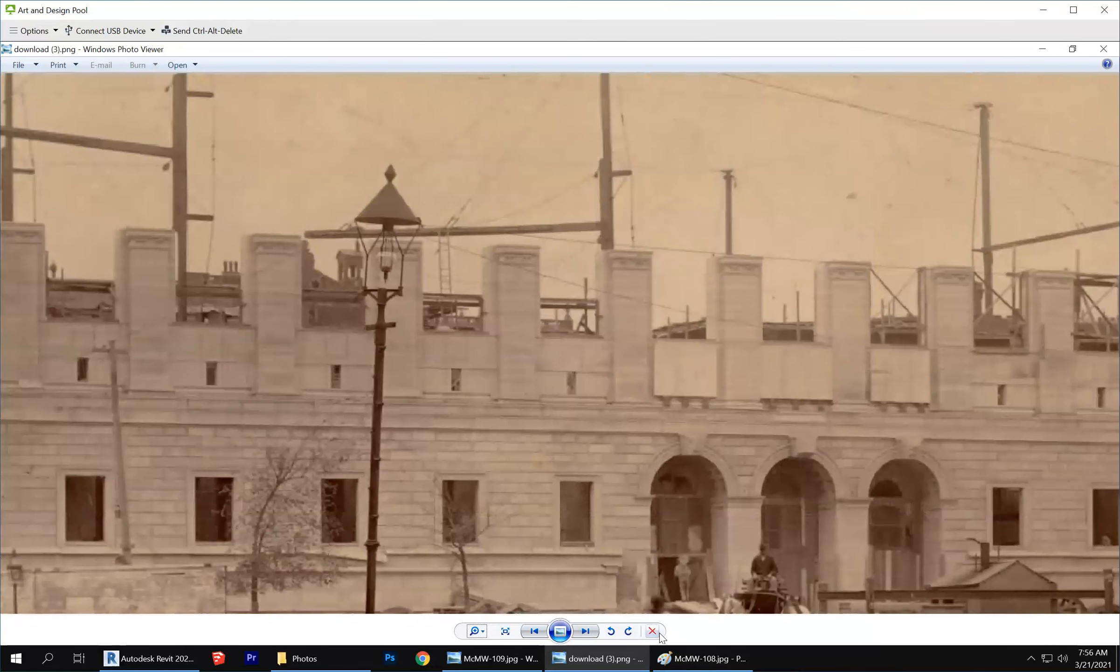
left_click_drag(846, 407, 492, 387)
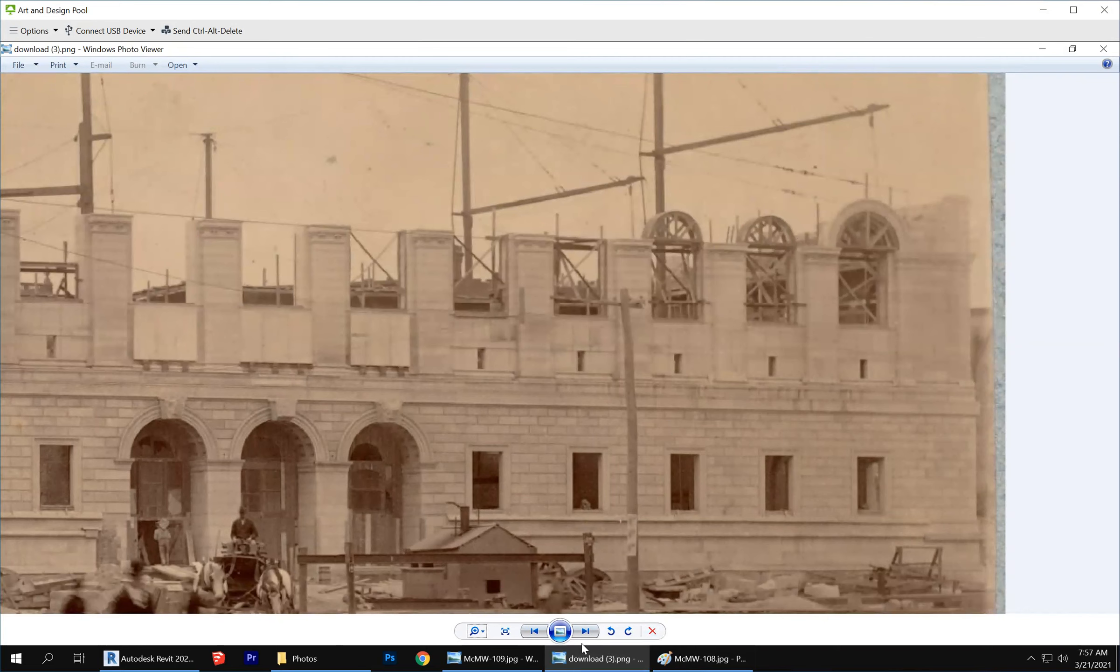
Browse the interior and courtyard photos from download (5).png through download (20).png.
left_click(586, 631)
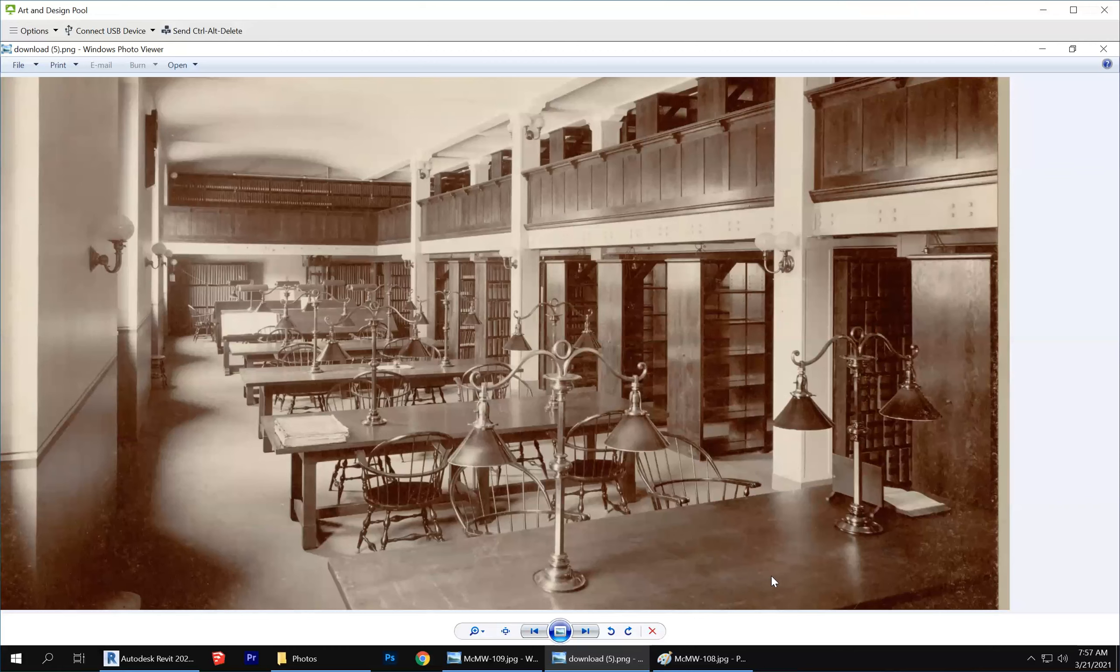
left_click(586, 631)
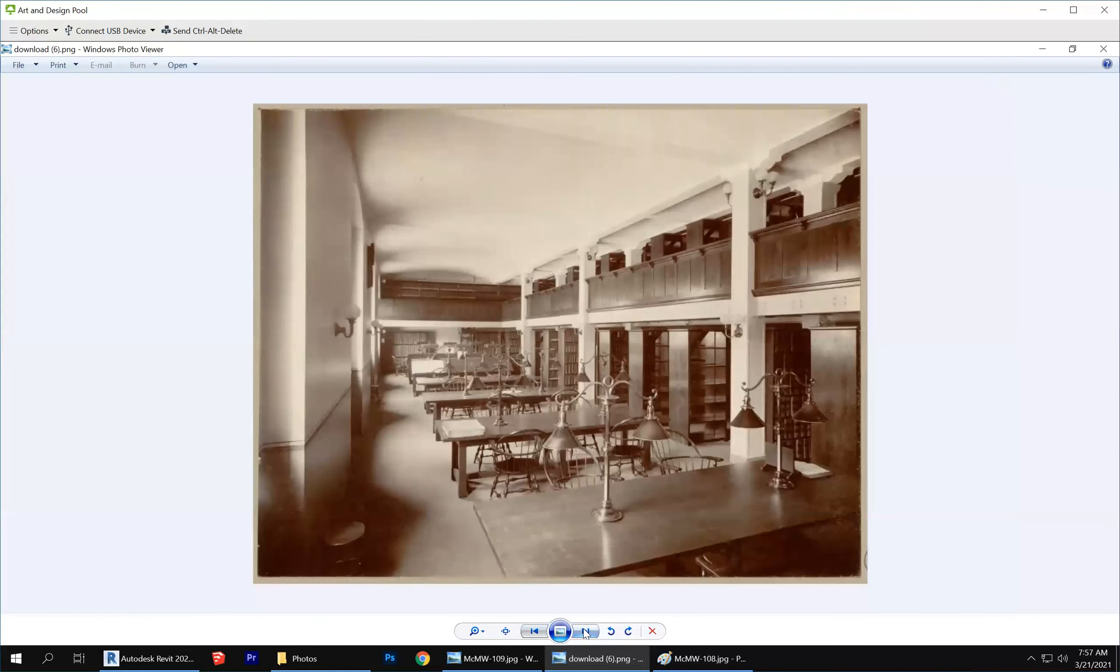
left_click(586, 631)
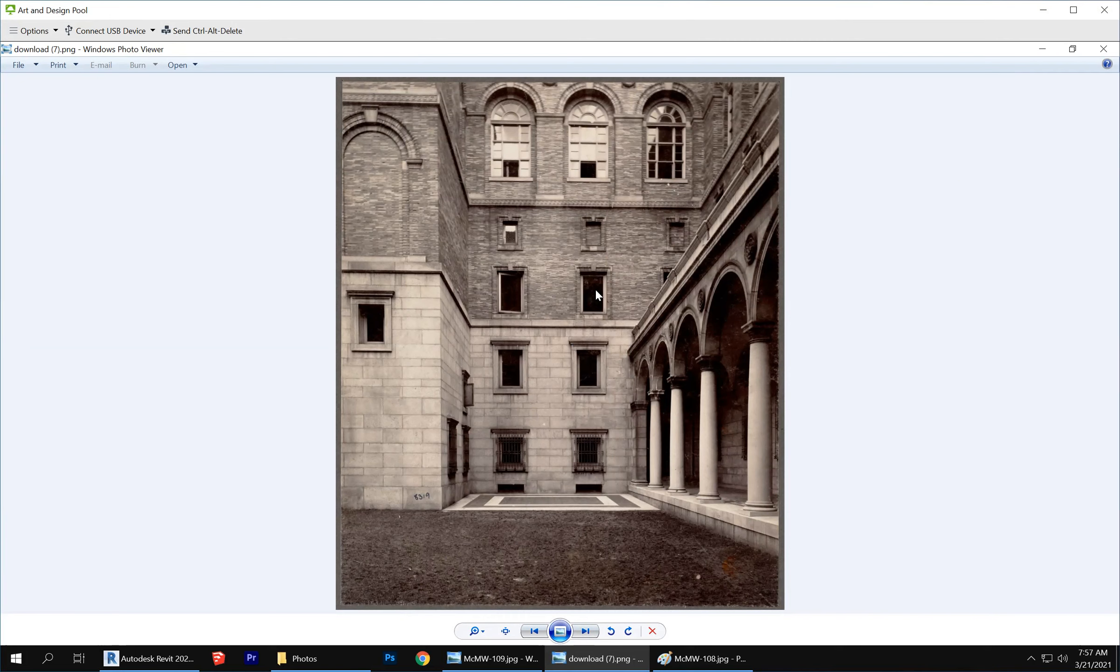
left_click(584, 632)
left_click(584, 632)
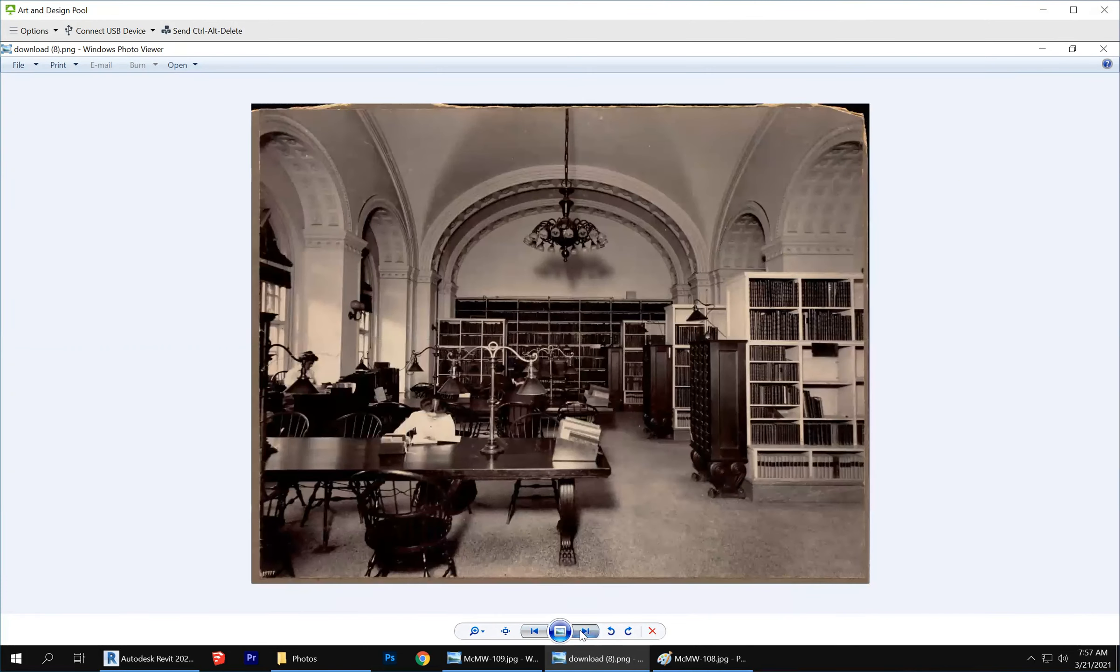
left_click(584, 631)
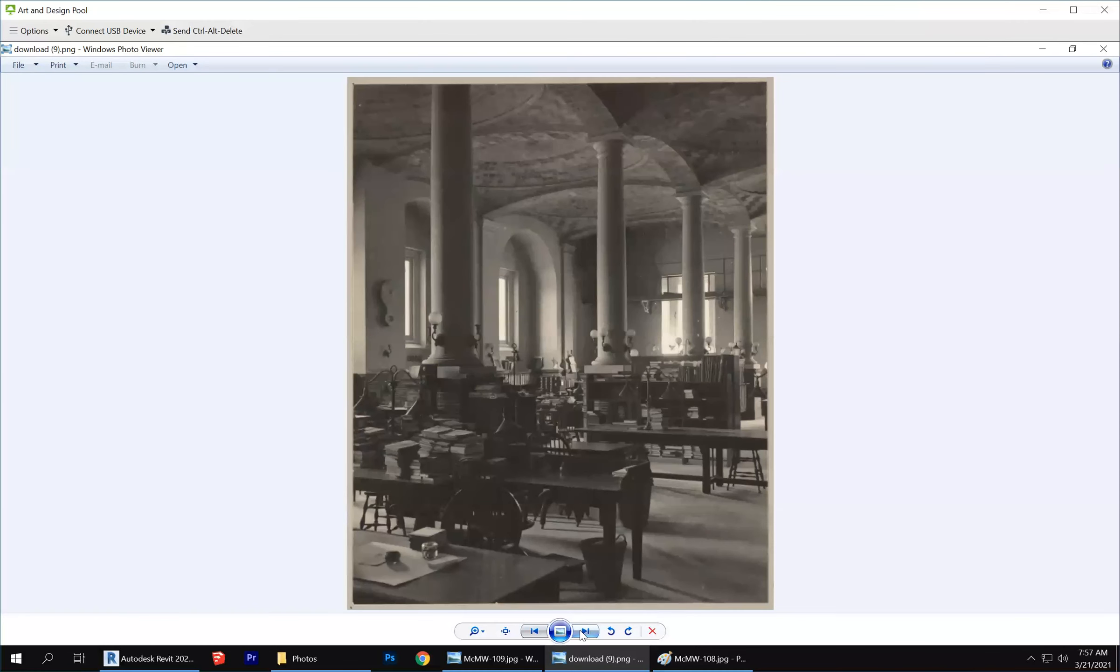
left_click(580, 630)
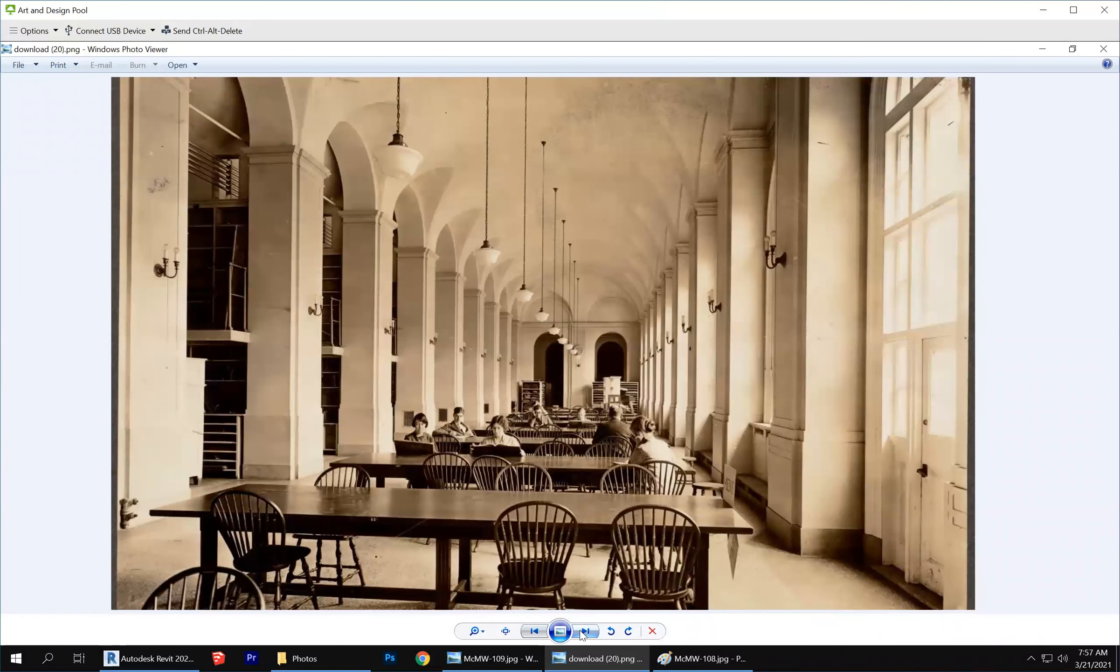
View historical 1890.png and historical arcad.png, and bring up historical bates under construction.png.
left_click(584, 630)
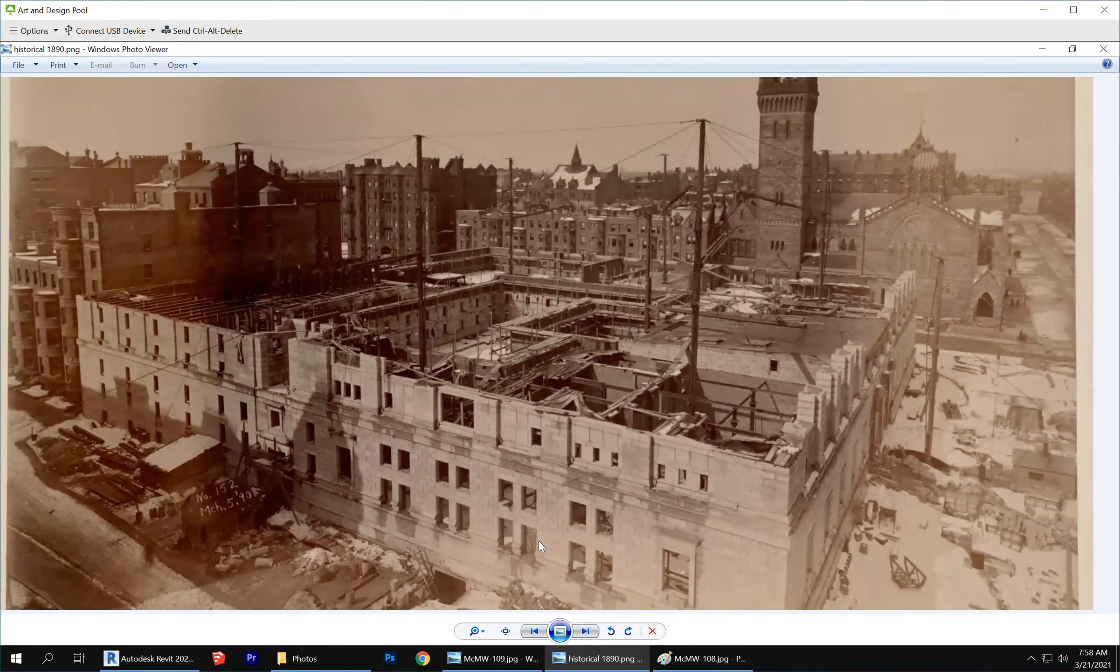
left_click(587, 632)
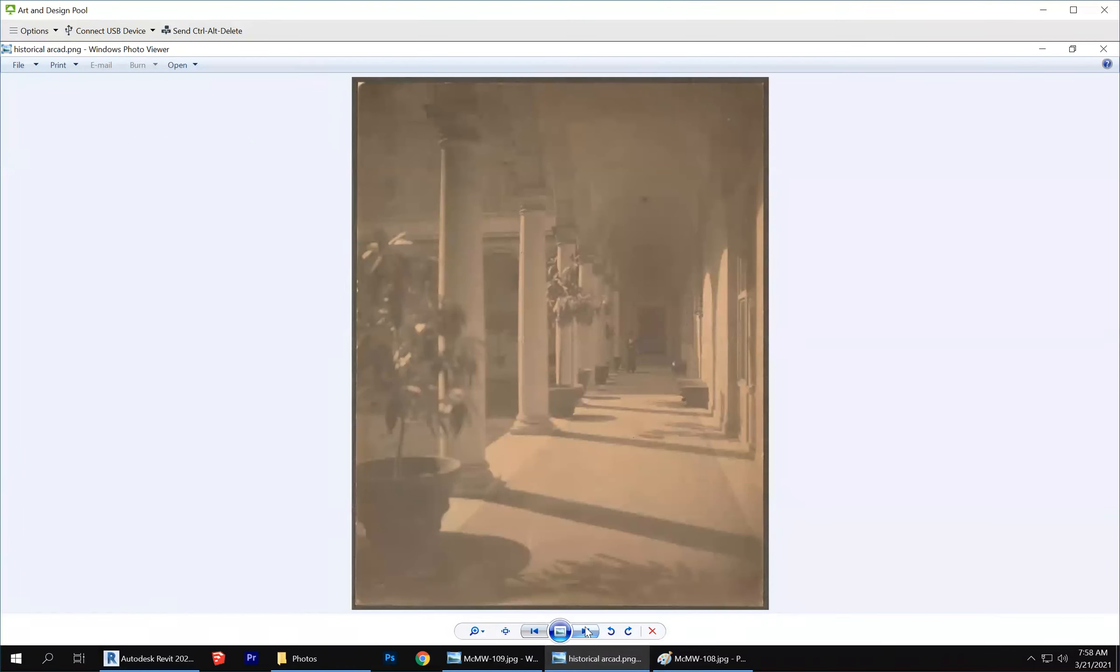
left_click(587, 631)
left_click(587, 632)
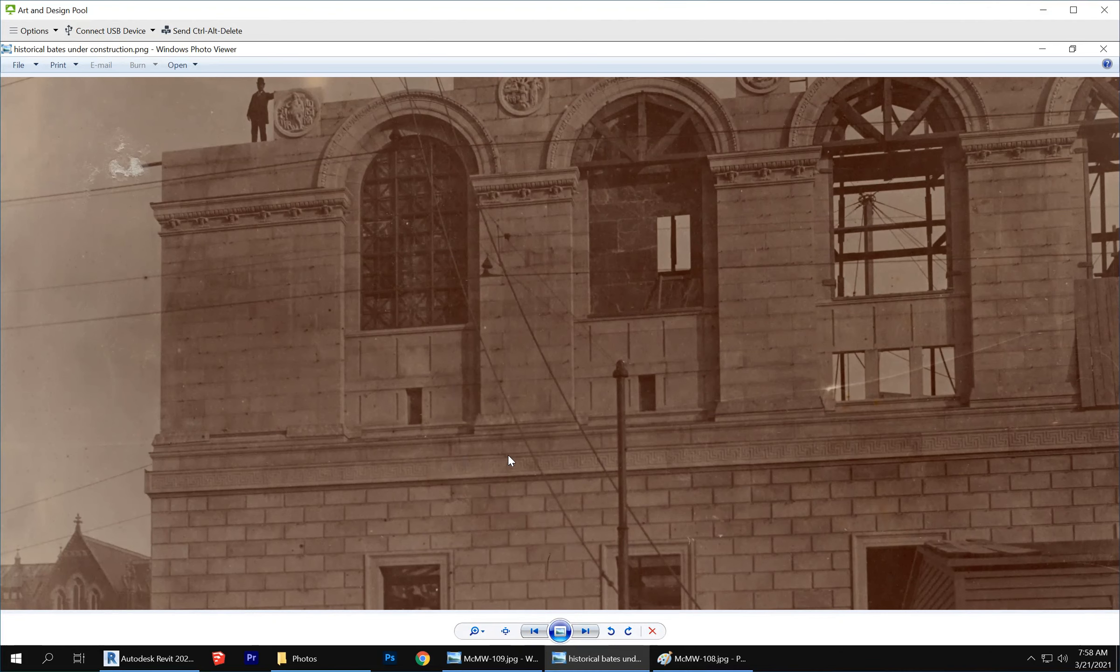
Examine the arched windows and the small openings below them close up in historical bates under construction.png.
scroll(510, 457, "up", 1)
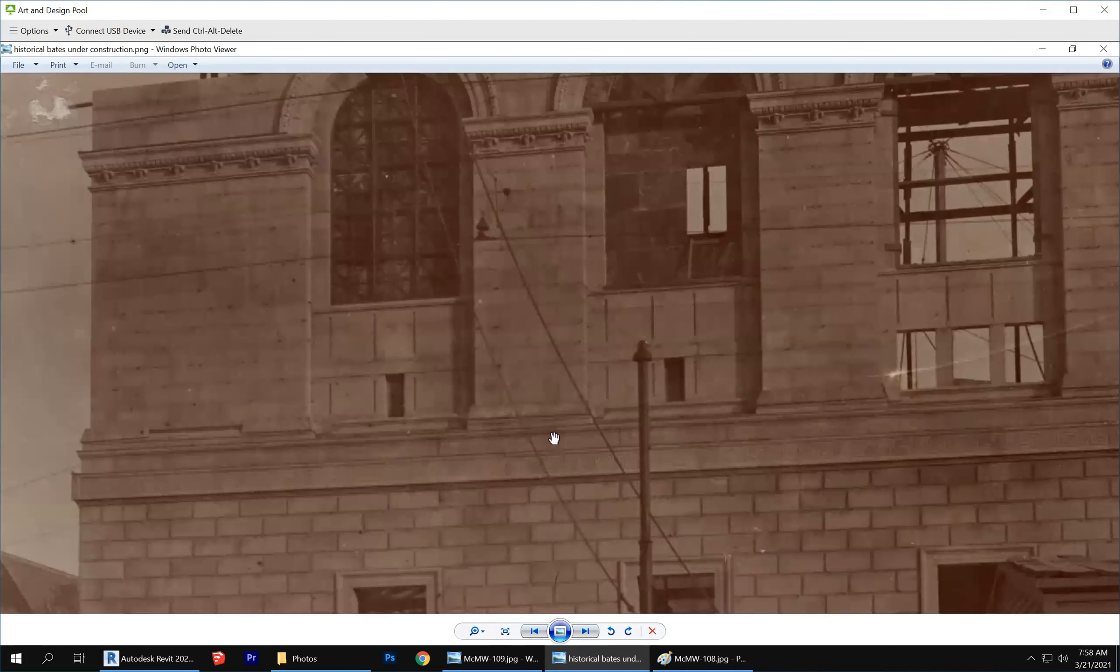
scroll(554, 437, "down", 1)
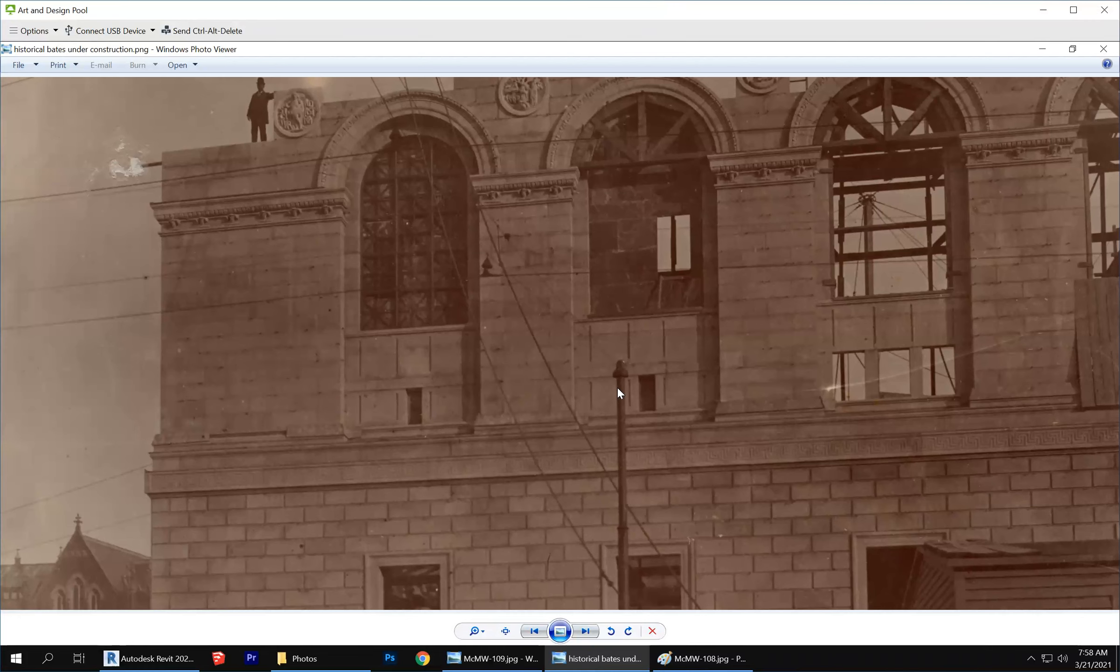
right_click(320, 361)
left_click(586, 368)
scroll(499, 391, "up", 5)
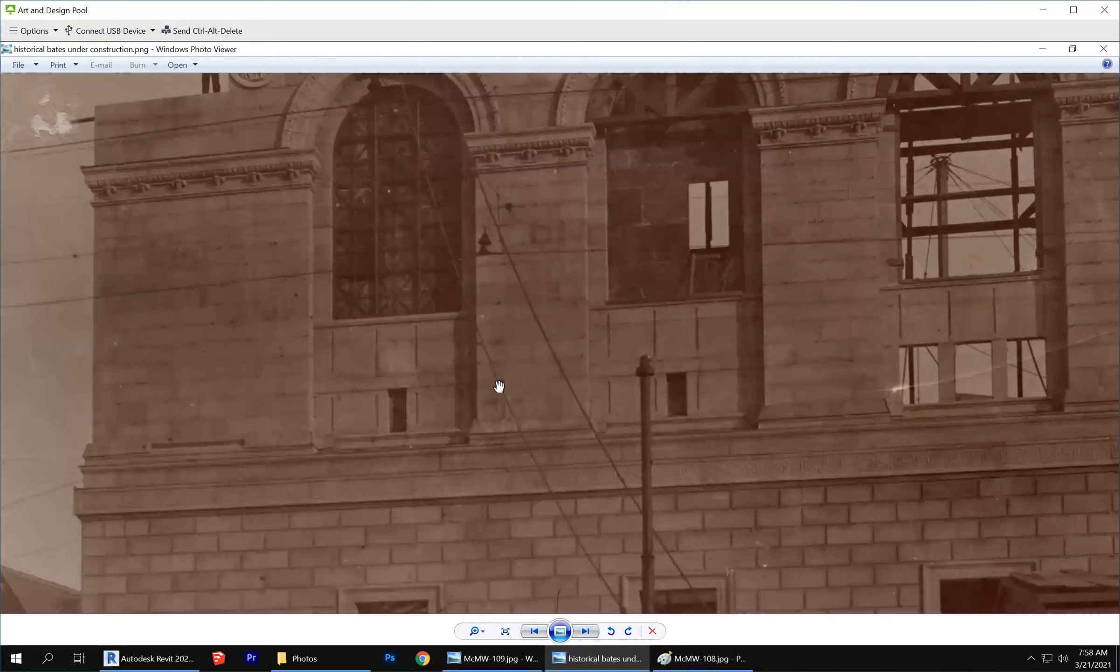
scroll(499, 386, "down", 4)
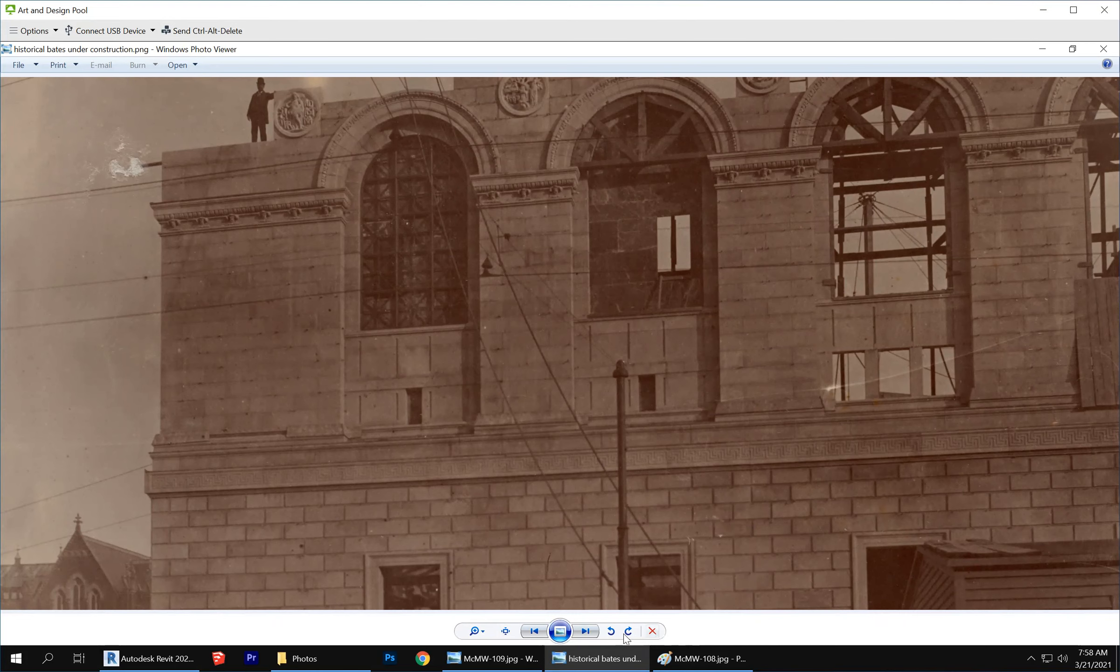
Browse the remaining historical photos, including historical bladgen.png, historical corridor.png, historical reading room.png and historical stereo.png, and return to download (2).tif.
left_click(585, 632)
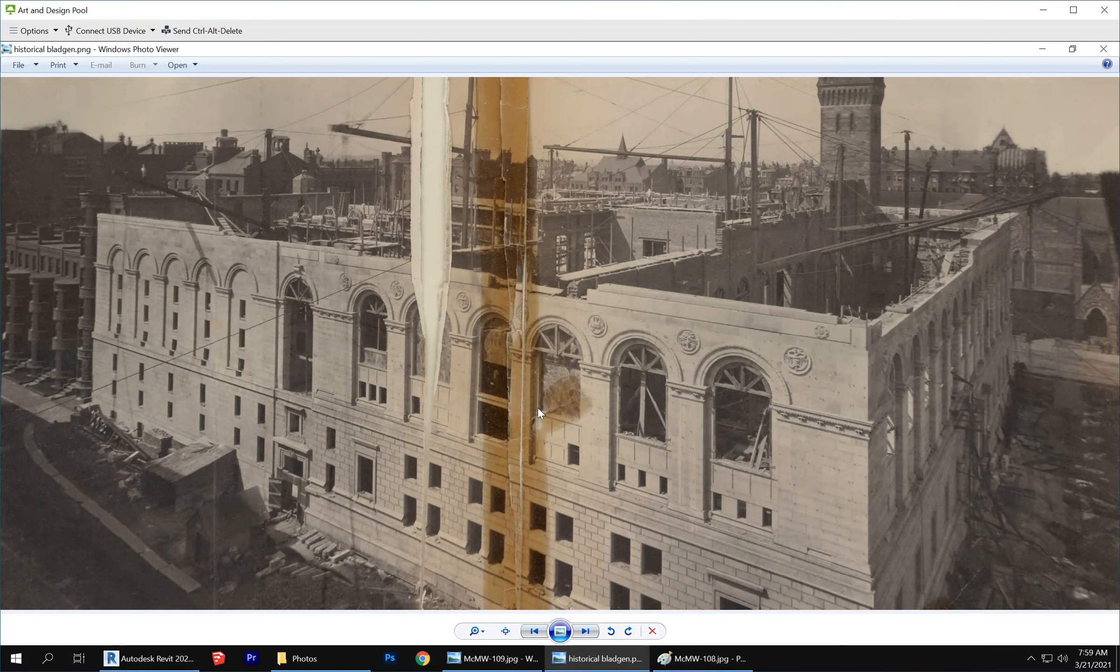
left_click(587, 631)
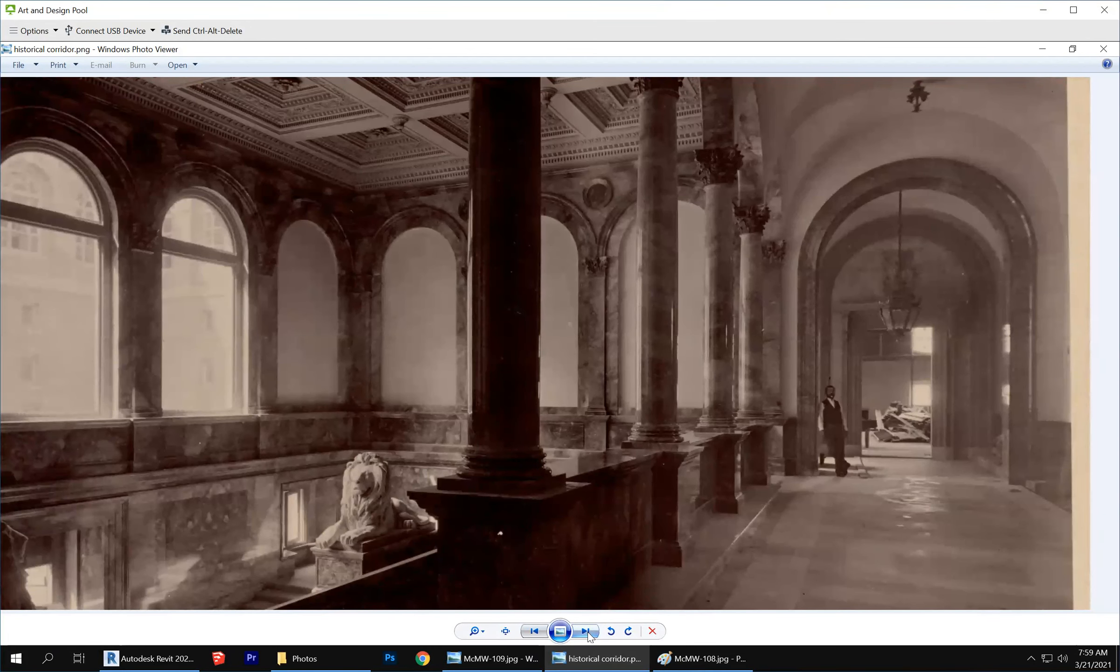
left_click(587, 633)
left_click(587, 633)
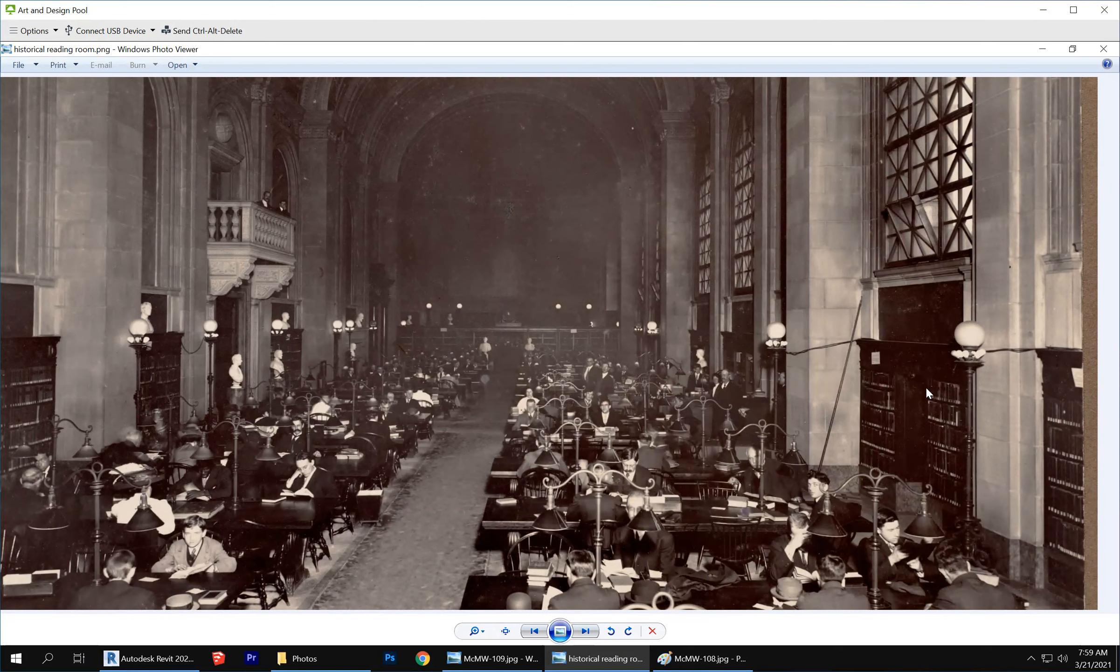
left_click(589, 630)
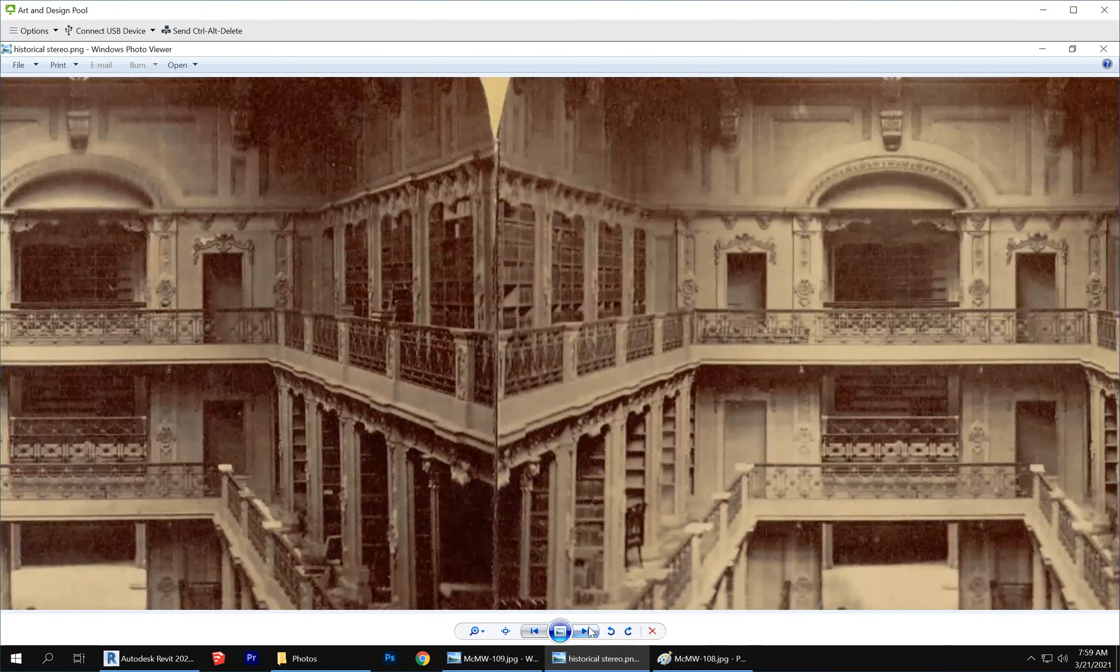
left_click(589, 630)
left_click(590, 629)
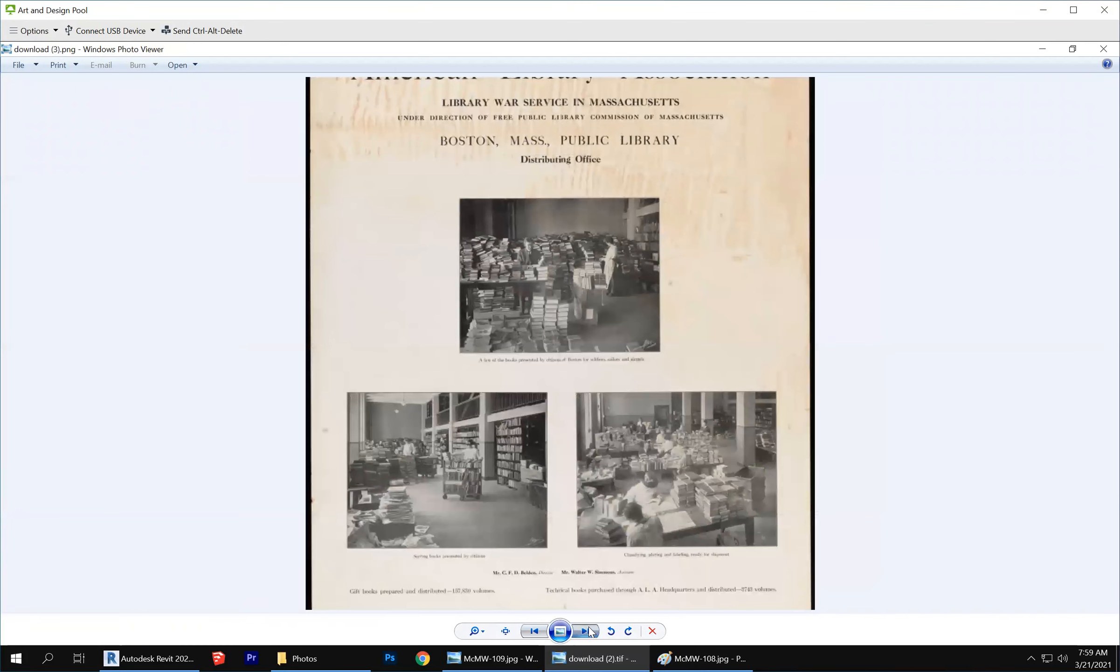